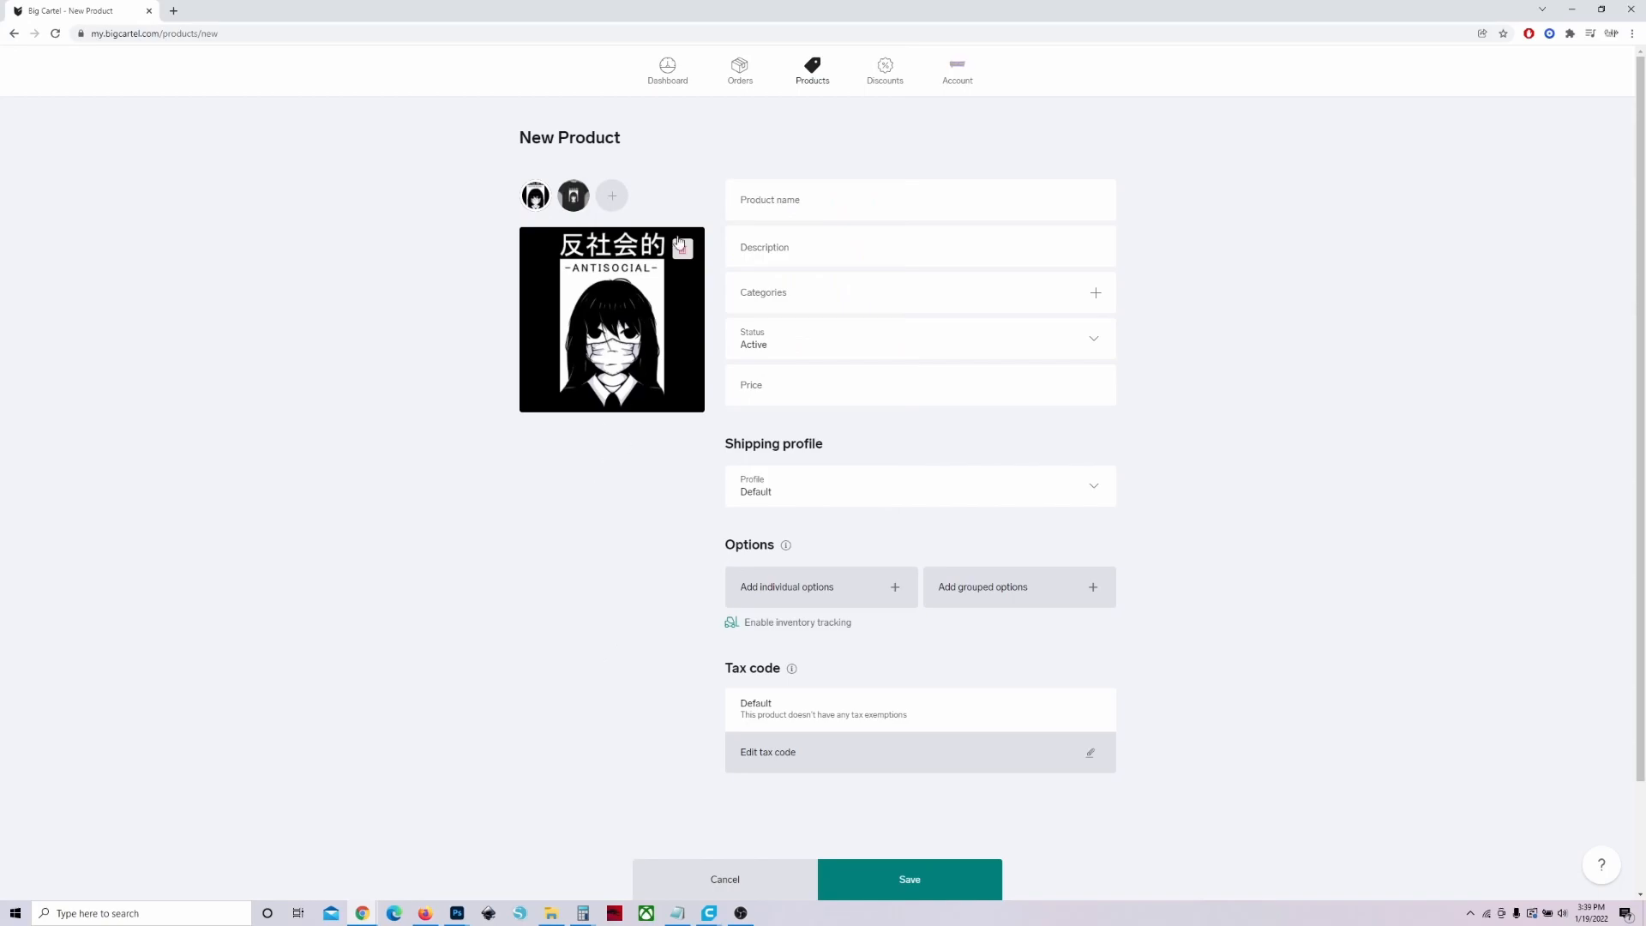
Name the new product "Anti Social Girl Wearing Mask Anime Shirt".
click(583, 204)
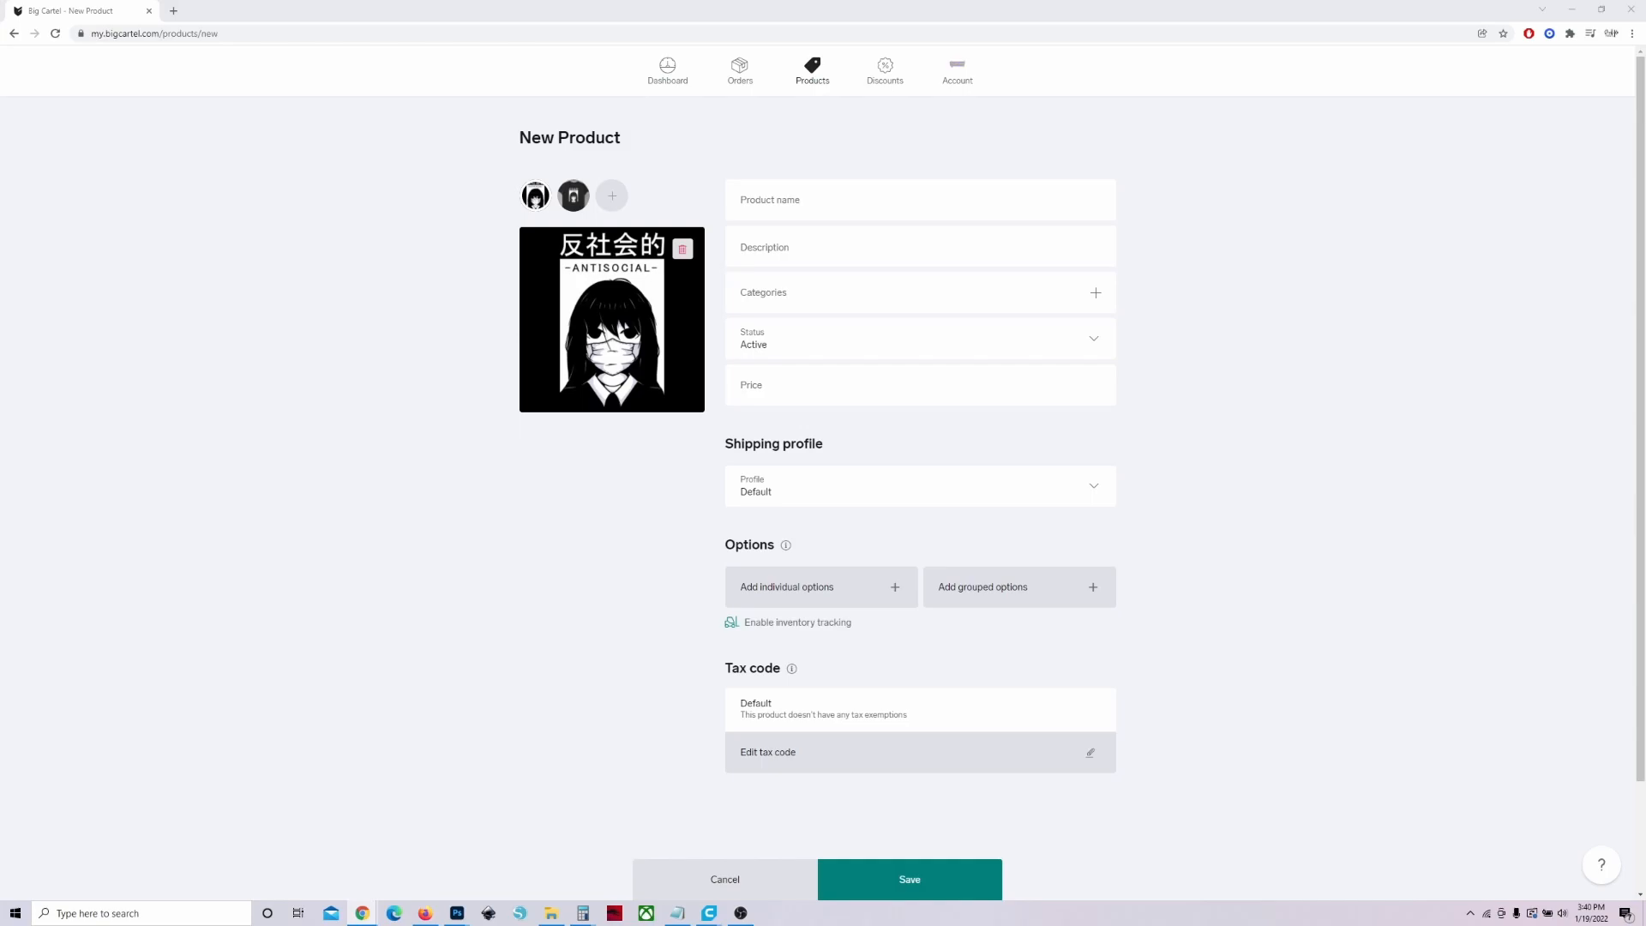
click(882, 206)
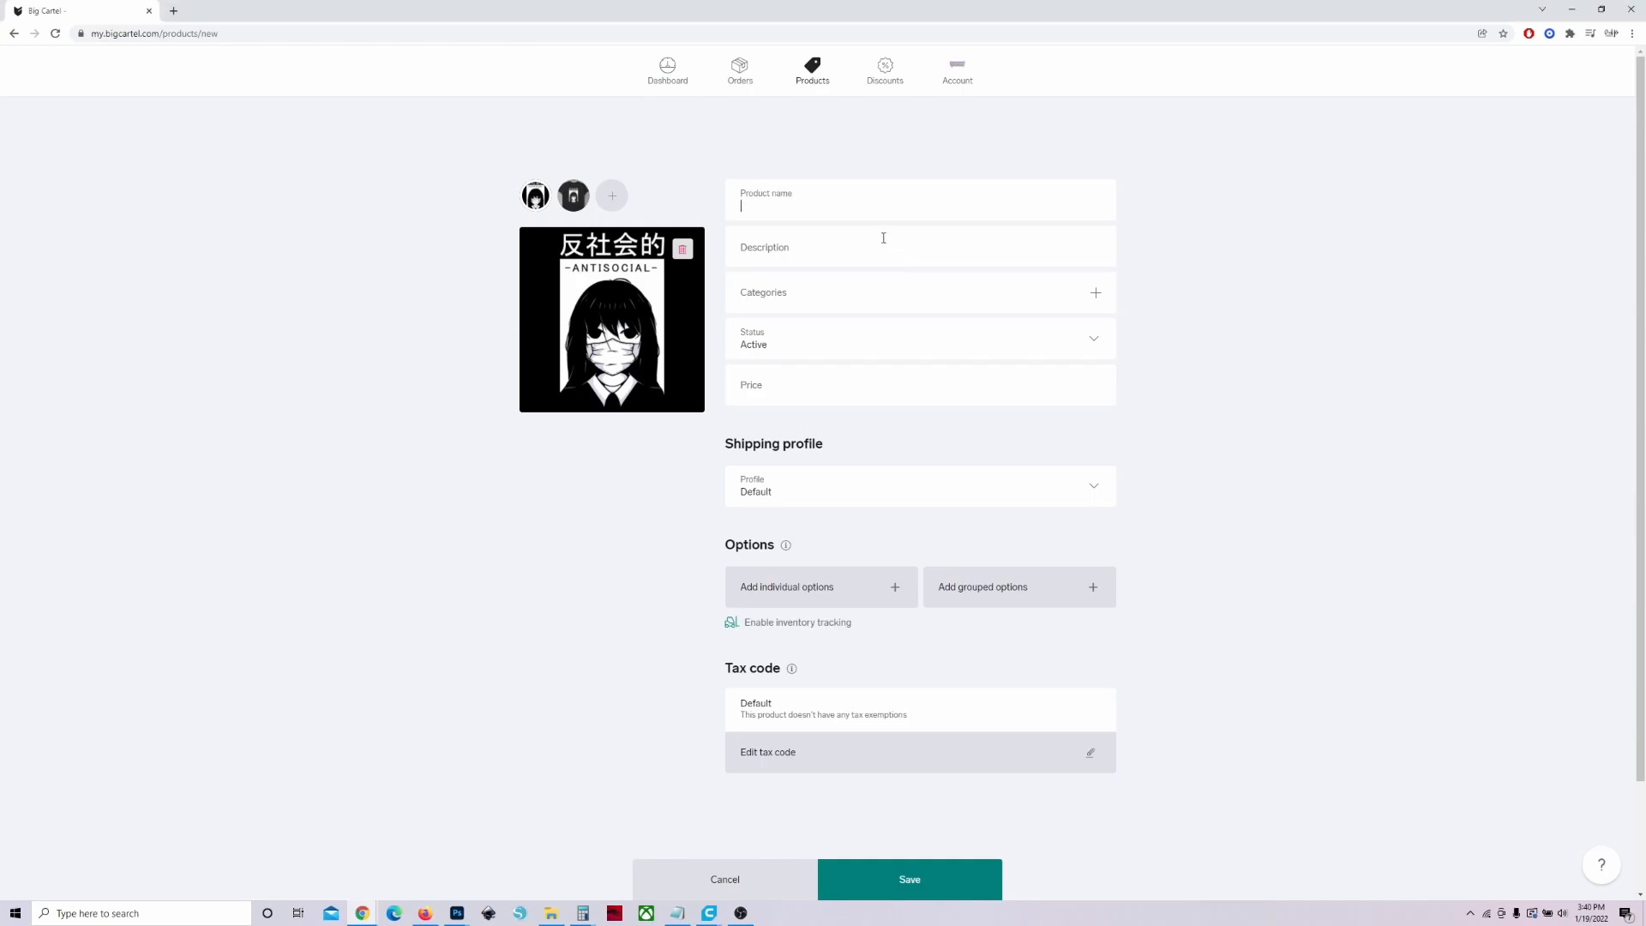
text(Anti Social Girl Wearing Mask Anime  Shirt)
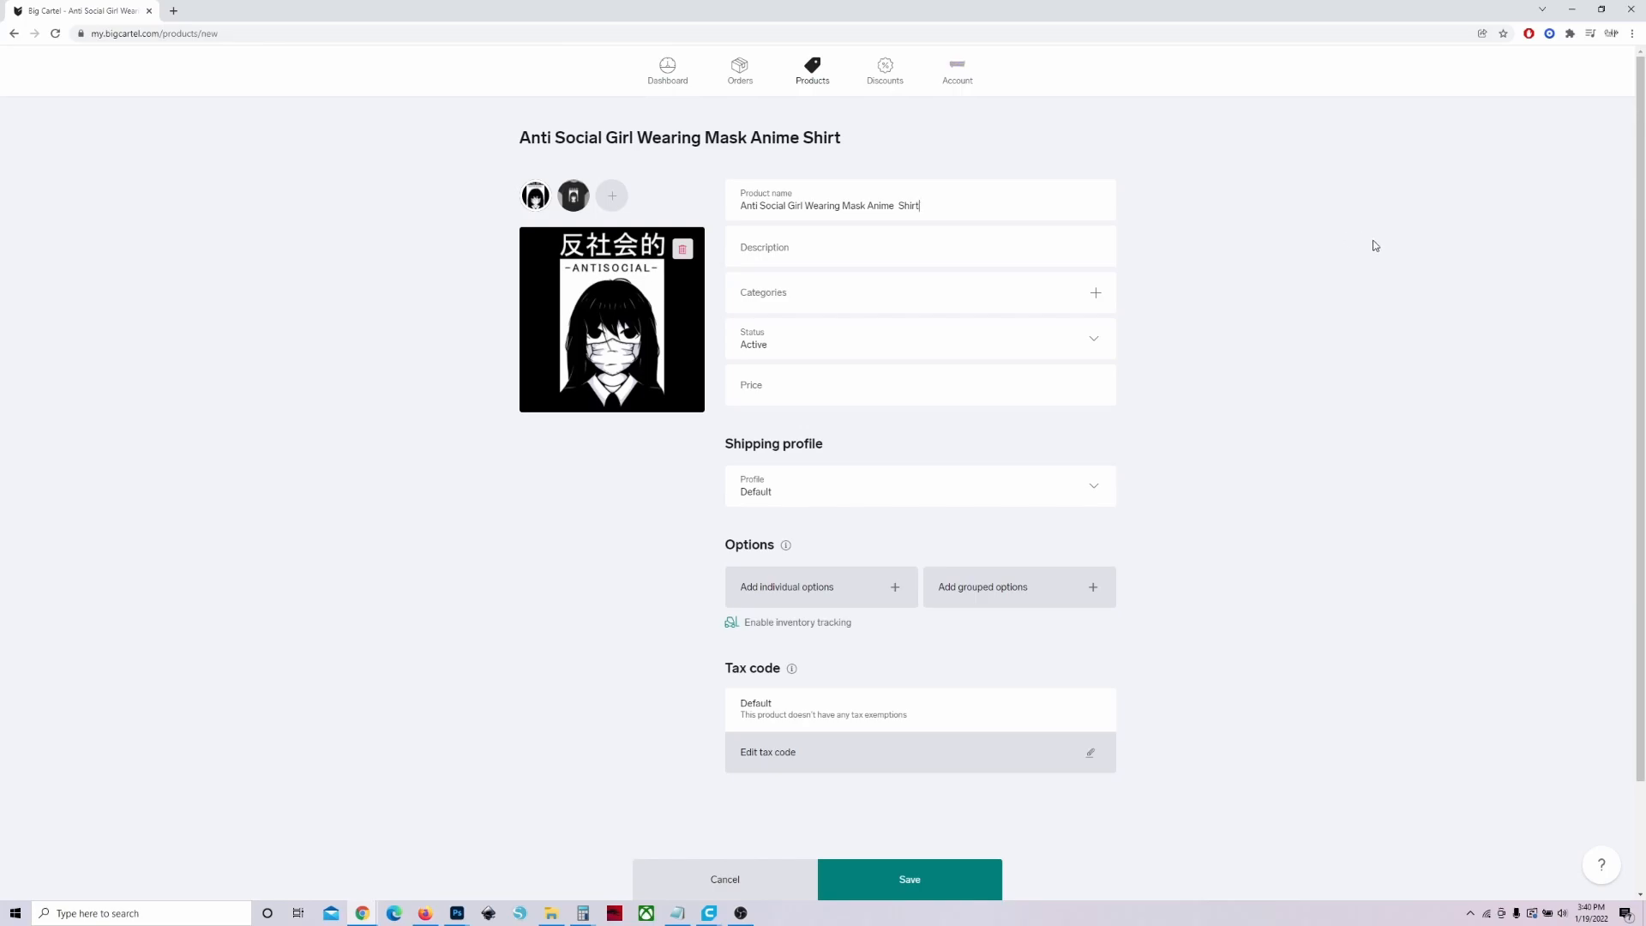
Describe the shirt as anime inspired, 100% cotton, unisex fit, printed and pressed in house and on demand, with each shirt made when ordered.
click(967, 249)
text(This anime inspired shirt is made out of 100% cotton. Unisex fit. Printed and pressed in house and on demand so each shirt is made when you place your order.)
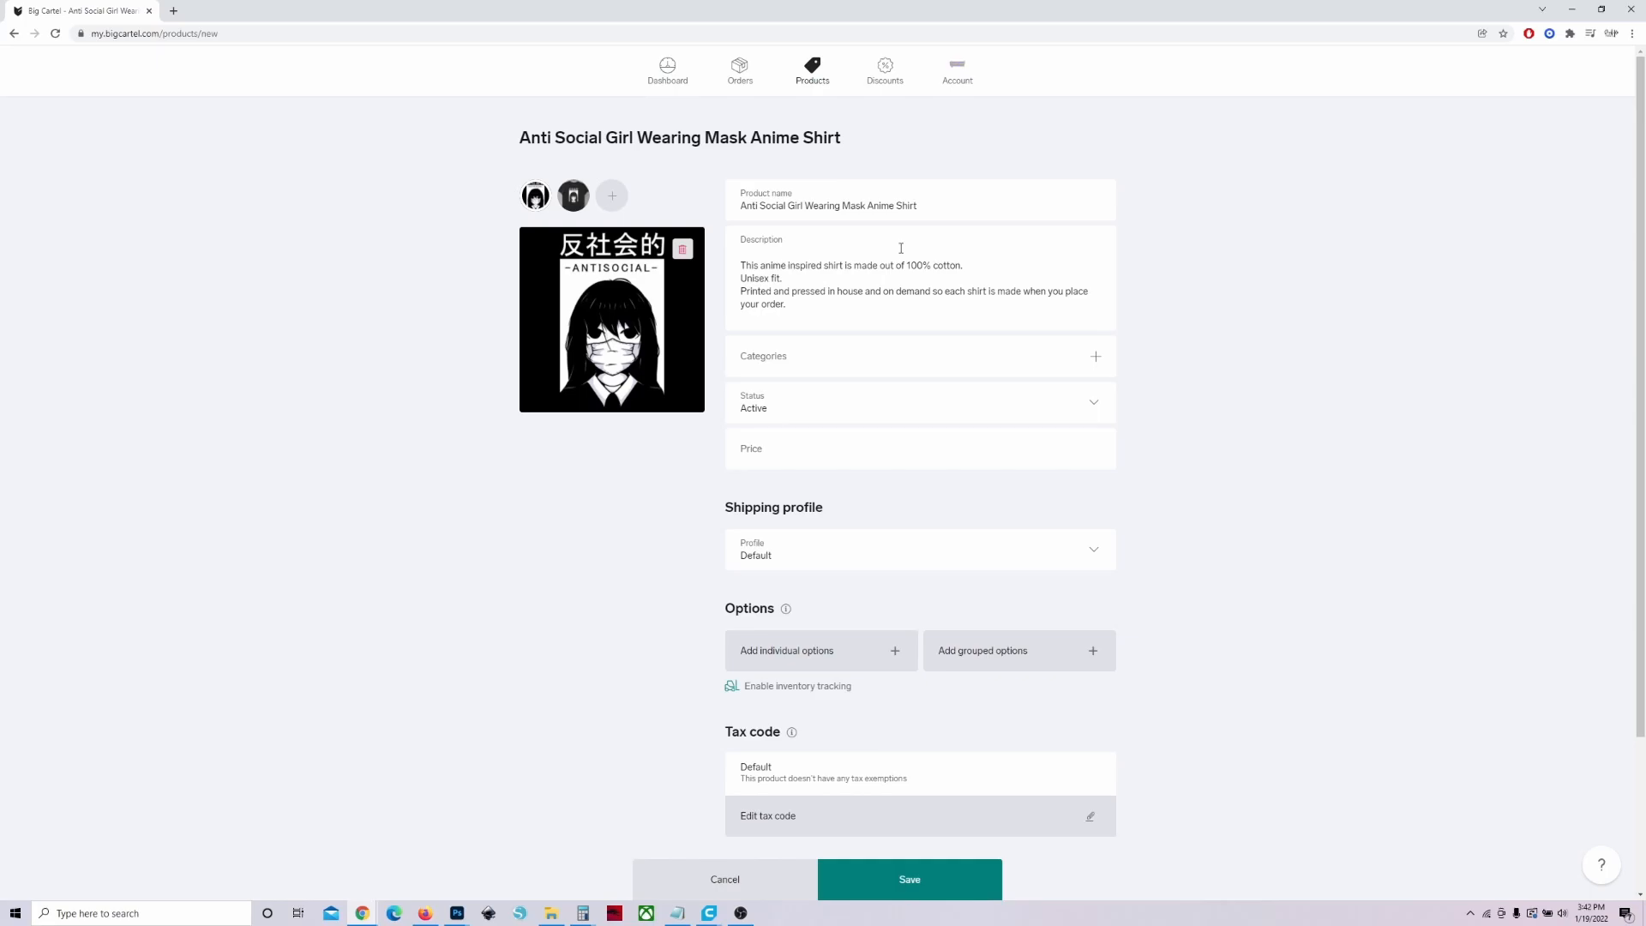
Begin the description with "Some people don't mind wearing a mask. Not because of a deadly virus or anything, but because we just don't like people seeing us.".
text(Some people don't mind wearing a mask. Not because of a deady)
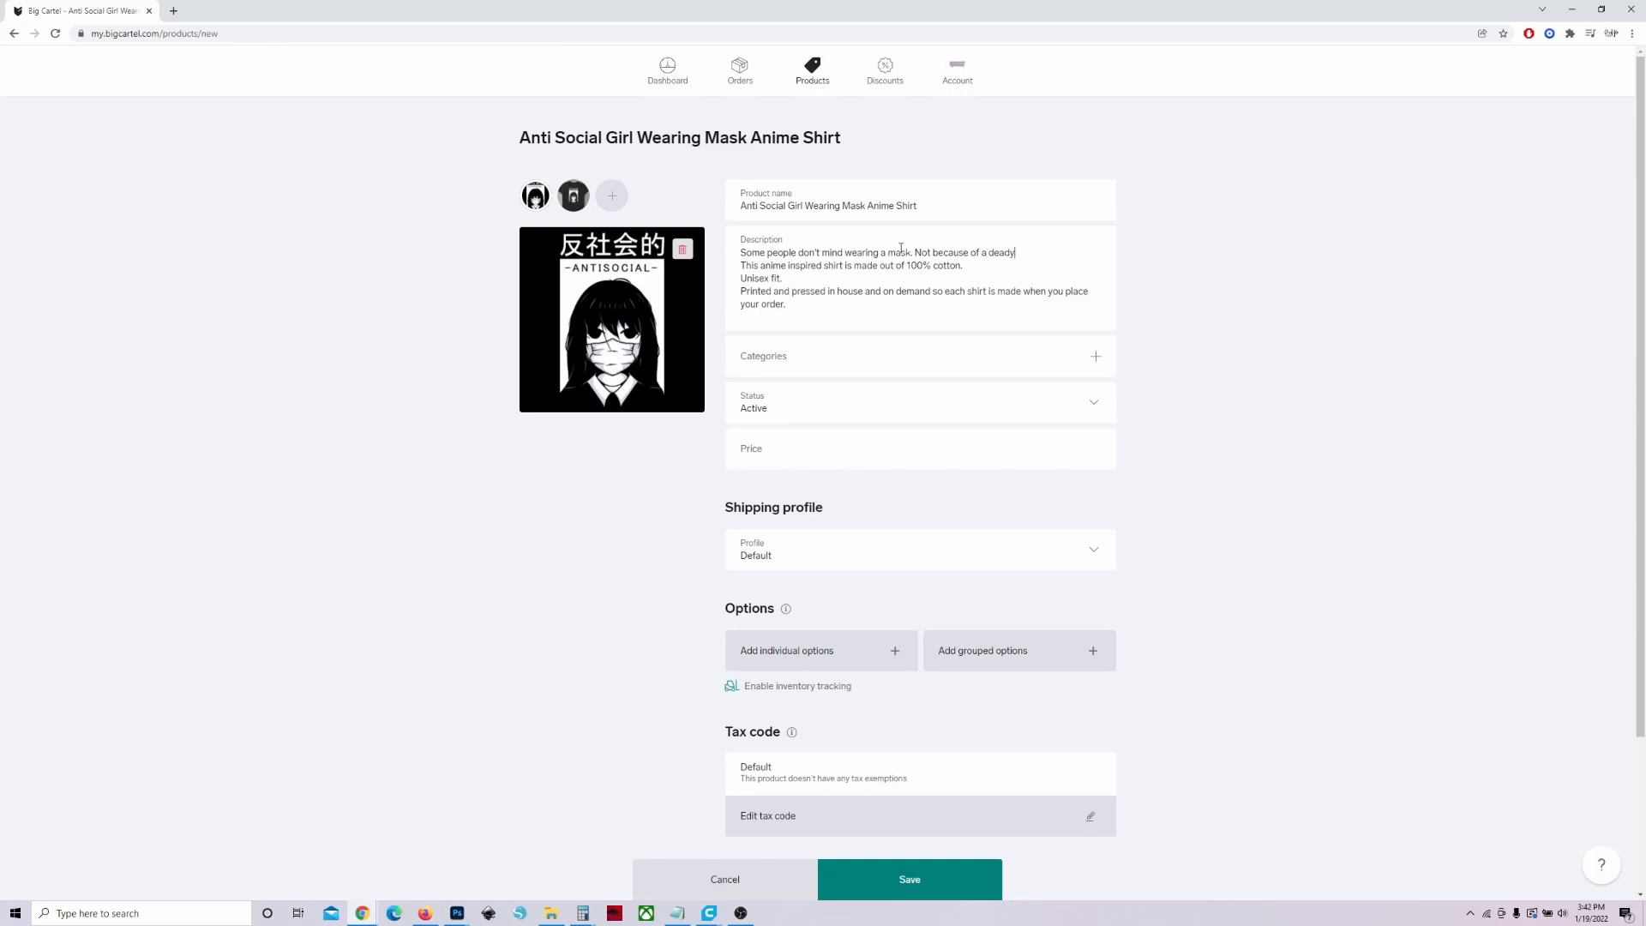
text(y virus or anything, but because we just dont li)
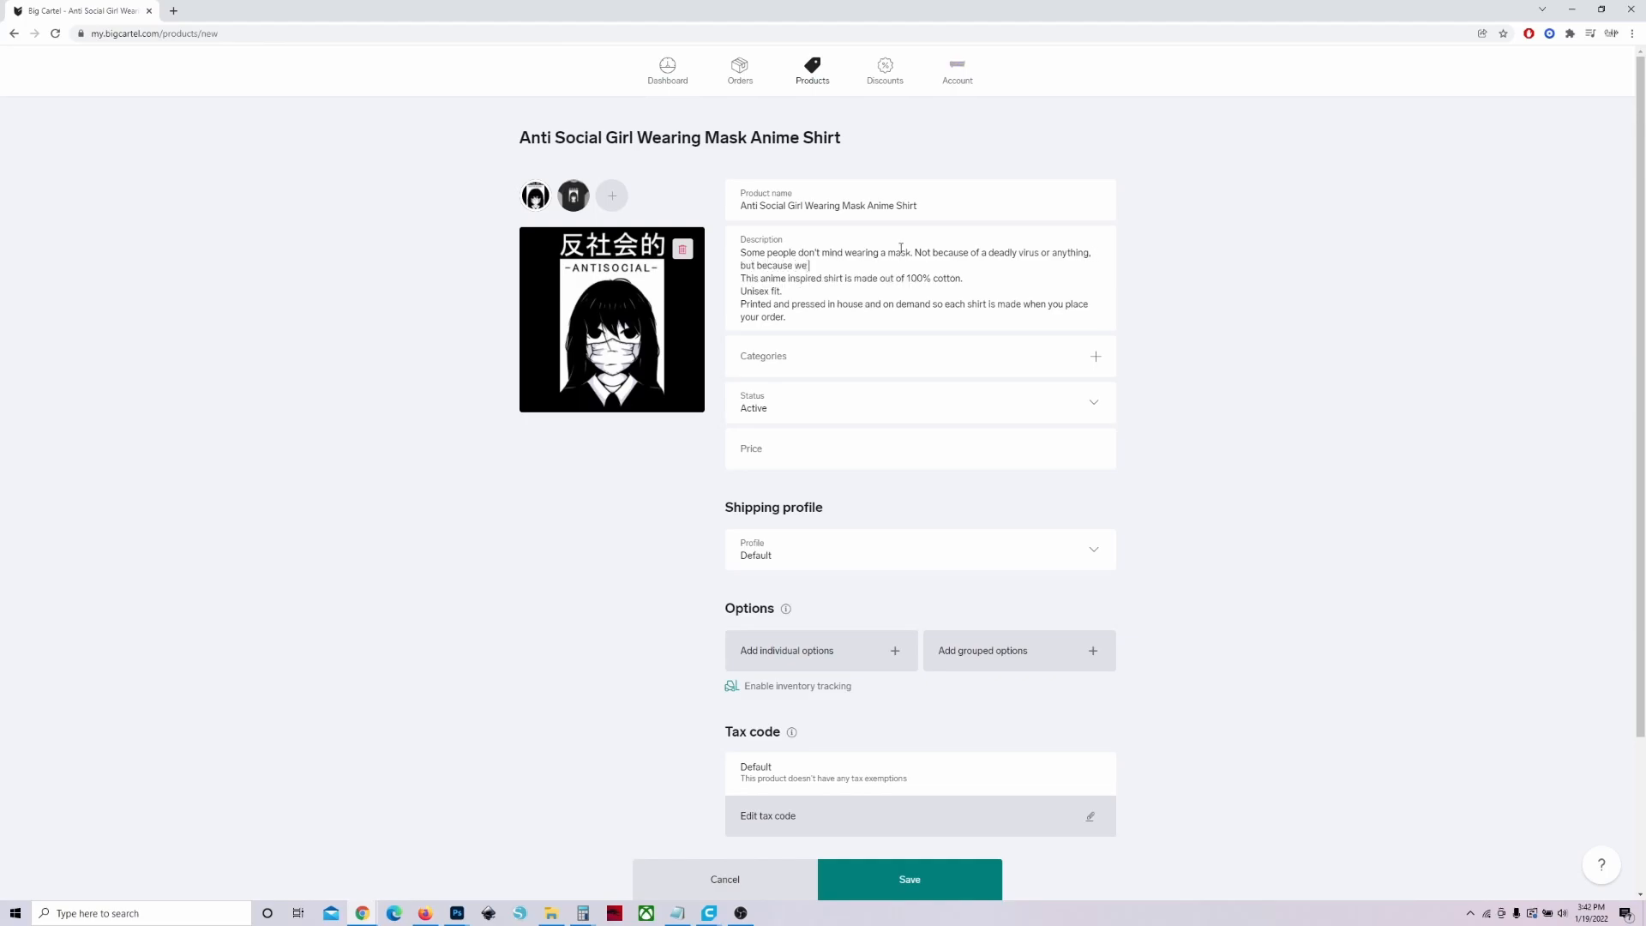
key(BackSpace)
key(BackSpace)
key(BackSpace)
key(BackSpace)
text('t laike peop)
key(BackSpace)
key(BackSpace)
key(BackSpace)
key(BackSpace)
key(BackSpace)
key(BackSpace)
key(BackSpace)
text(ike people seeing us)
drag(740, 279, 974, 280)
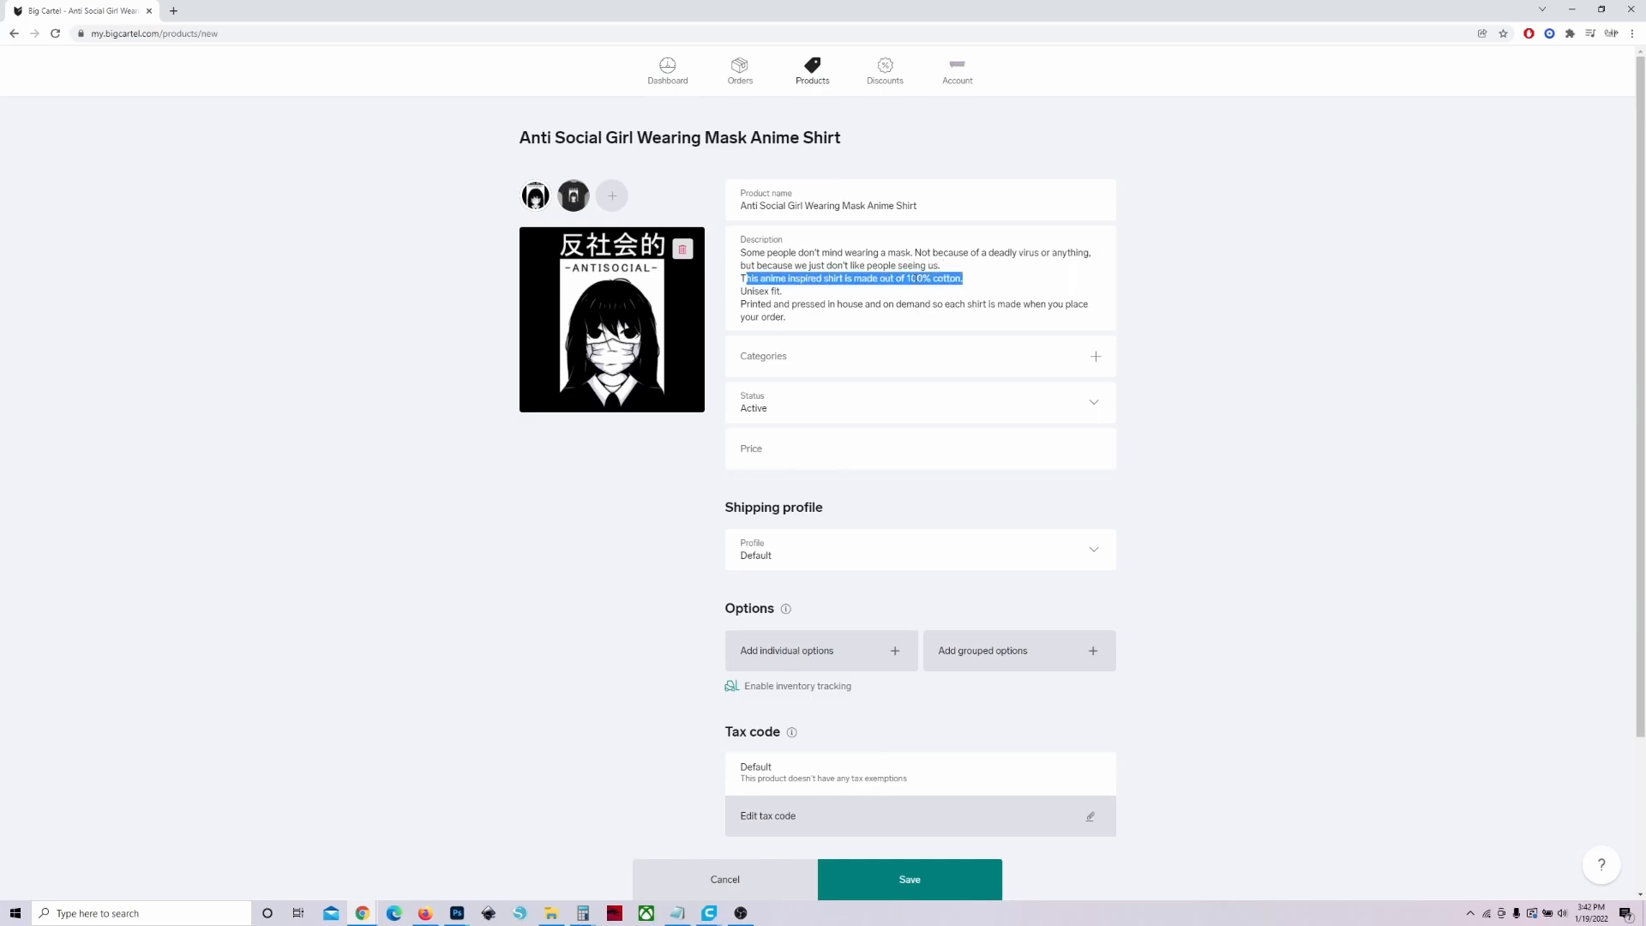
click(1002, 287)
double_click(761, 293)
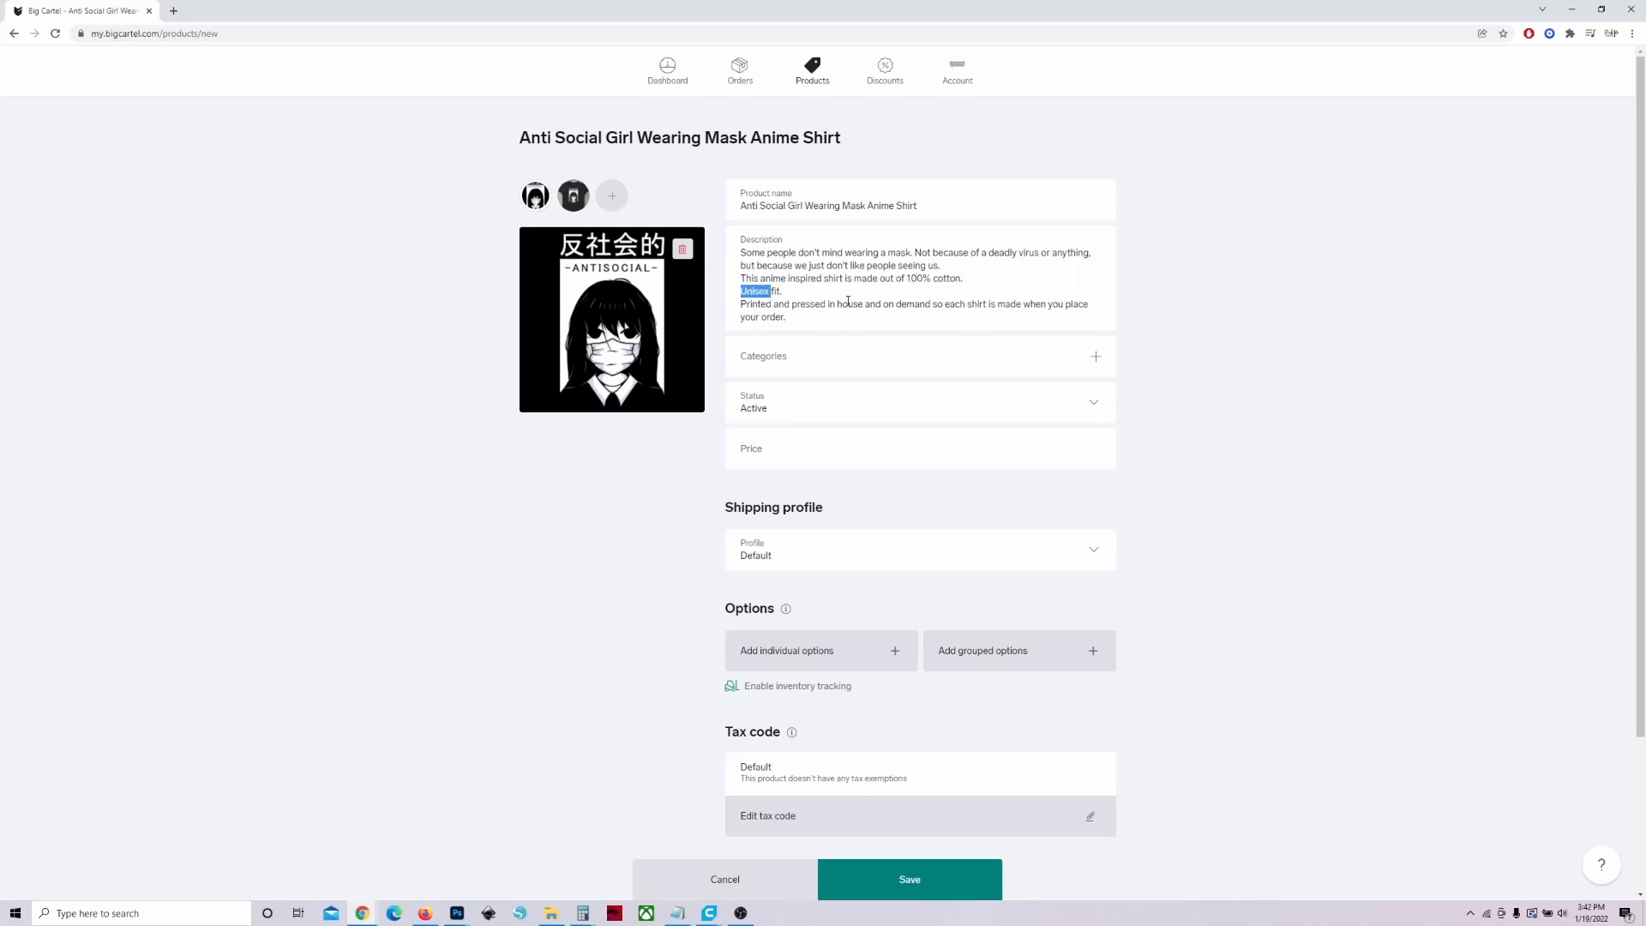
click(1232, 370)
click(885, 366)
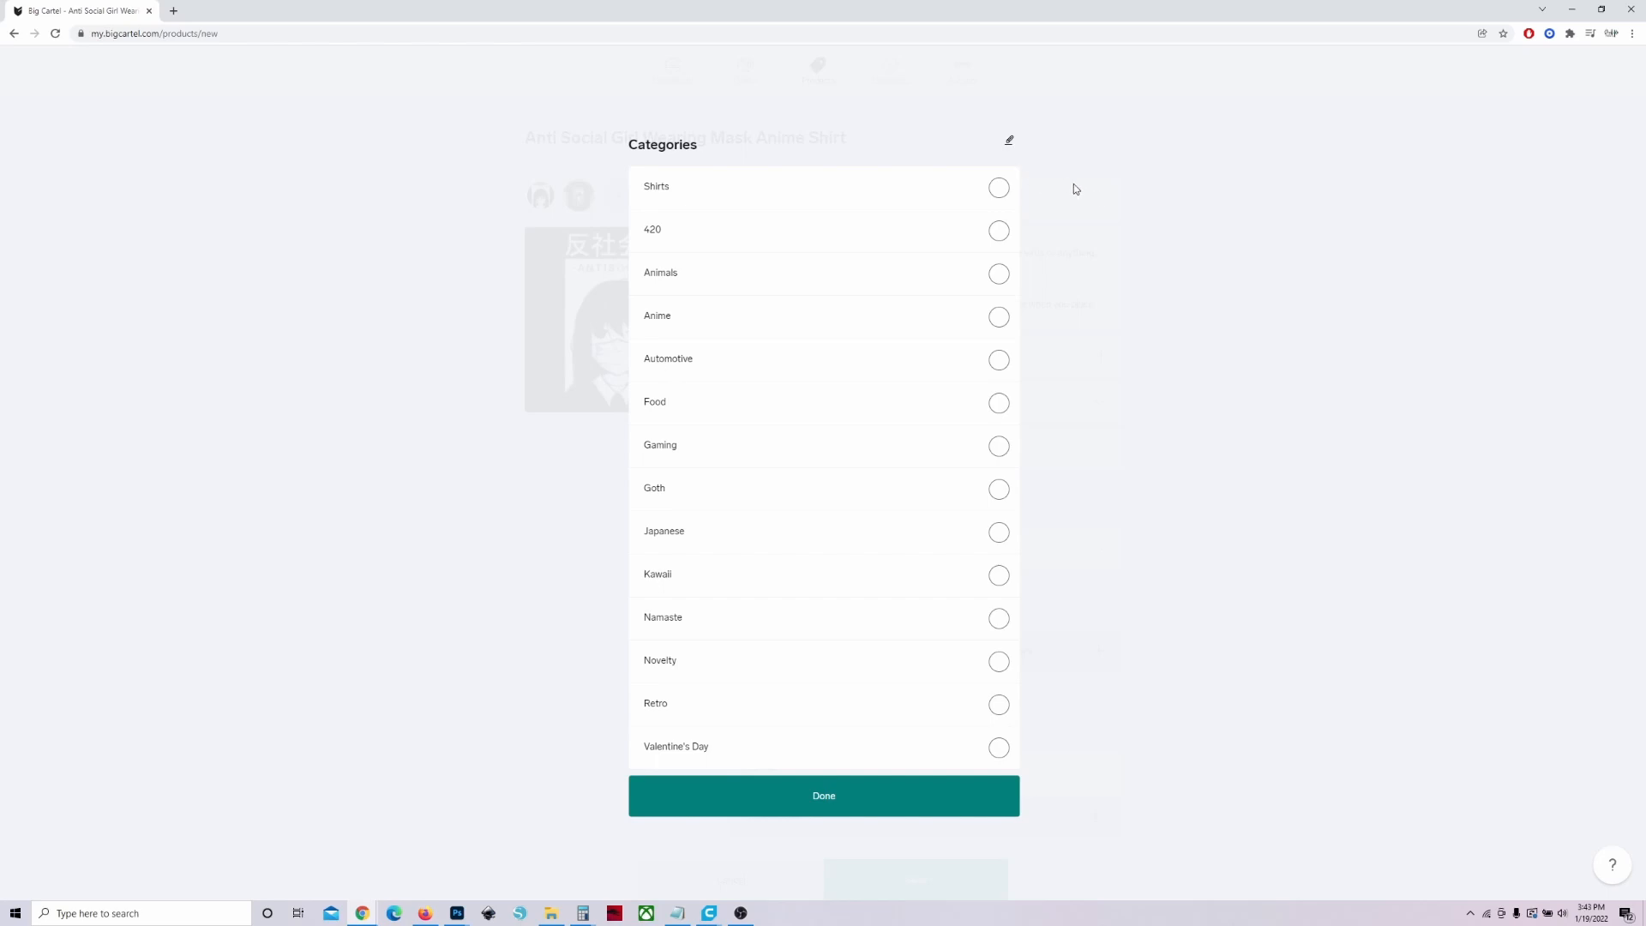
click(1010, 144)
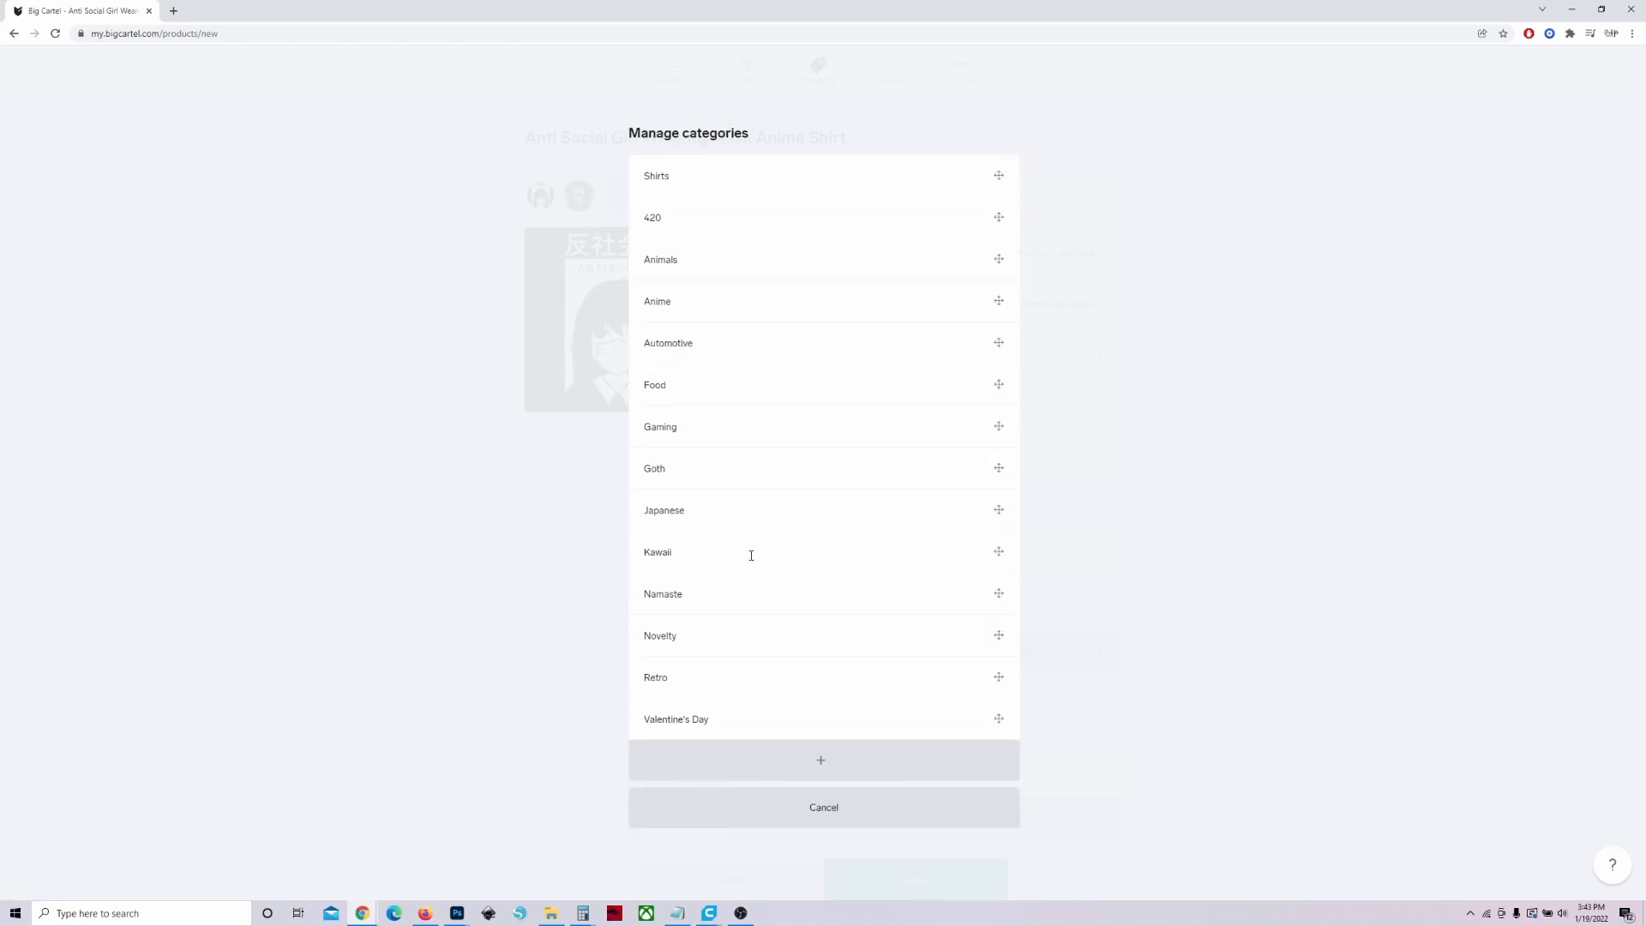
click(822, 770)
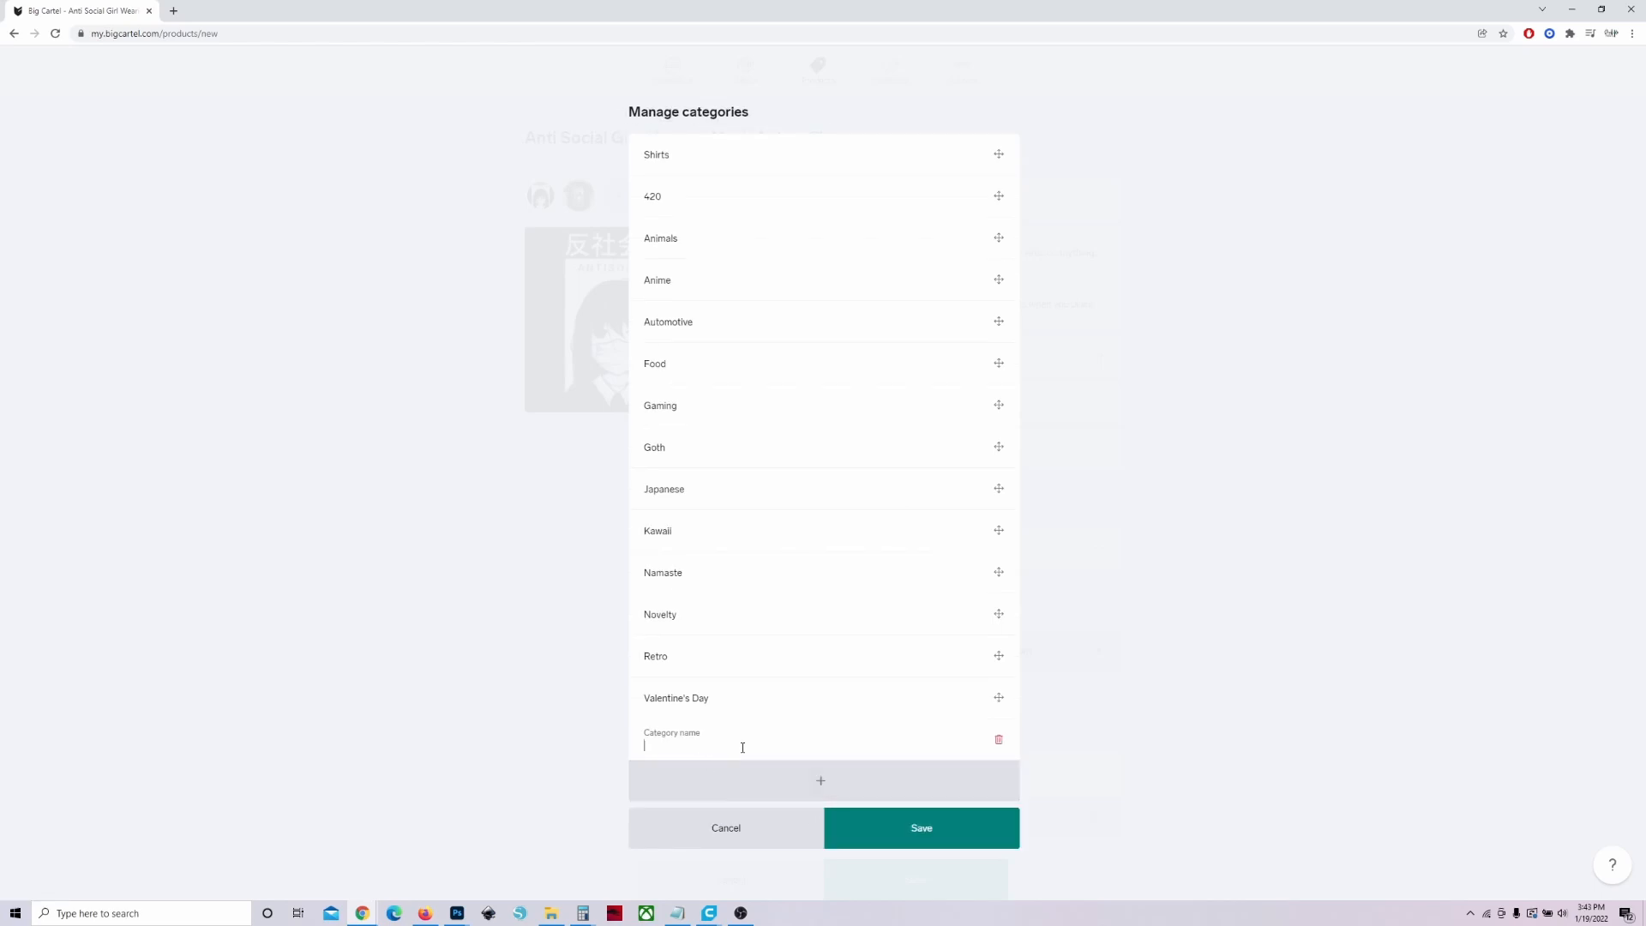
click(1001, 744)
mouse_move(1000, 721)
mouse_down()
mouse_move(998, 540)
mouse_move(1000, 637)
mouse_move(976, 670)
mouse_move(1006, 735)
mouse_up()
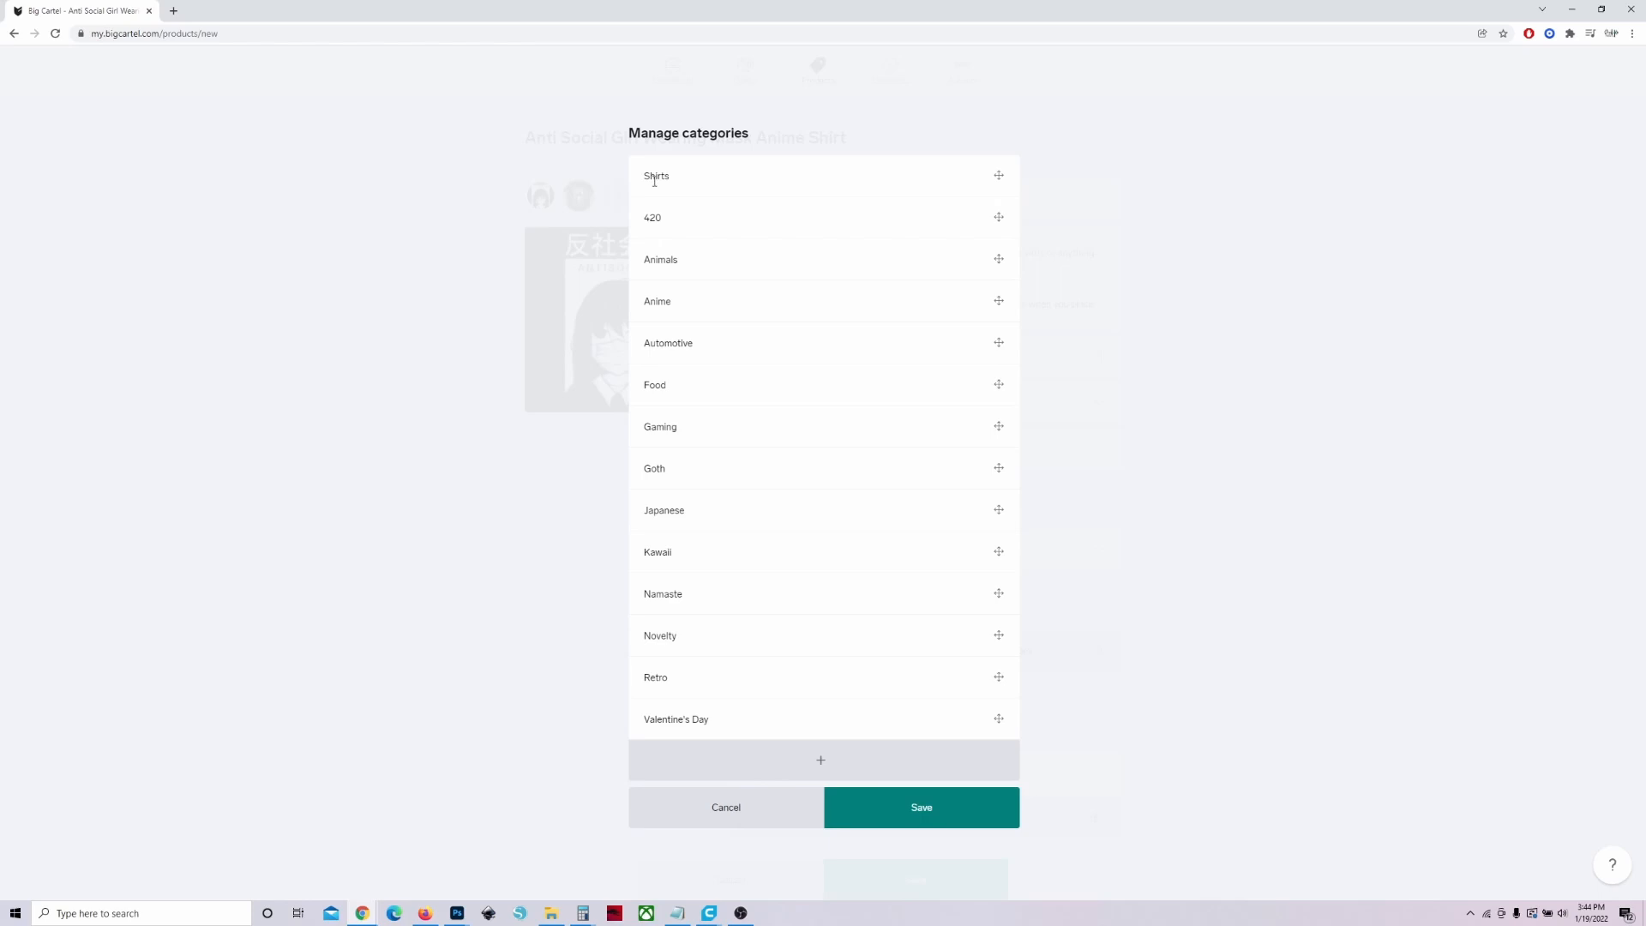
click(964, 806)
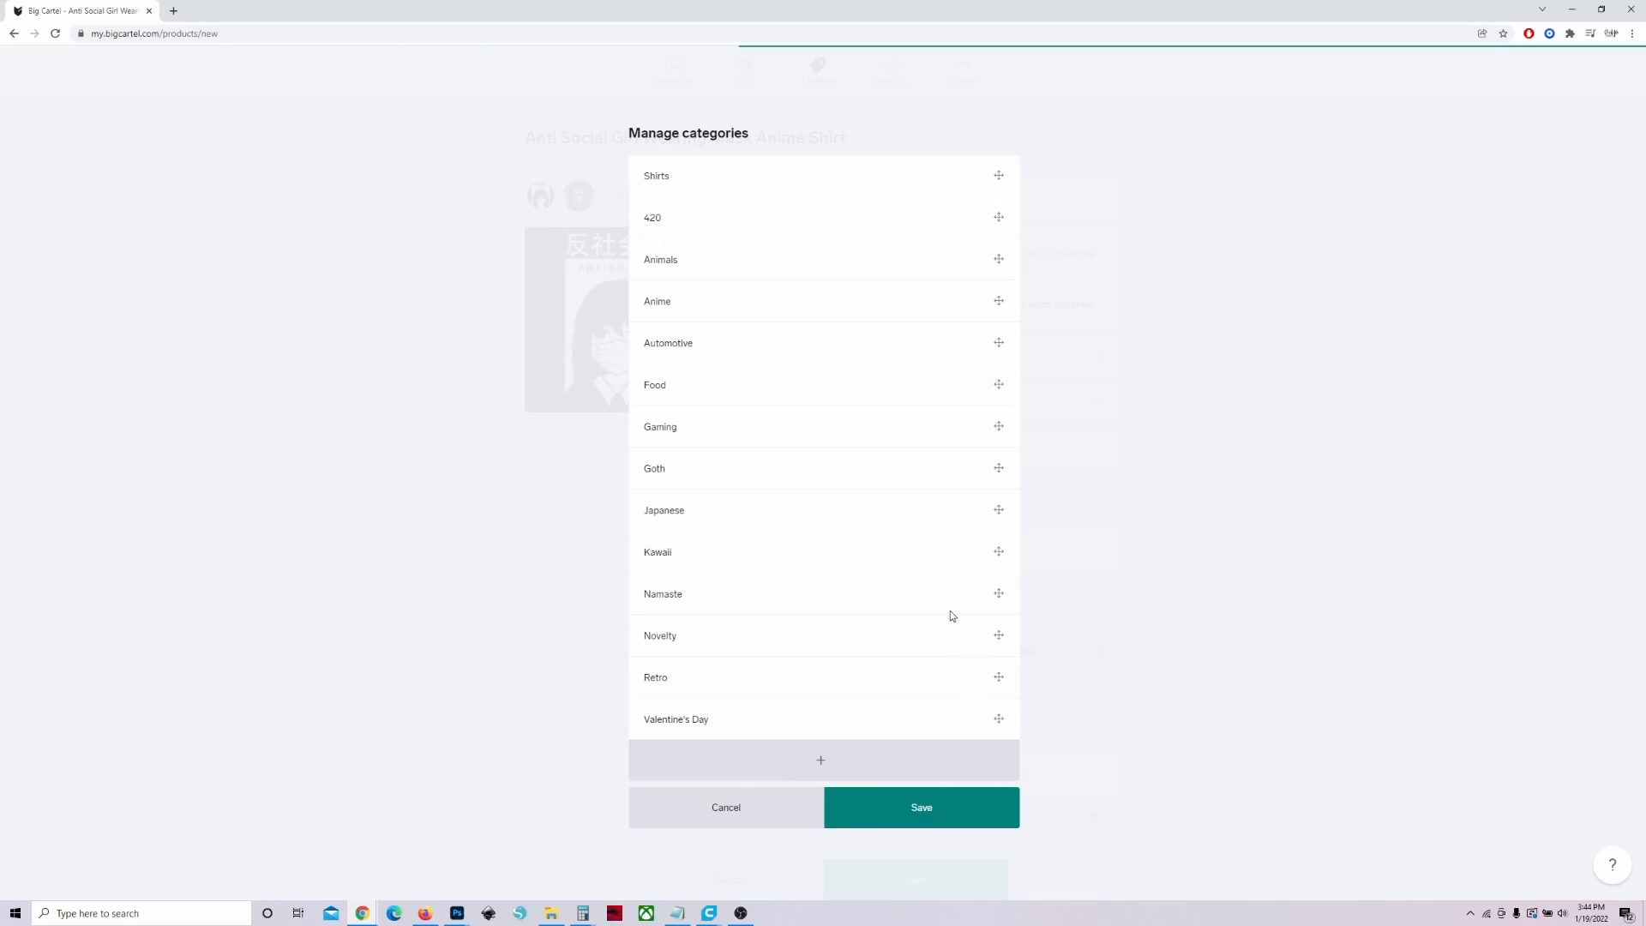
Assign the product to the Shirts, Anime and Goth categories.
click(685, 186)
click(668, 316)
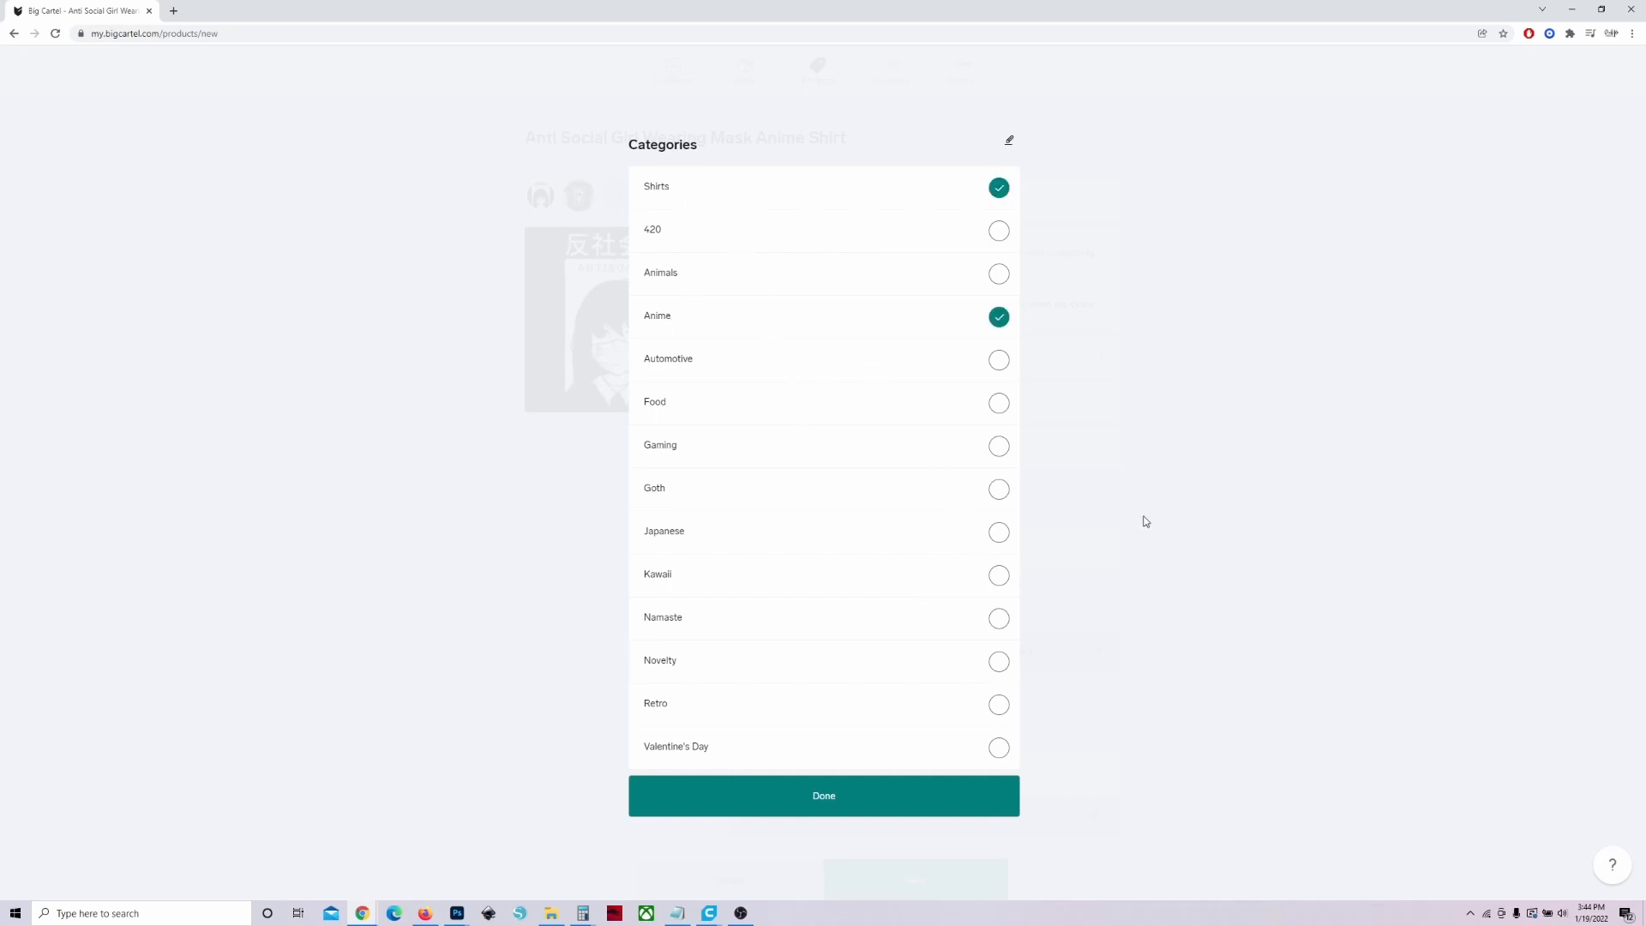
click(669, 487)
click(1102, 780)
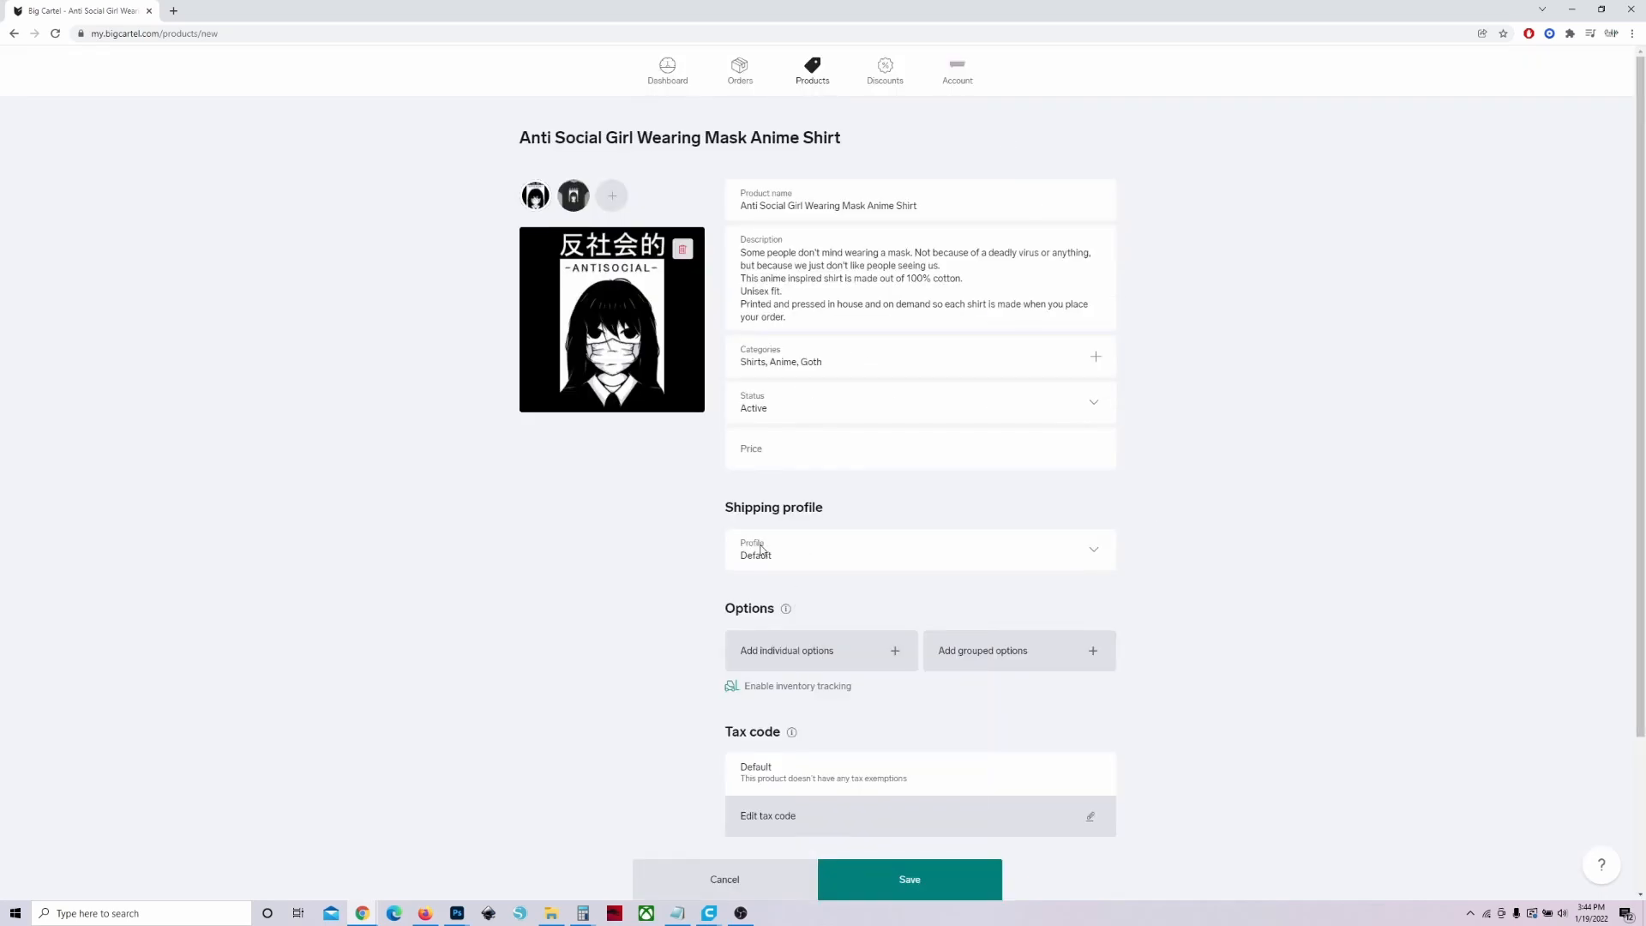
Check the available shipping profiles for the product and keep Default selected.
click(1095, 557)
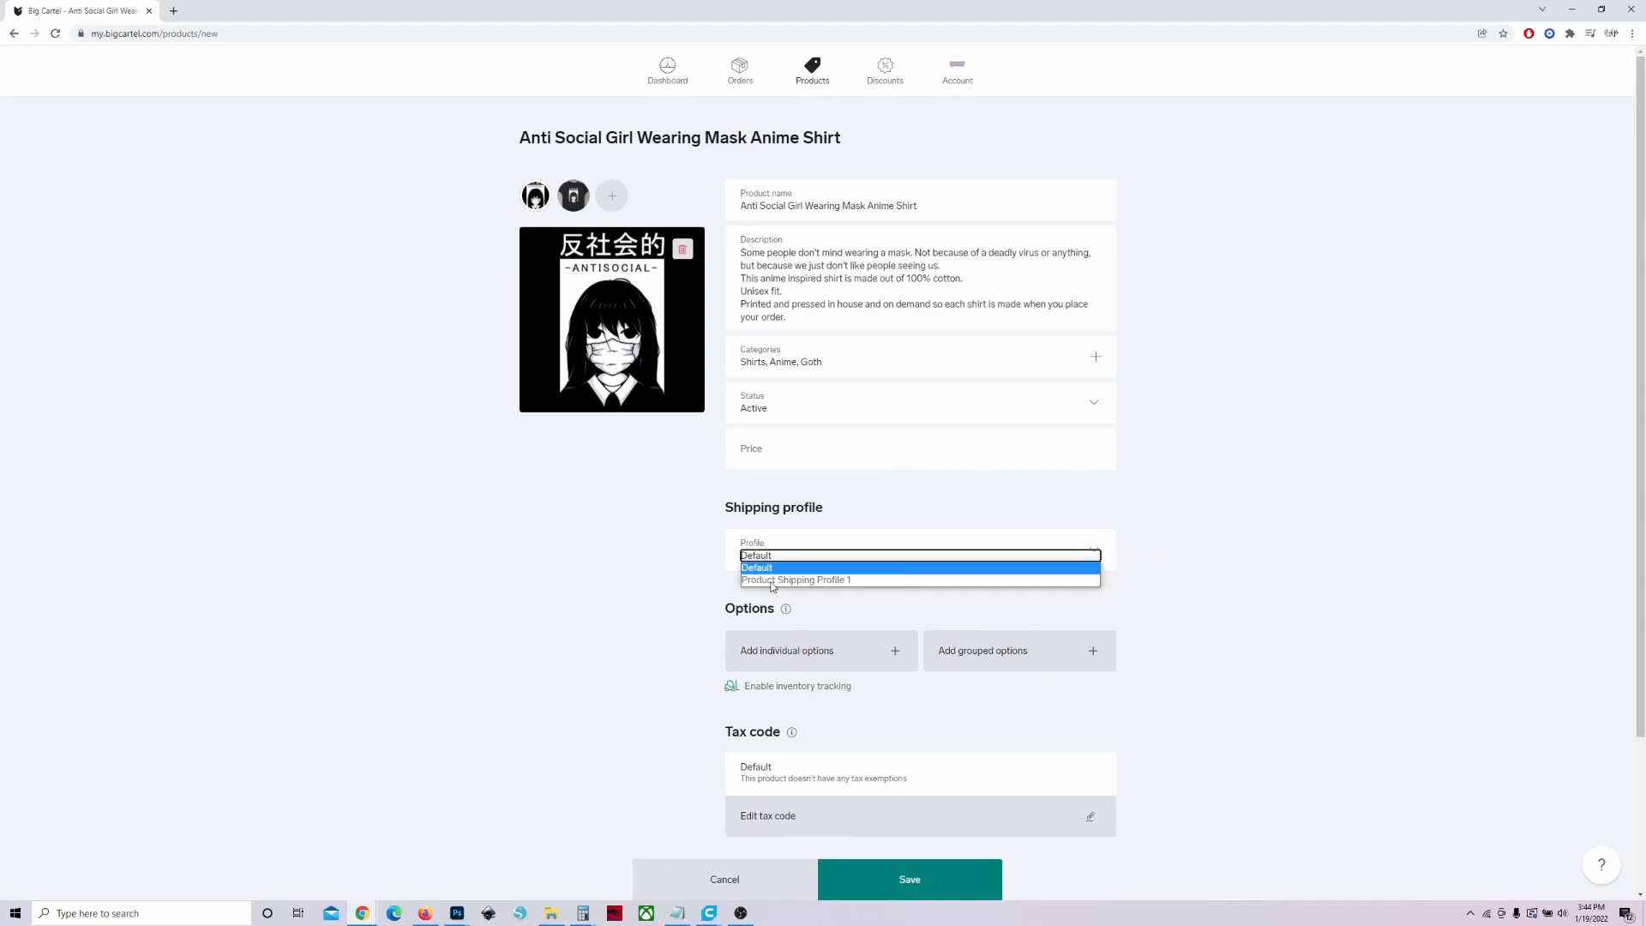
click(744, 568)
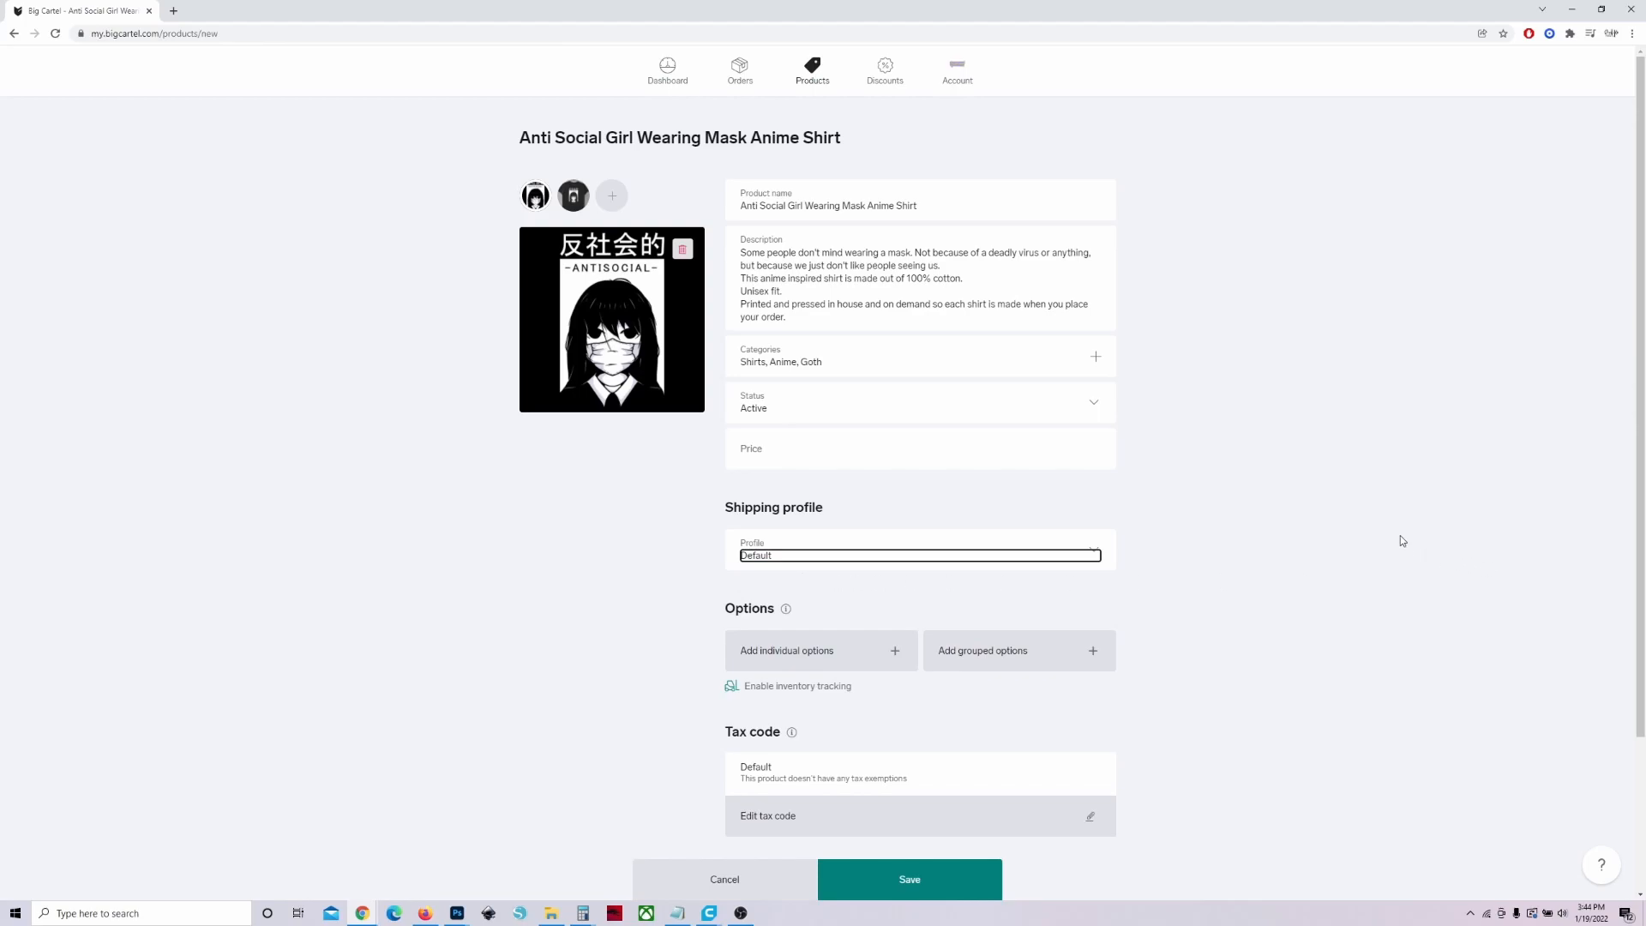
click(790, 578)
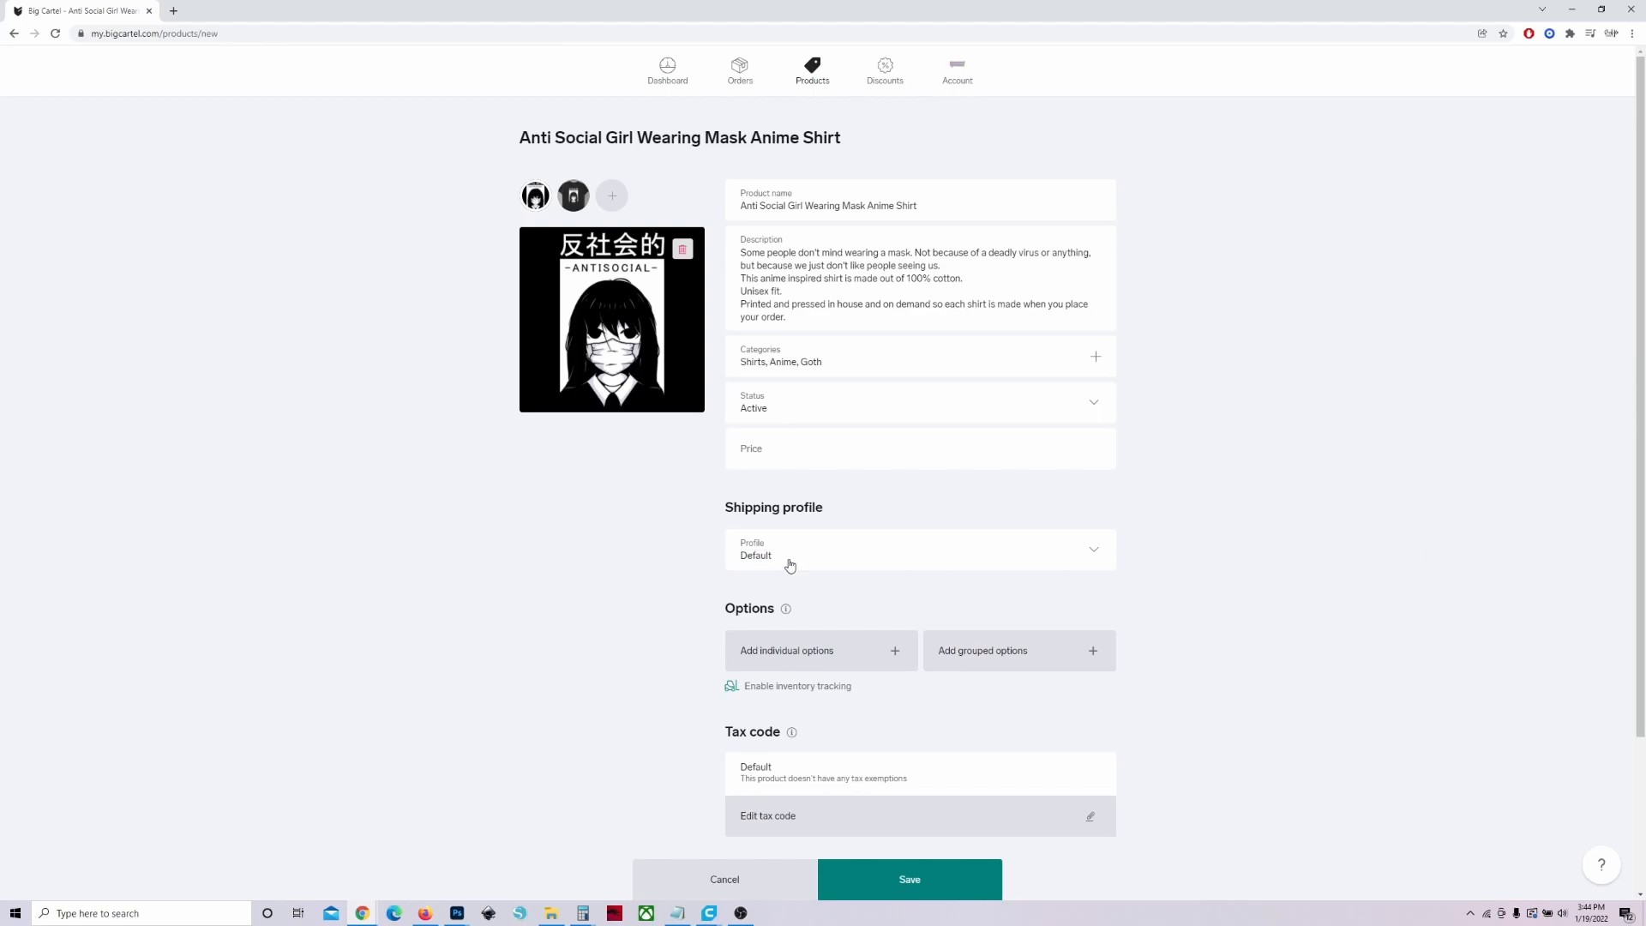
scroll(1203, 565, down, 2)
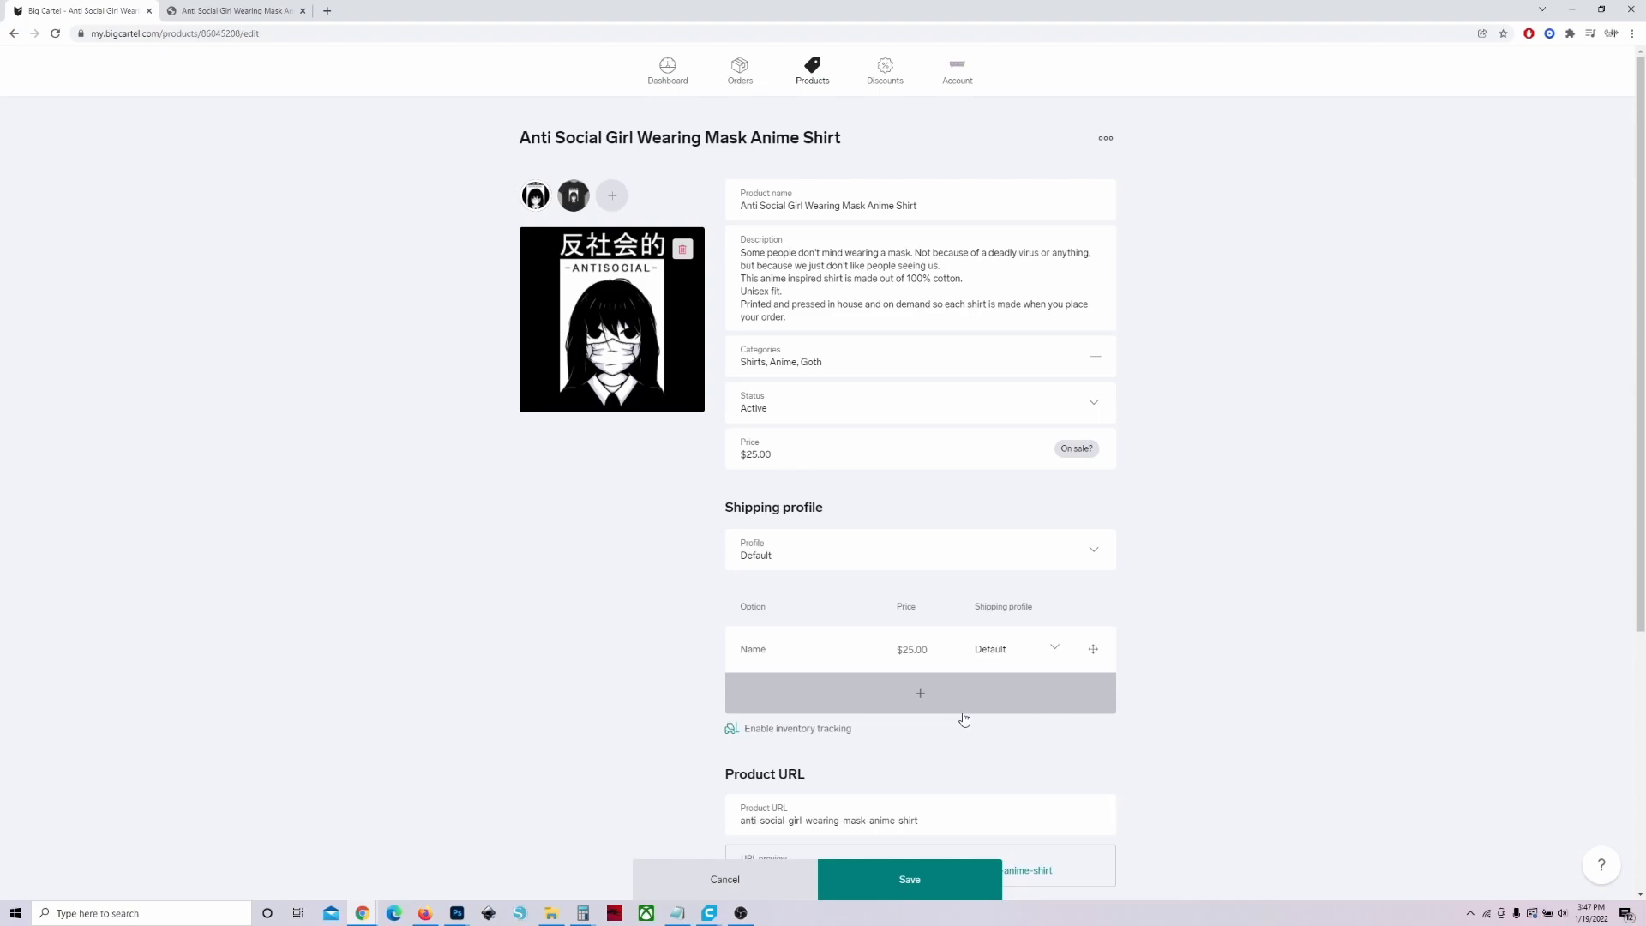
Check how the product's individual options are listed in the option selector on the shop's public product page.
click(777, 655)
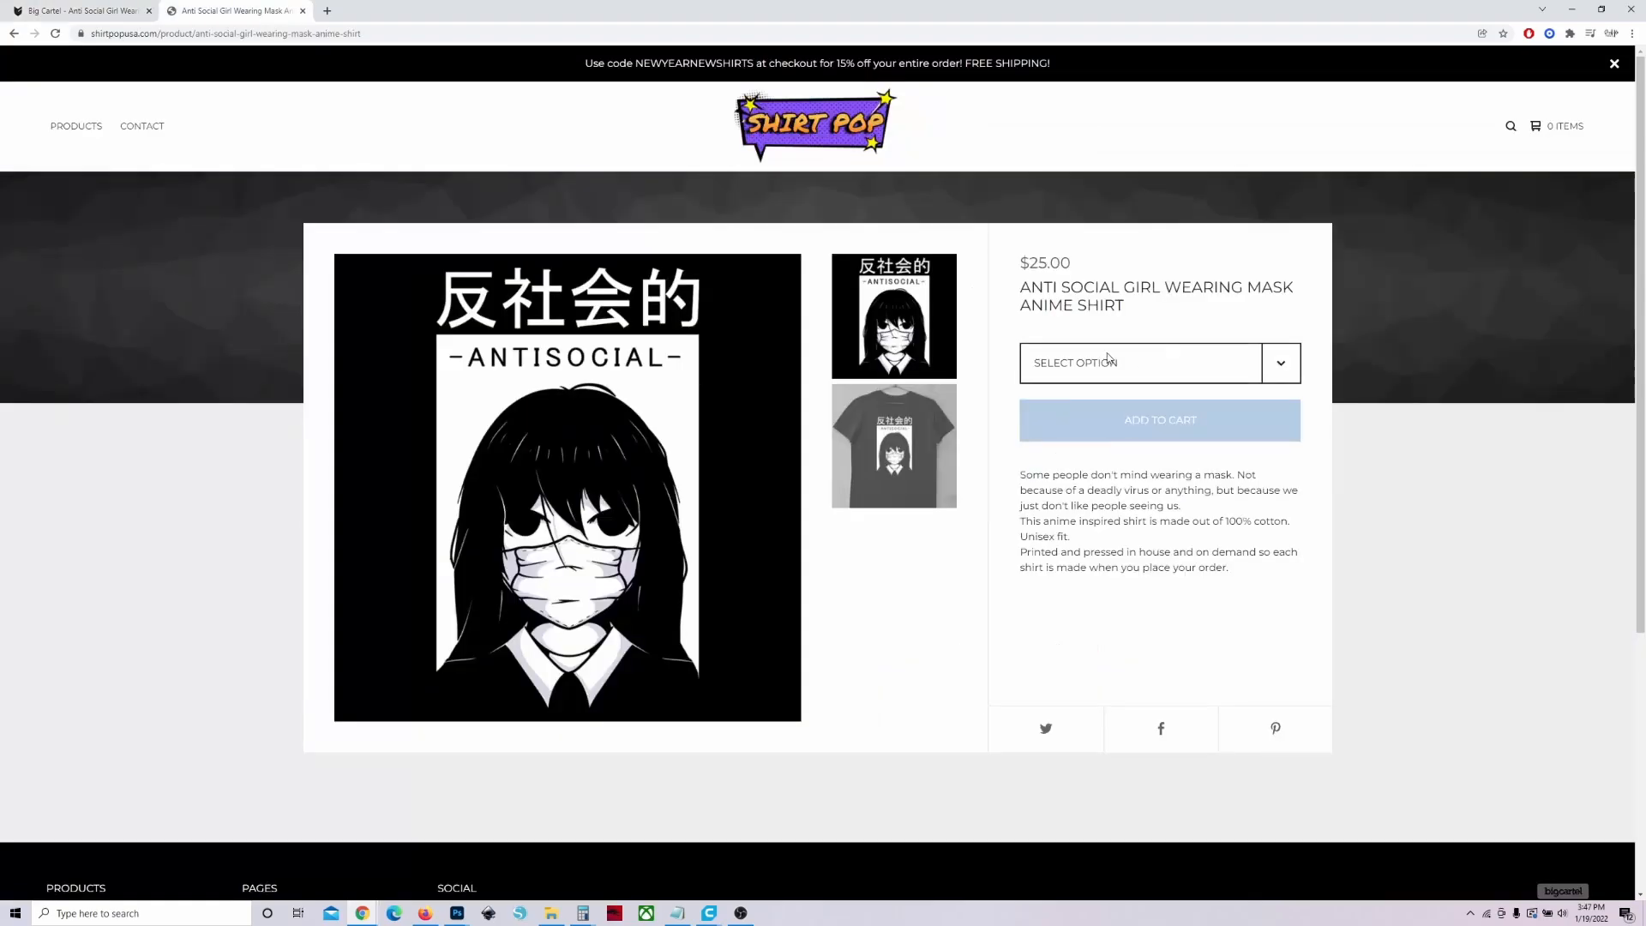
click(1075, 364)
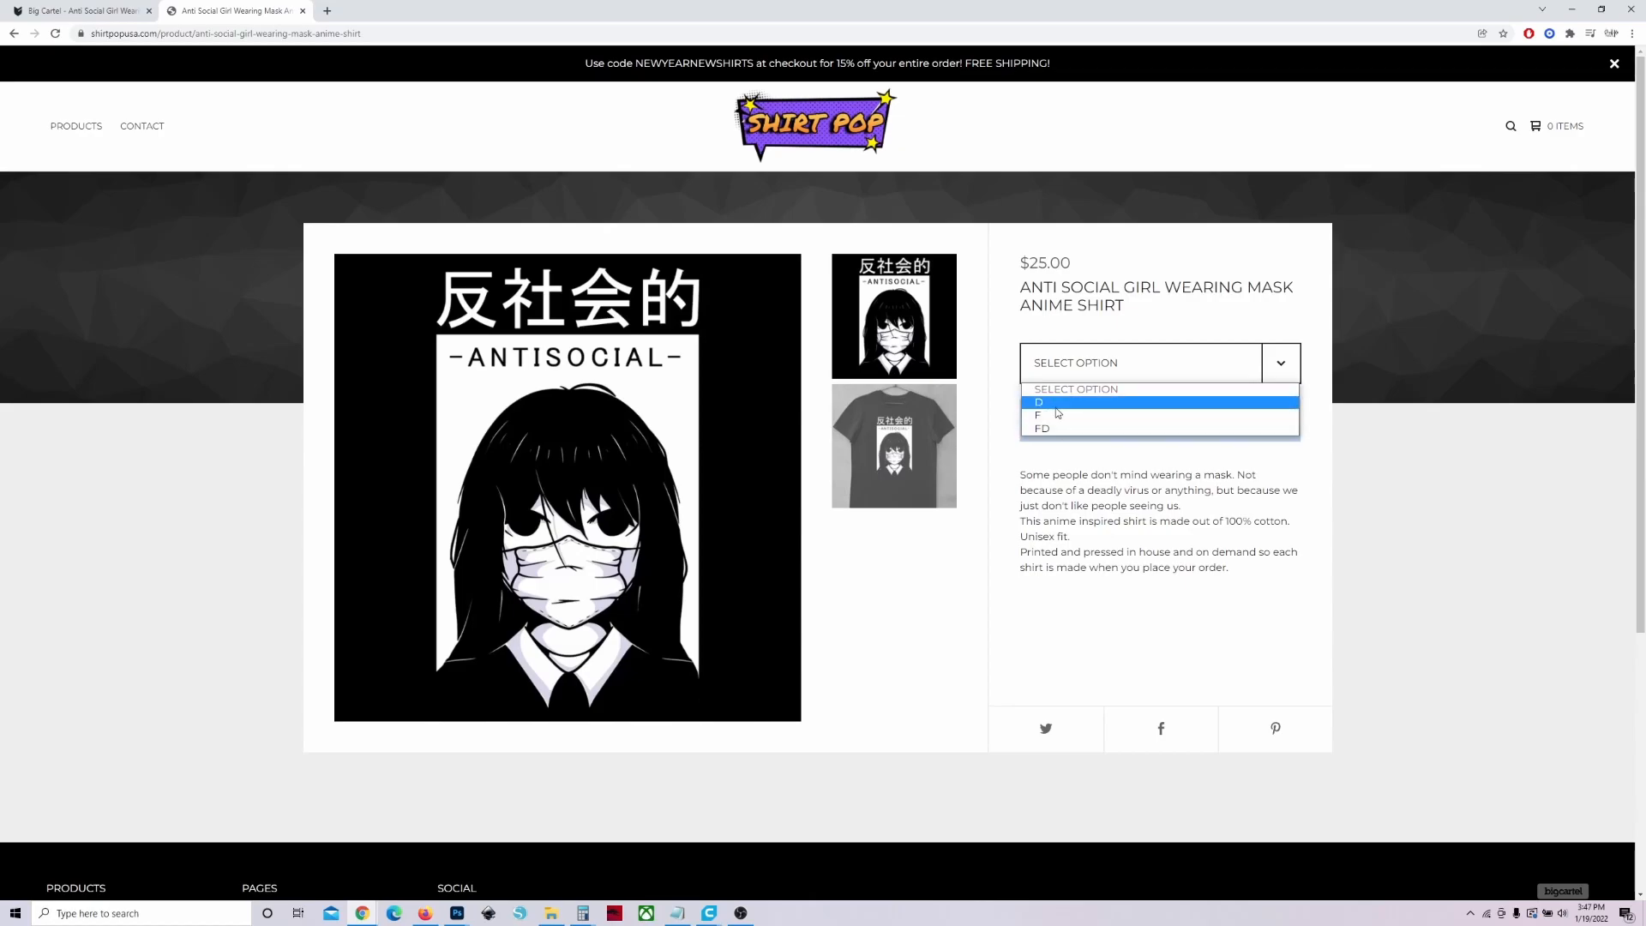
click(1466, 454)
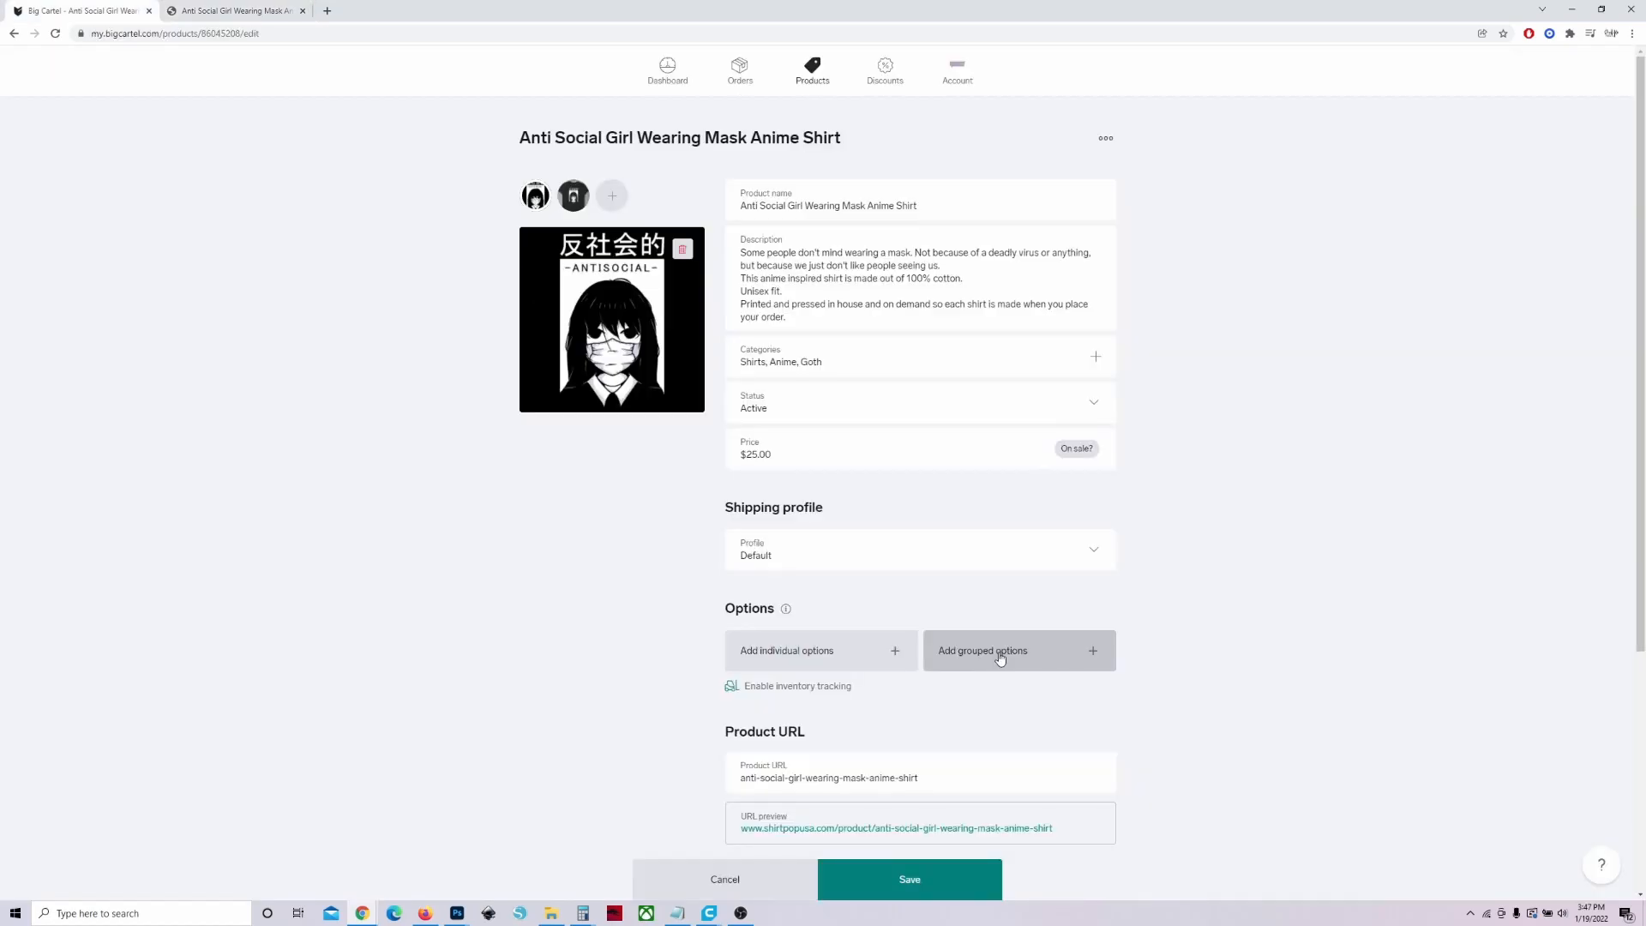
Add a grouped option to the product named Size, with Small as its first size.
click(1000, 655)
click(642, 479)
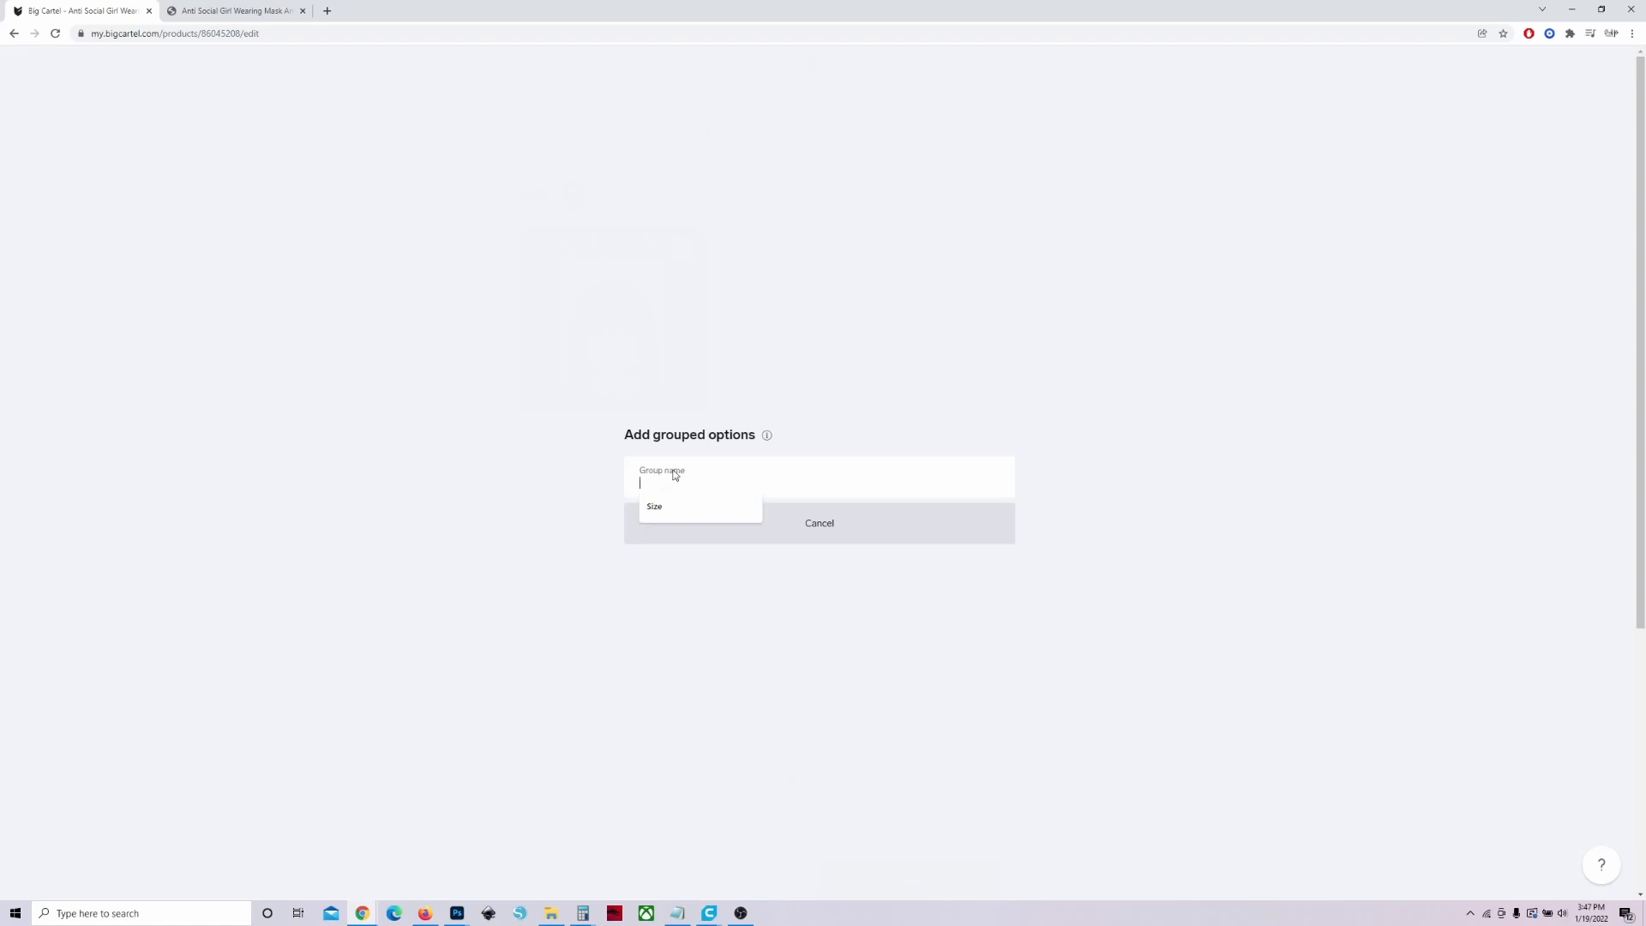
text(Size)
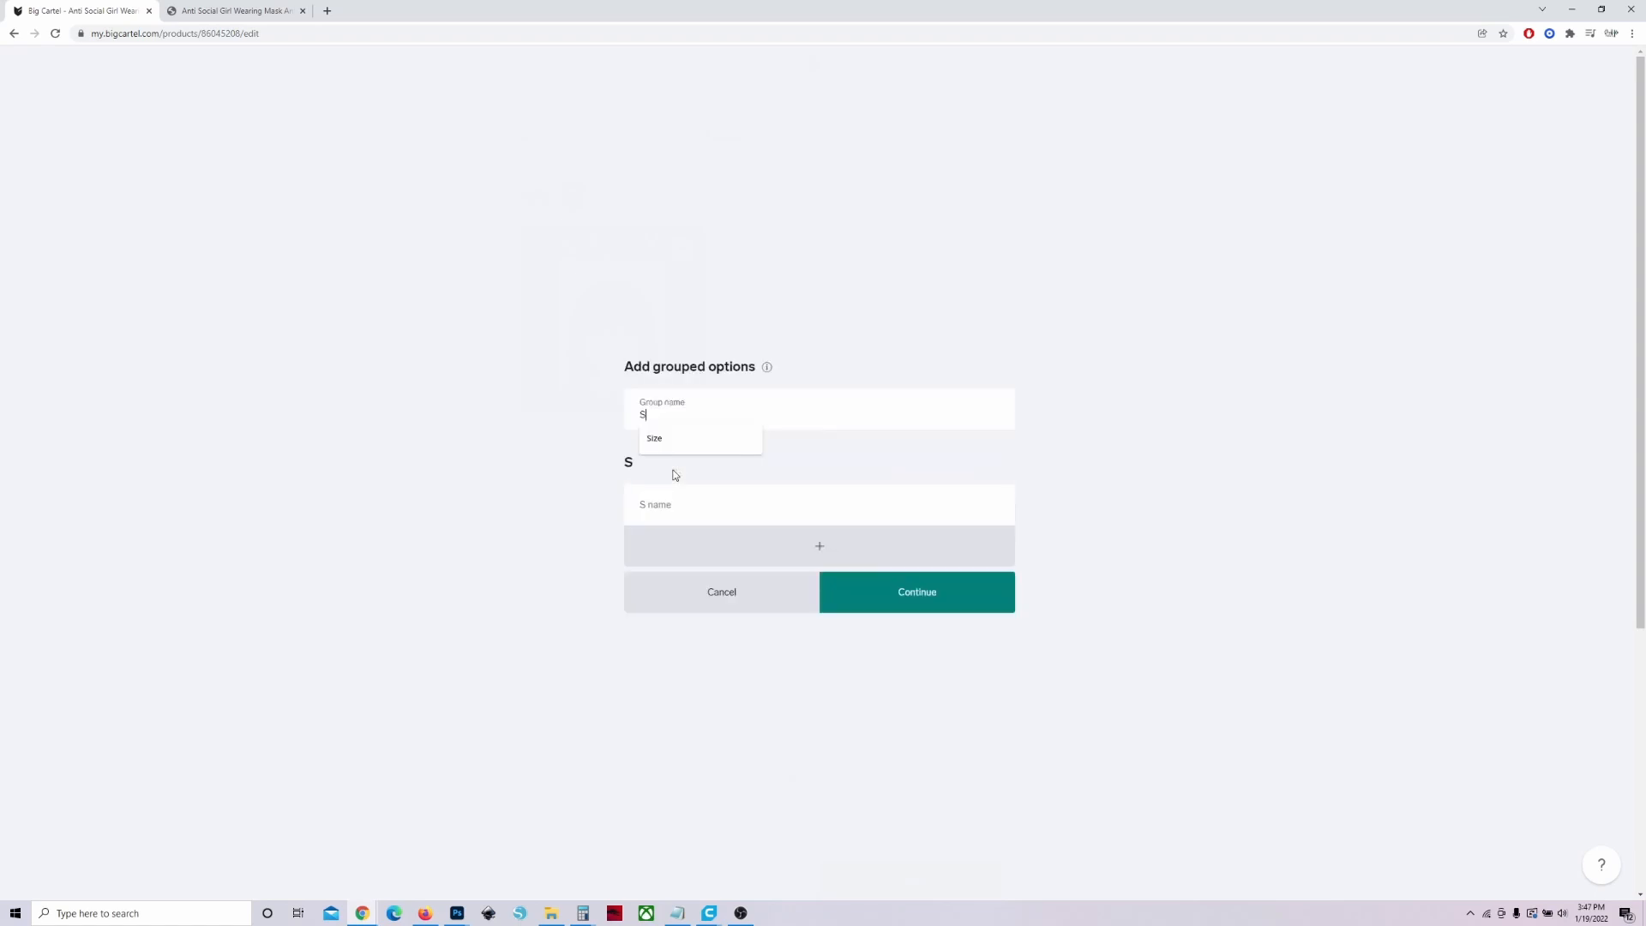
click(691, 506)
text(Small)
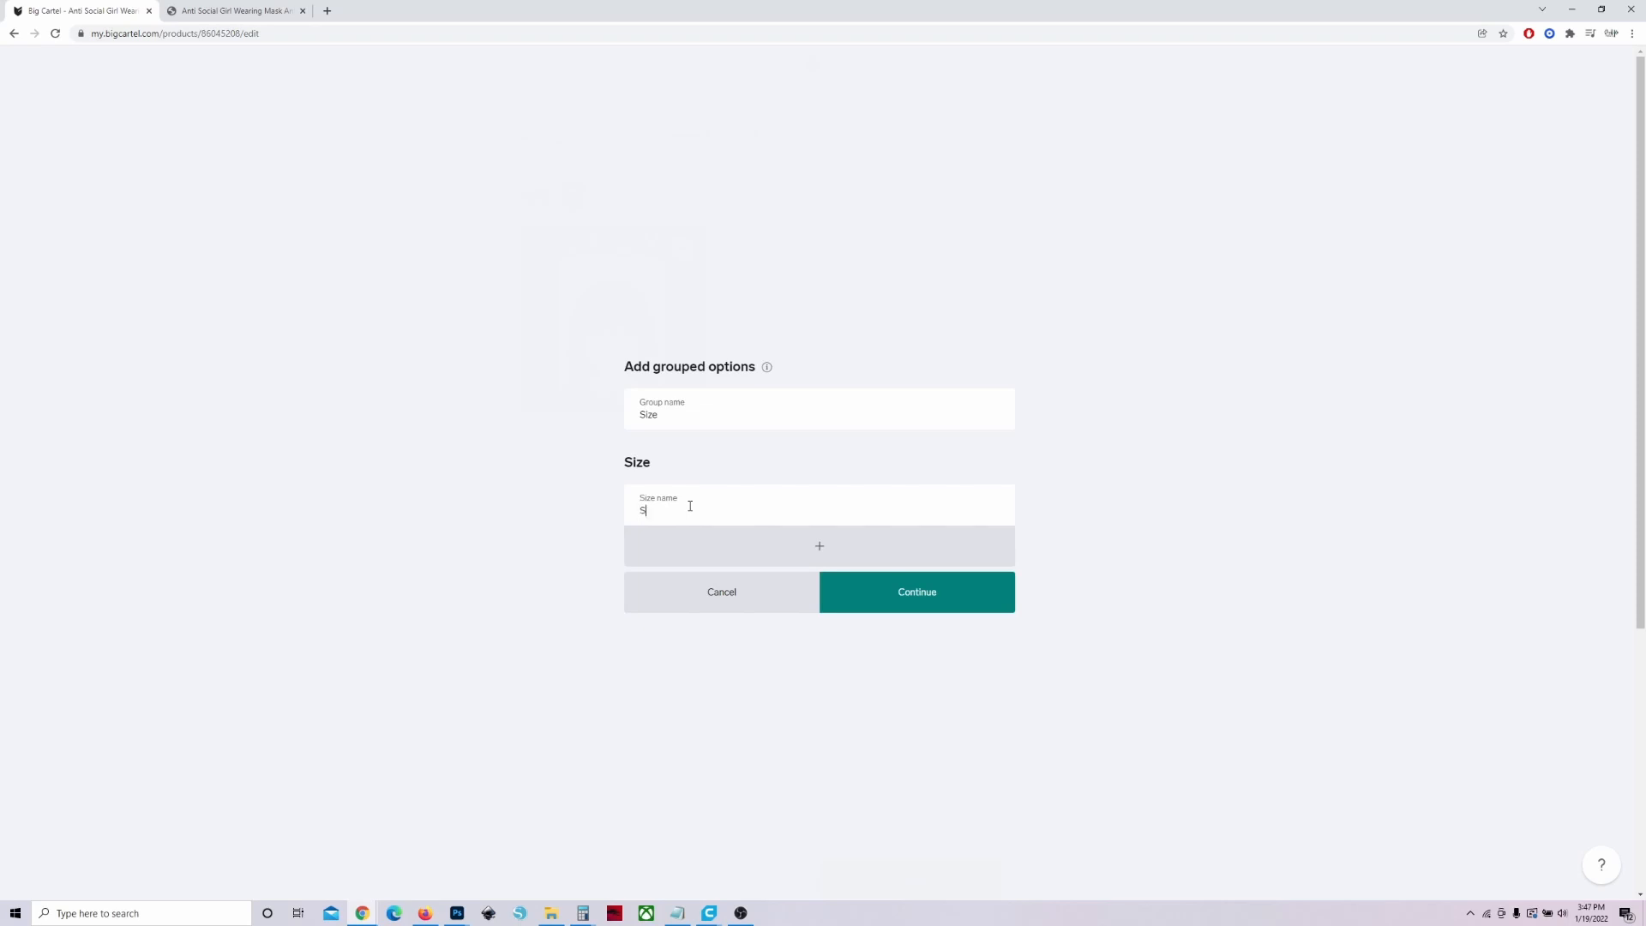
Add the sizes Medium, Large, XL and XXL to the Size group and continue to the next group.
click(798, 555)
text(Medium)
key(BackSpace)
key(BackSpace)
key(BackSpace)
key(BackSpace)
key(BackSpace)
key(BackSpace)
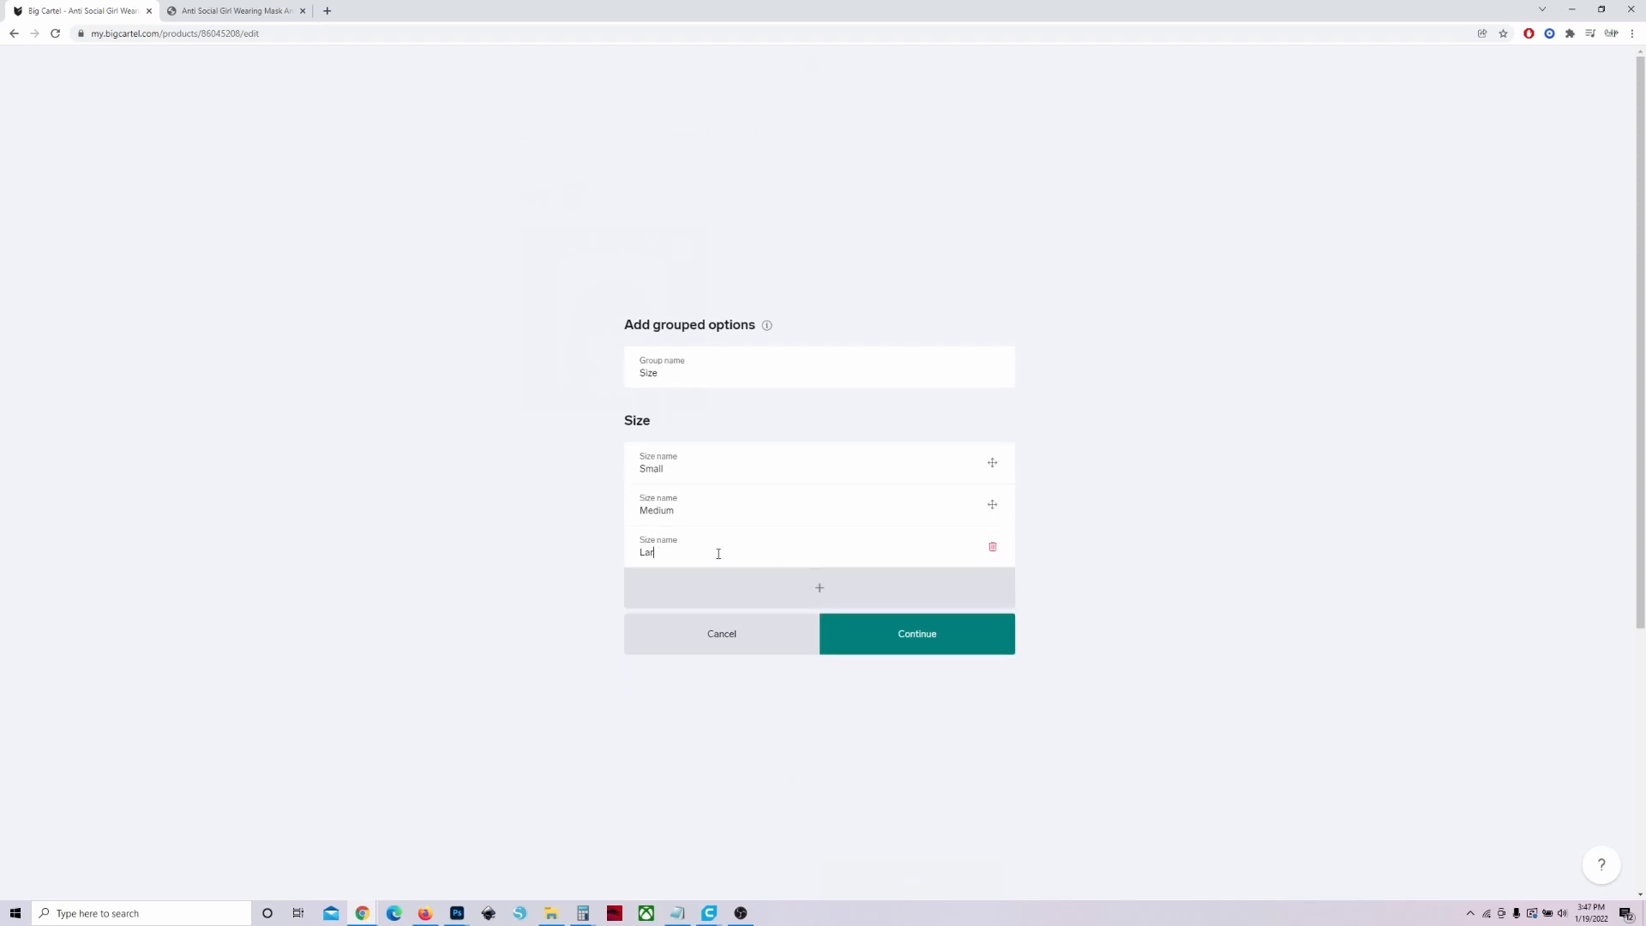
text(arge)
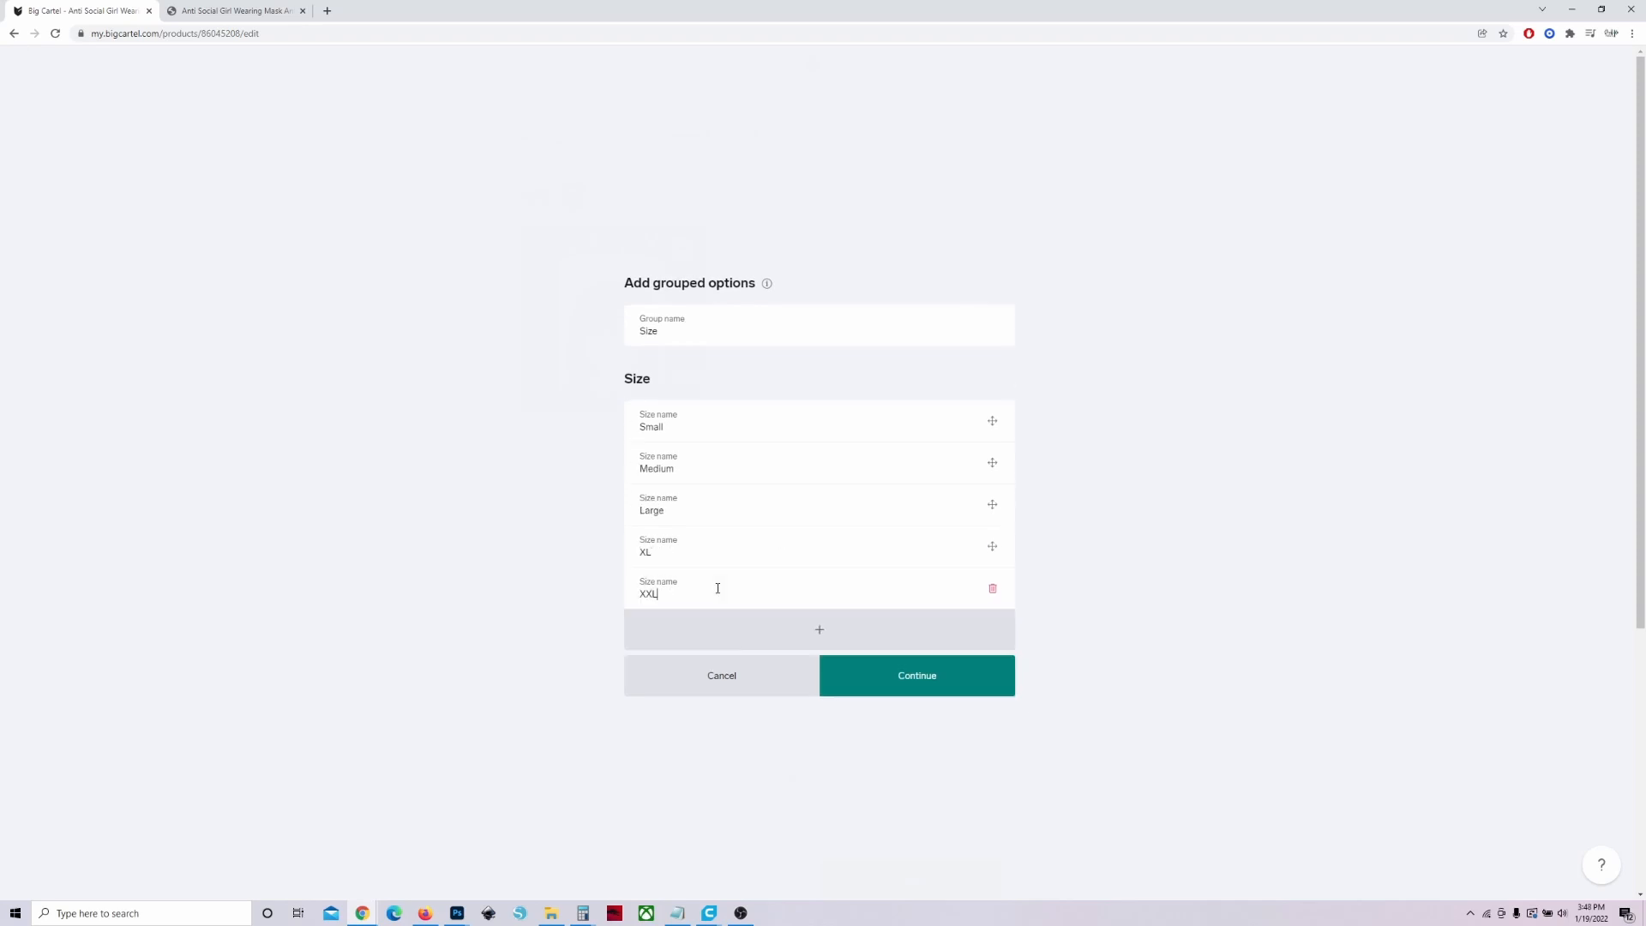
click(911, 675)
Add a second option group named Color with the colors Black and White.
click(831, 499)
text(Colro)
key(BackSpace)
key(BackSpace)
text(or)
click(994, 487)
text(Black)
click(864, 546)
text(White)
key(Return)
click(918, 565)
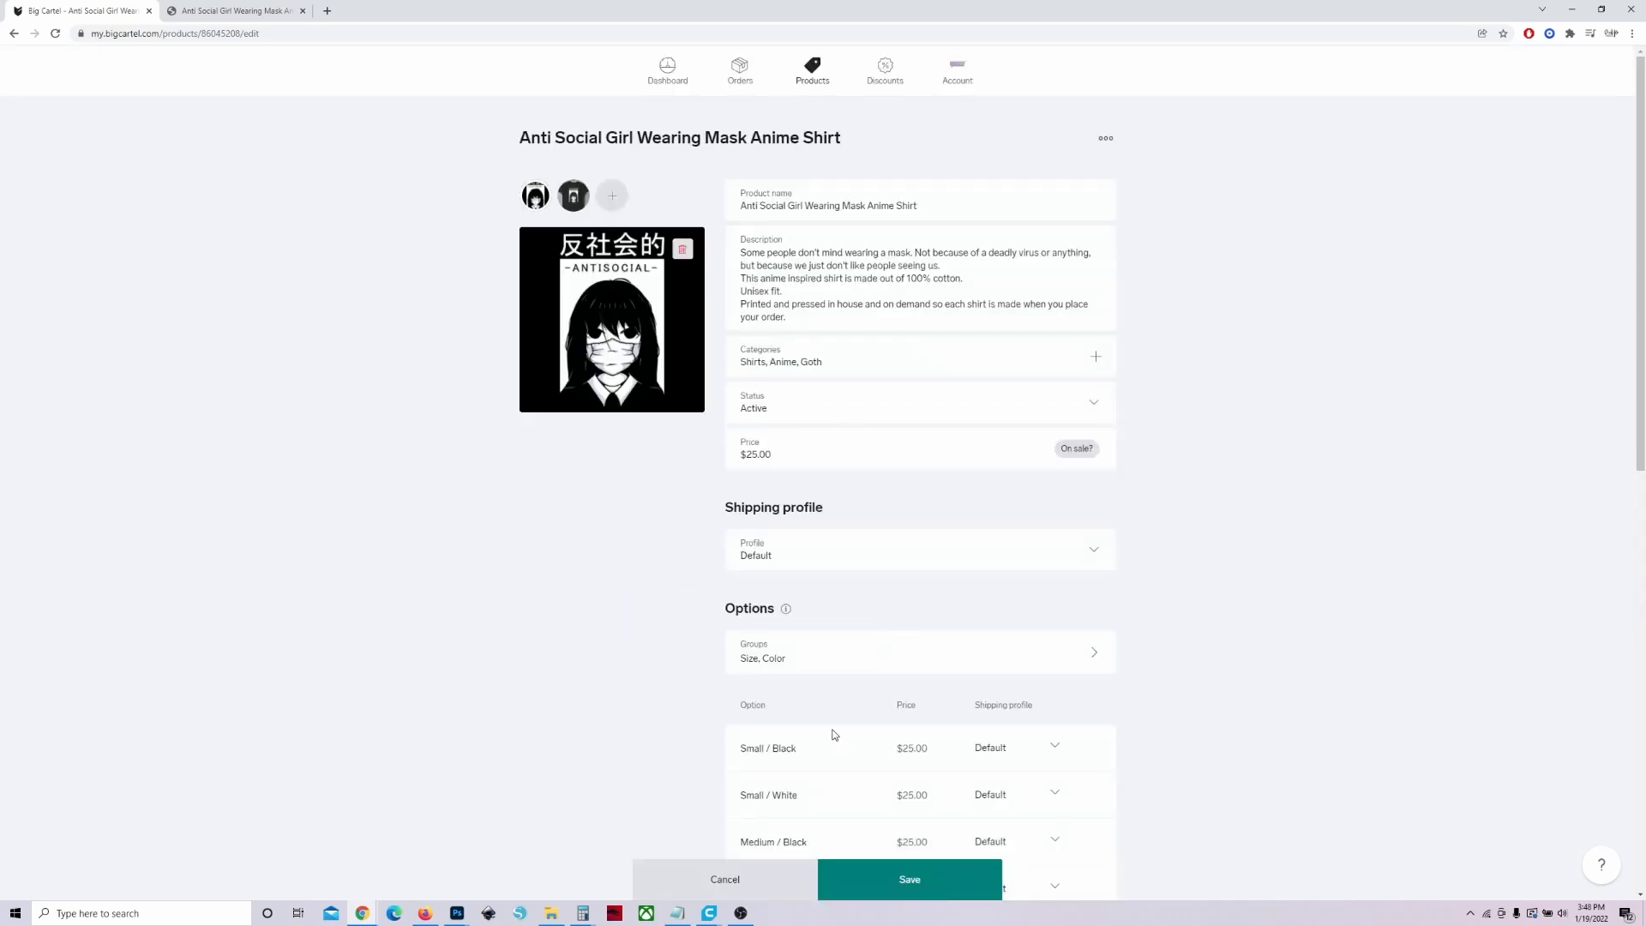
Check the size and color selectors and the product images on the shop's public product page.
key(ctrl+Tab)
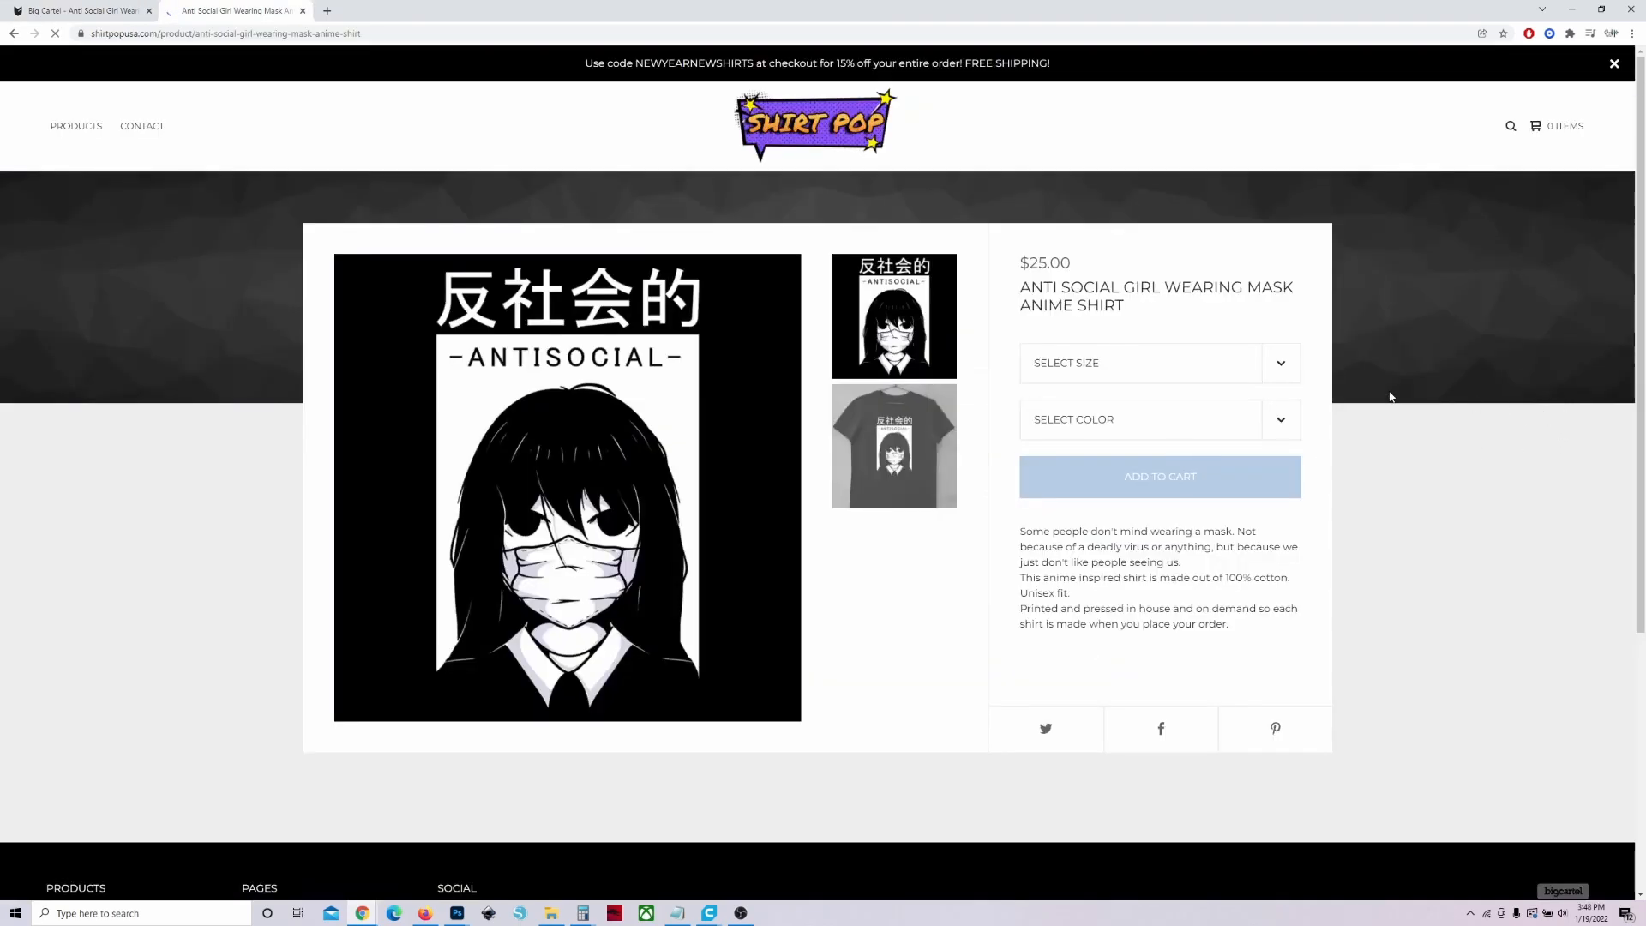
click(1109, 369)
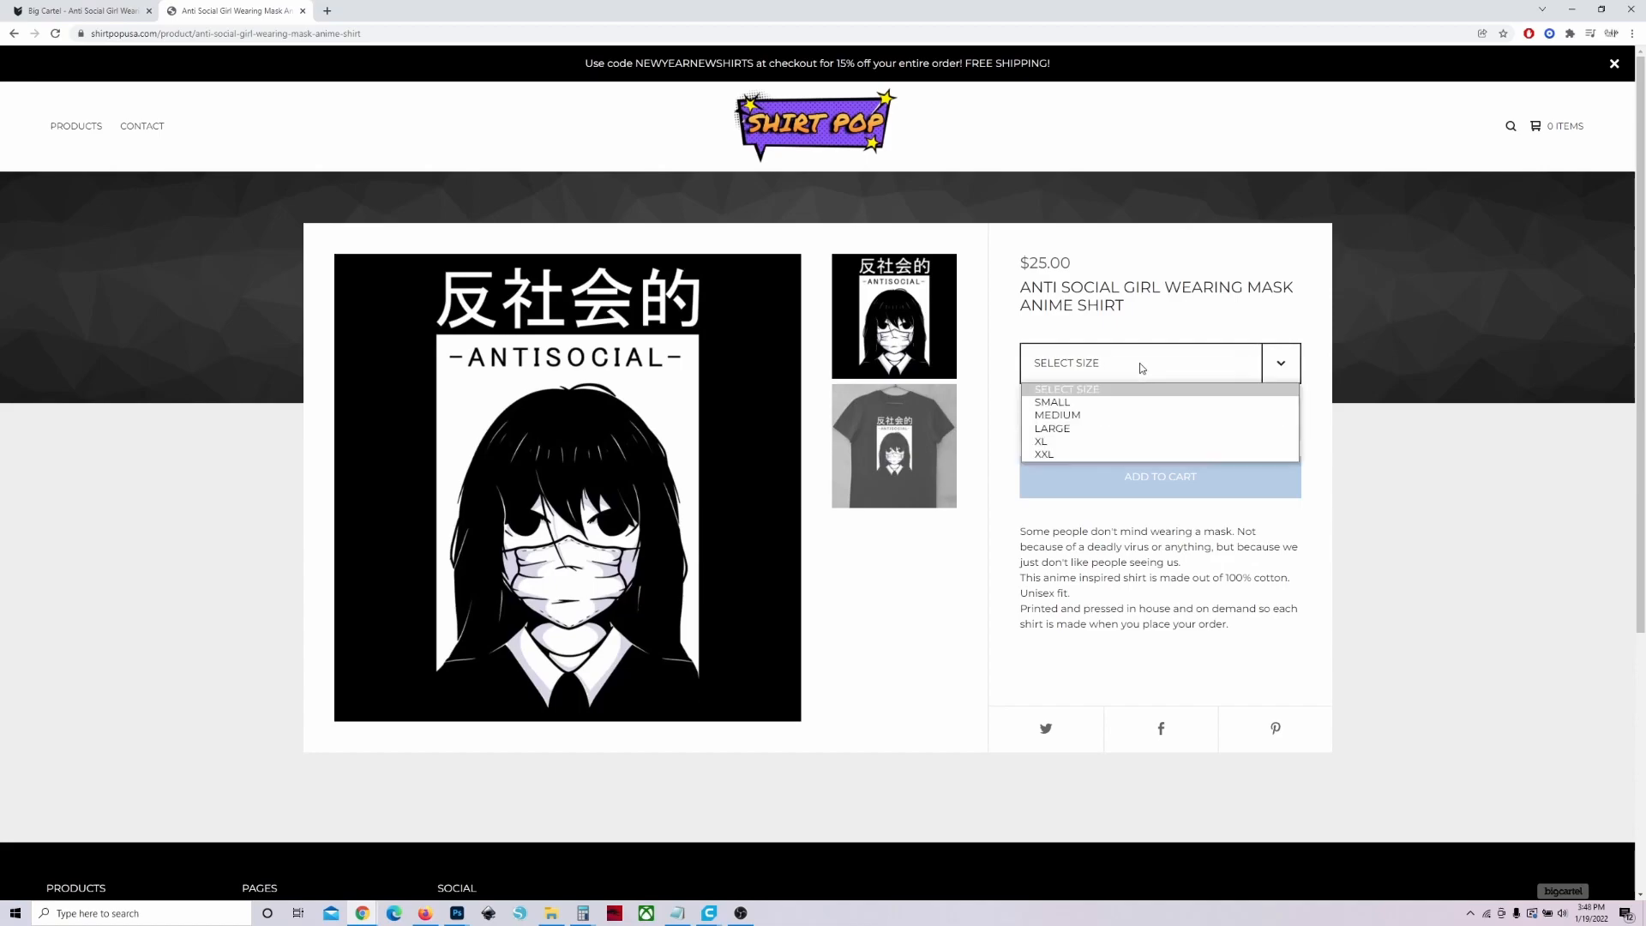
click(1053, 454)
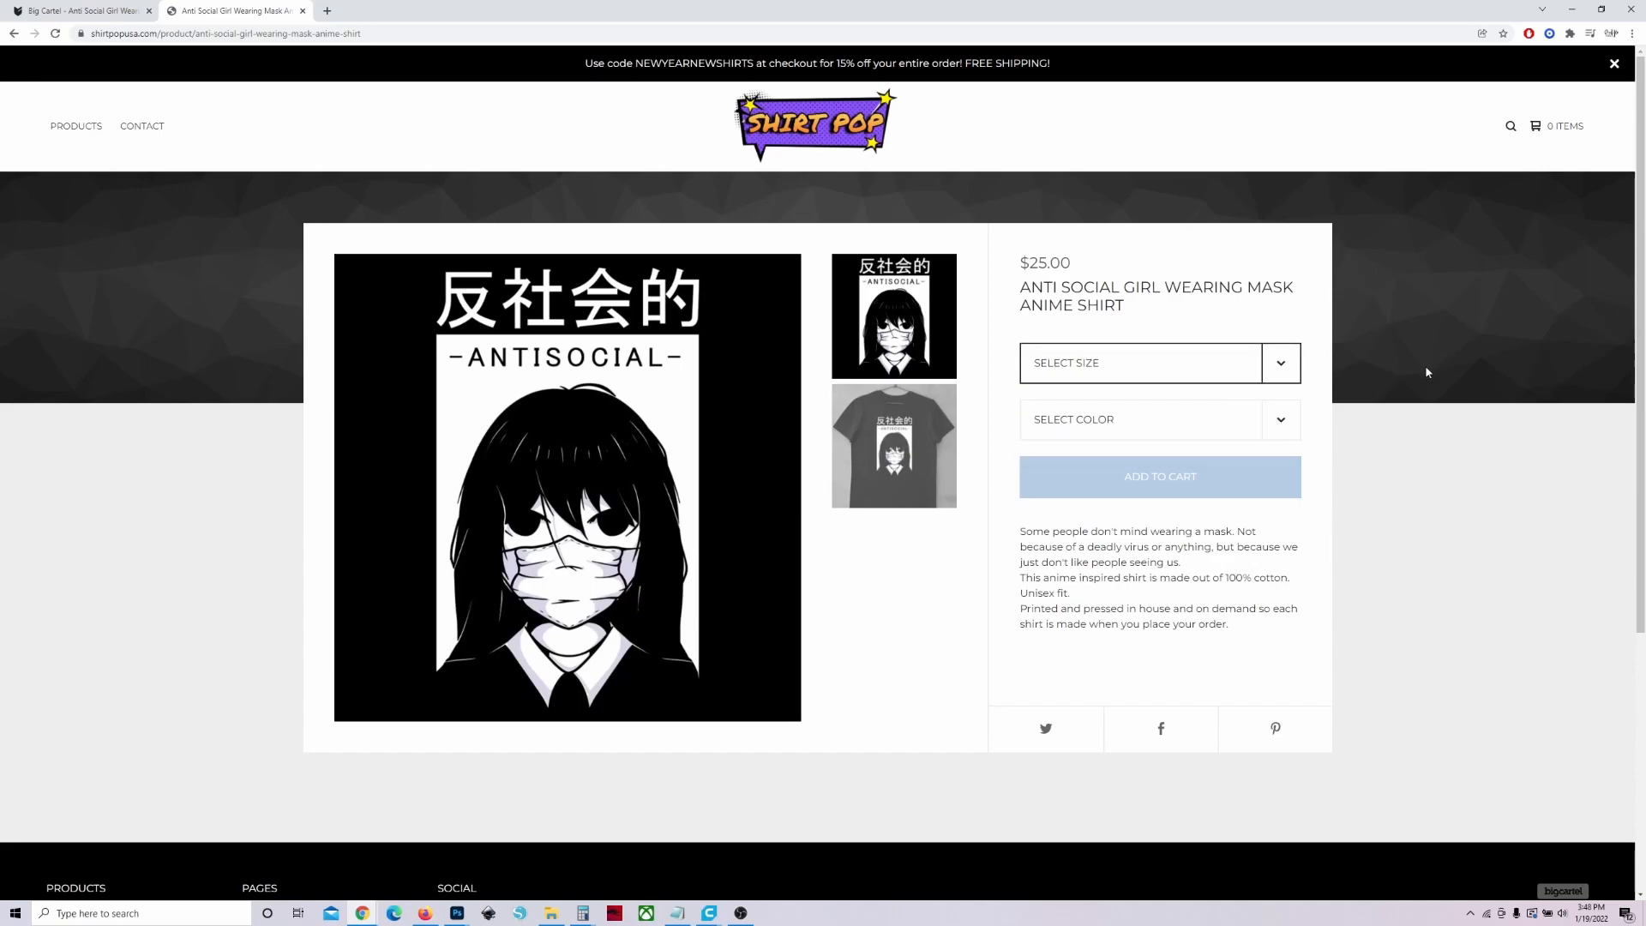
click(1097, 420)
click(1093, 463)
click(907, 463)
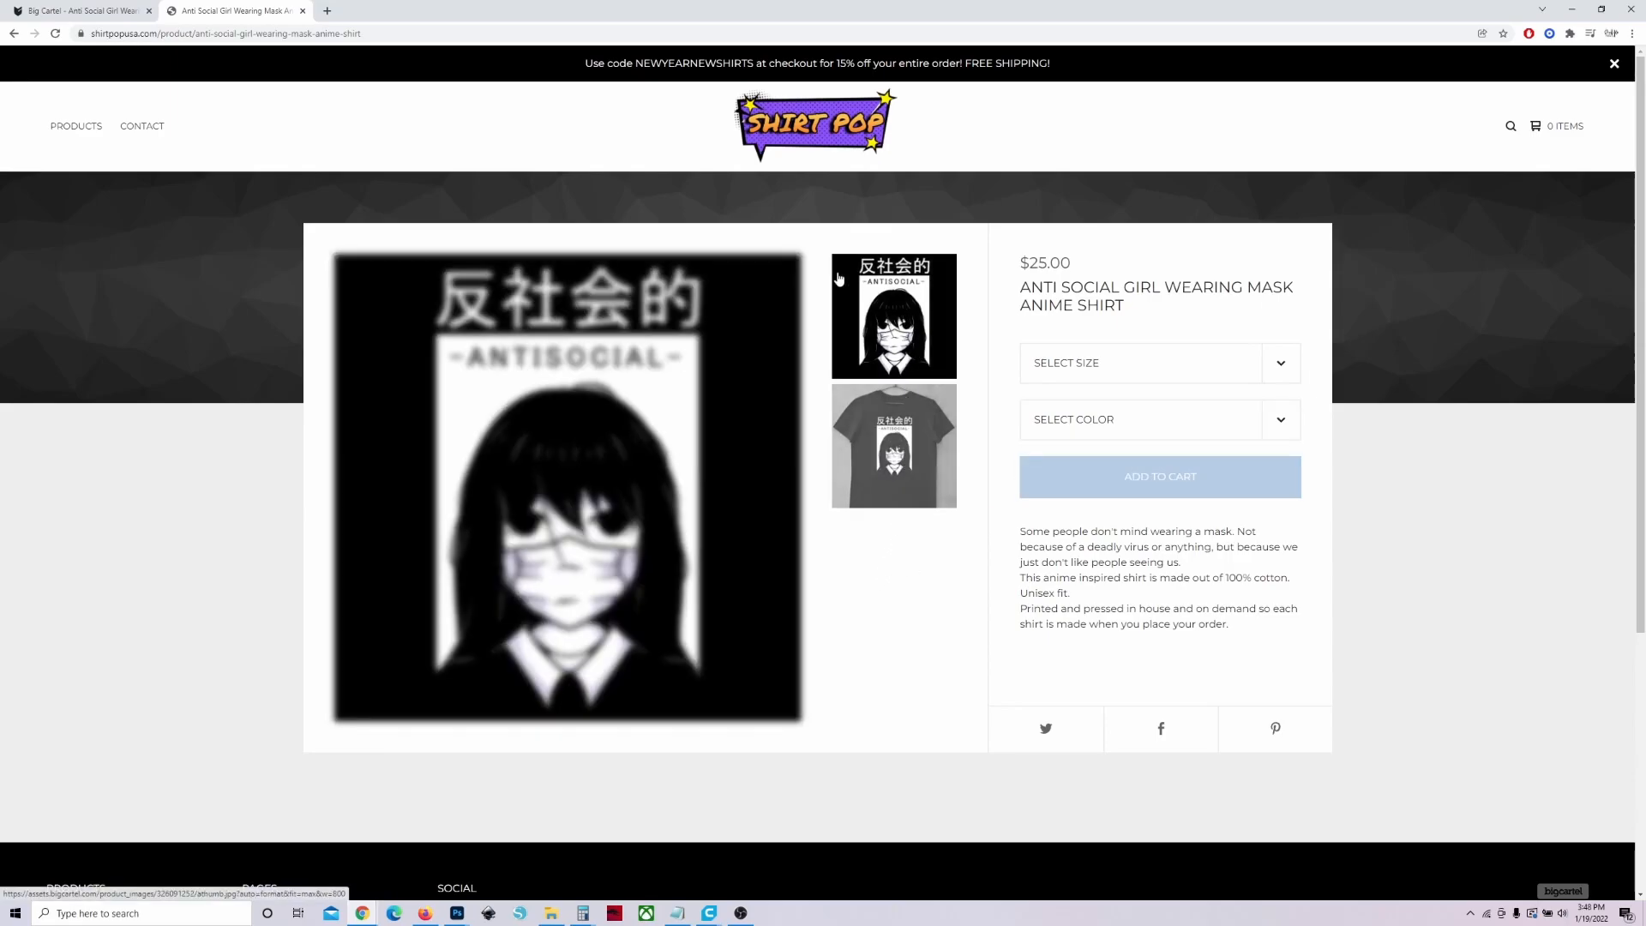
Remove the Color option group from the product, keeping only the Size group.
click(82, 10)
scroll(868, 573, down, 2)
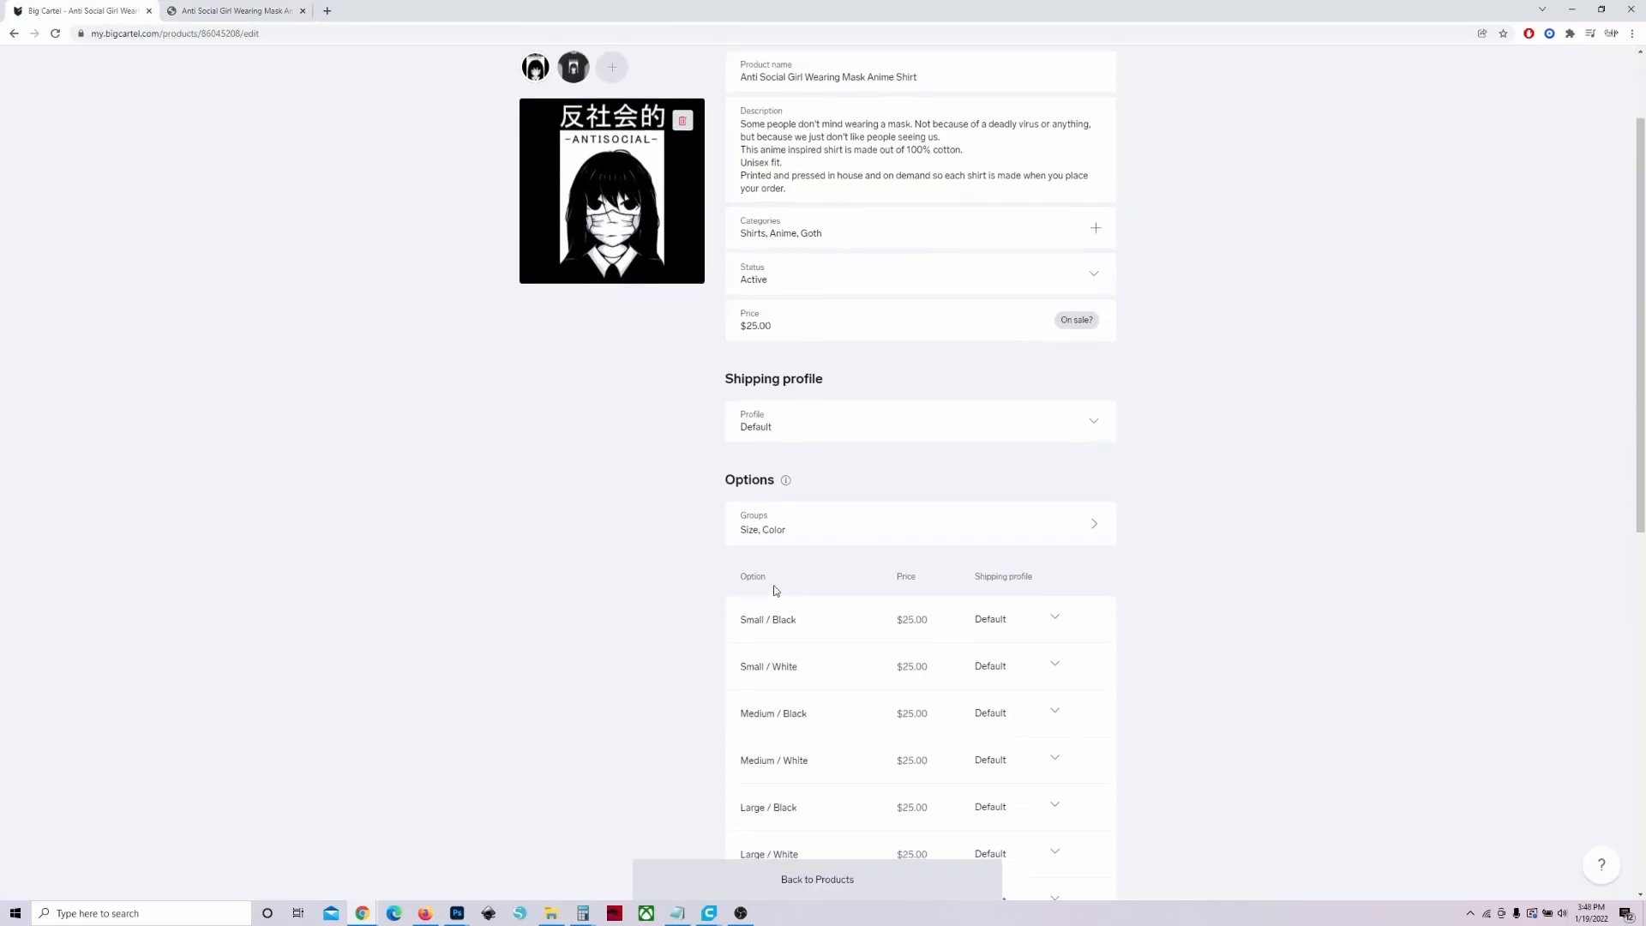
click(776, 525)
click(754, 480)
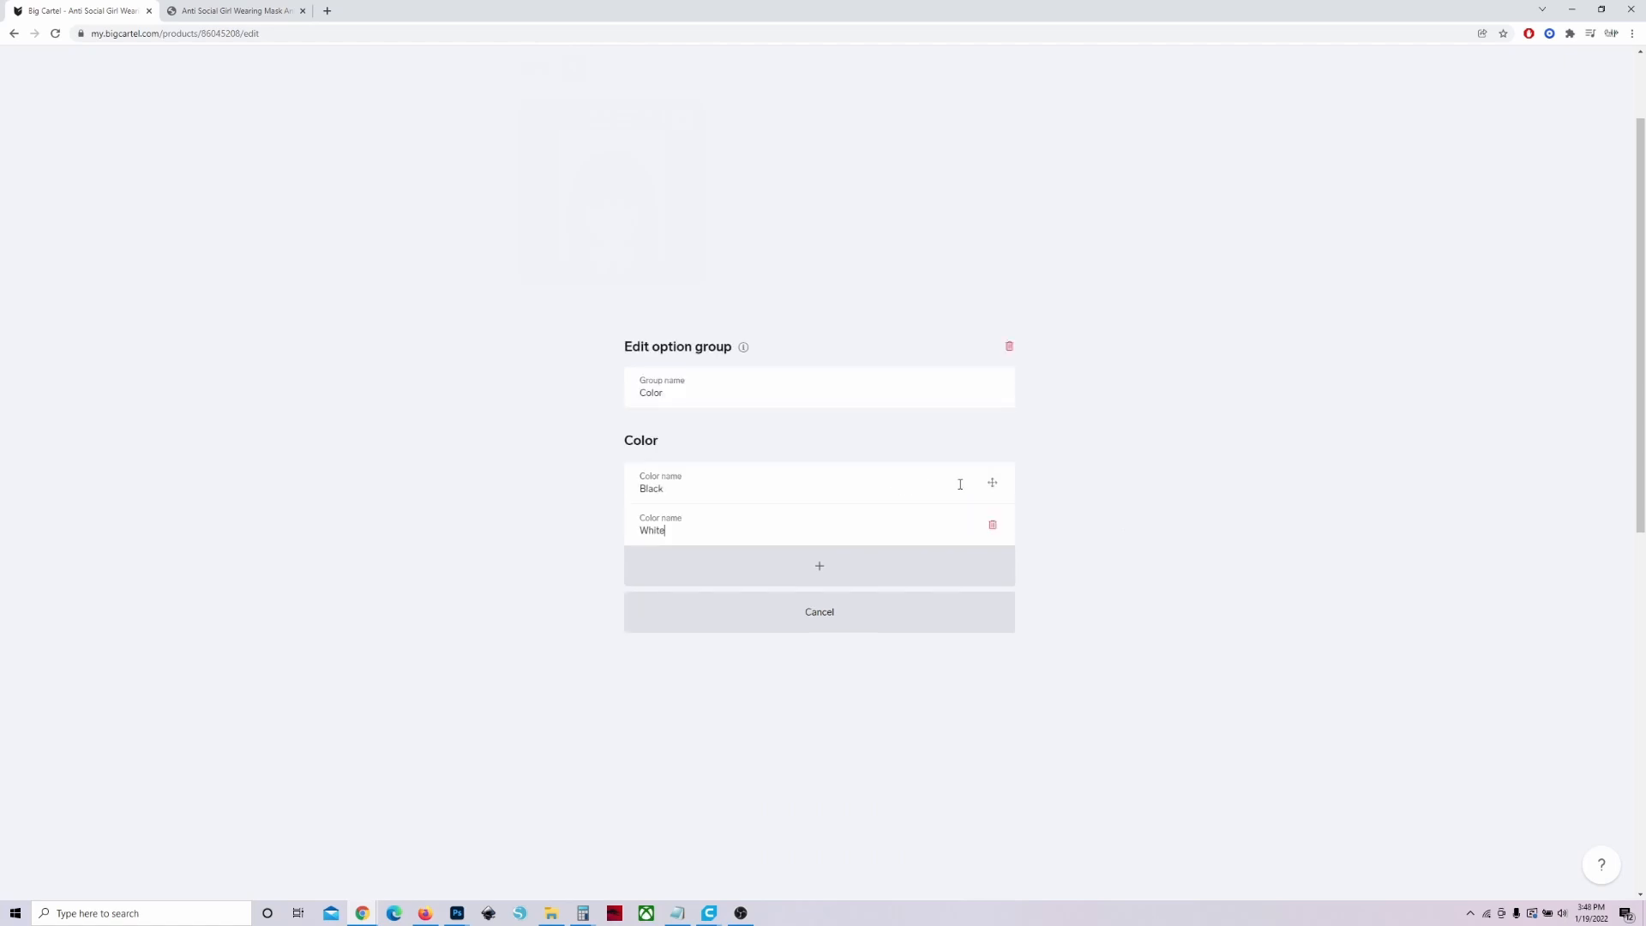
click(992, 525)
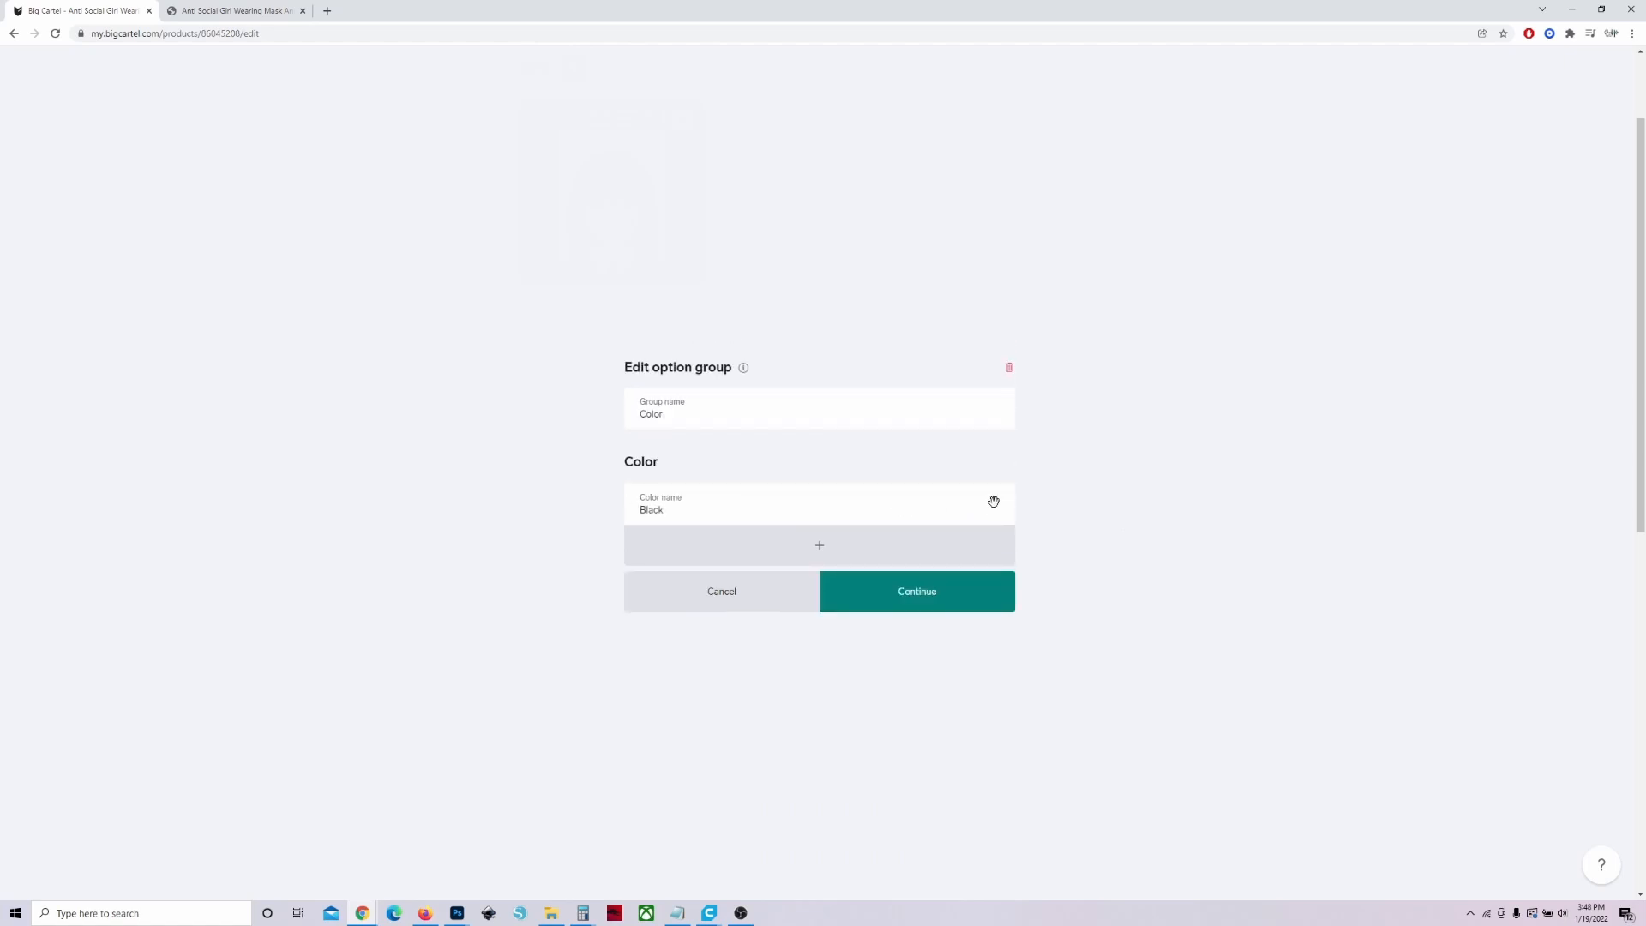
click(1009, 368)
click(901, 589)
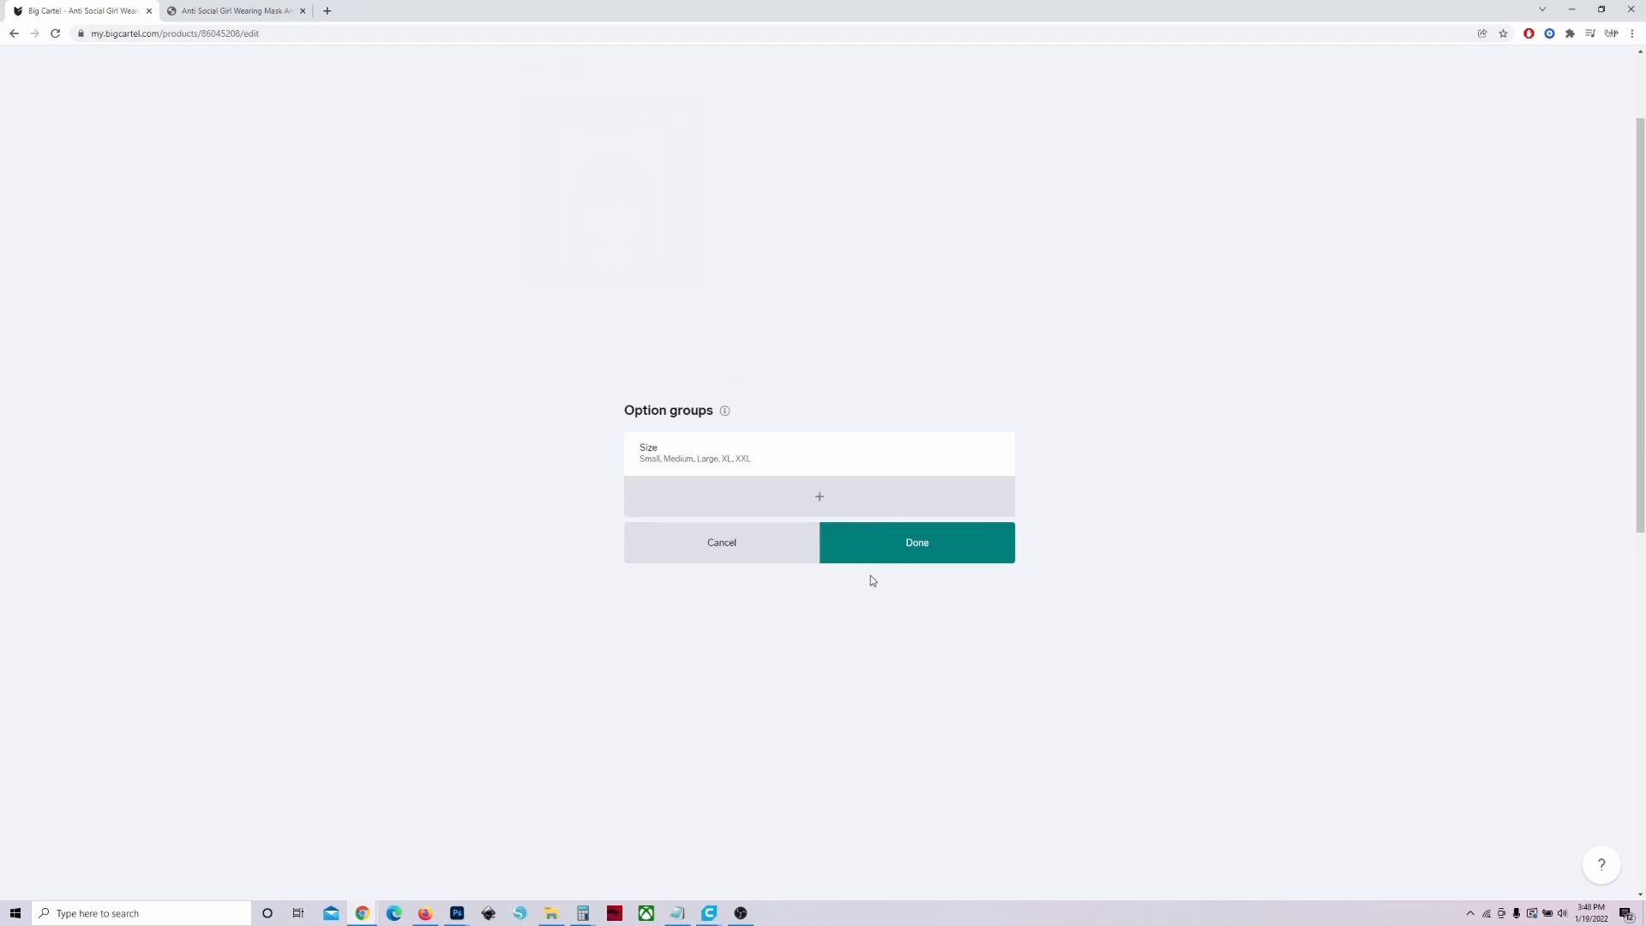
click(868, 549)
Mark the product as on sale, save it, and check the refreshed public product page.
click(827, 390)
click(823, 390)
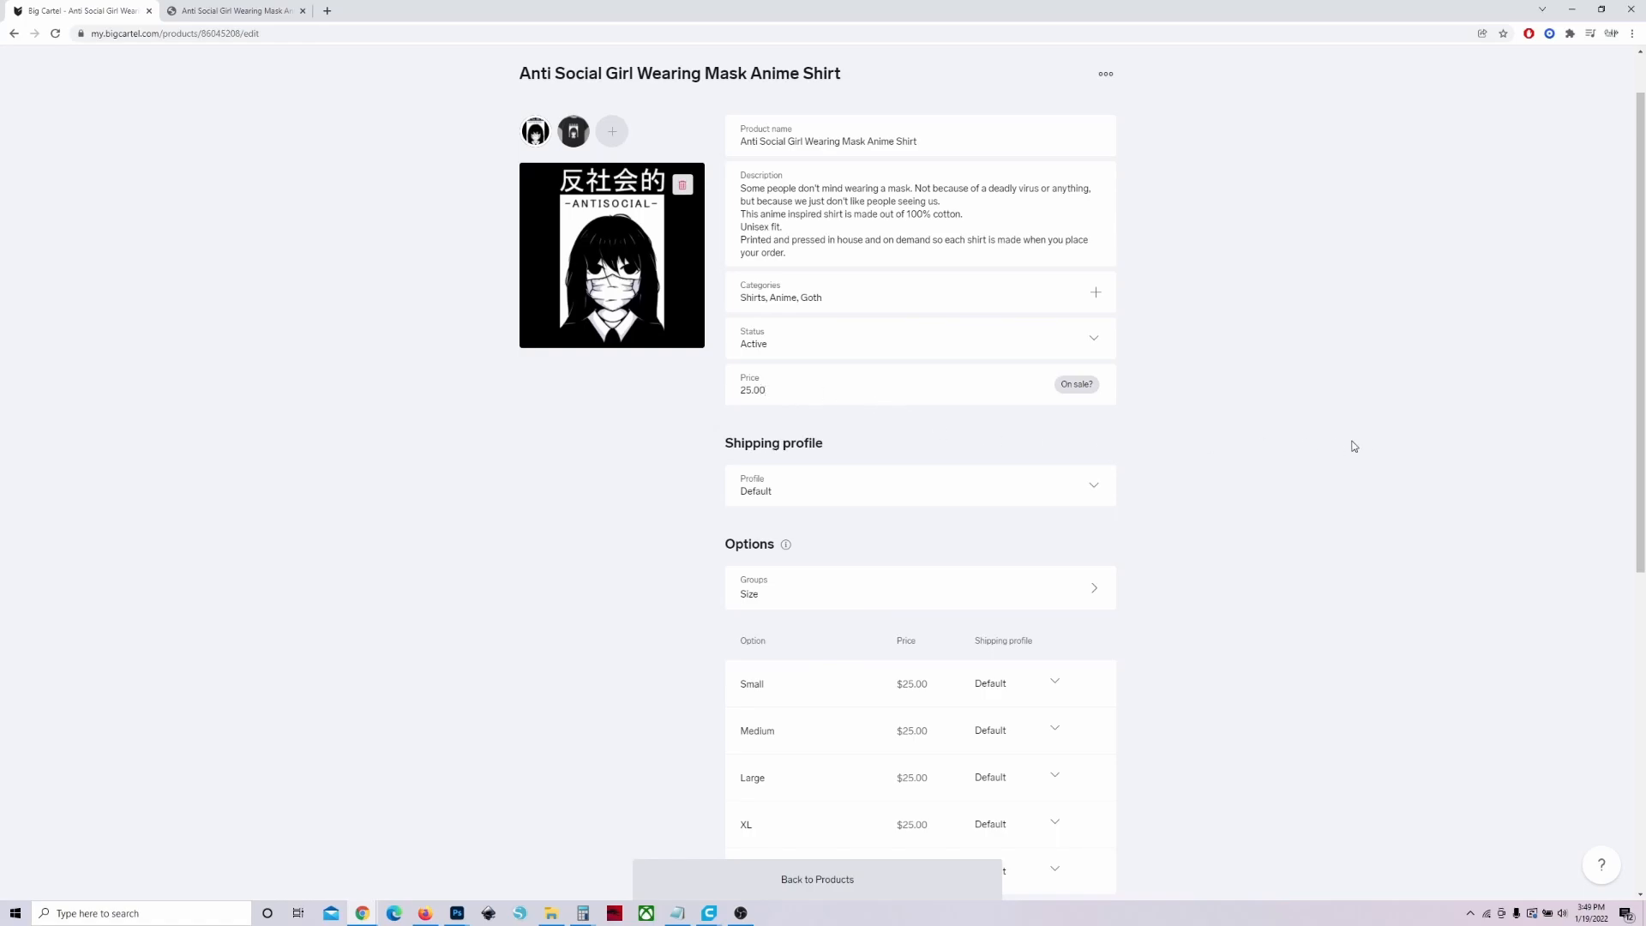
click(1080, 386)
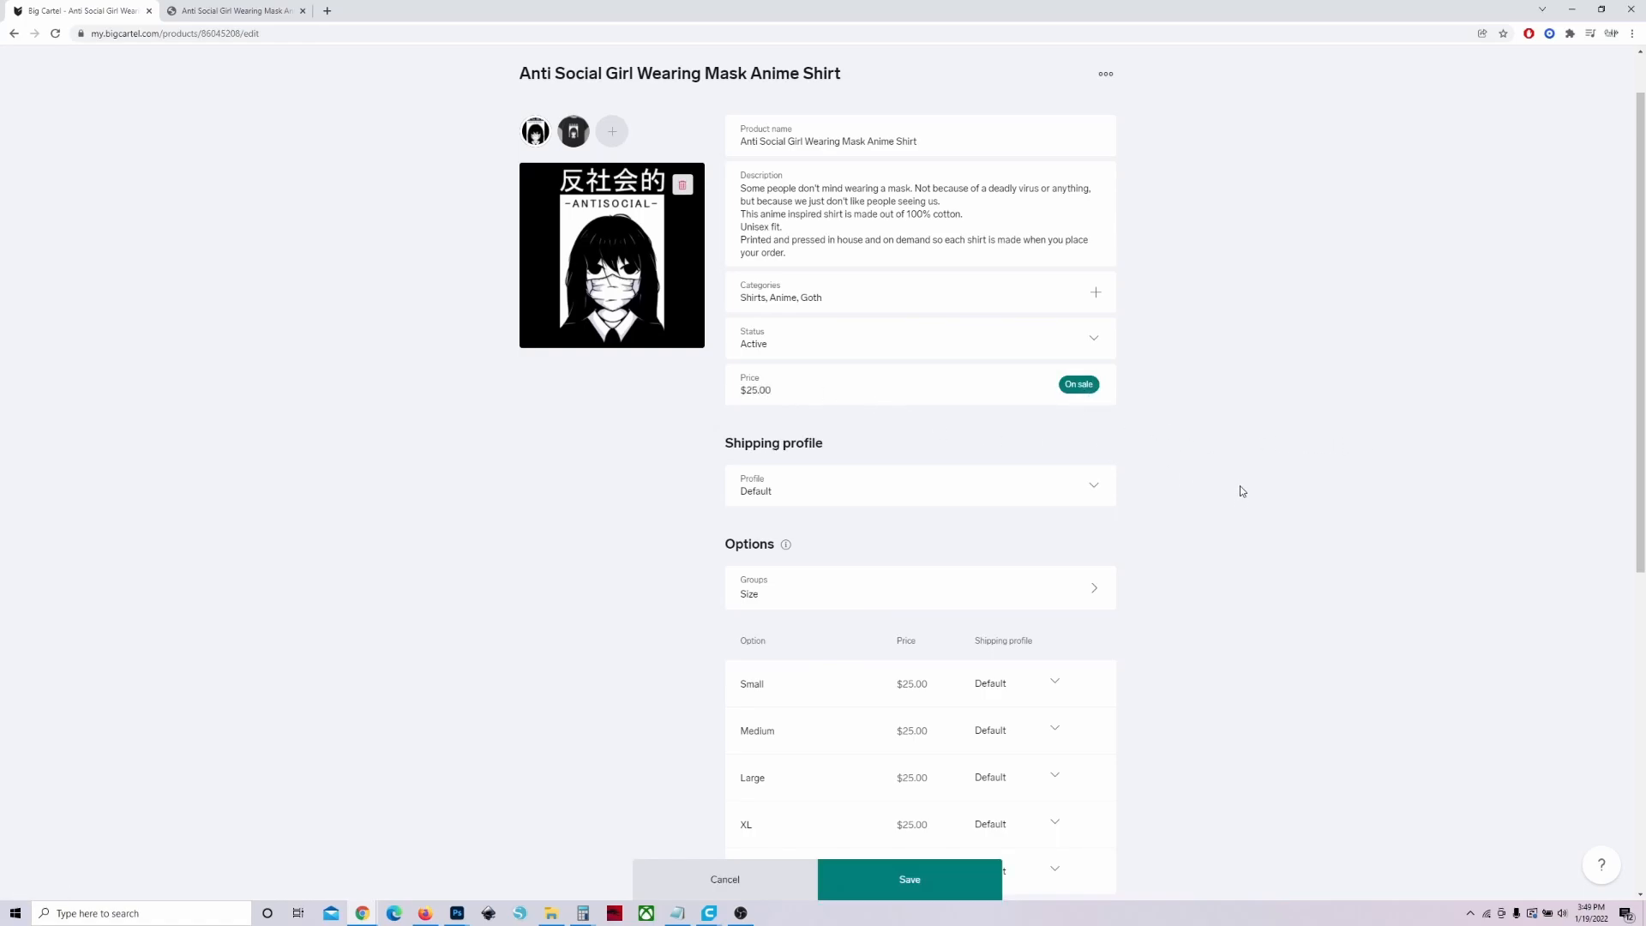
click(910, 878)
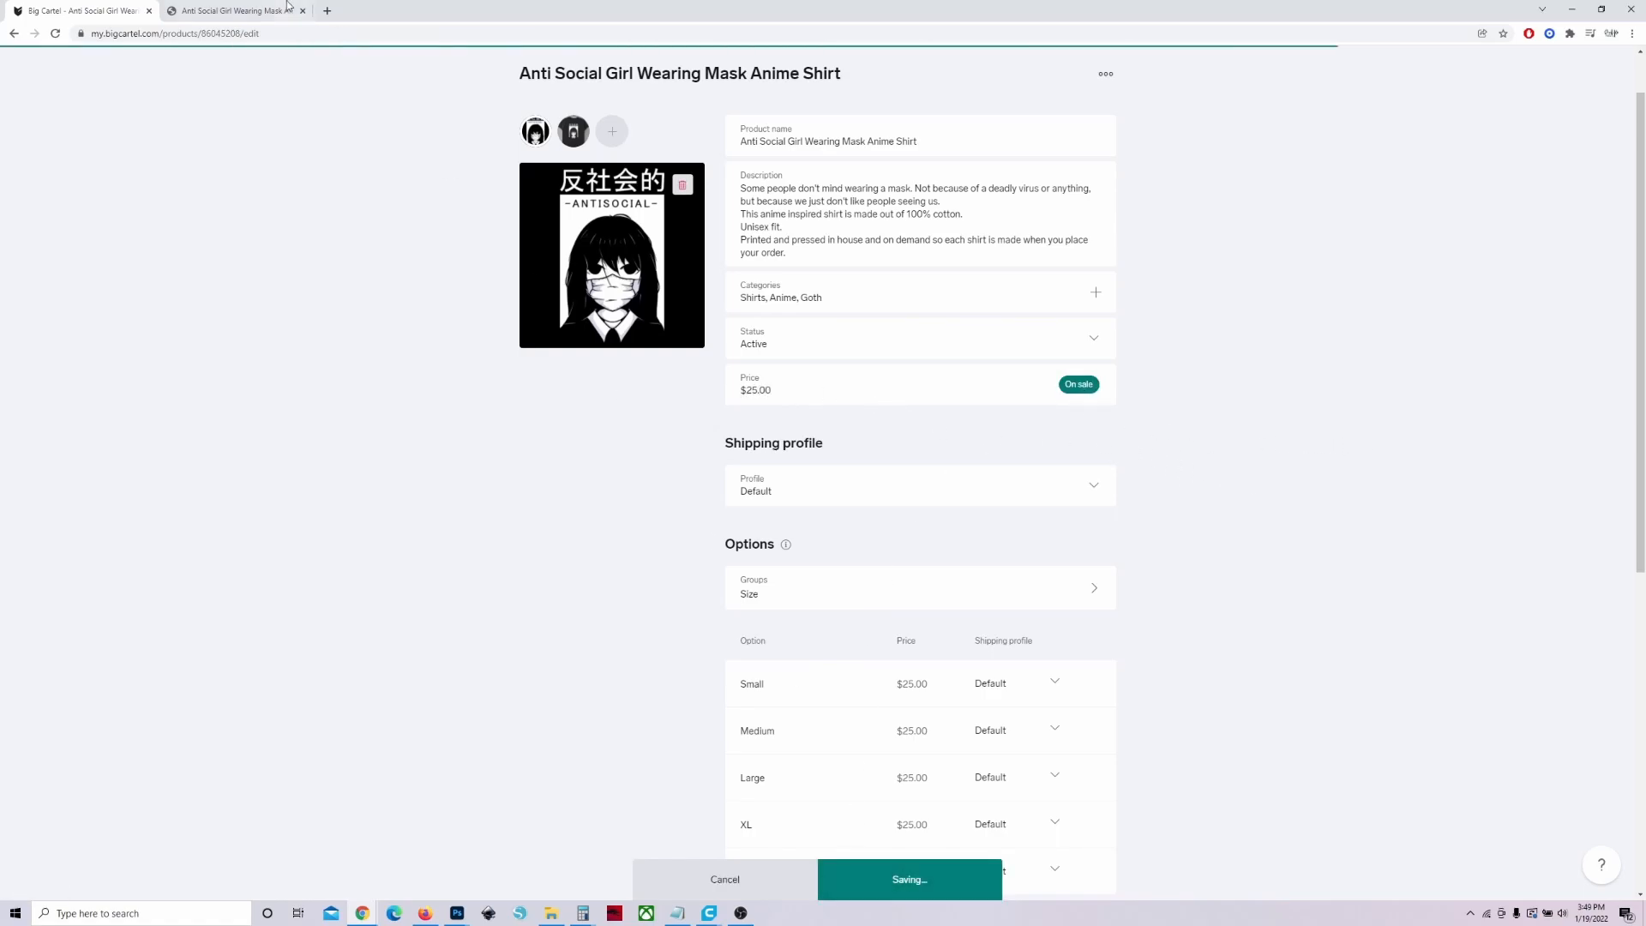
click(240, 10)
click(55, 33)
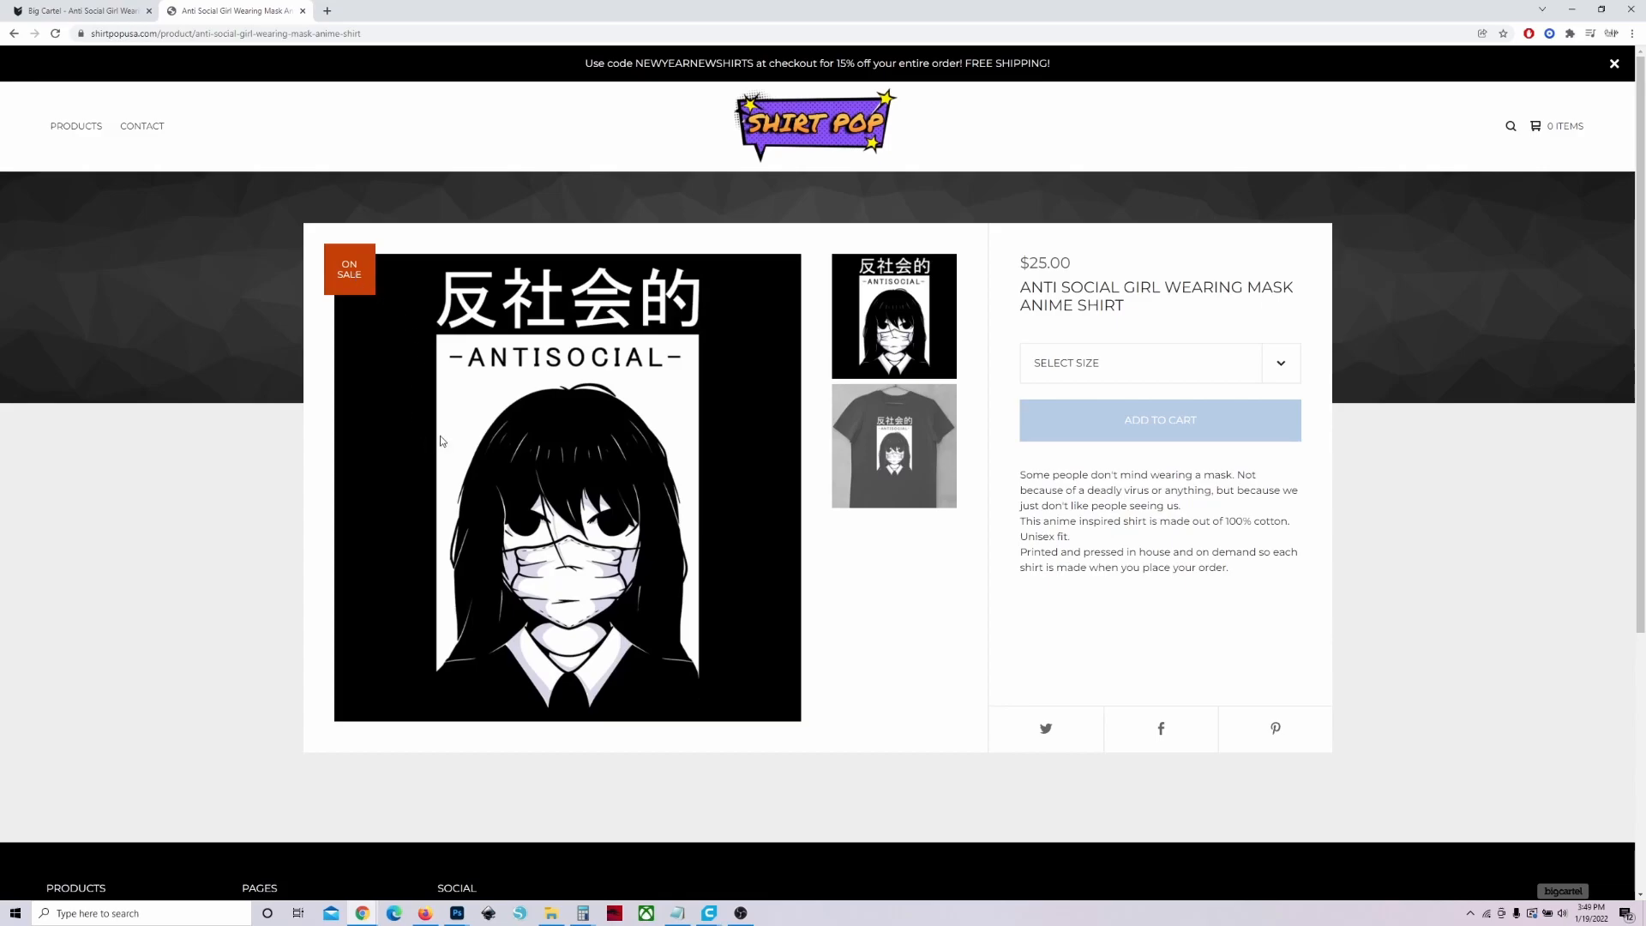
Turn off the product's on-sale marking and review its option prices, product URL and tax code settings.
click(75, 7)
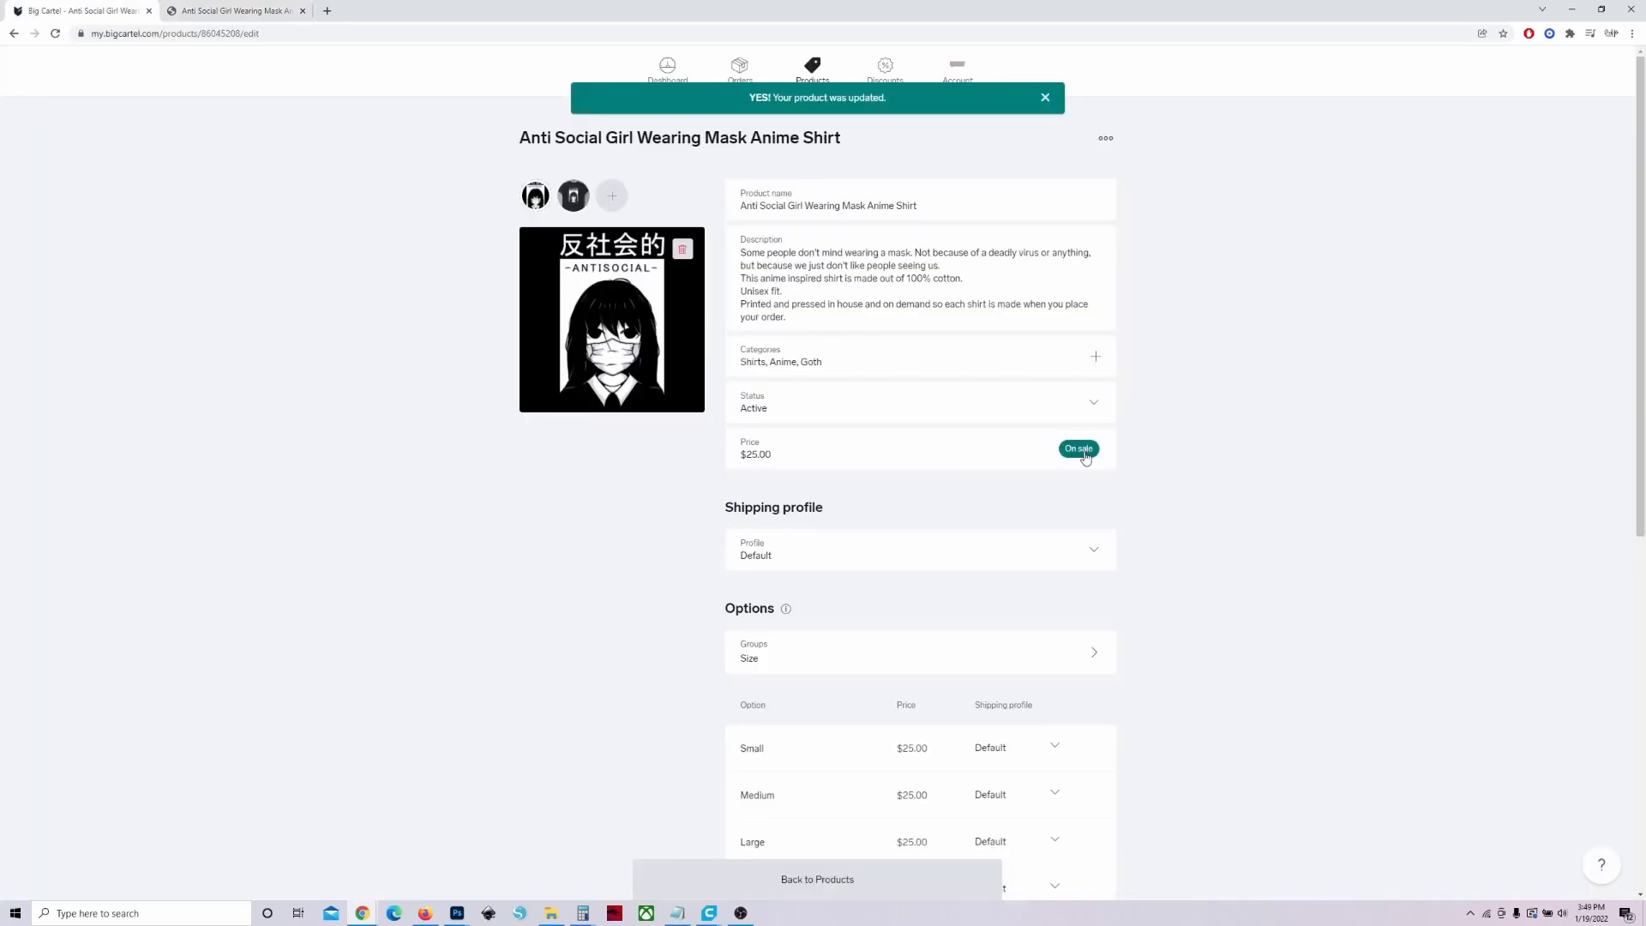
click(1082, 450)
scroll(1180, 742, down, 5)
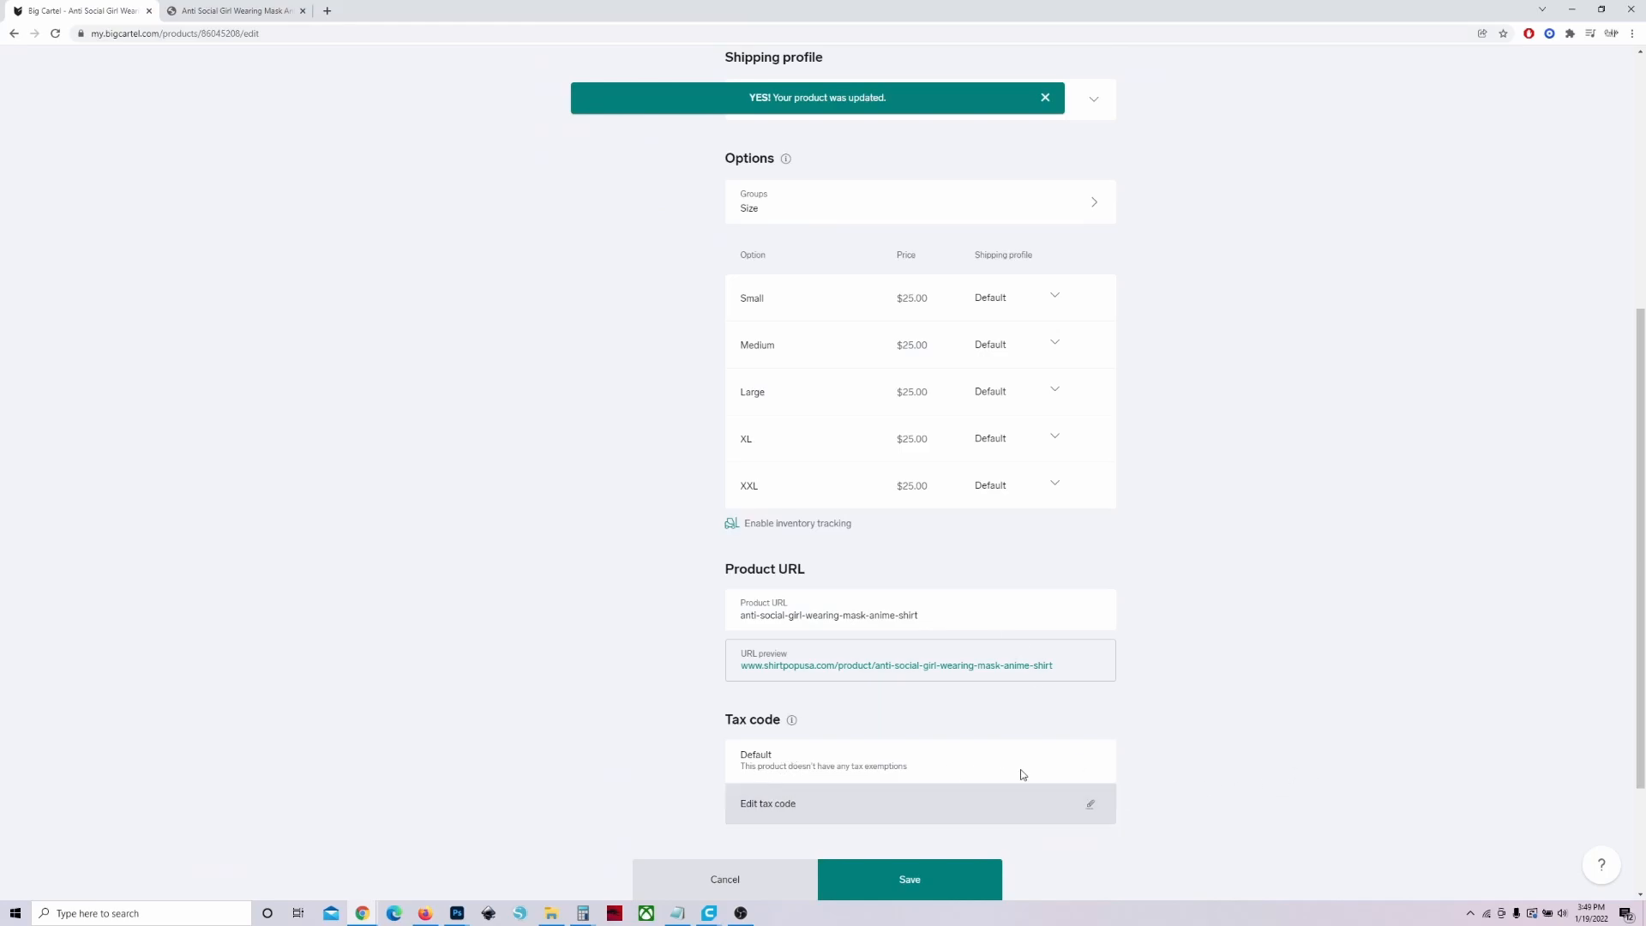
scroll(1045, 711, down, 2)
scroll(1205, 698, up, 7)
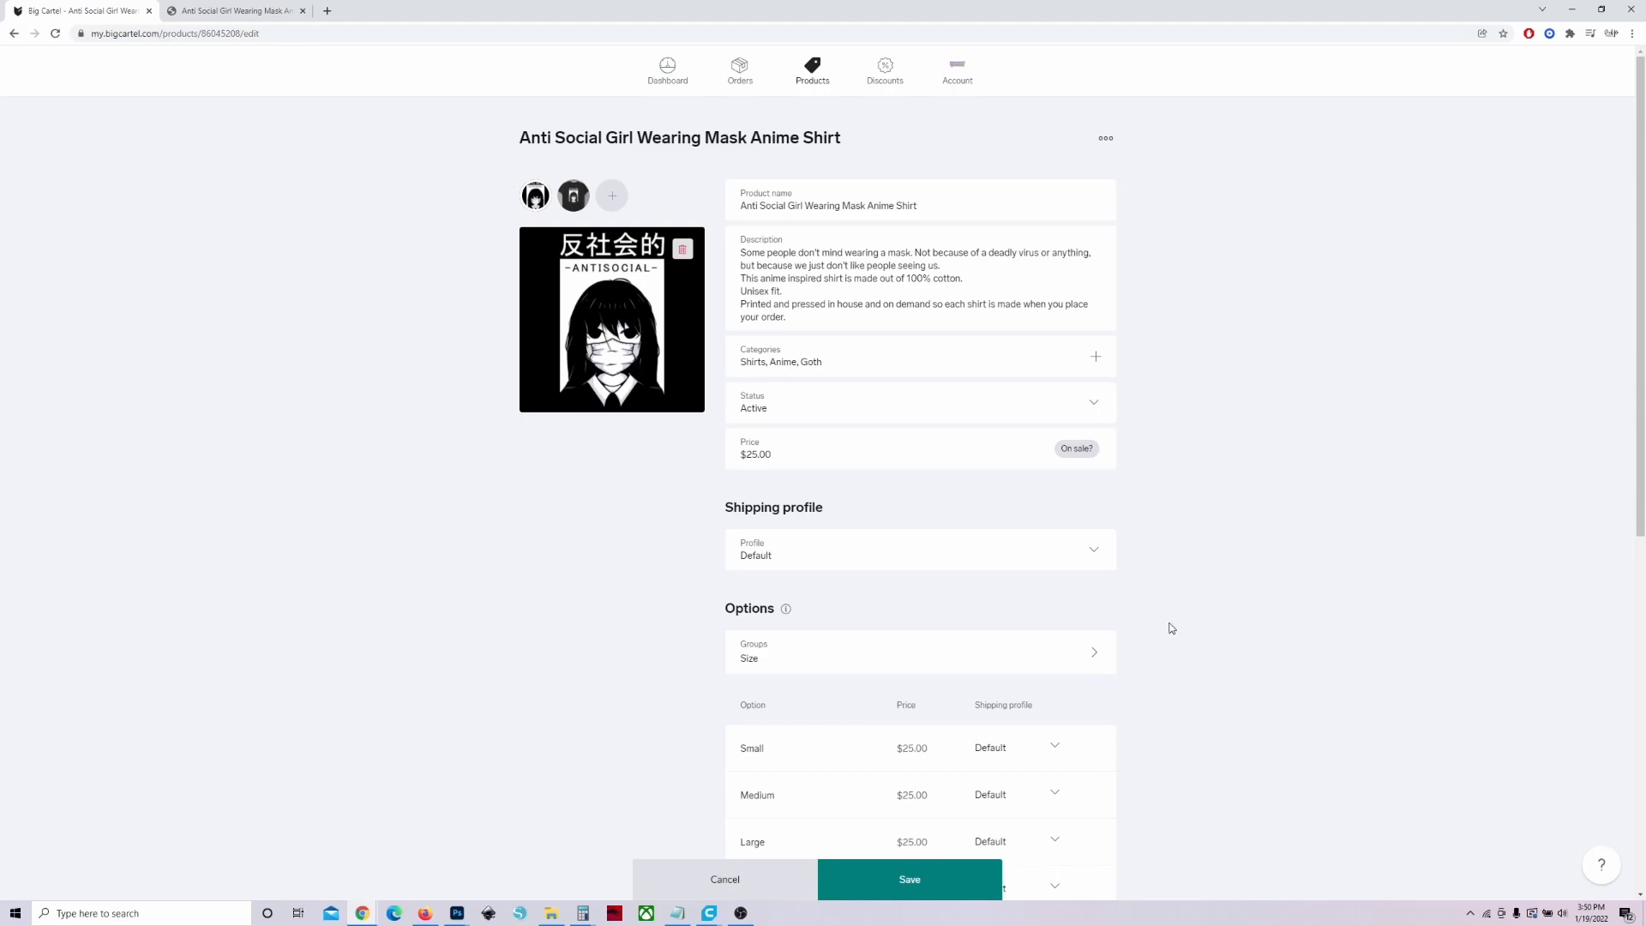
scroll(1192, 645, down, 1)
scroll(1191, 646, down, 3)
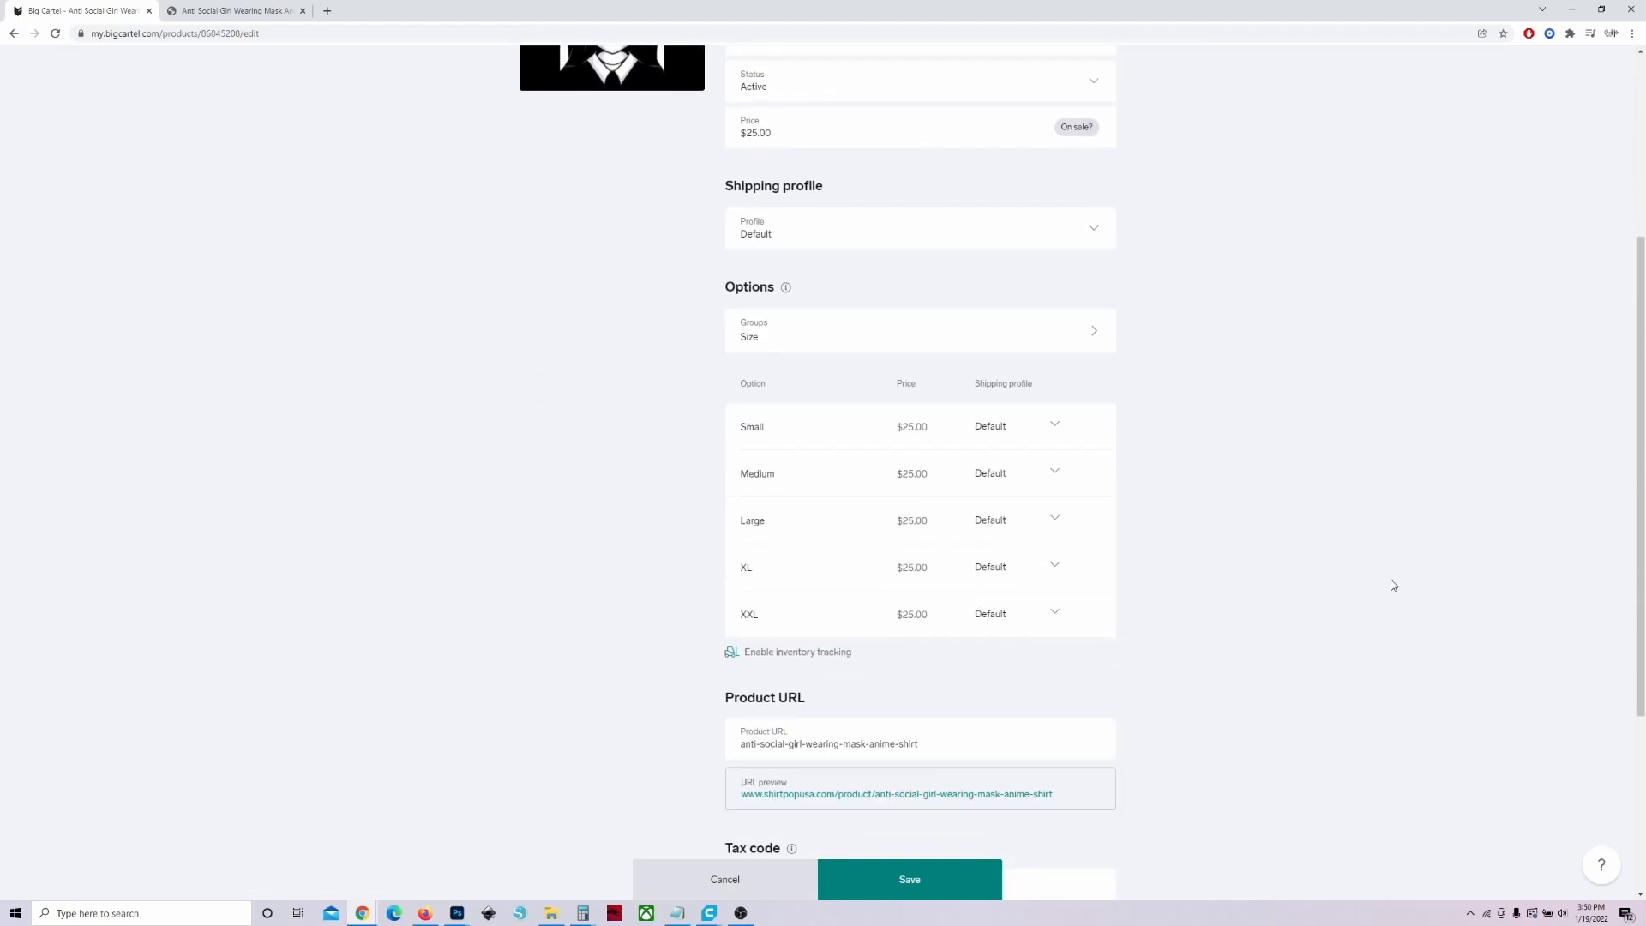
scroll(1397, 592, up, 3)
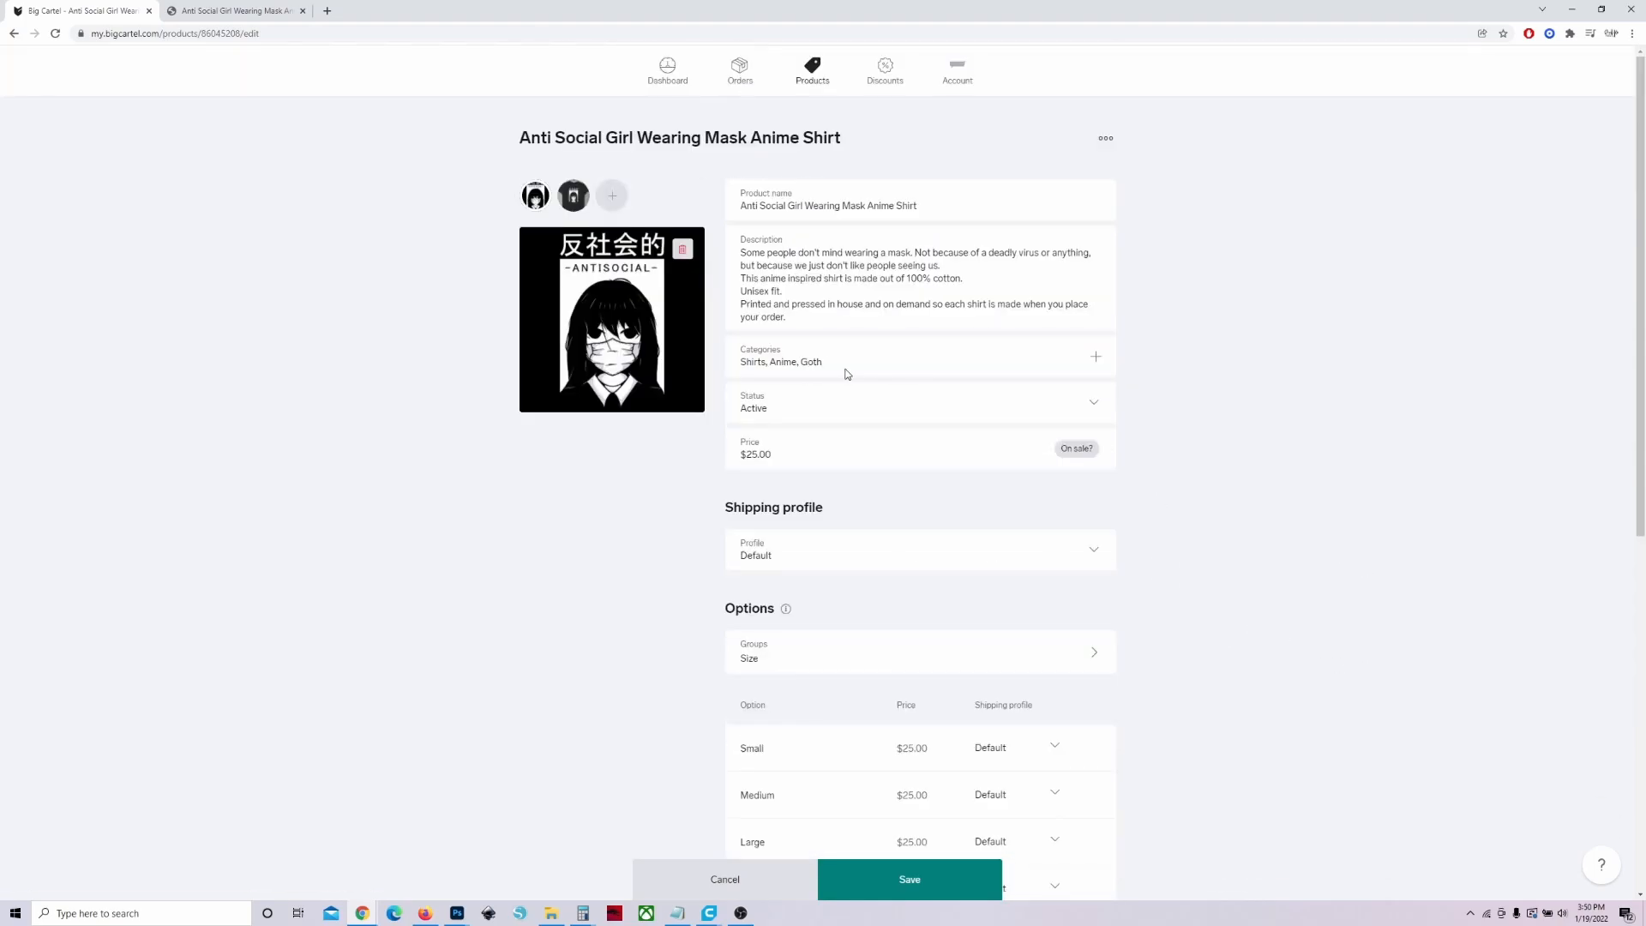
Check the available product statuses, keep the status Active, and save the product.
click(795, 409)
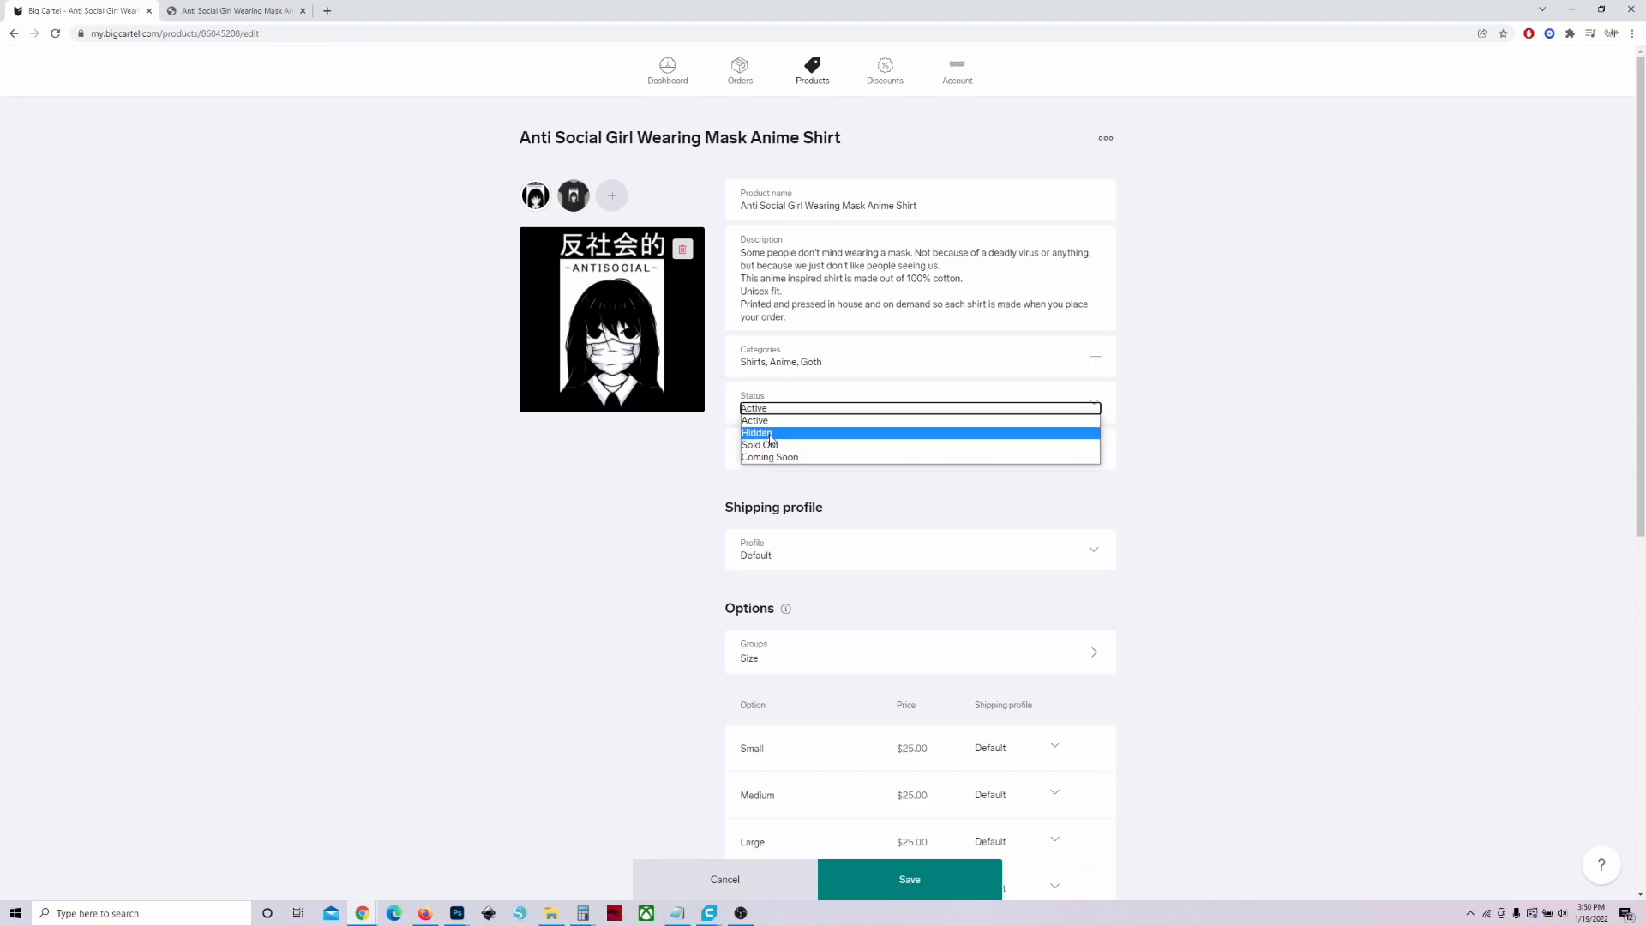
click(651, 475)
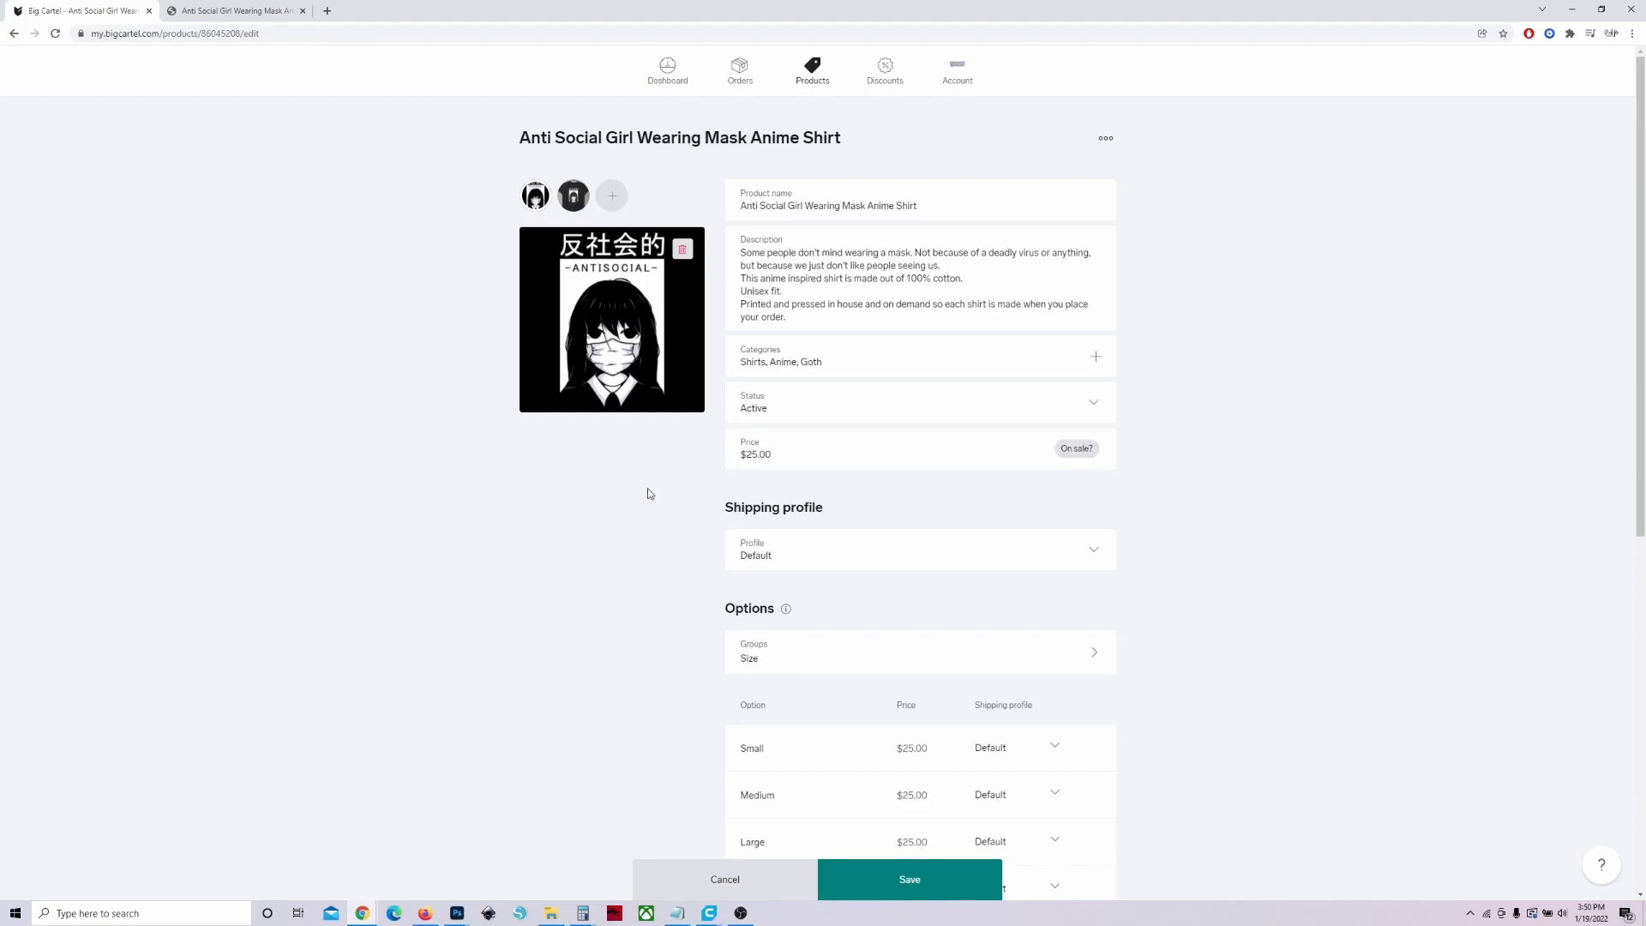
scroll(826, 527, down, 5)
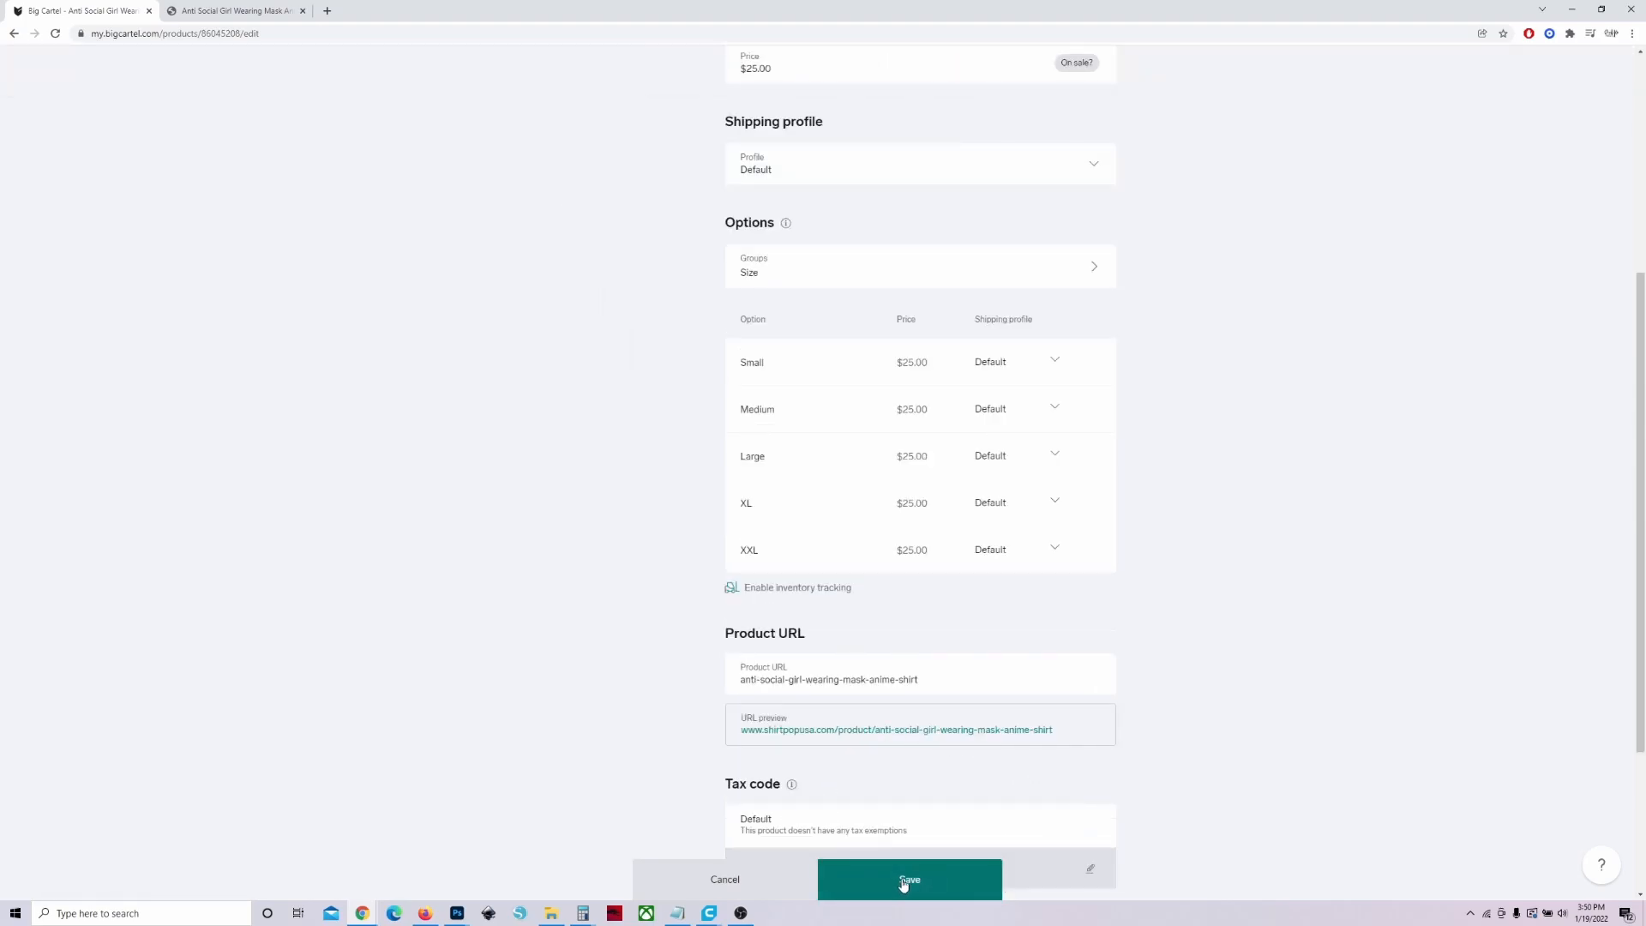
click(904, 884)
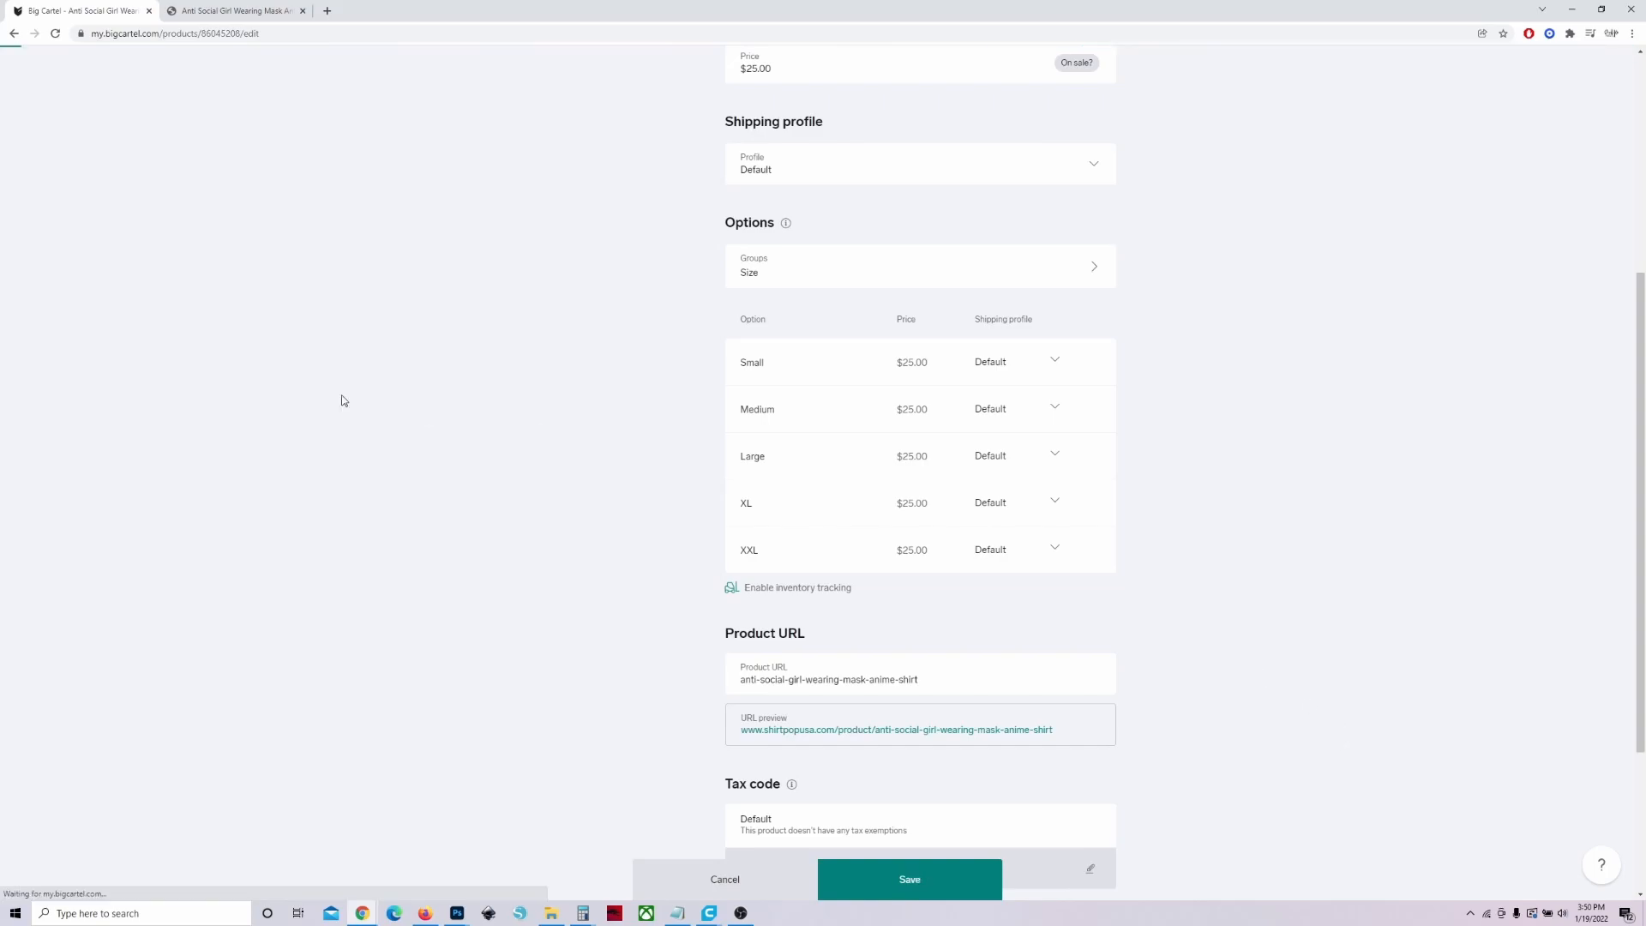
Check the refreshed public product page with the shirt mockup image and size XL selected, and close it.
click(215, 11)
click(55, 33)
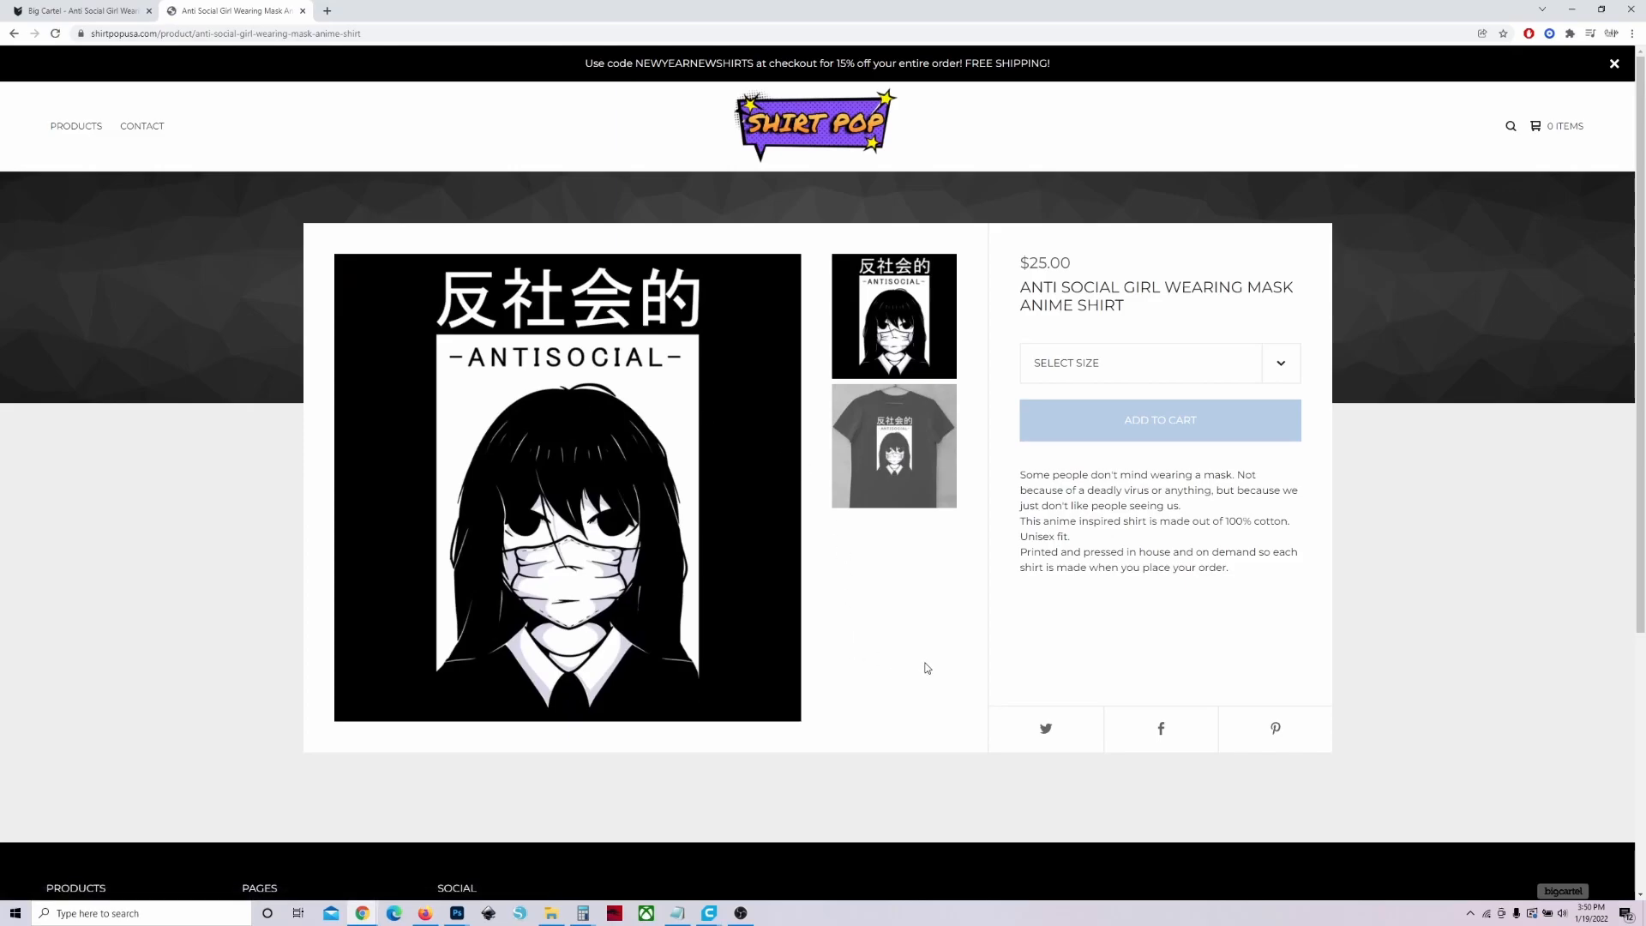
click(904, 470)
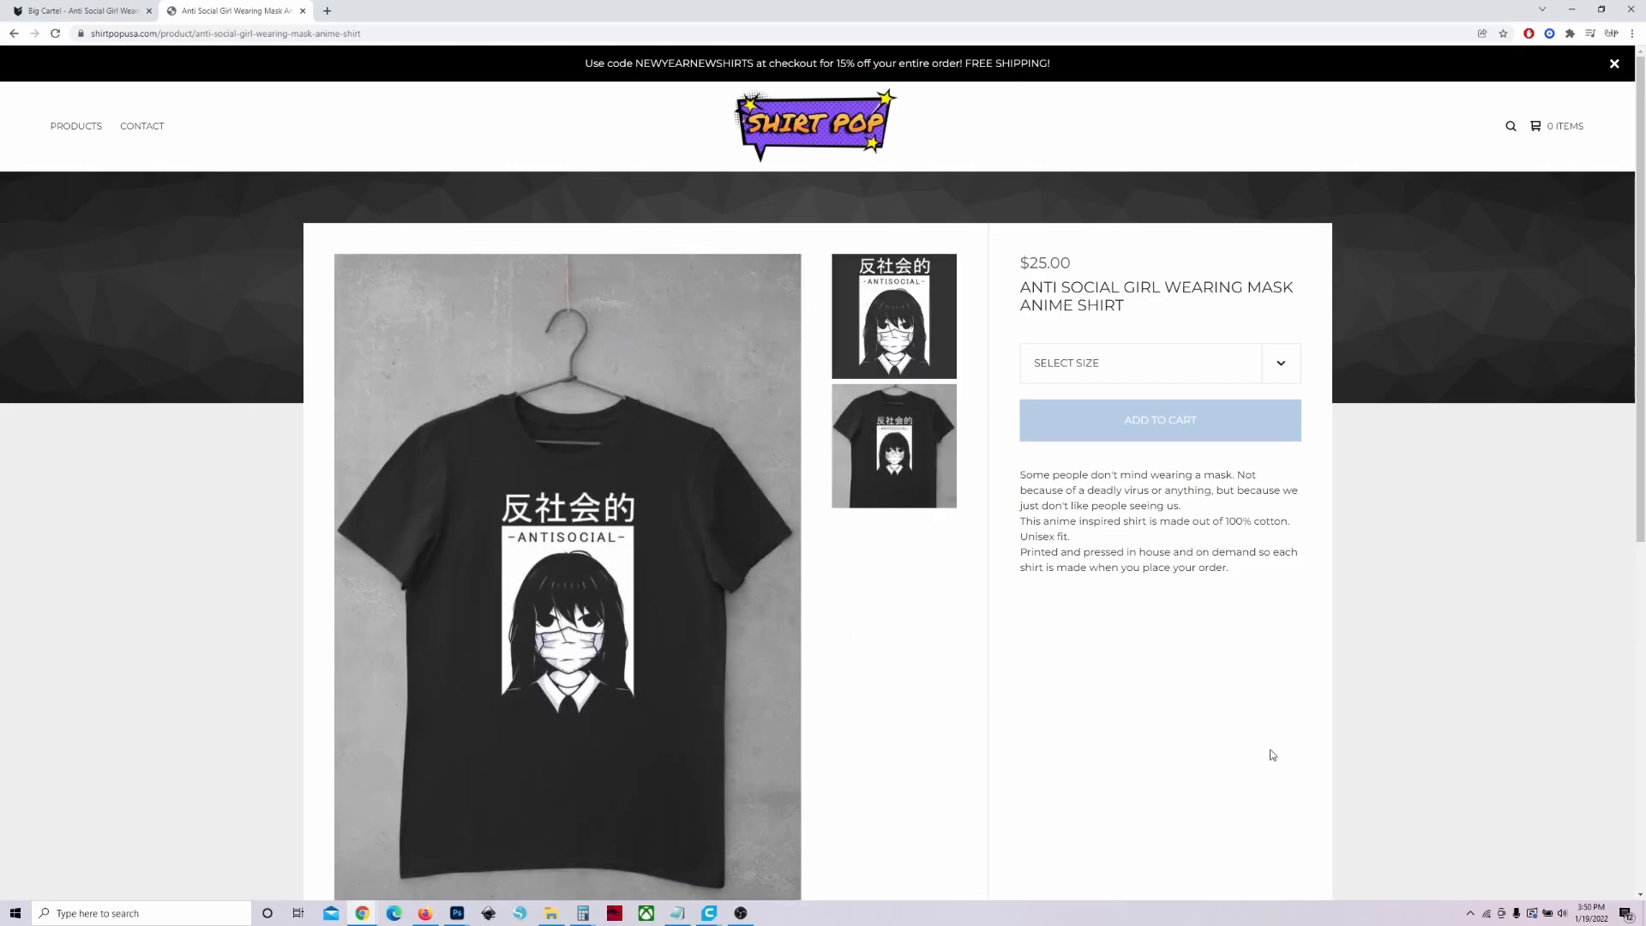
scroll(1265, 753, down, 2)
scroll(1158, 601, up, 1)
click(1175, 273)
click(1042, 350)
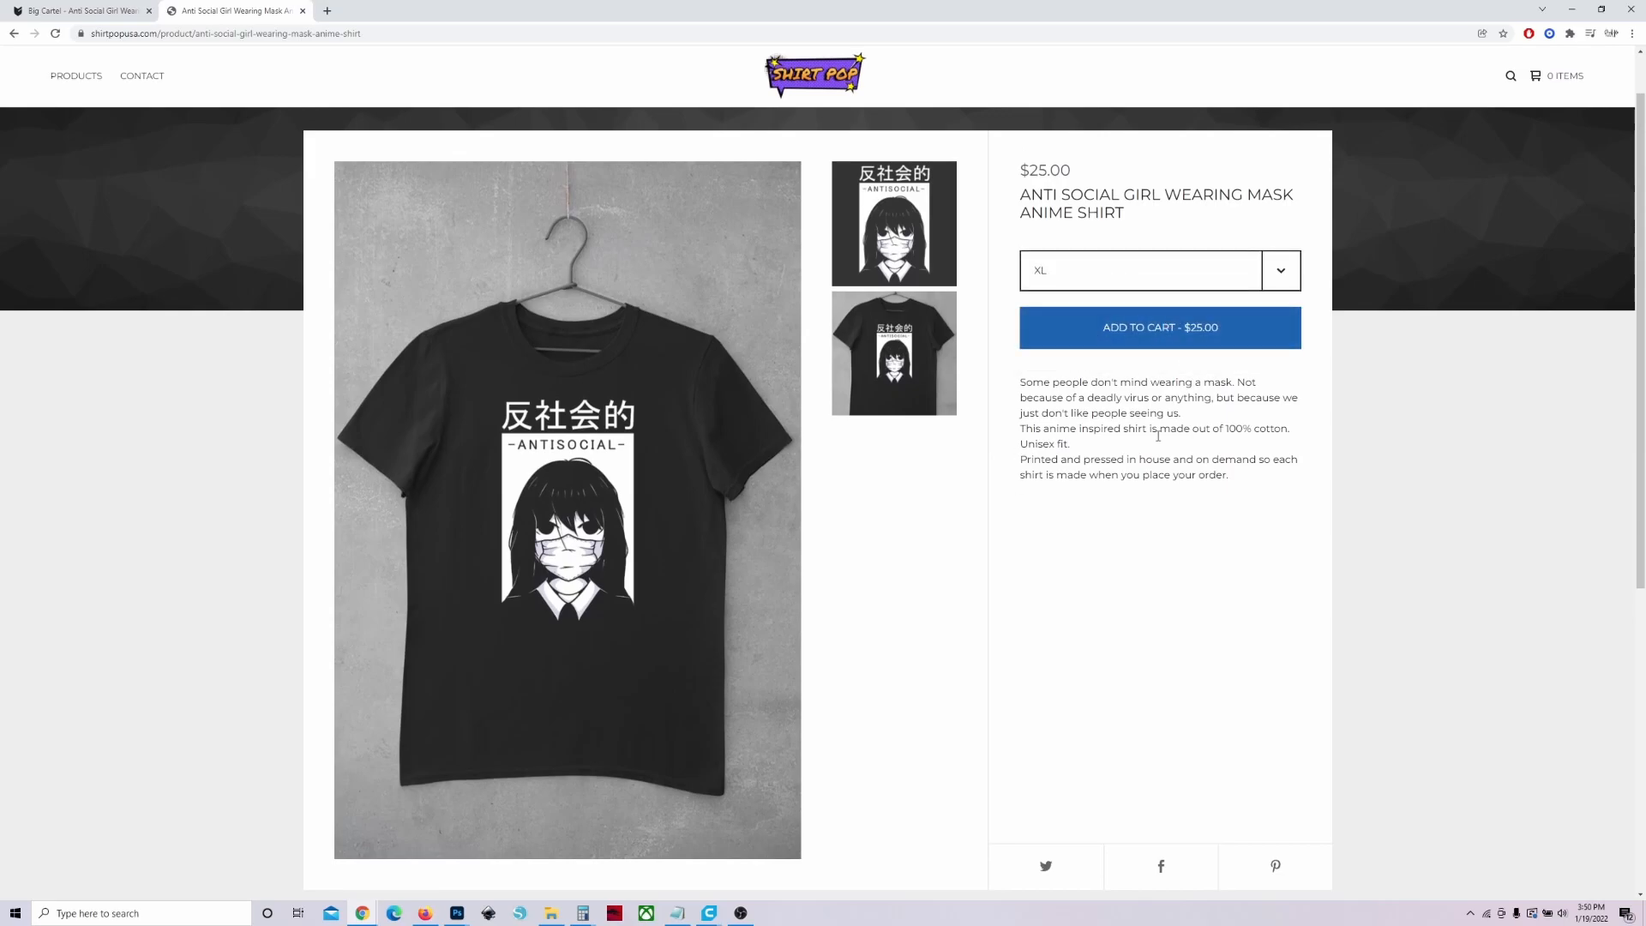
scroll(1228, 373, up, 2)
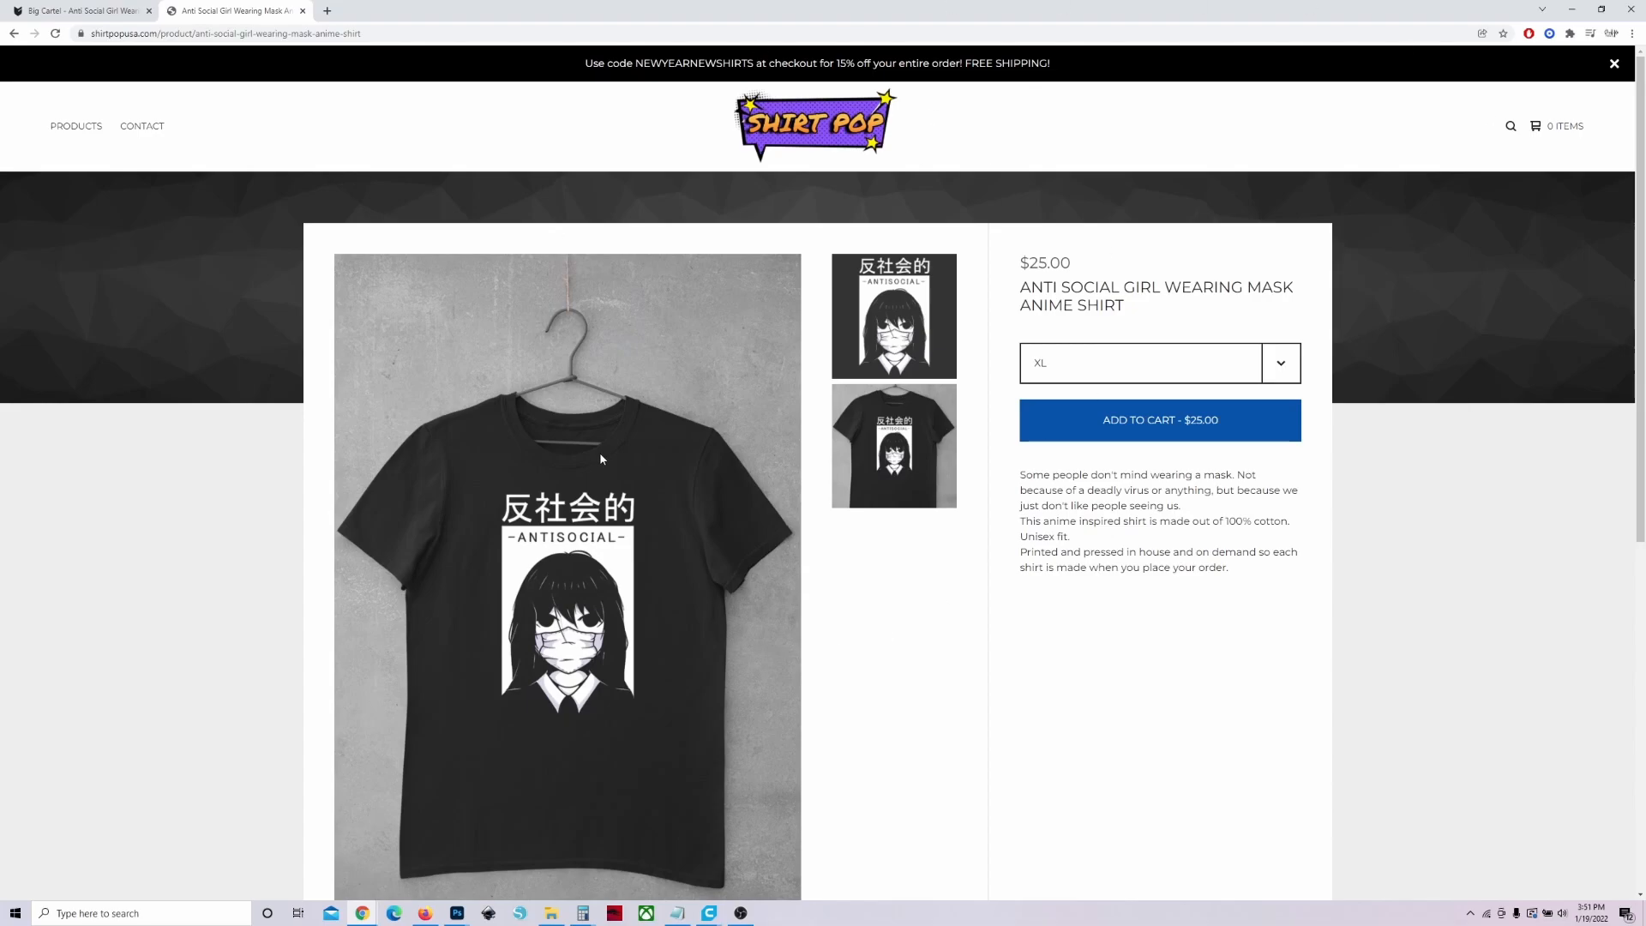
key(ctrl+w)
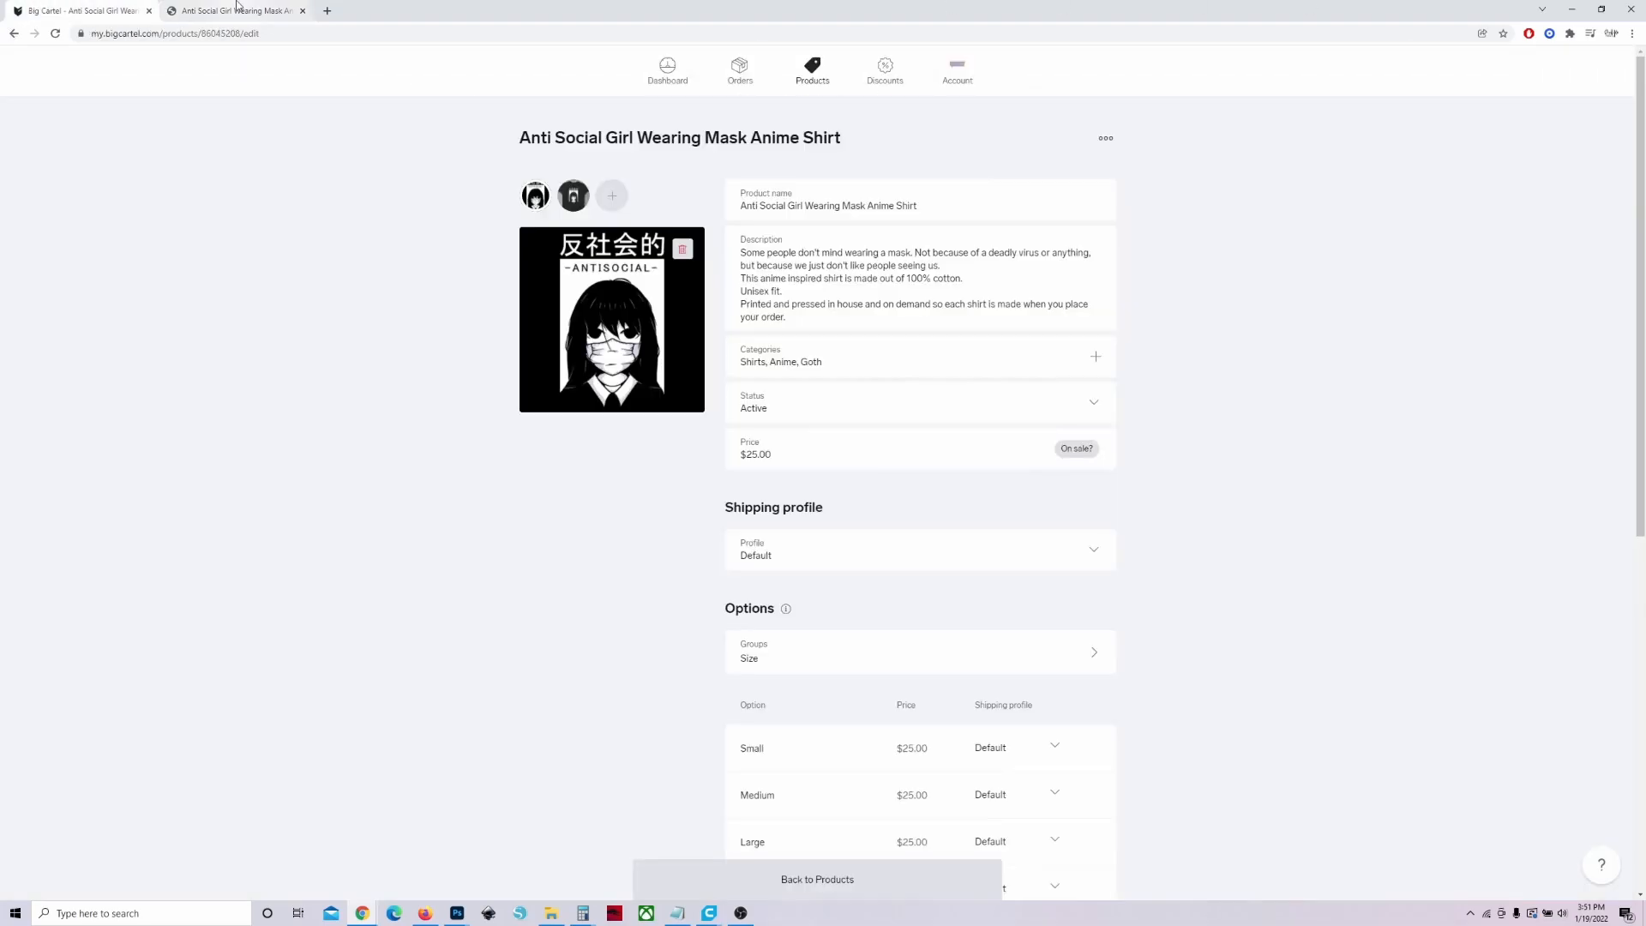
Open the shop's design settings from the account page and look over the home page preview.
click(958, 83)
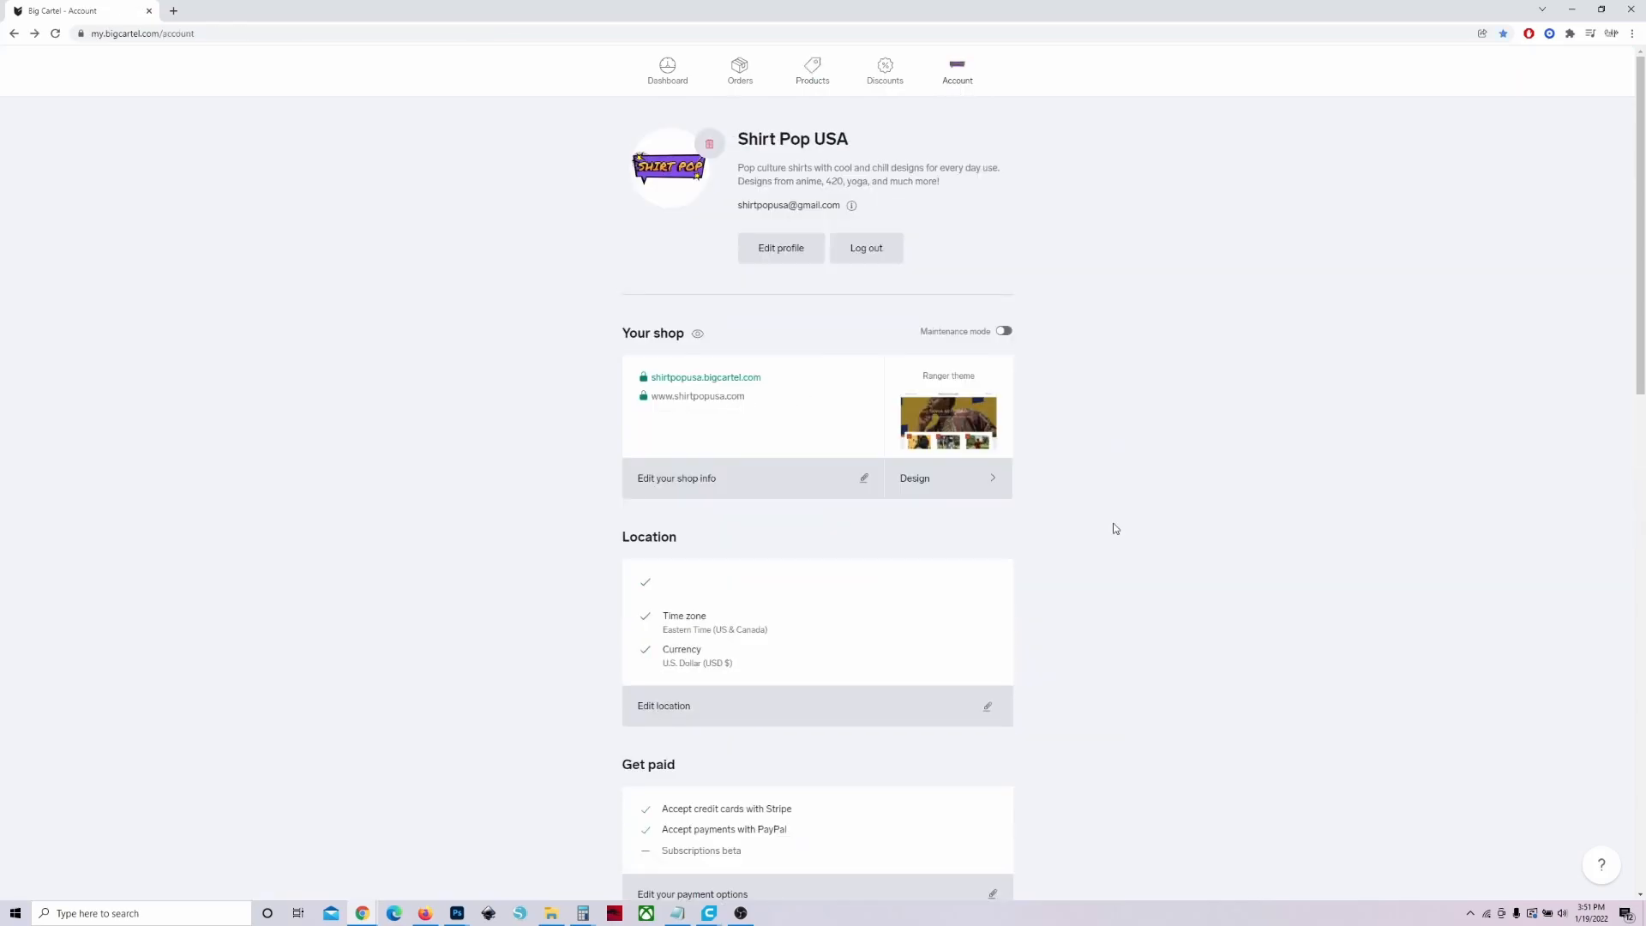
click(929, 480)
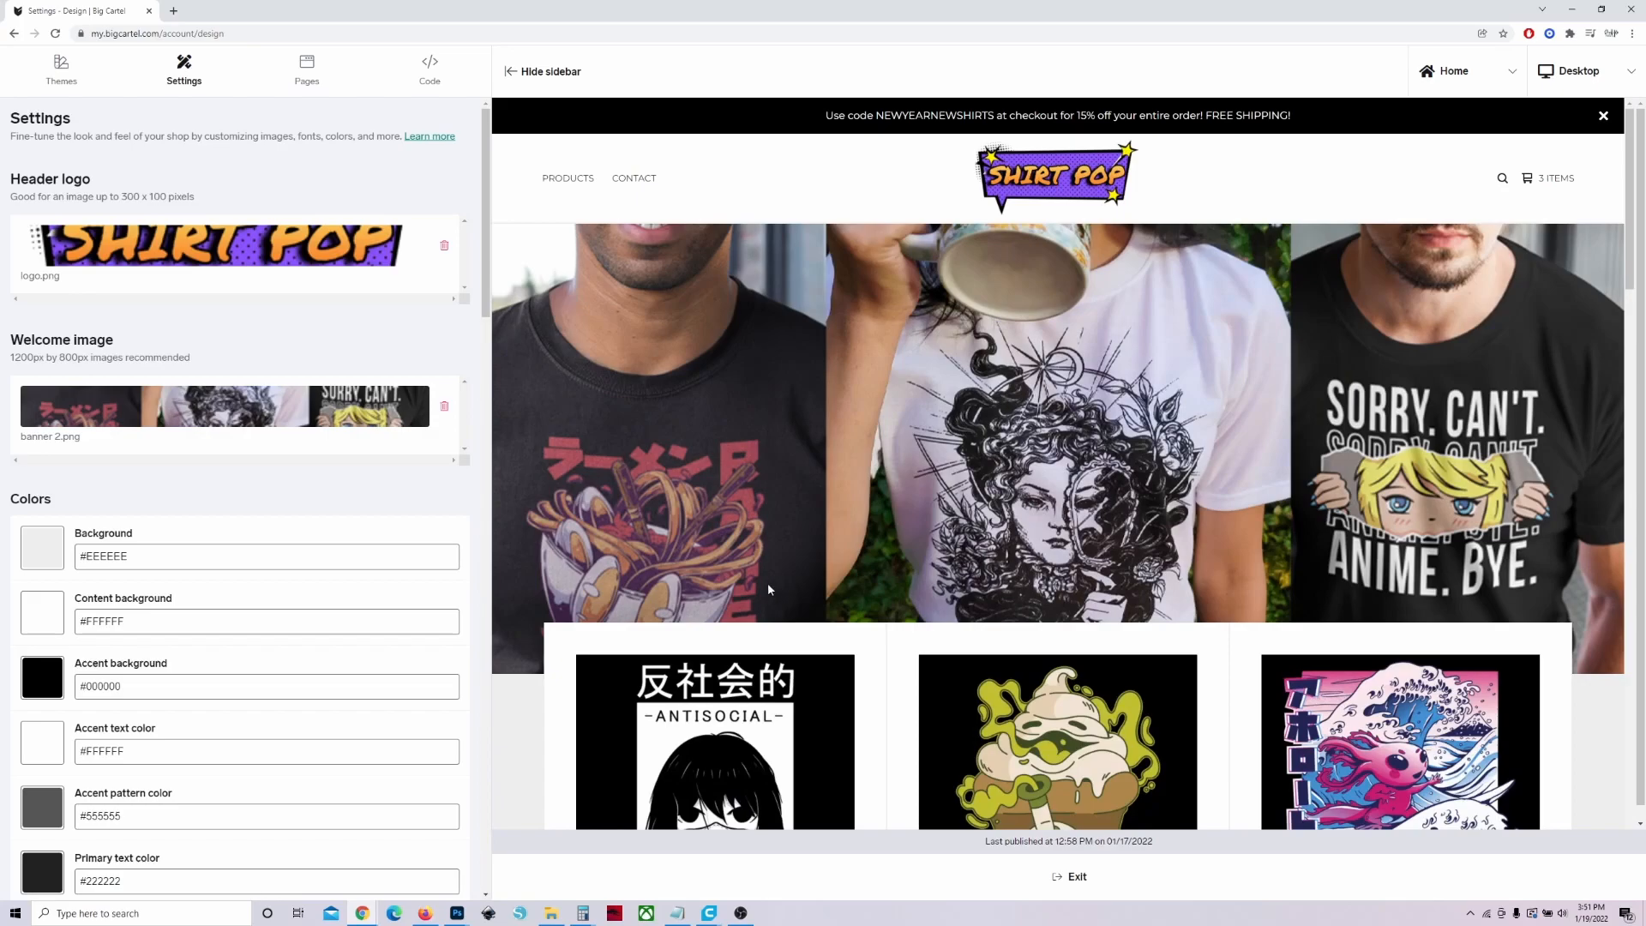
scroll(1046, 677, down, 1)
scroll(1141, 548, up, 1)
scroll(1150, 478, down, 5)
scroll(1150, 478, up, 5)
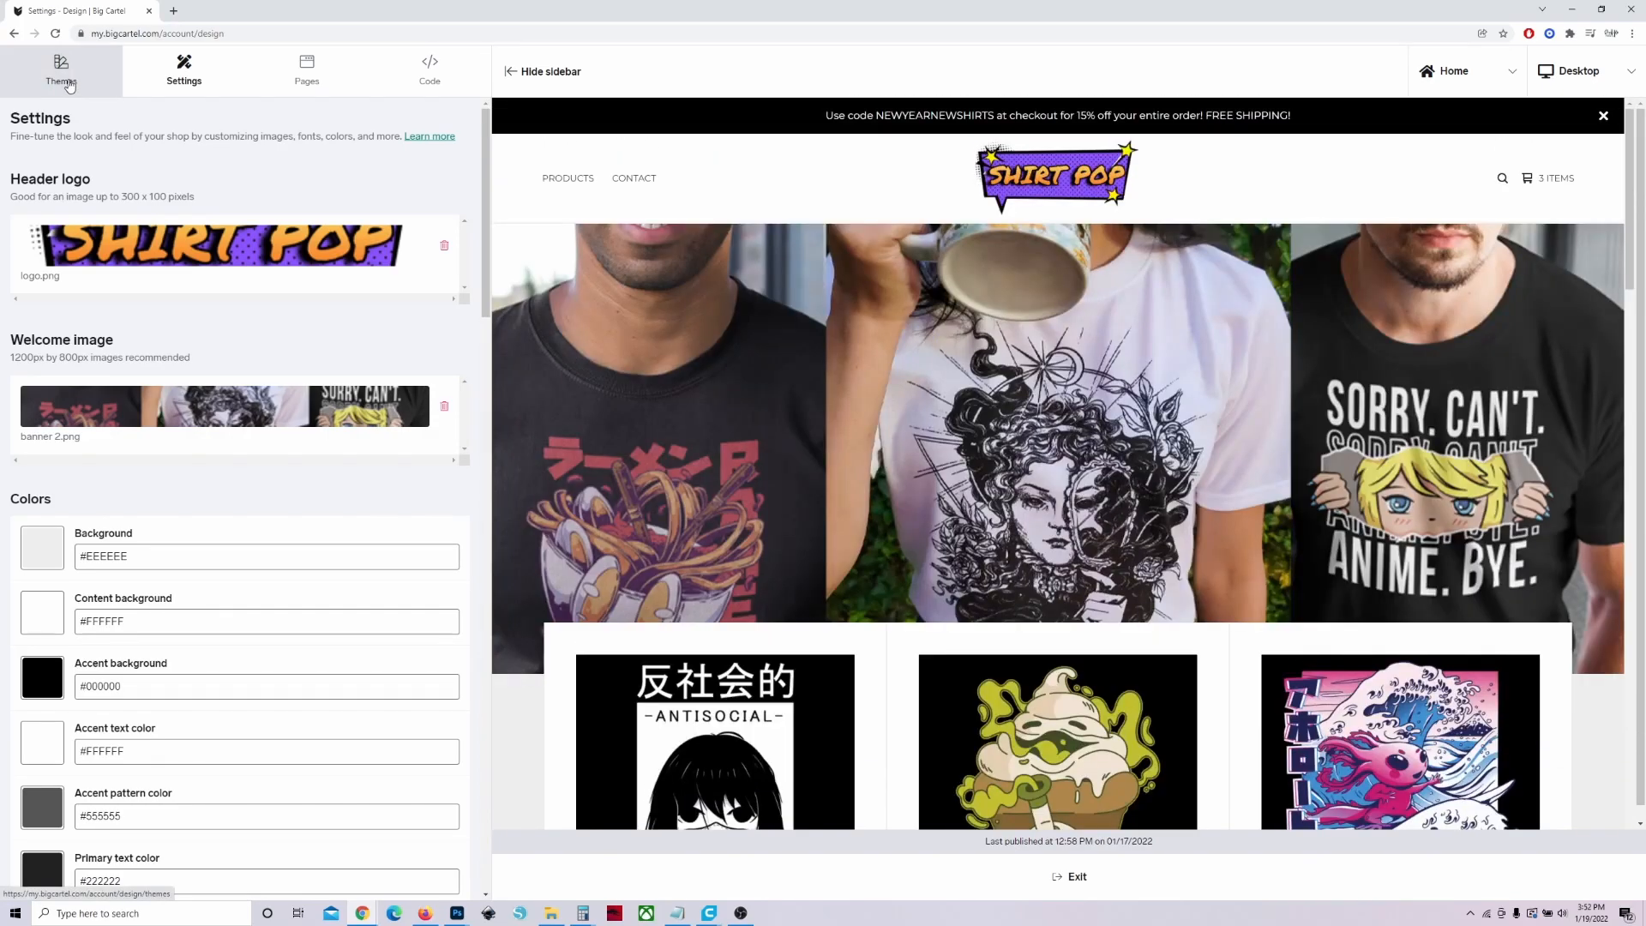
Browse the full list of available shop themes and open a theme help page.
click(65, 79)
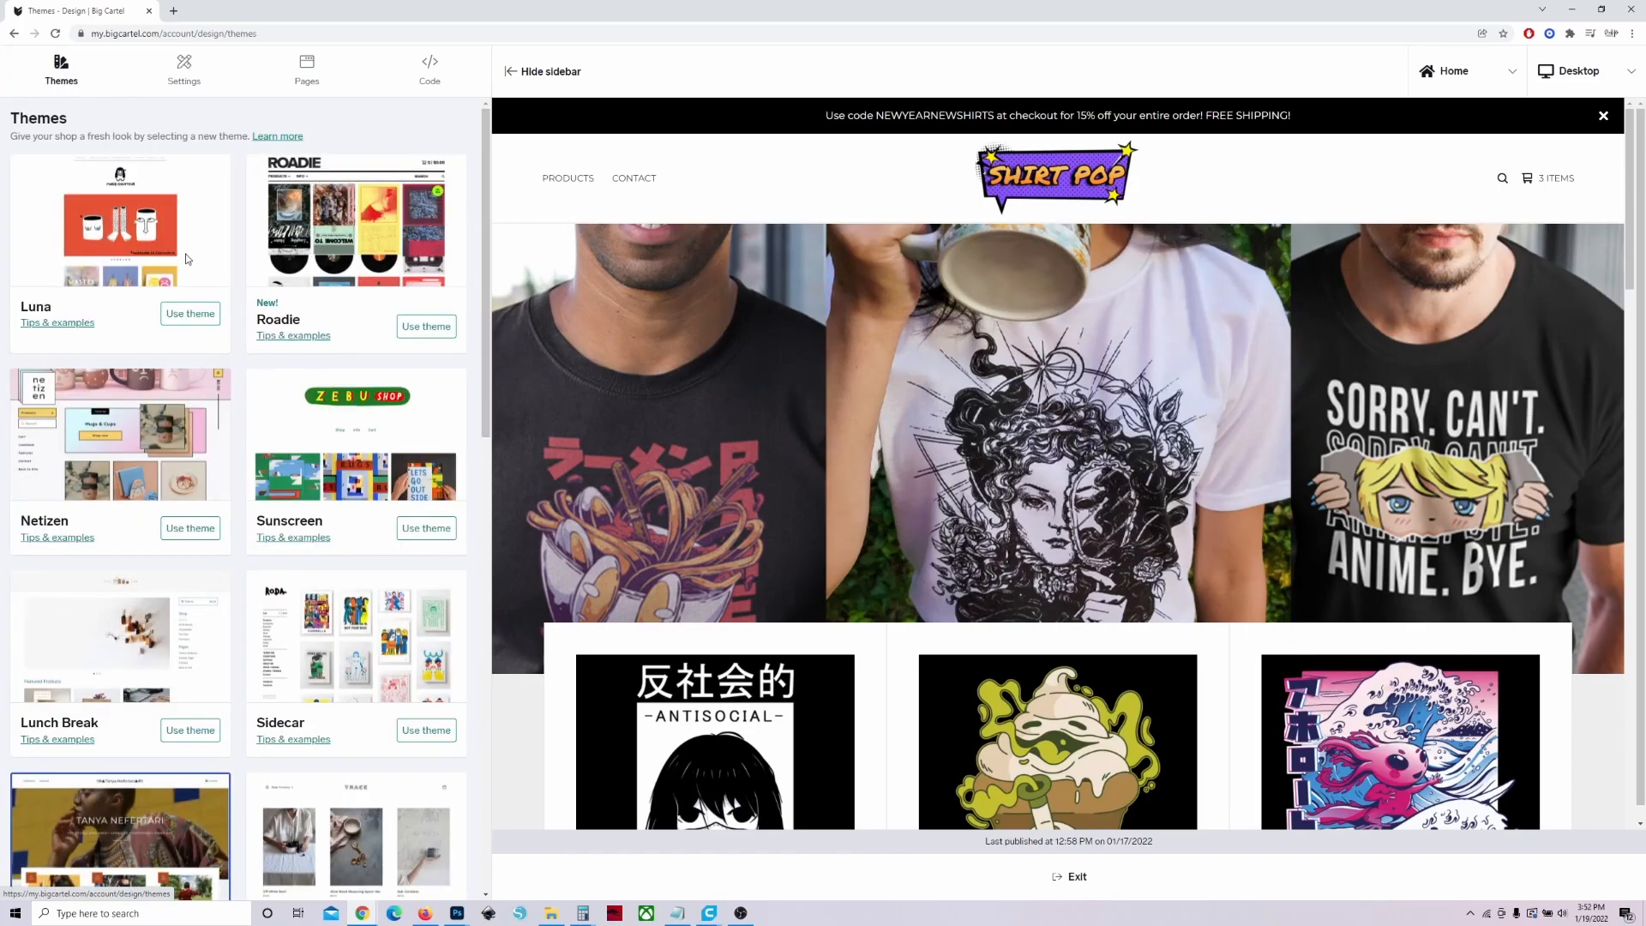
scroll(233, 282, down, 12)
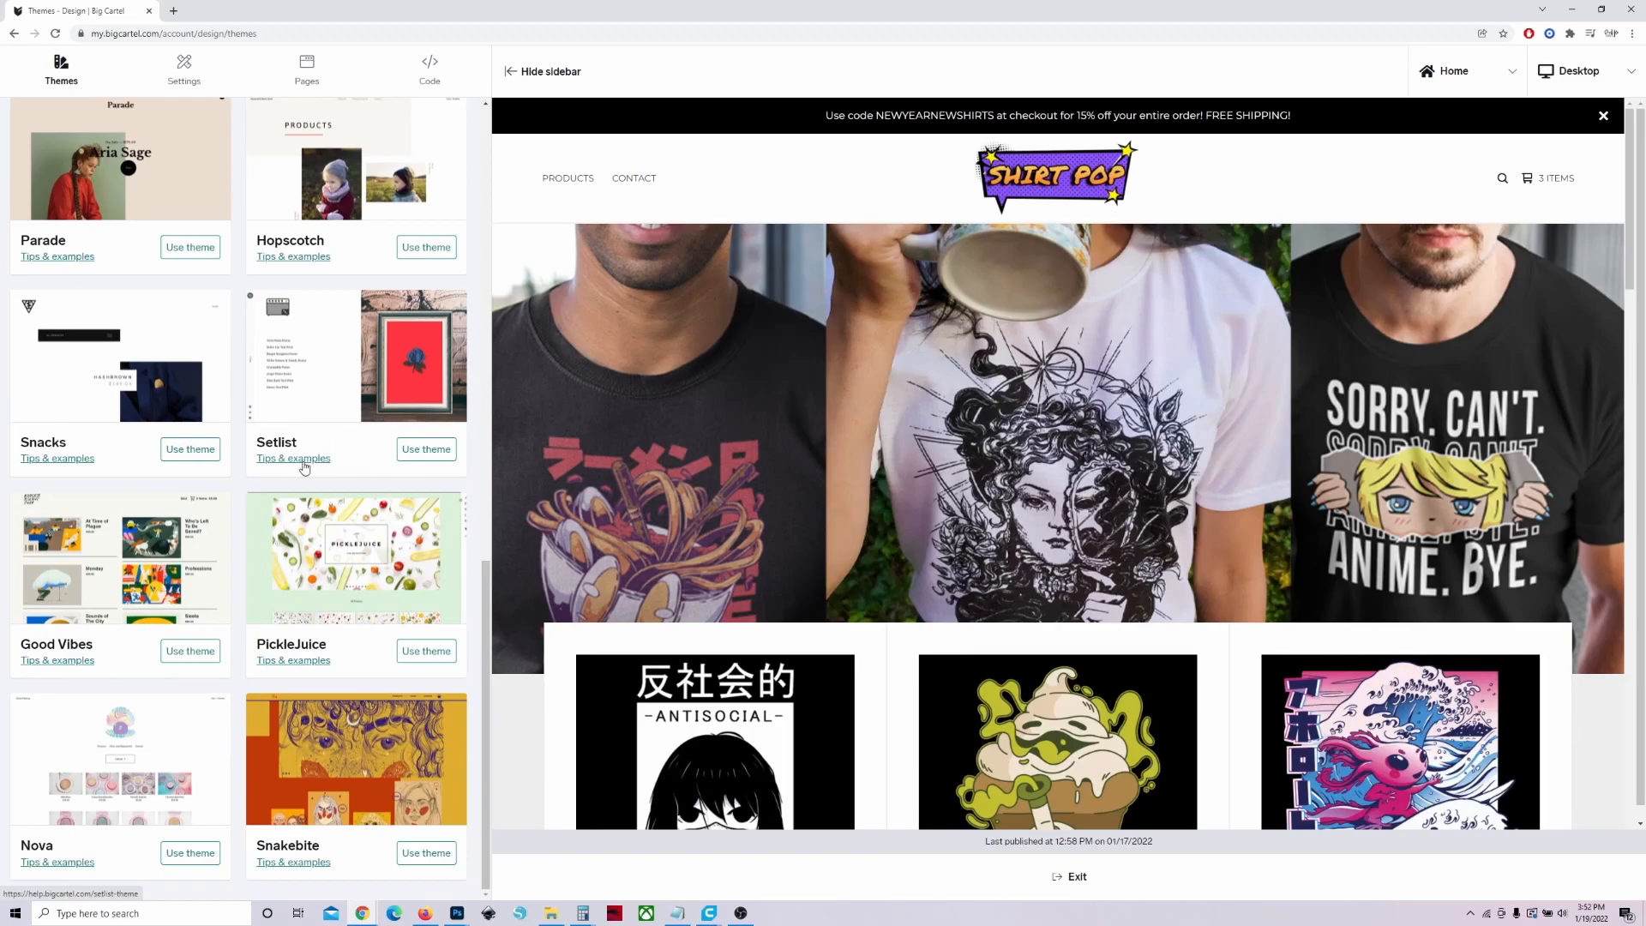
scroll(309, 497, up, 12)
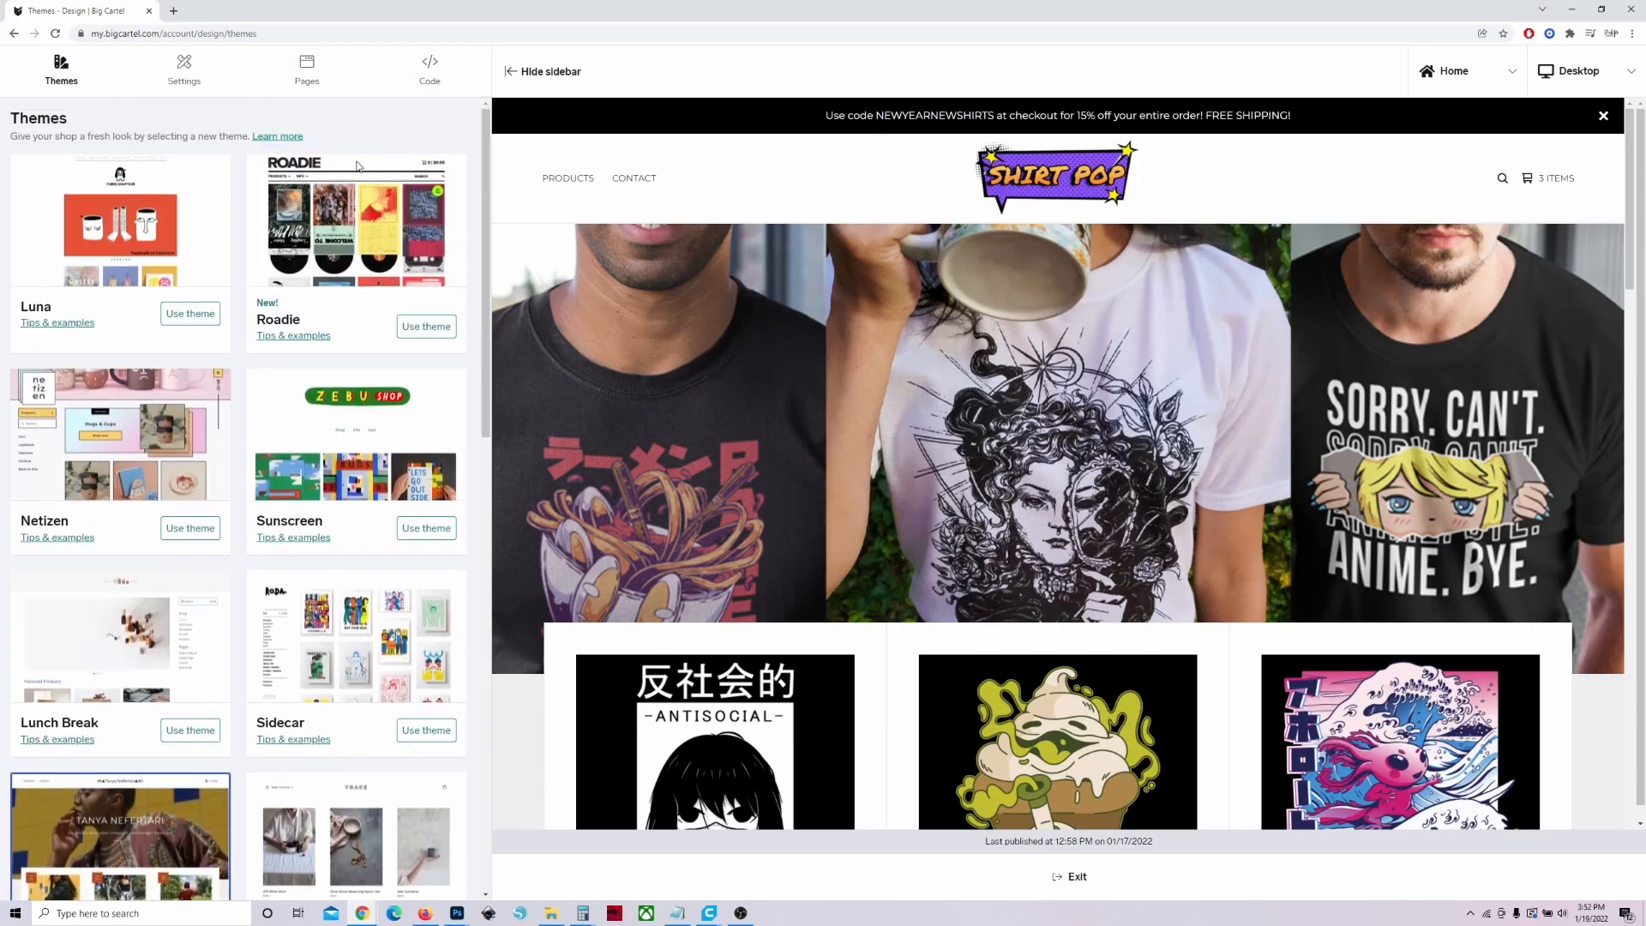
scroll(242, 442, down, 12)
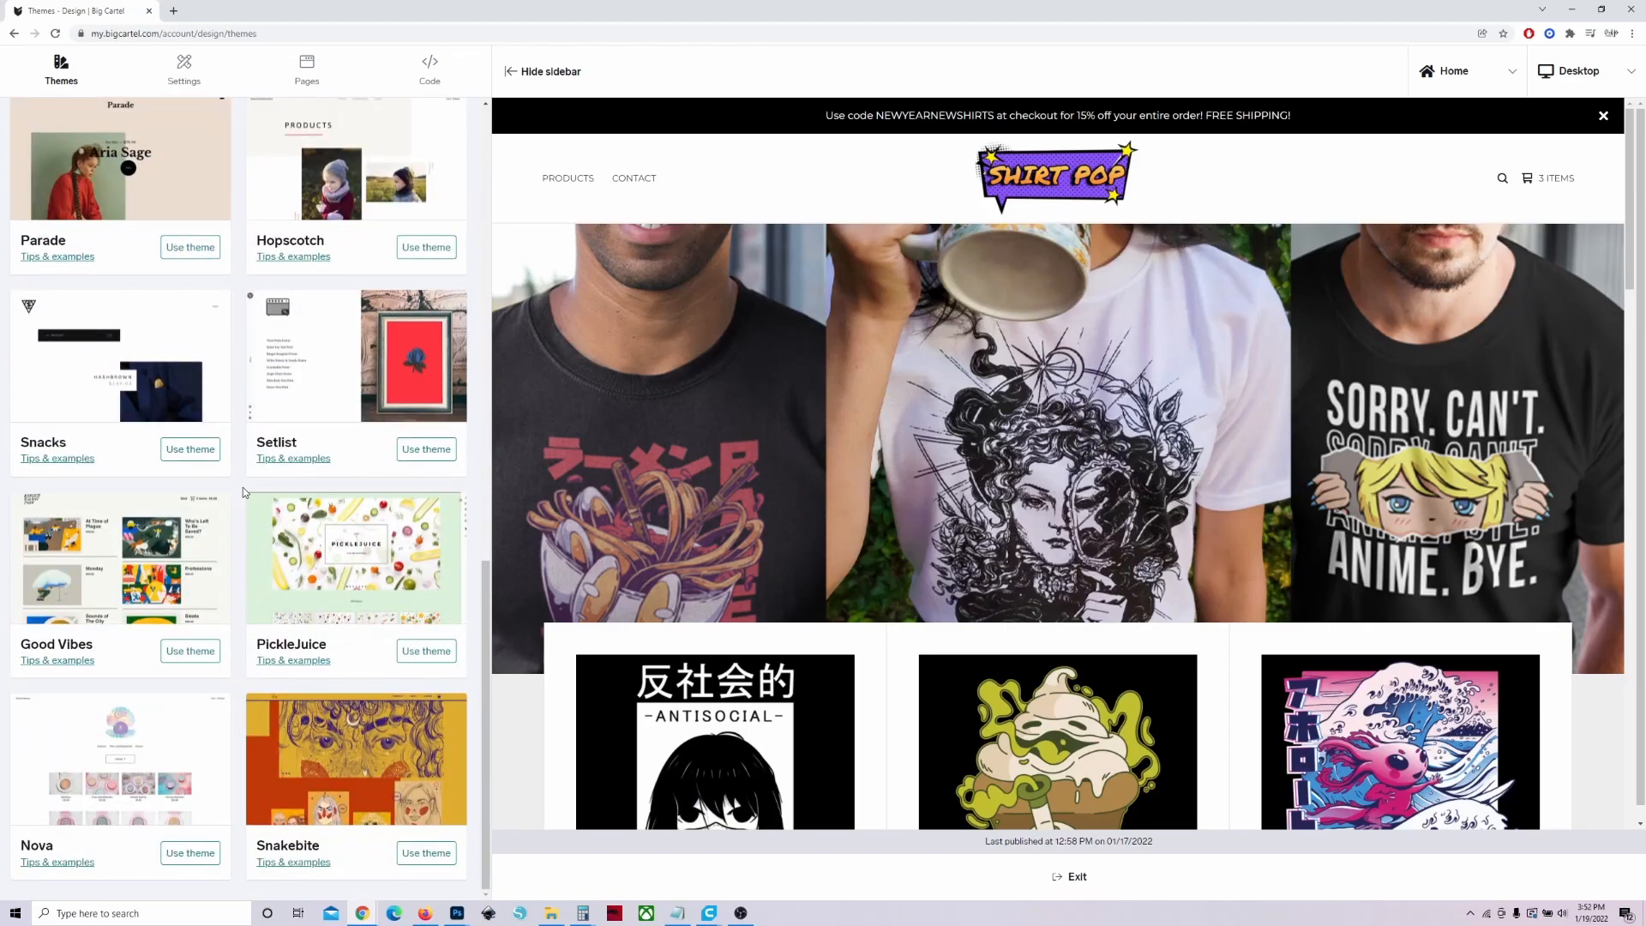
scroll(249, 498, up, 12)
click(283, 538)
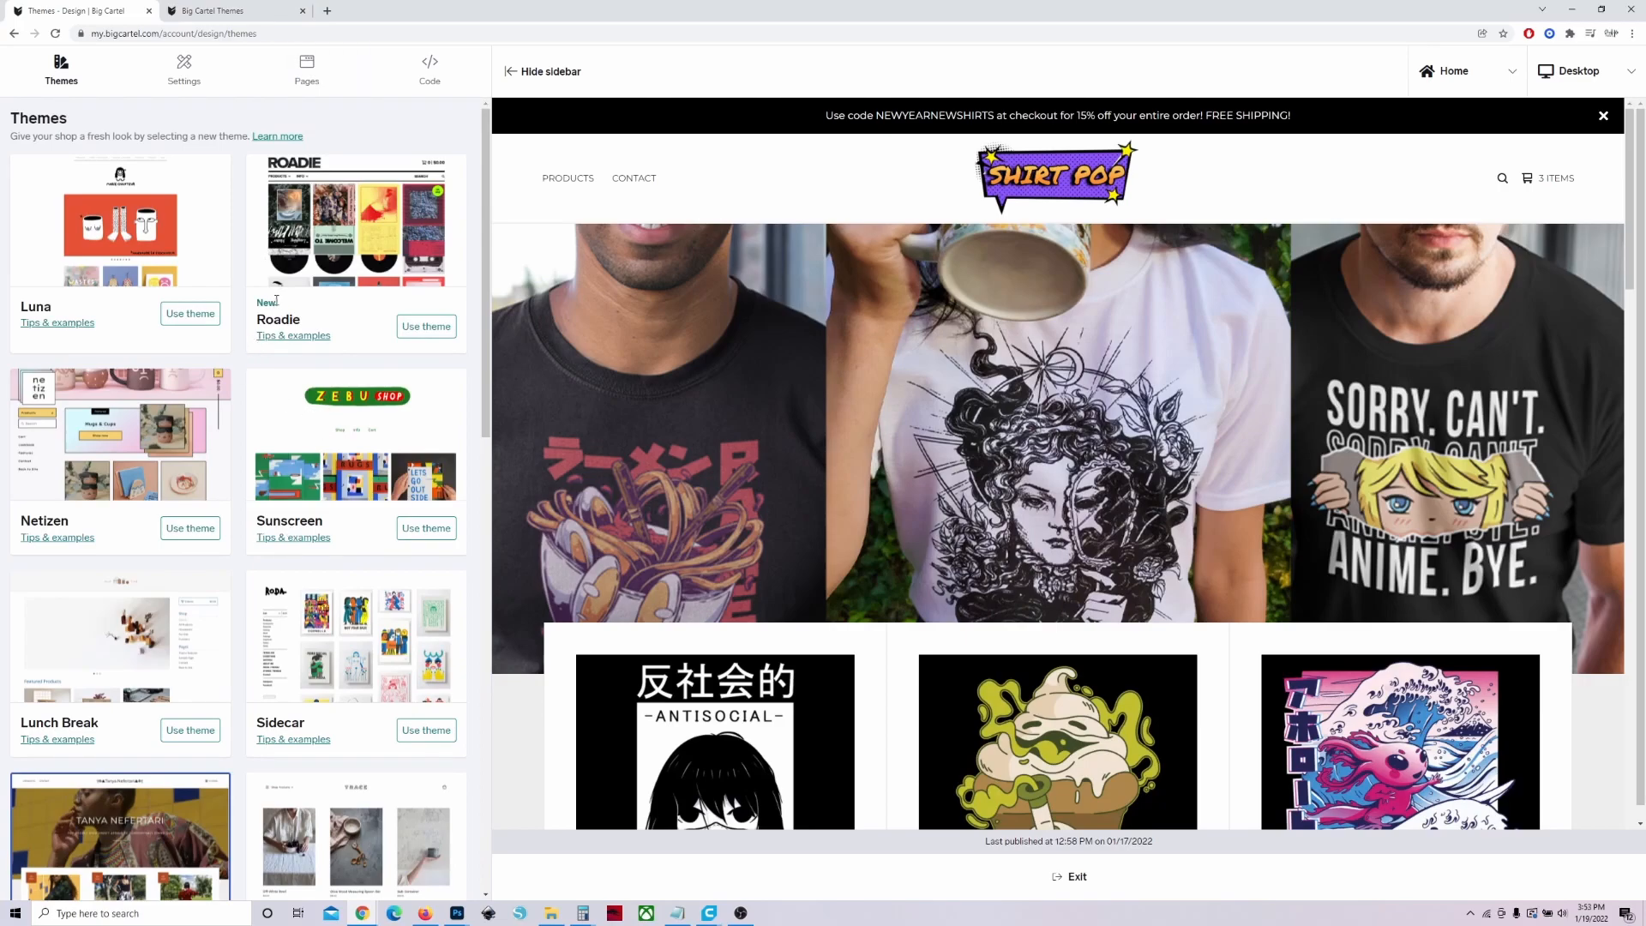
Open the Foundry theme's tips and examples page and read its features and tips.
scroll(276, 300, down, 6)
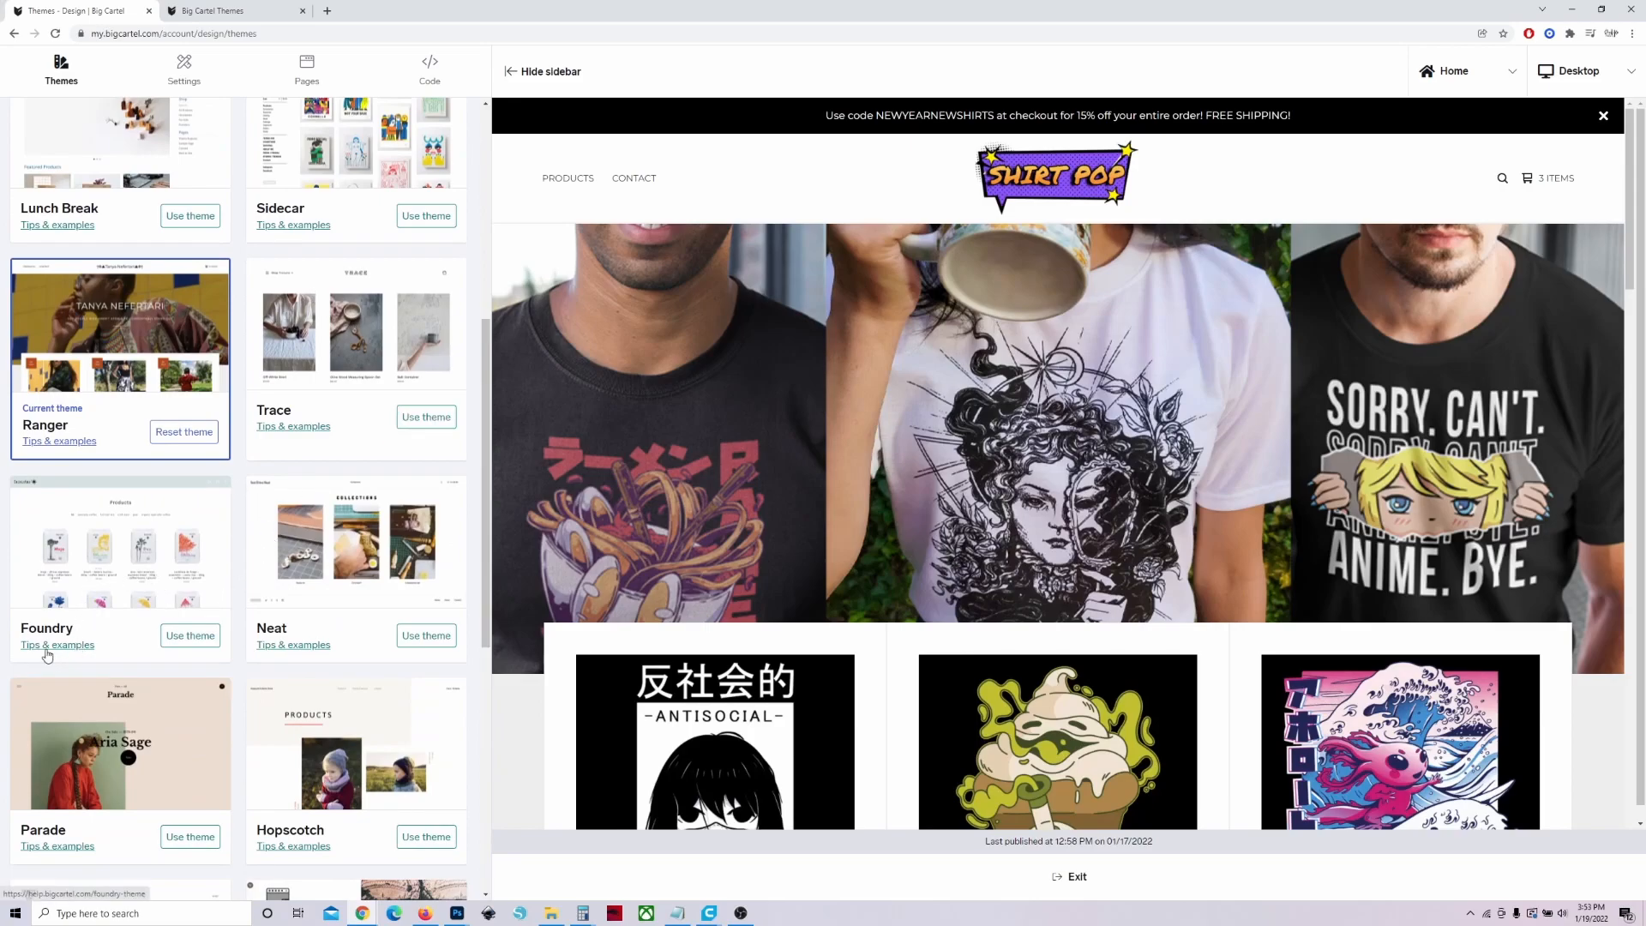
click(75, 647)
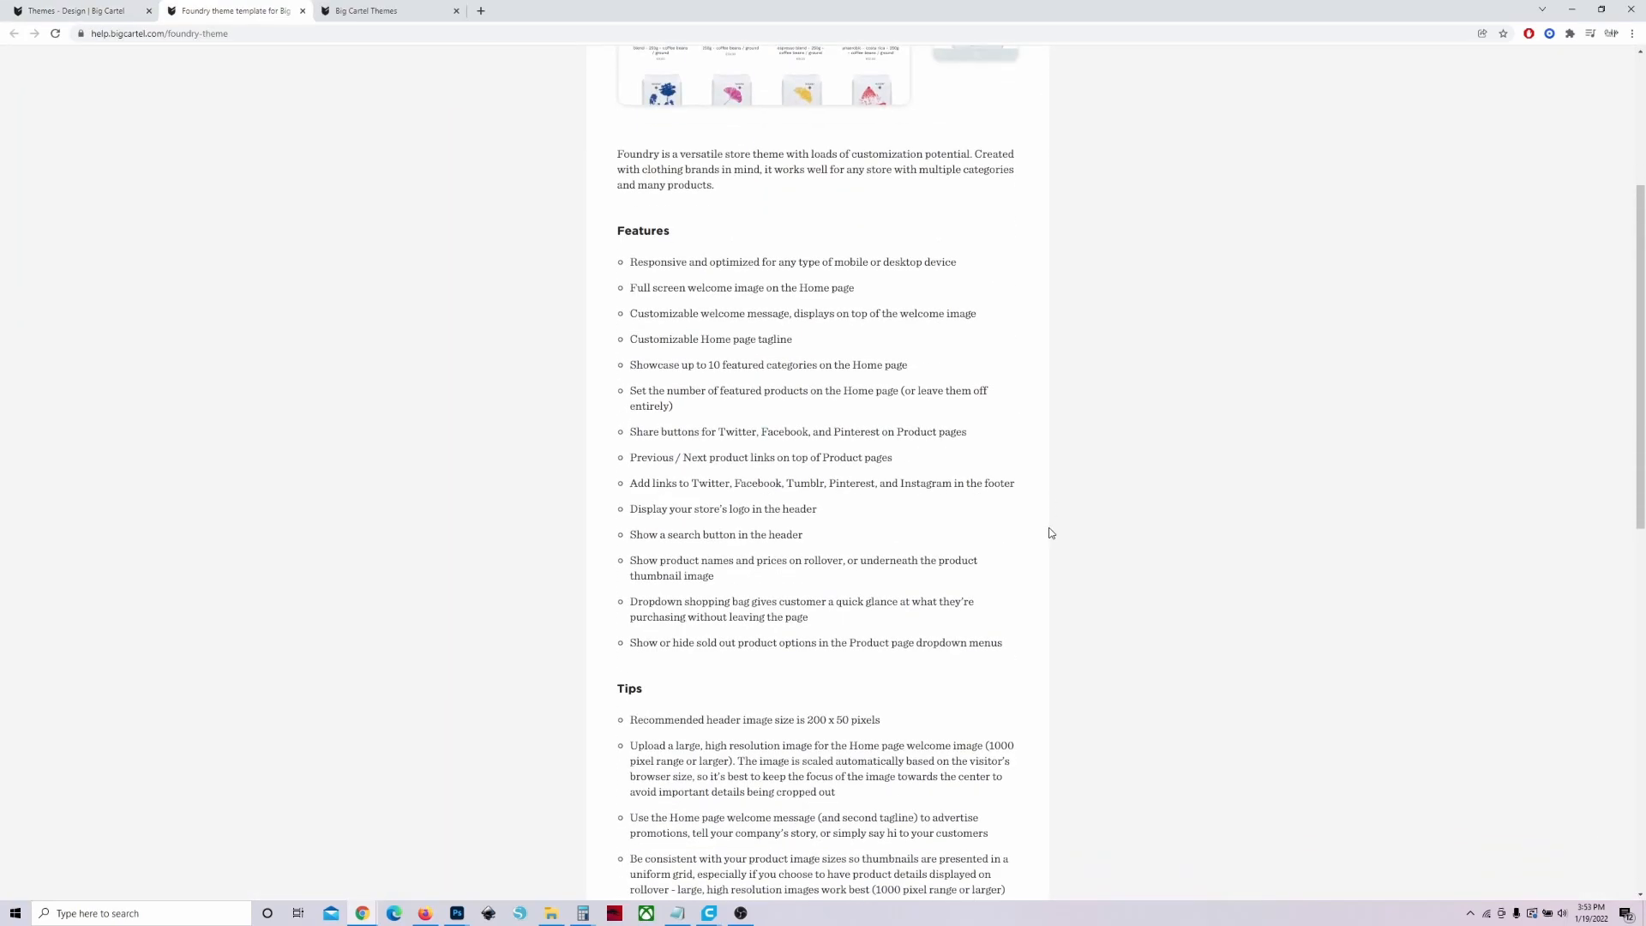
scroll(1051, 533, down, 2)
scroll(1054, 533, up, 5)
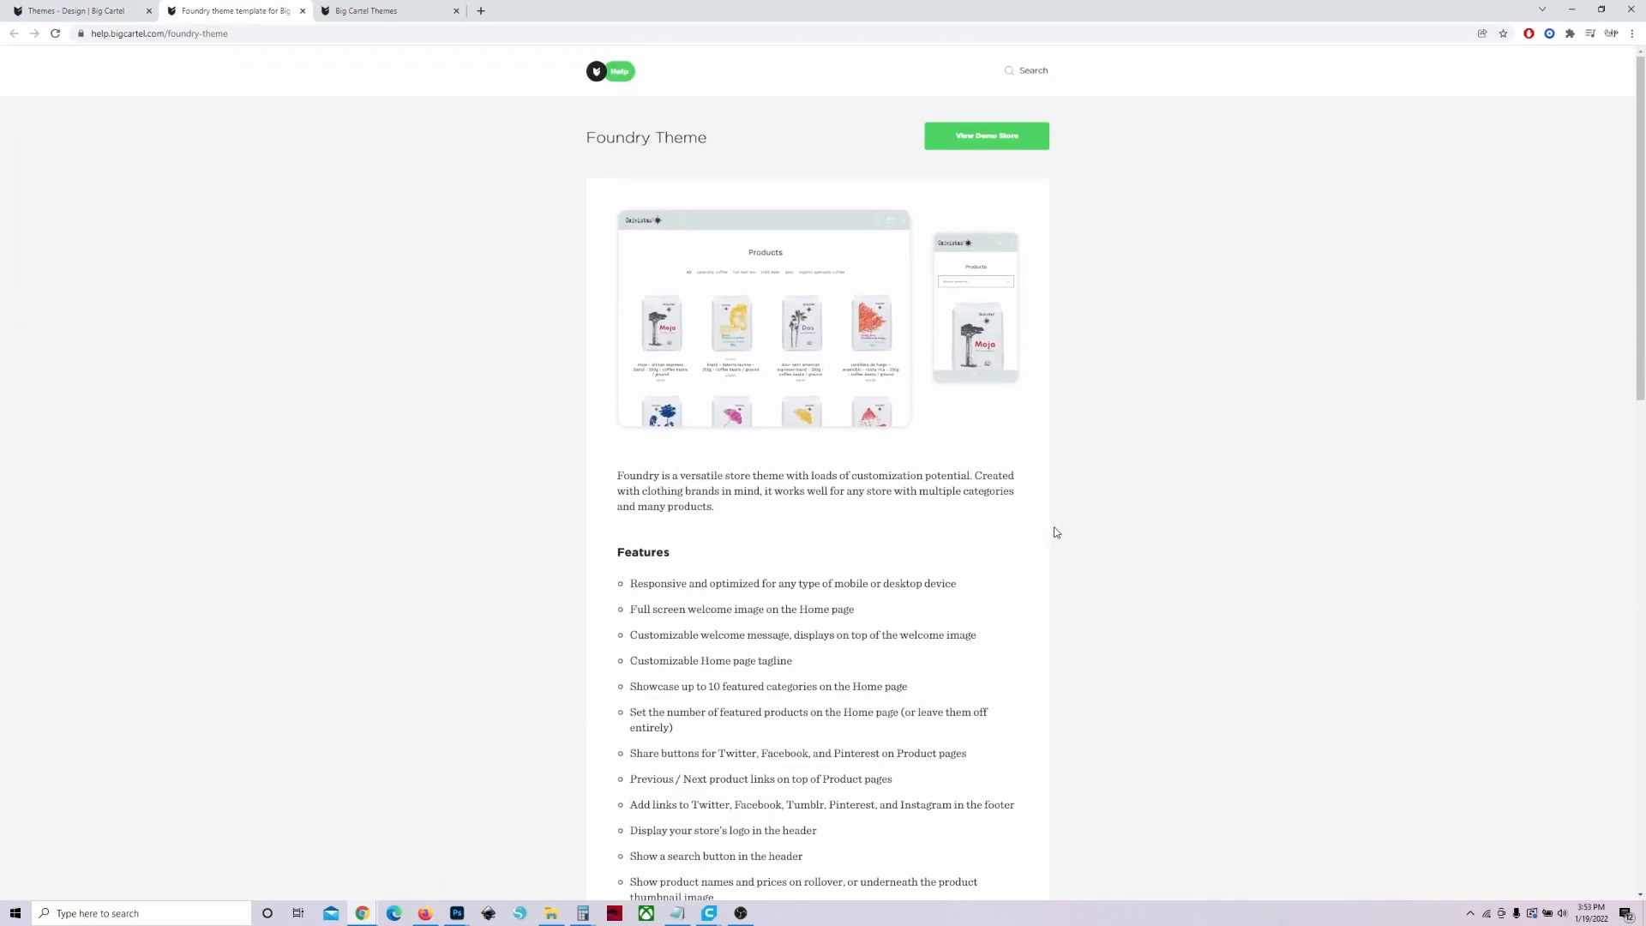
Open the Foundry theme's demo store and examine its home page from the welcome message to the featured products.
click(974, 137)
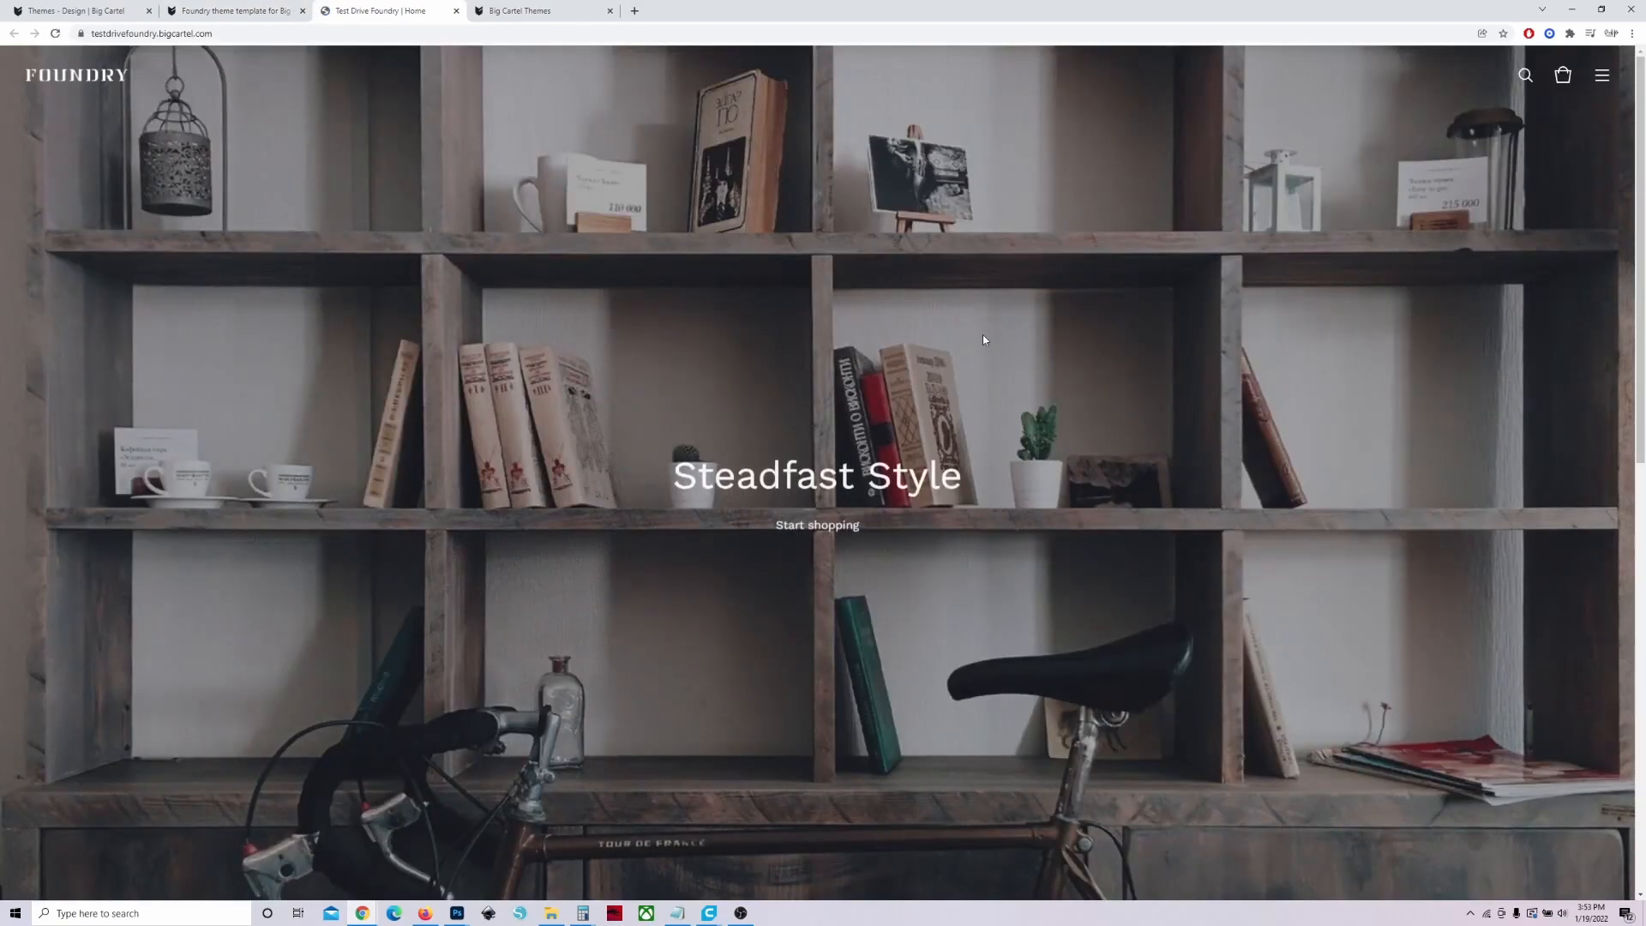
drag(665, 474, 962, 476)
click(935, 542)
scroll(765, 516, down, 10)
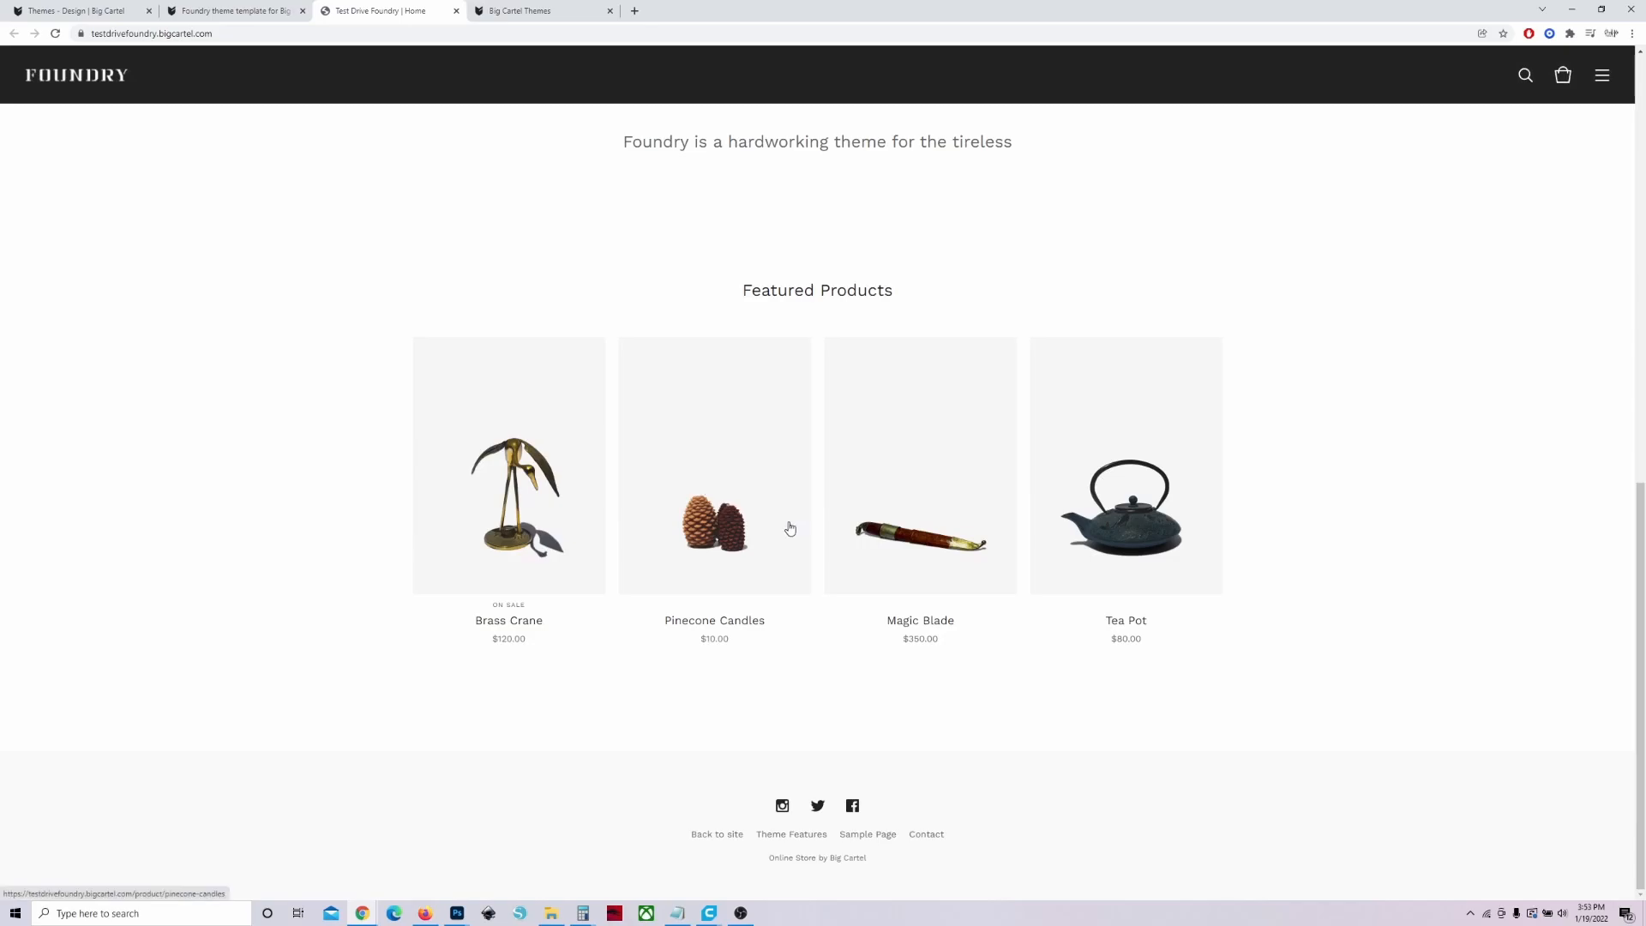
Return to the theme list, open the Ranger theme's tips and examples, and look through its demo store's home page.
key(ctrl+1)
scroll(341, 524, up, 13)
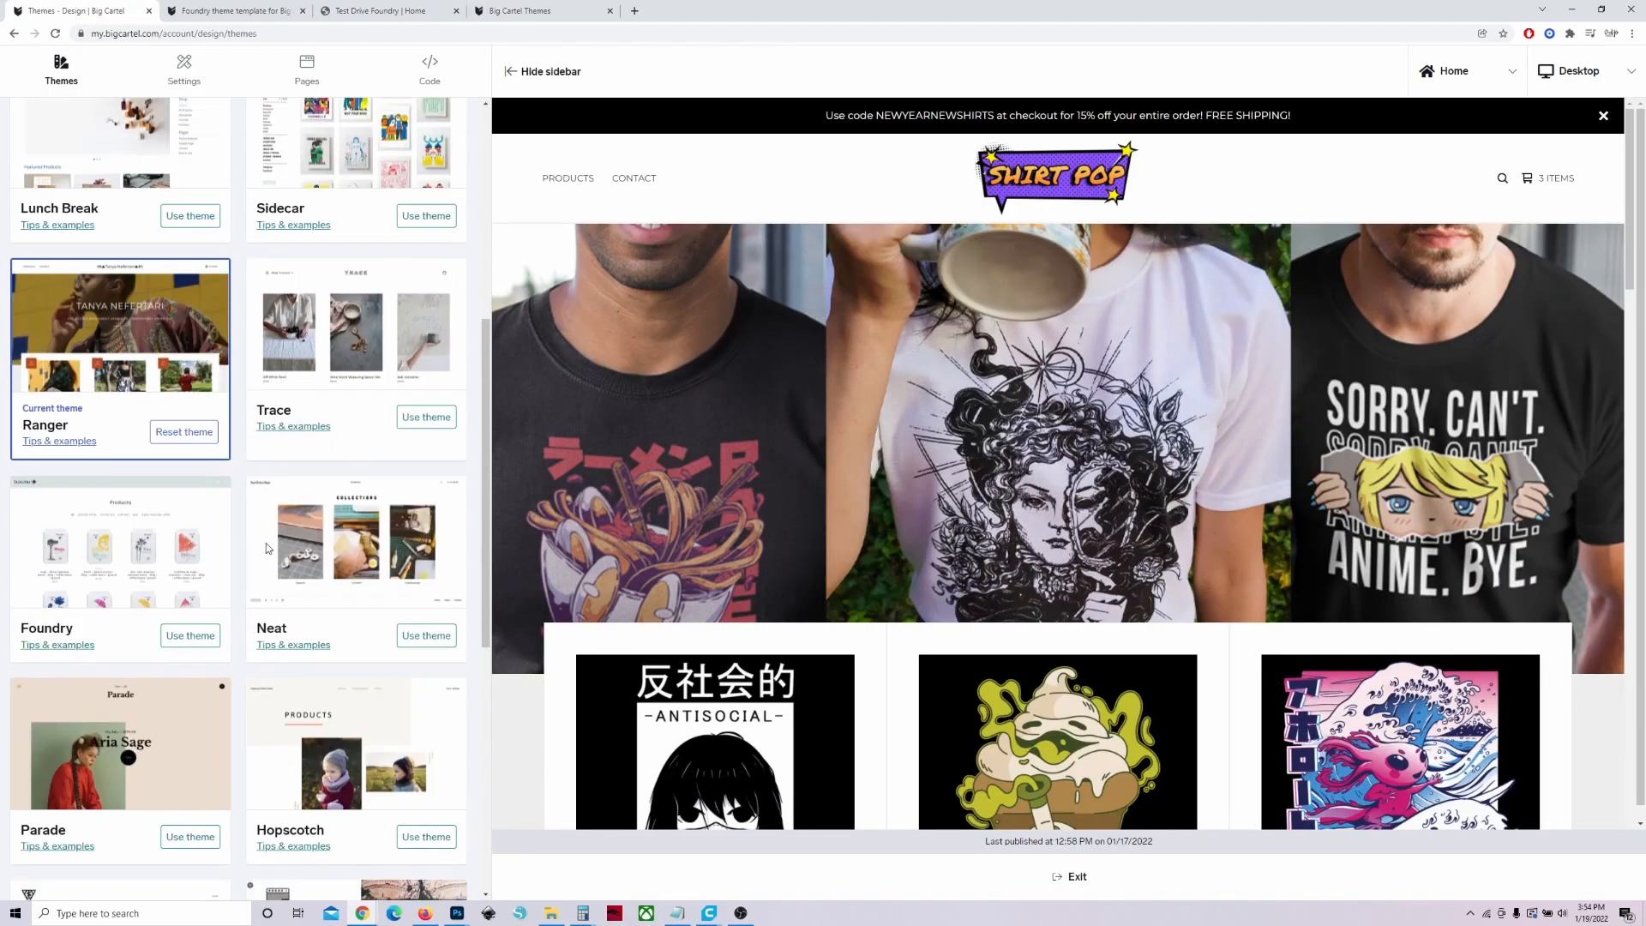
scroll(342, 525, down, 5)
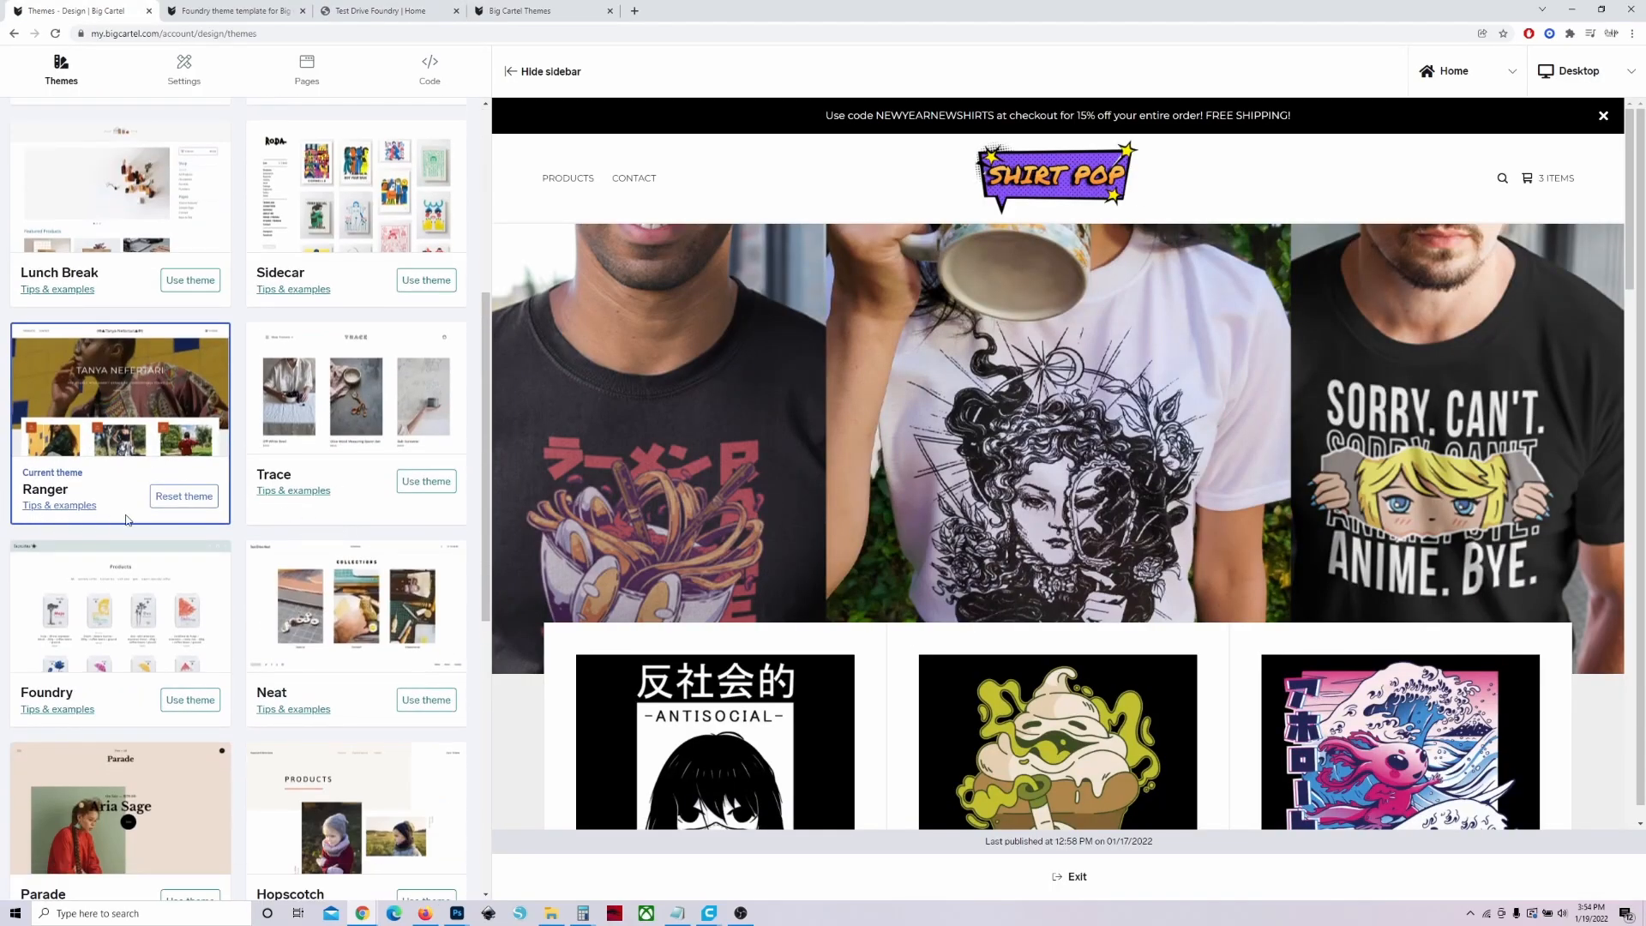
click(39, 506)
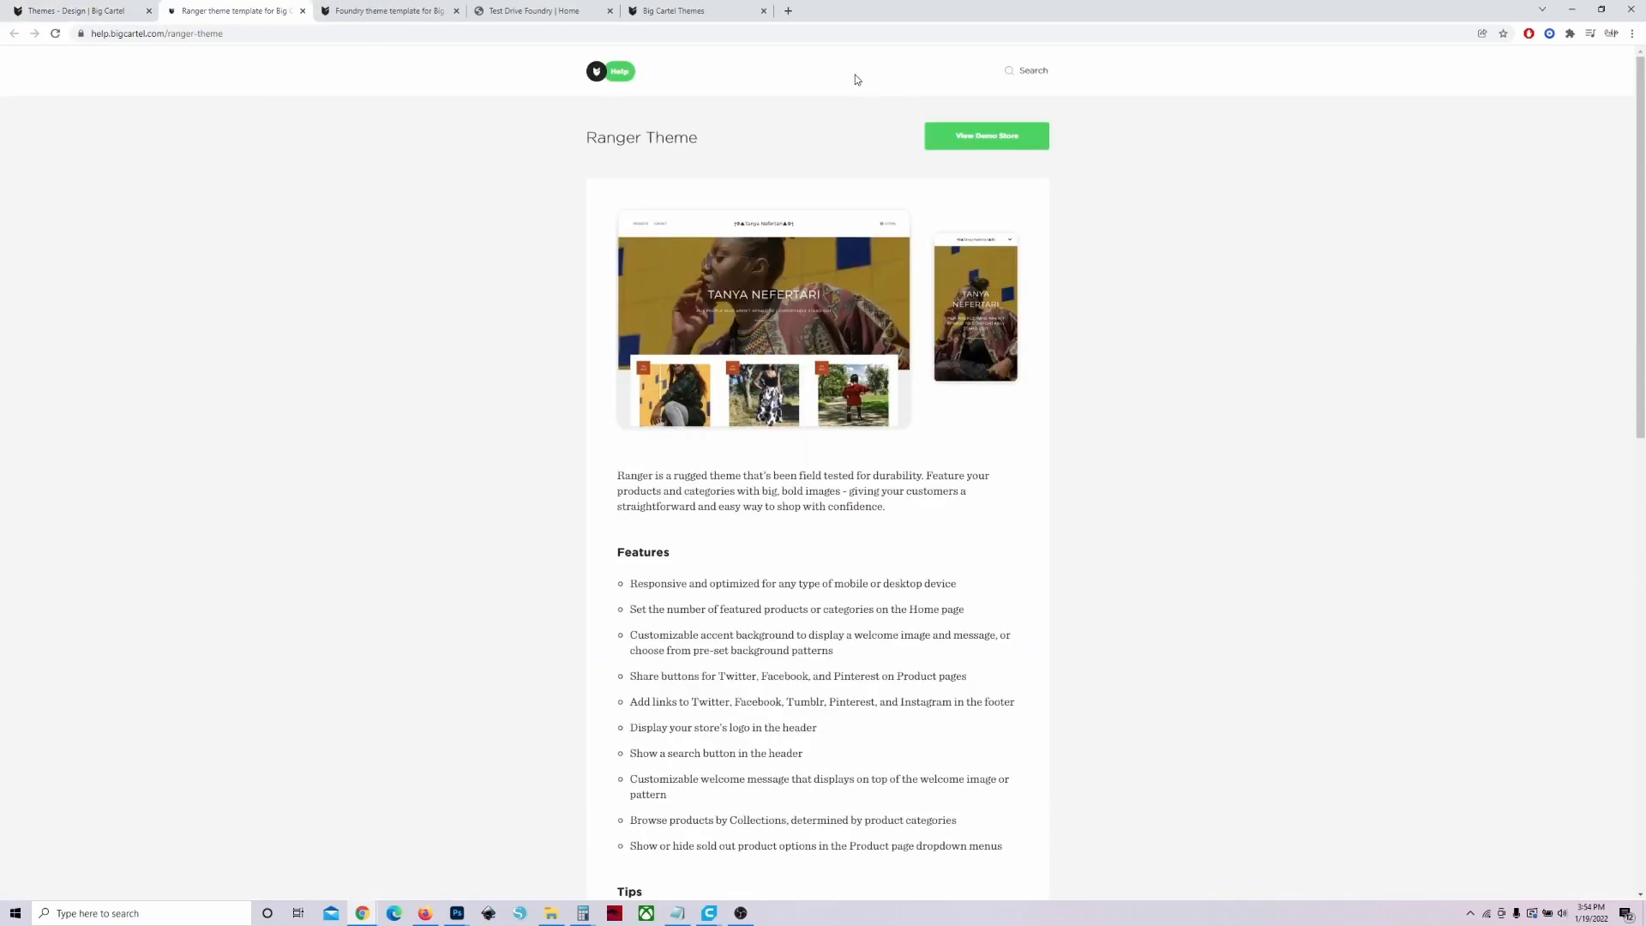
click(1029, 131)
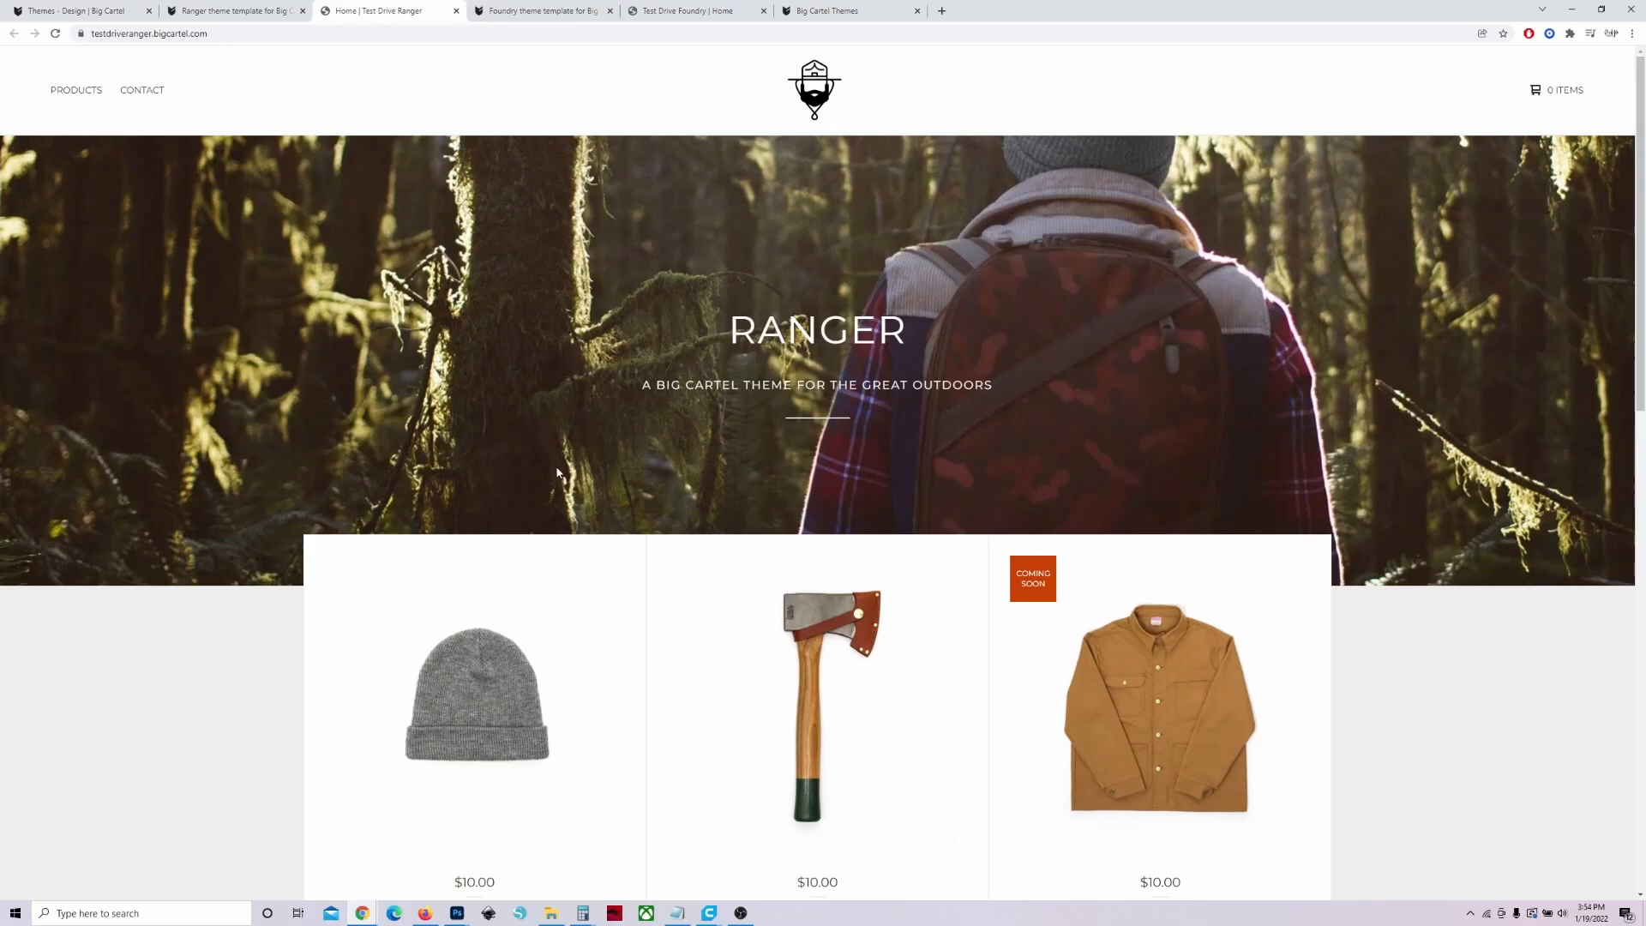
scroll(556, 463, down, 10)
scroll(555, 463, up, 10)
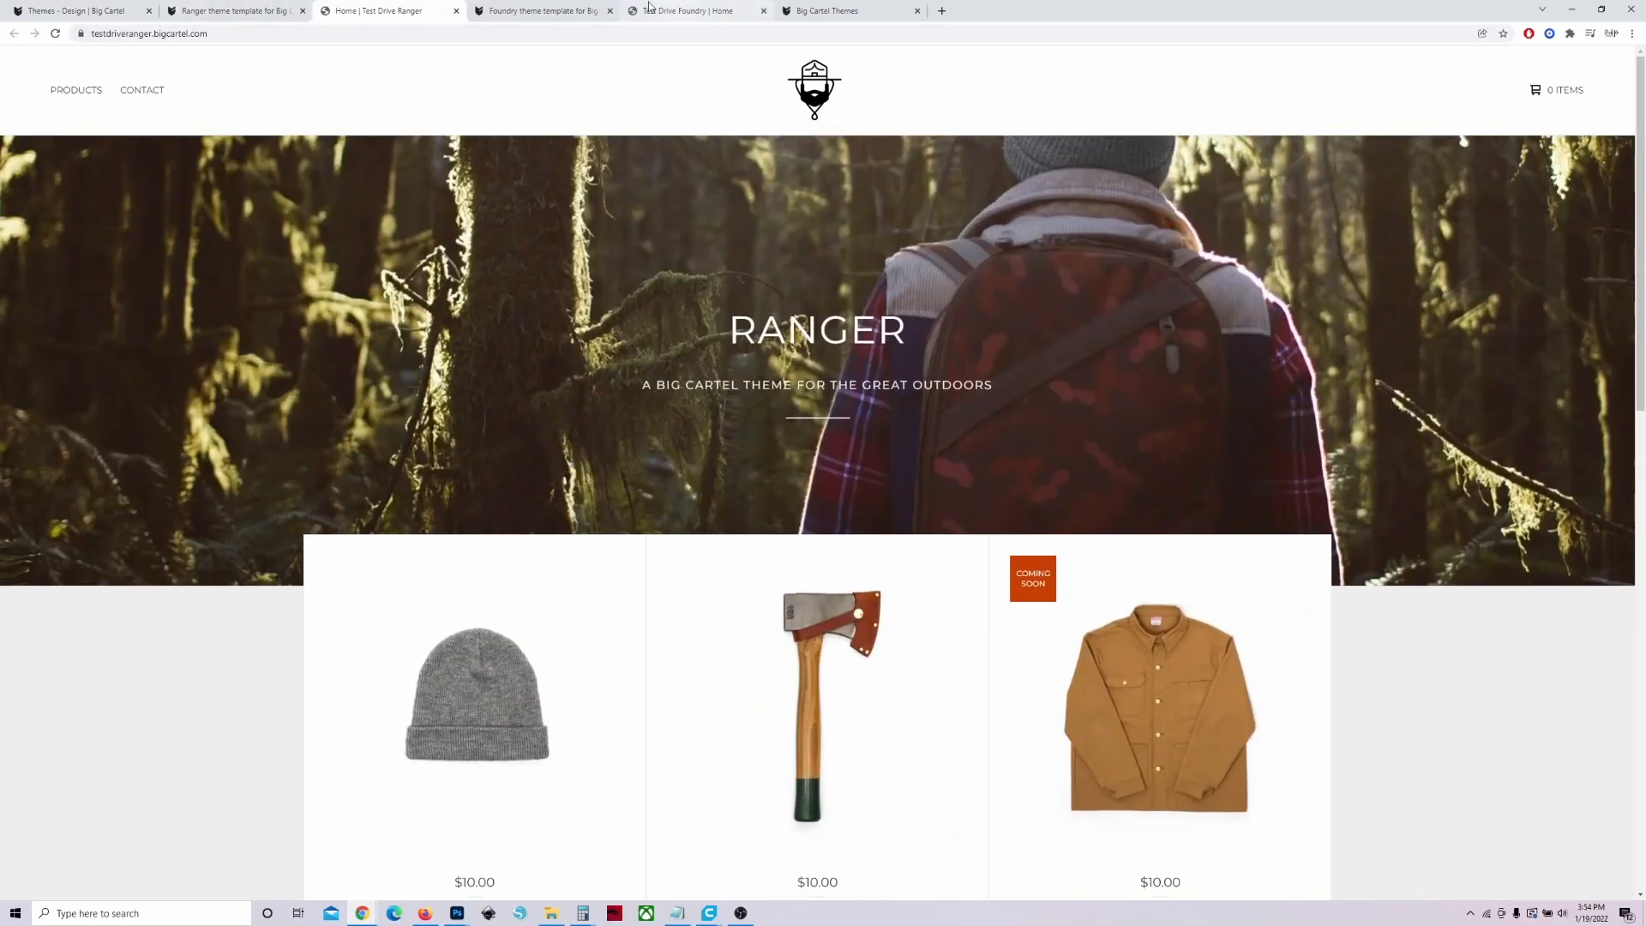
Open the live Shirt Pop store and compare its home page layout with the Ranger demo store.
click(536, 10)
click(857, 9)
click(686, 10)
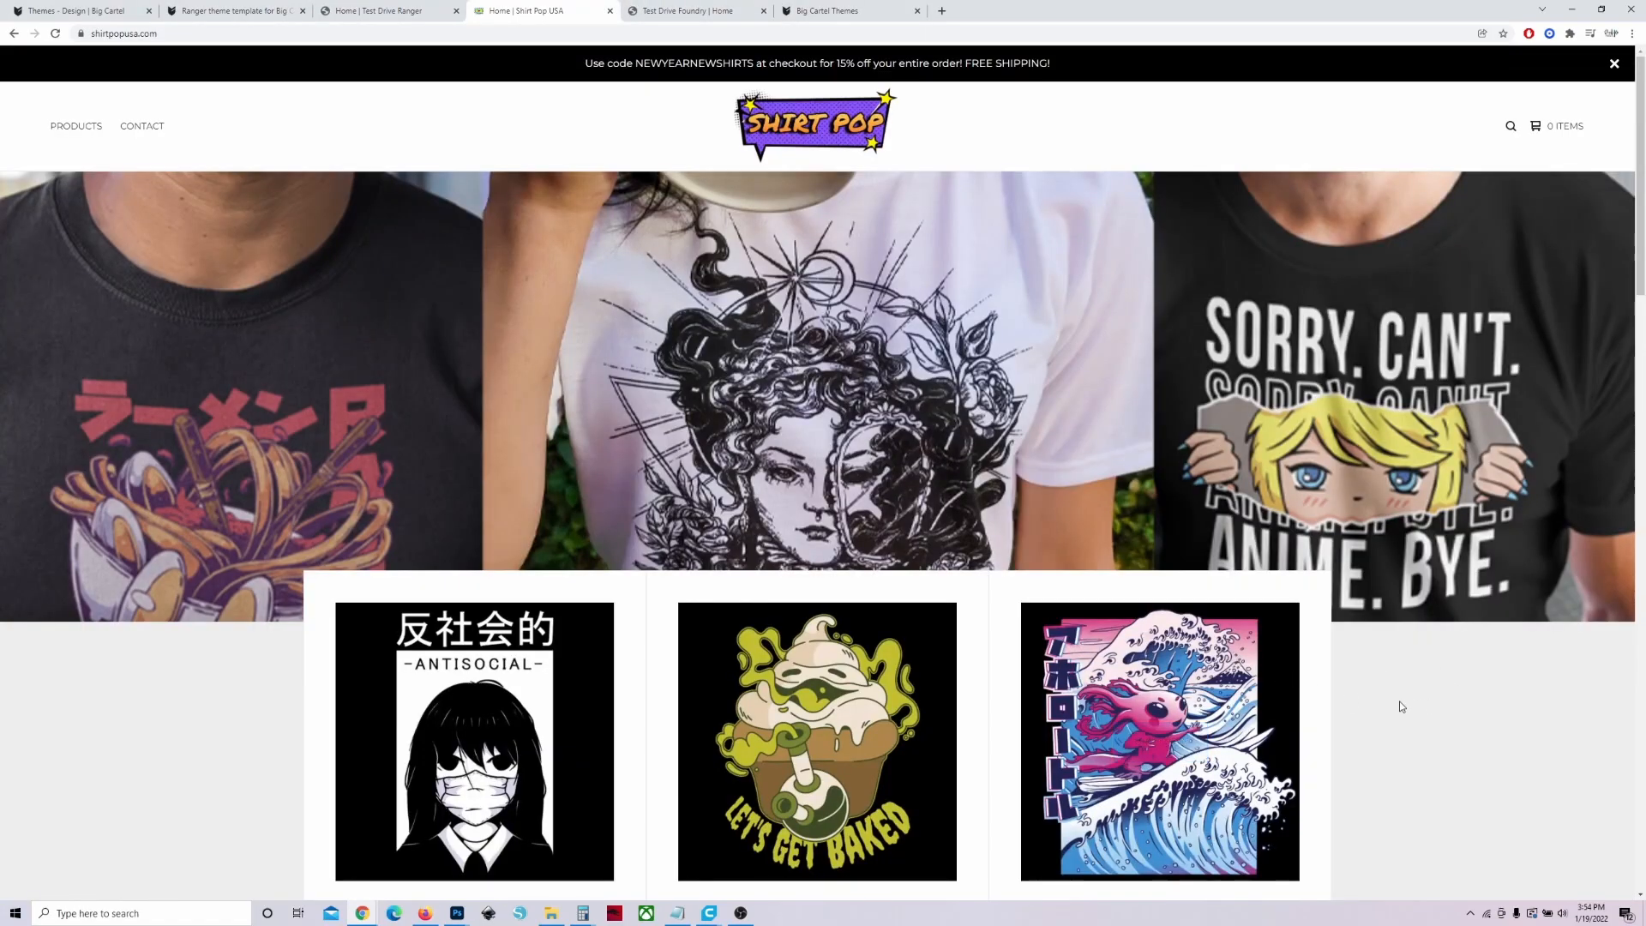
scroll(1411, 706, down, 5)
scroll(1412, 706, up, 1)
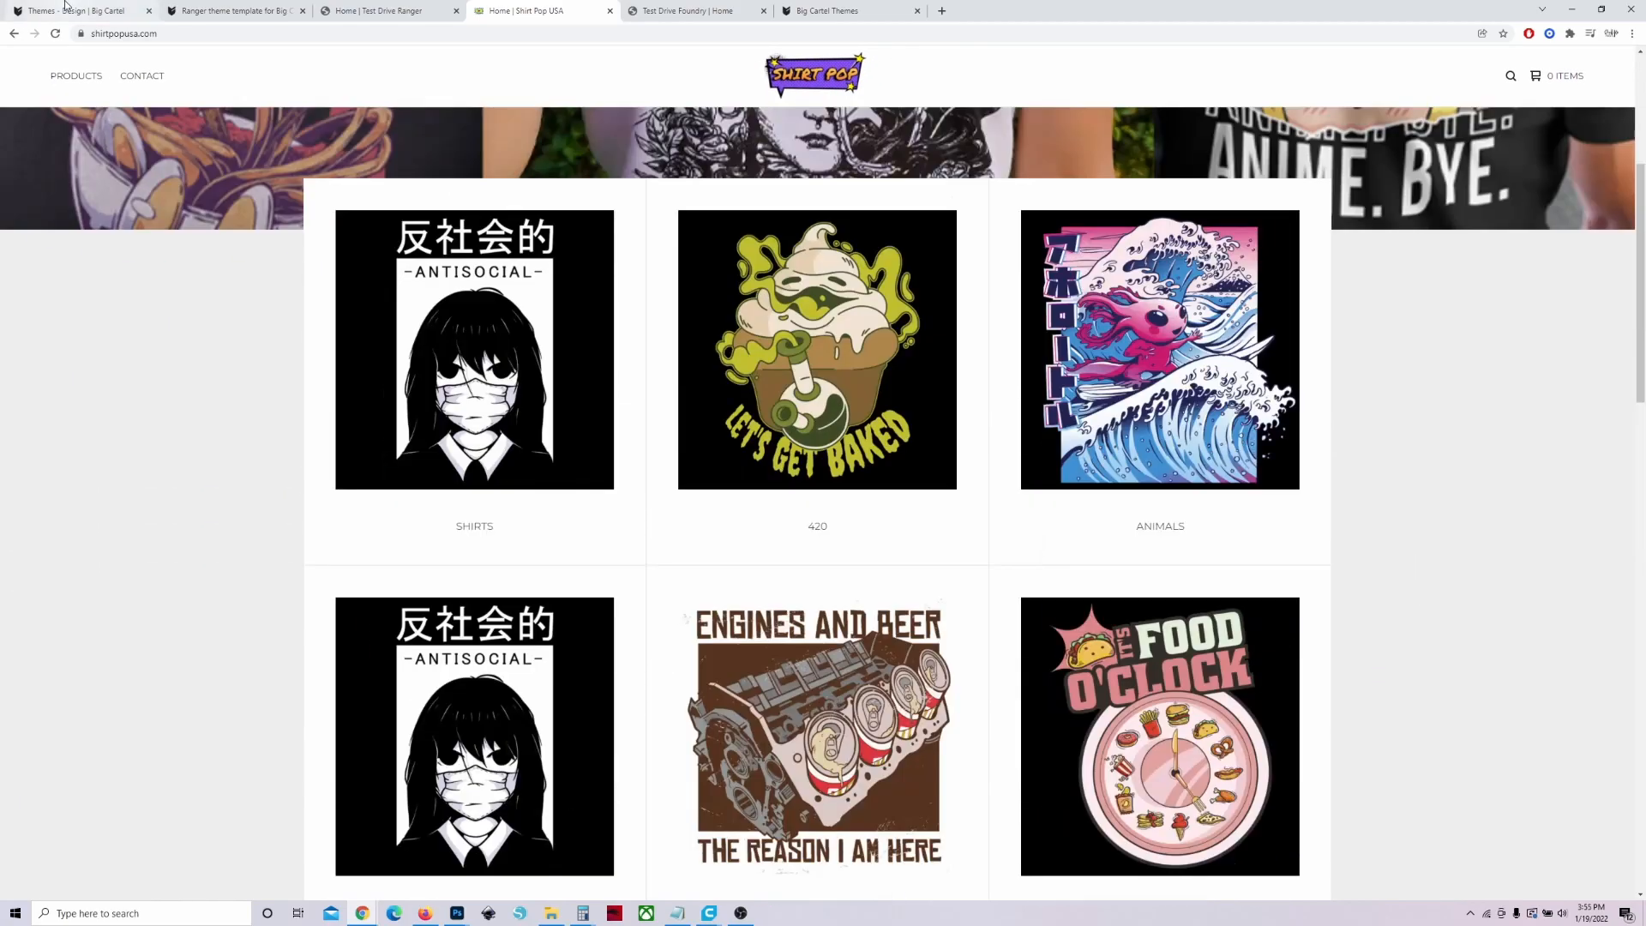
Open the shop's design settings and review the header logo, the recommended welcome image size and the color options.
click(70, 7)
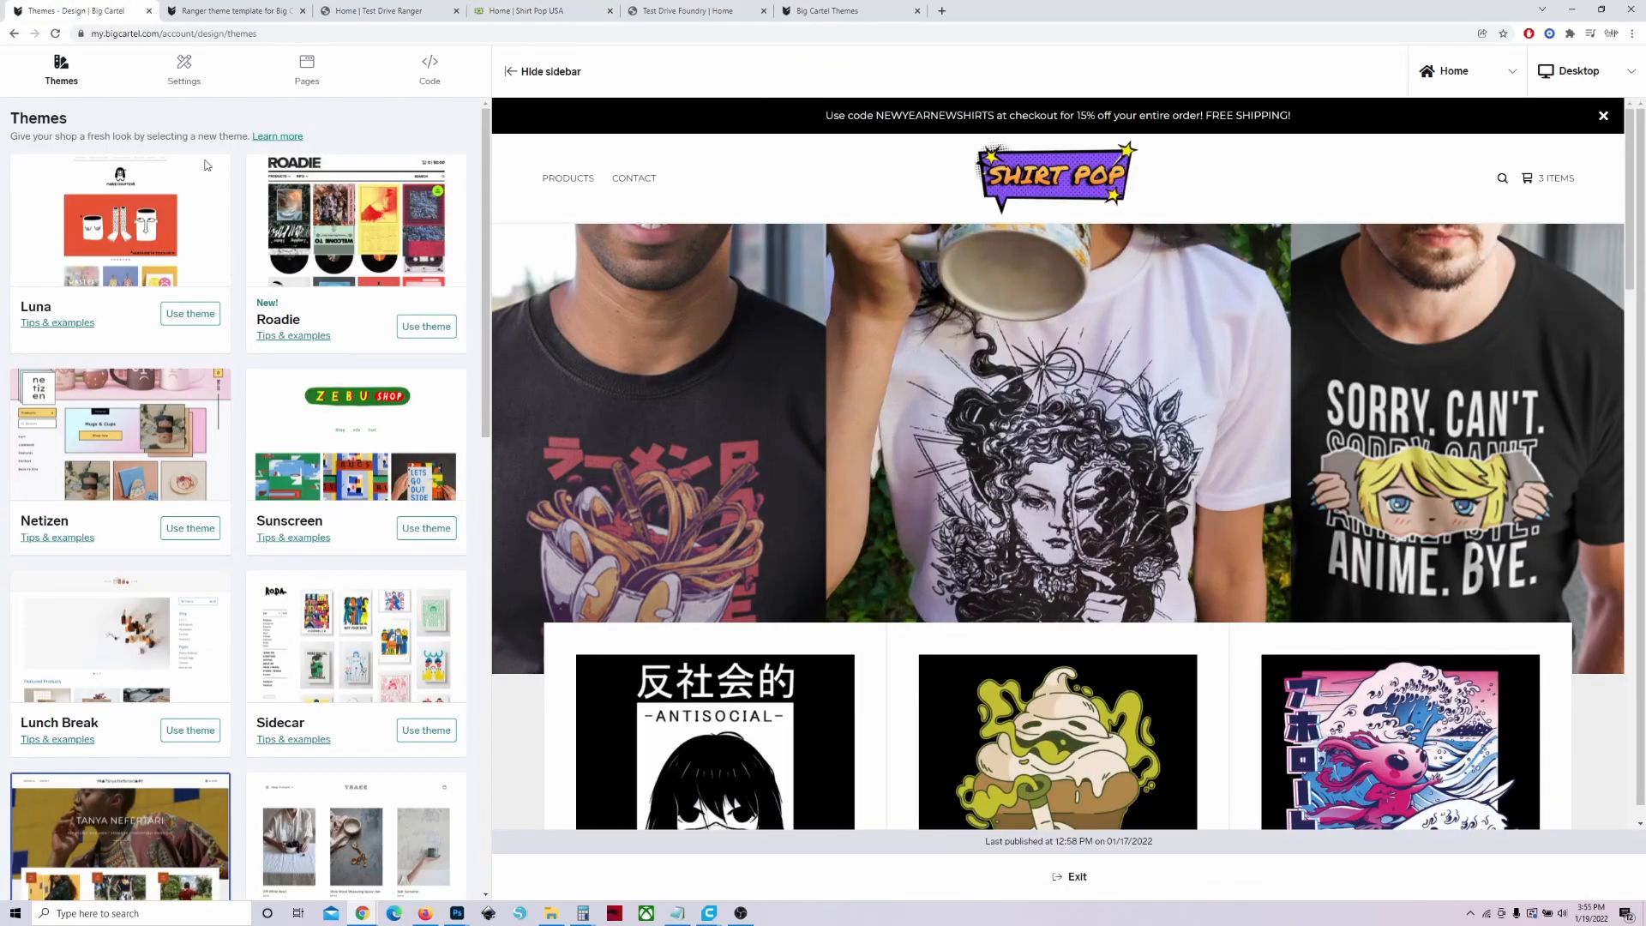
click(182, 76)
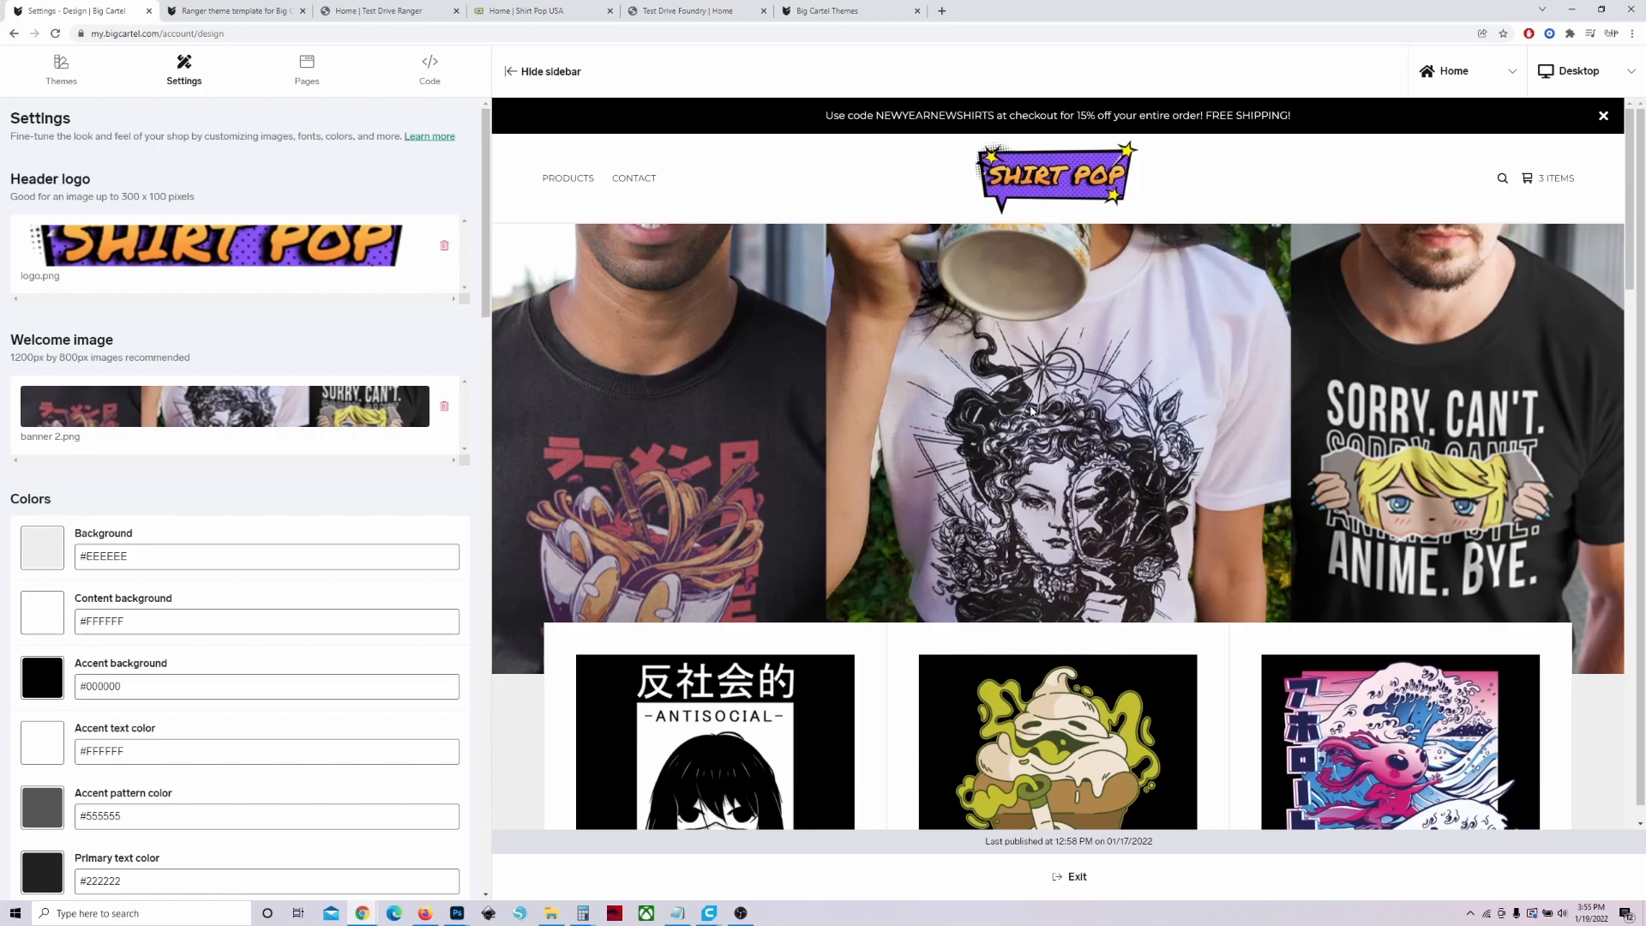
drag(17, 357, 135, 354)
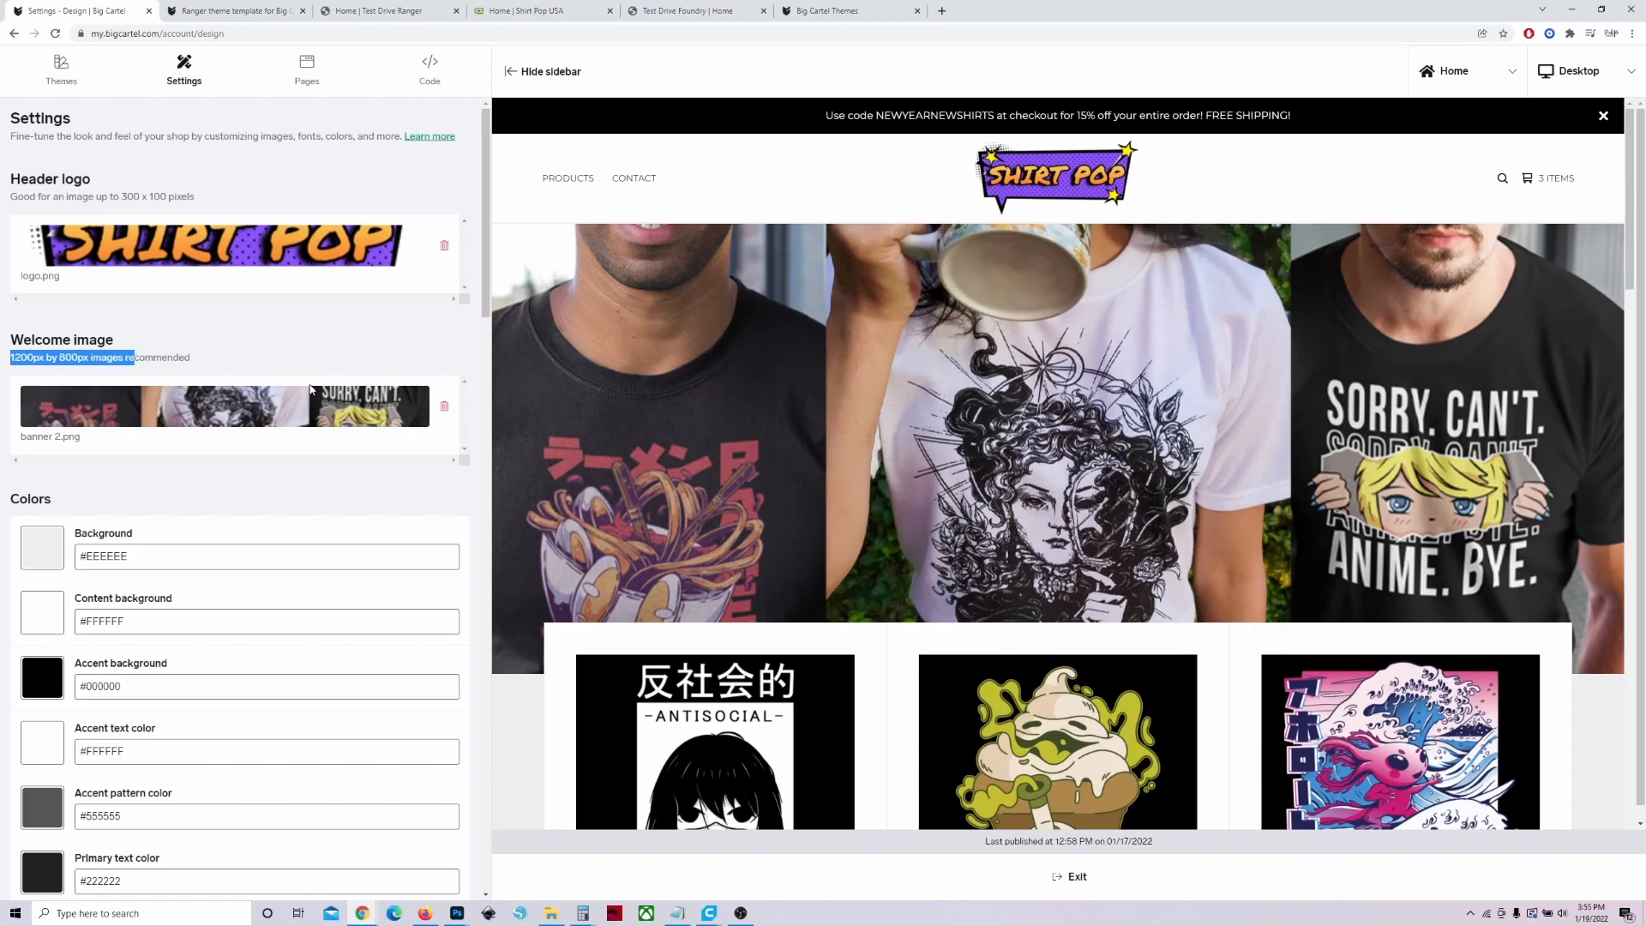
click(300, 348)
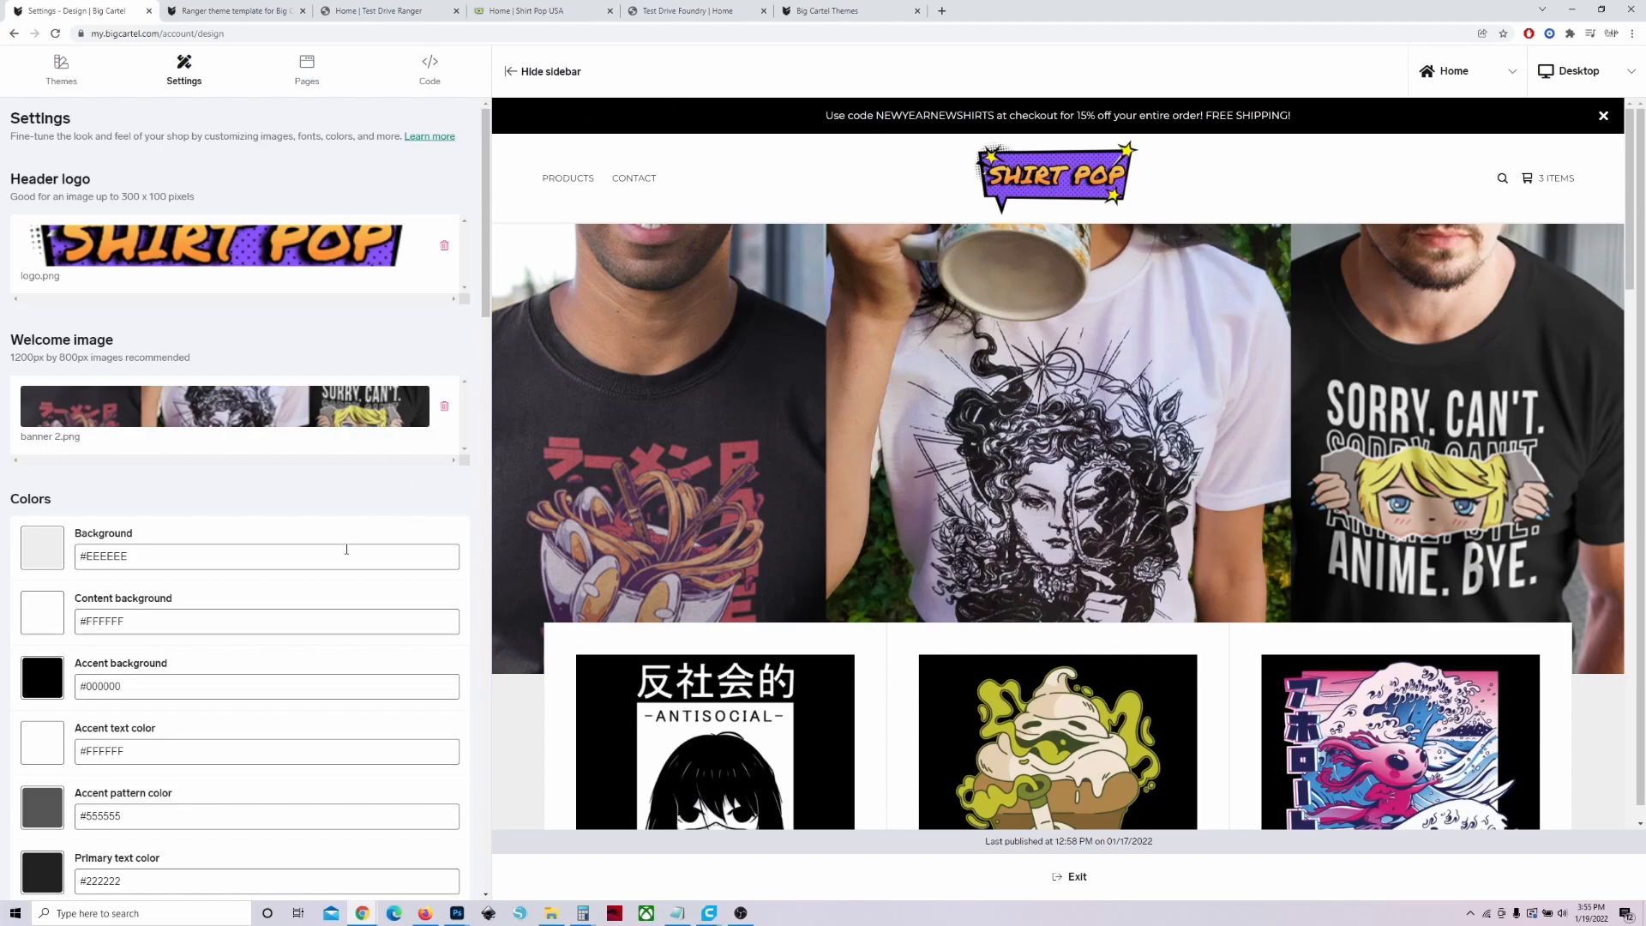
scroll(373, 480, down, 3)
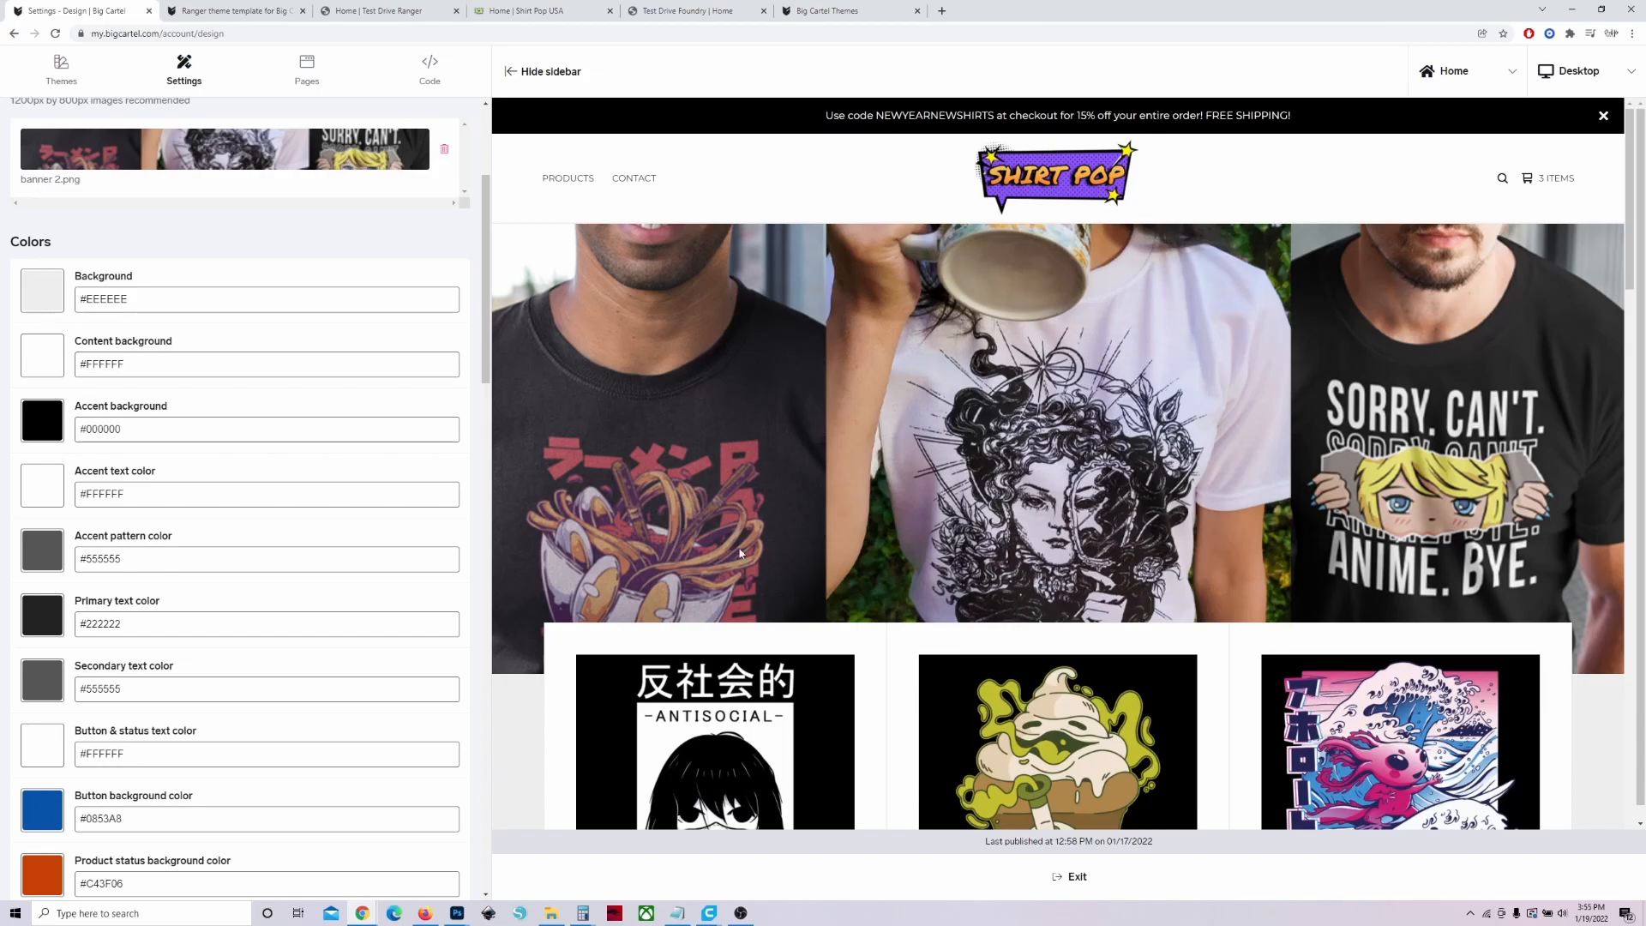
scroll(742, 531, down, 10)
scroll(743, 531, up, 8)
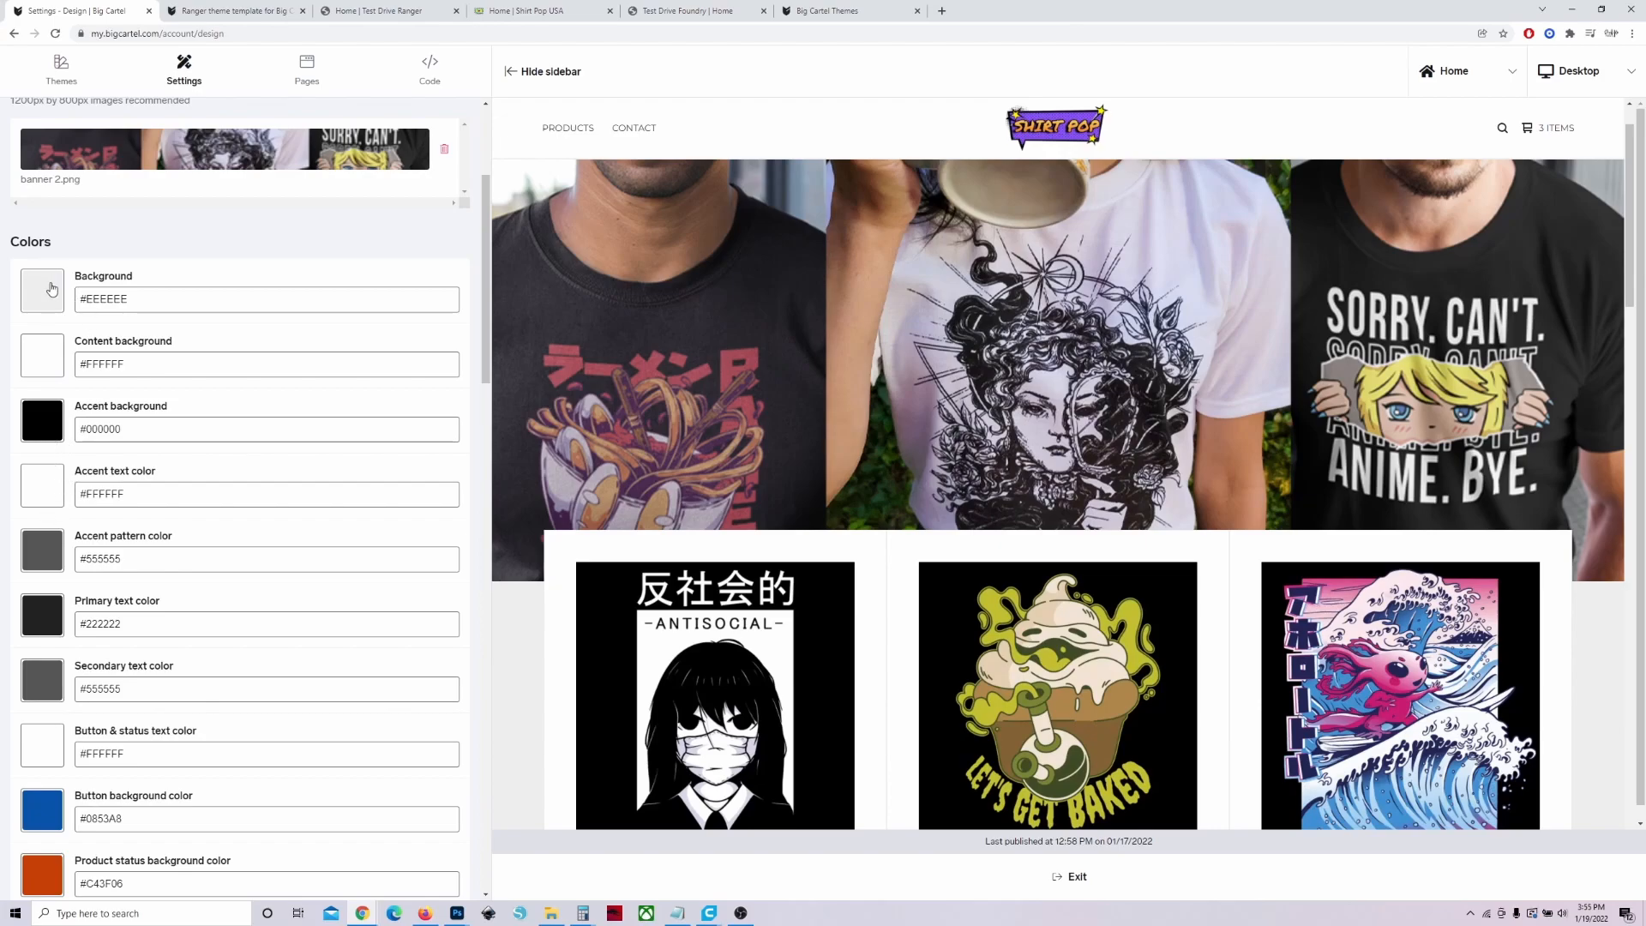
Try #D93939 as the shop's background color in the home page preview and discard the unpublished changes.
double_click(89, 299)
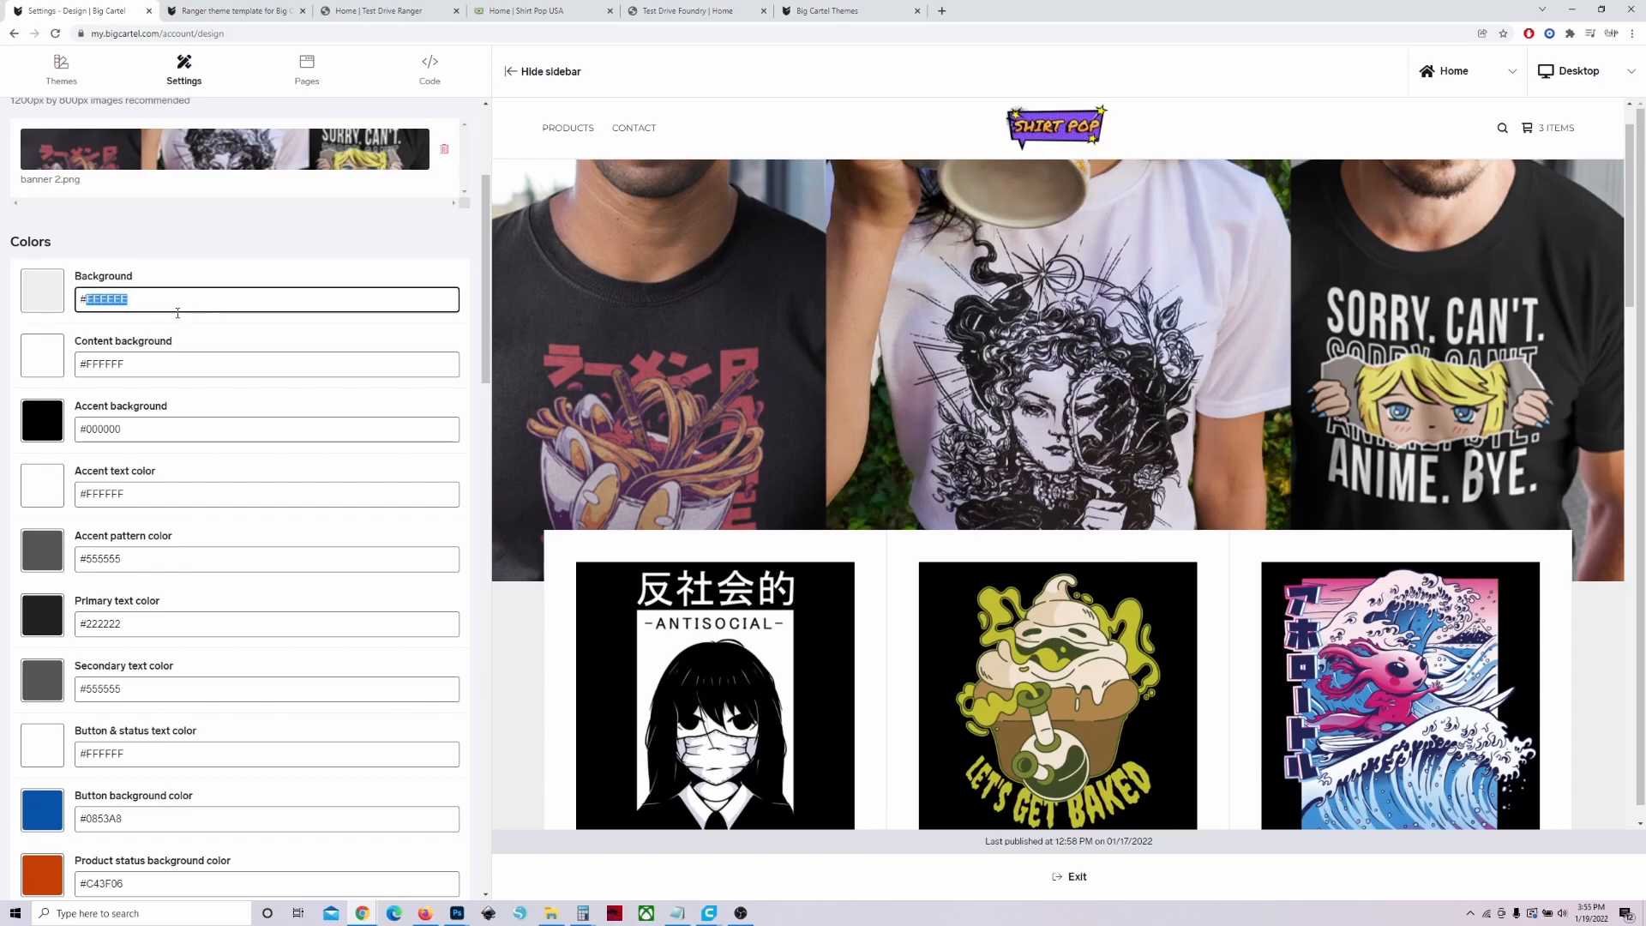
click(43, 301)
click(161, 359)
drag(161, 359, 317, 380)
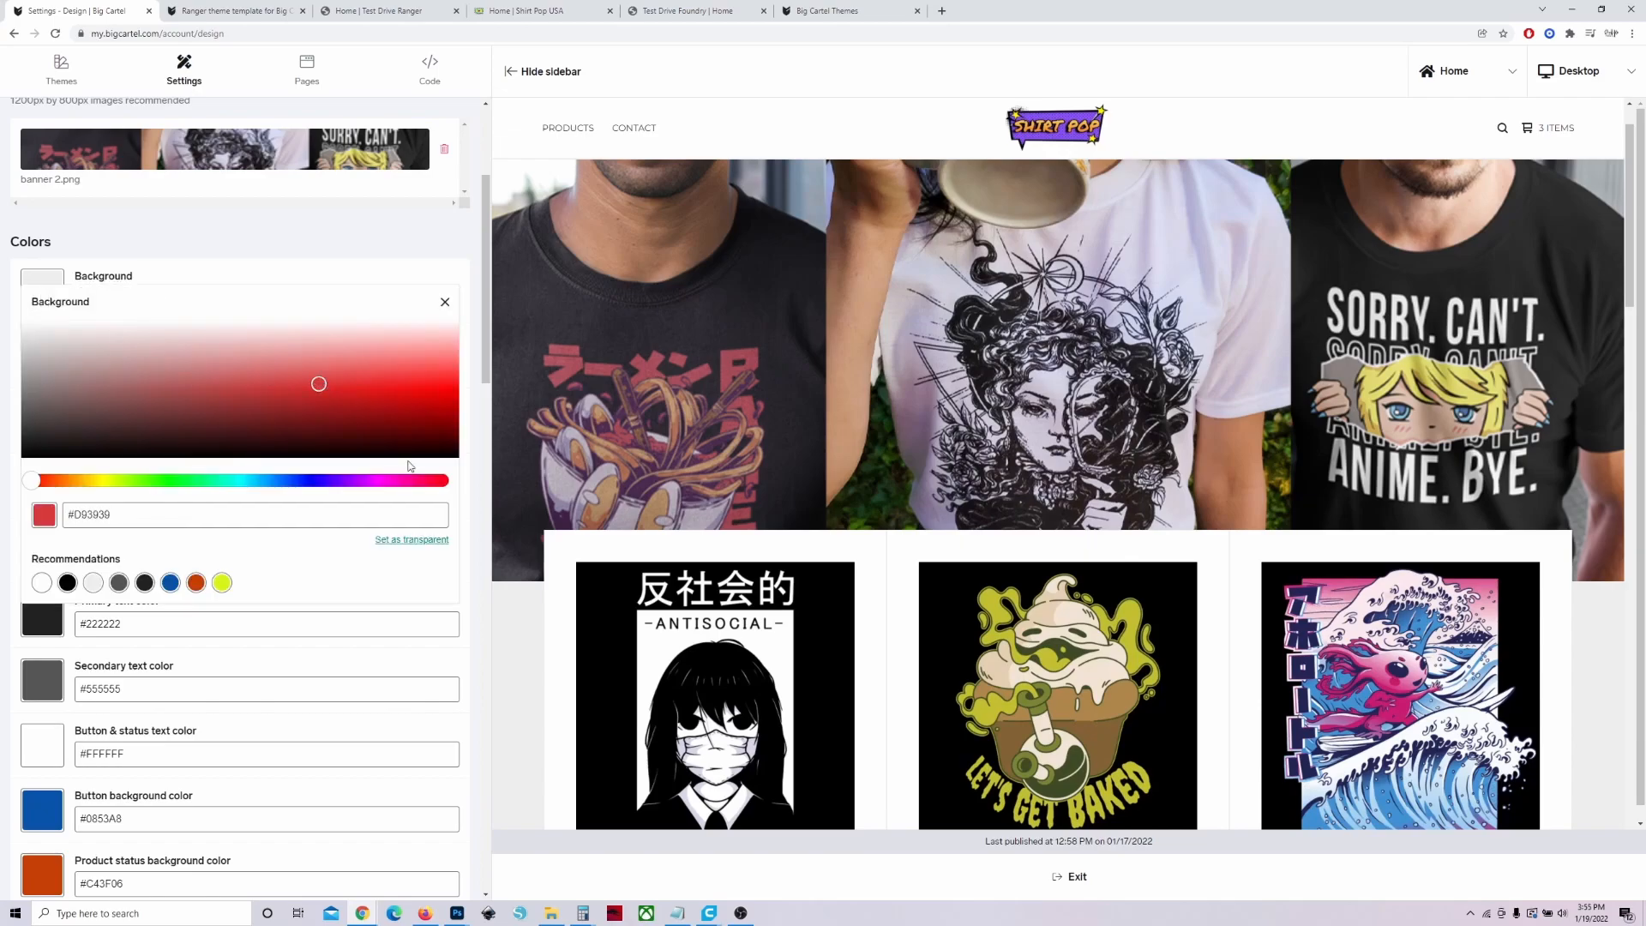
click(445, 302)
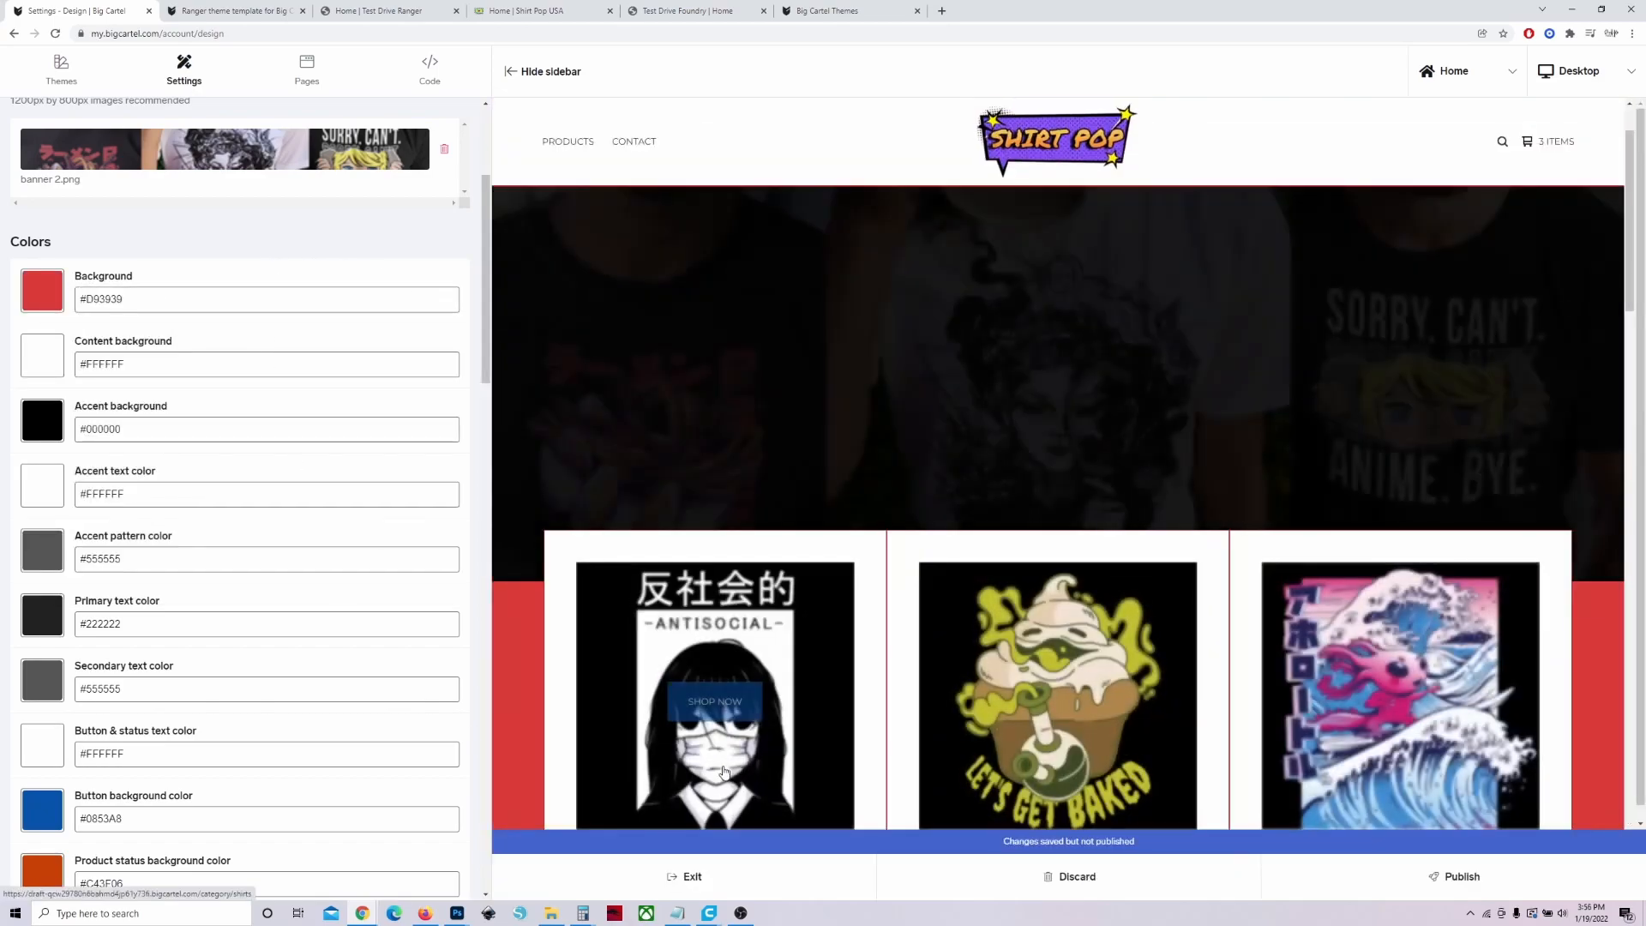
scroll(623, 573, down, 10)
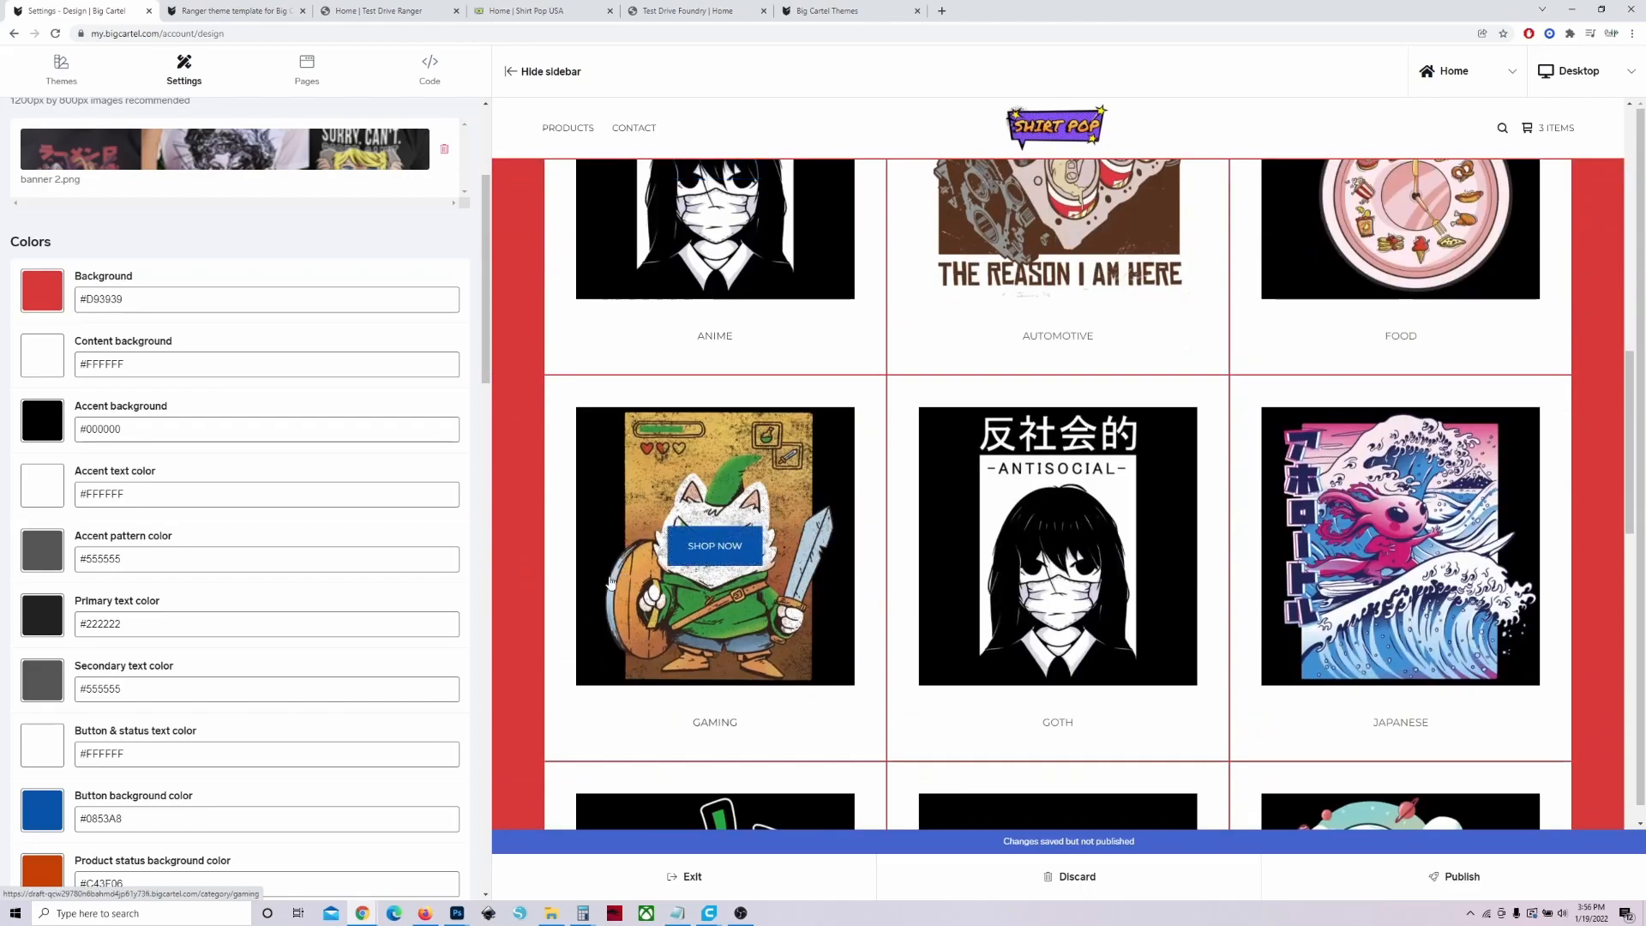
click(1067, 876)
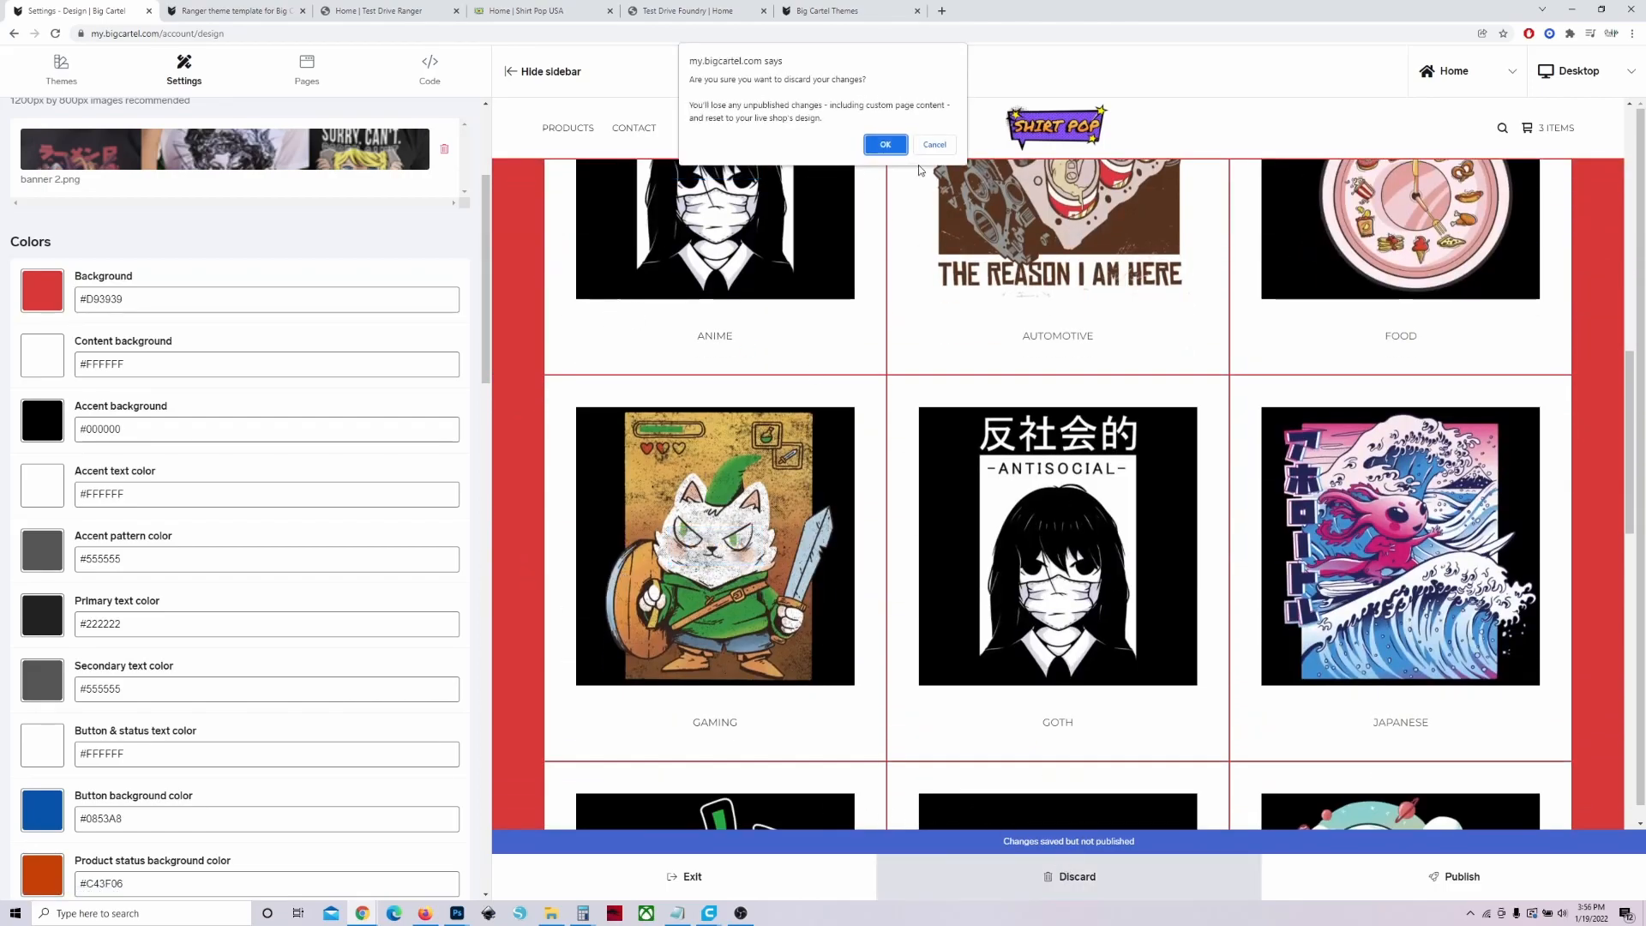
click(884, 144)
Find the announcement text in the design options and compare it with the announcement bar in the preview.
scroll(85, 425, down, 2)
drag(28, 331, 487, 326)
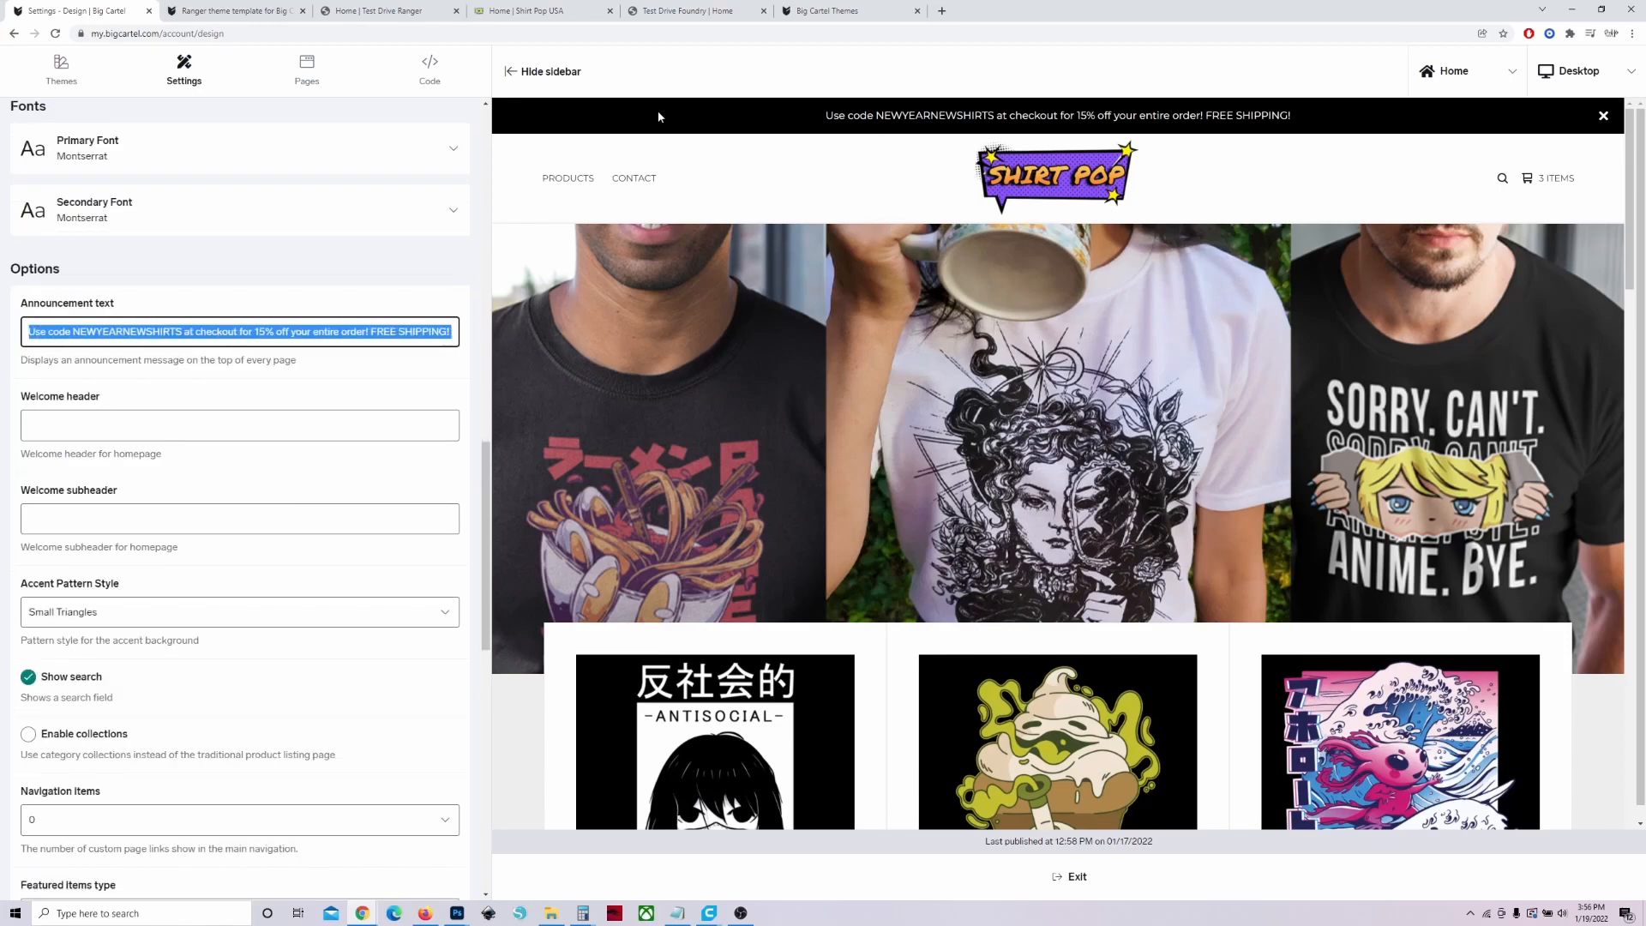
drag(825, 117, 1313, 118)
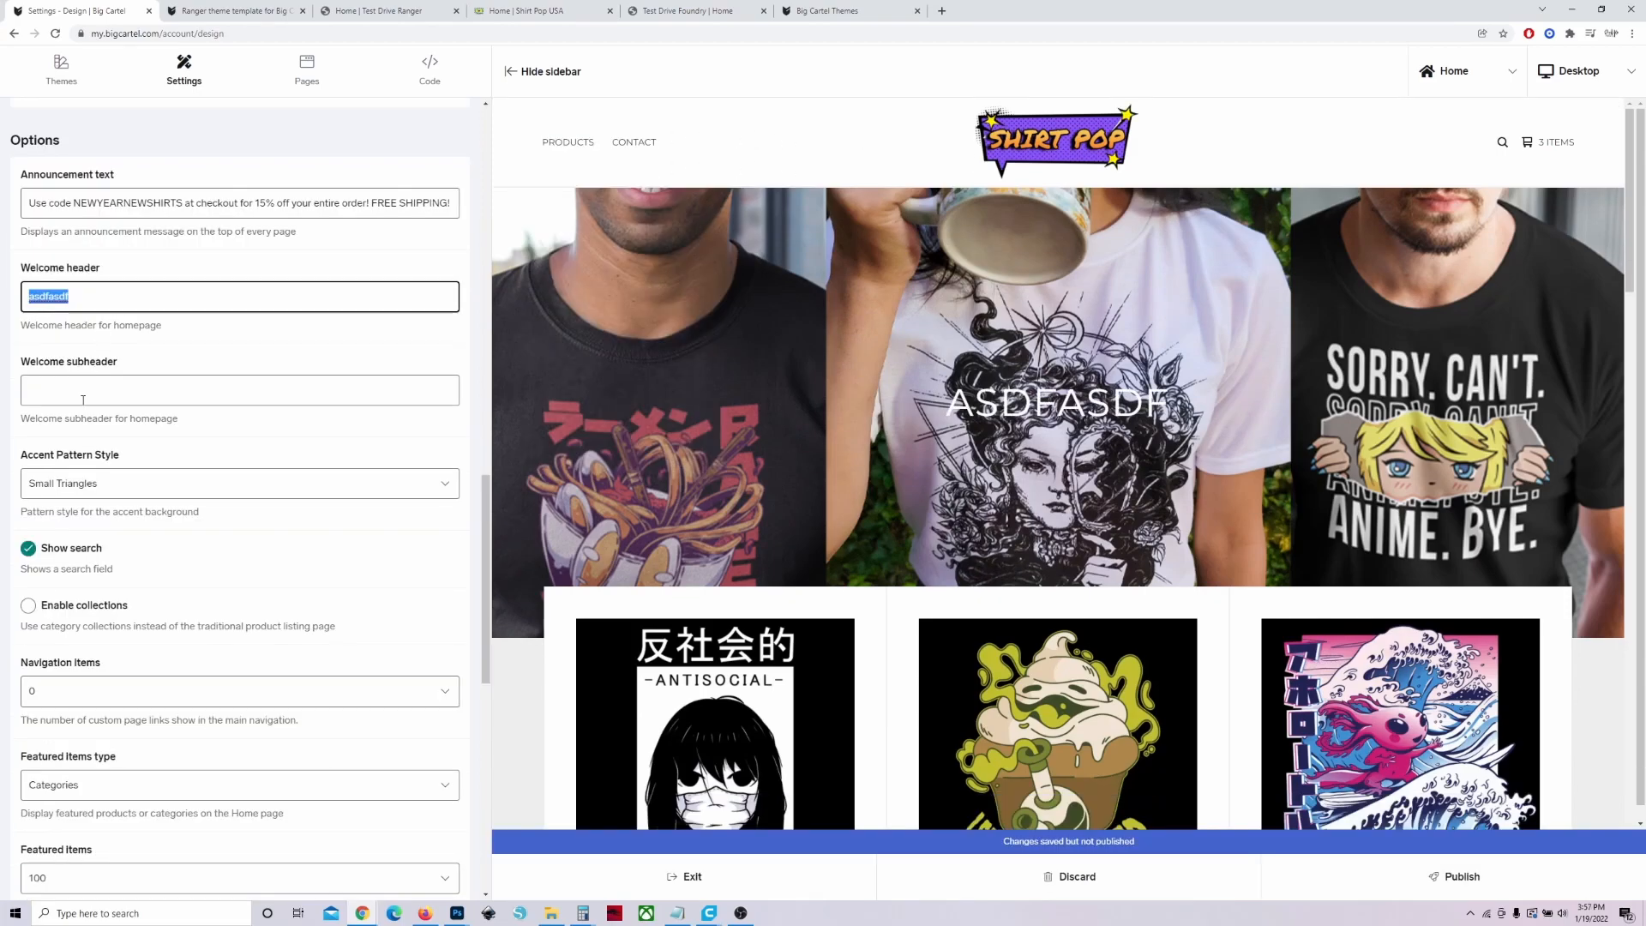
Try "asdfasdf" as the welcome subheader for the homepage.
click(83, 400)
text(asdfasdf)
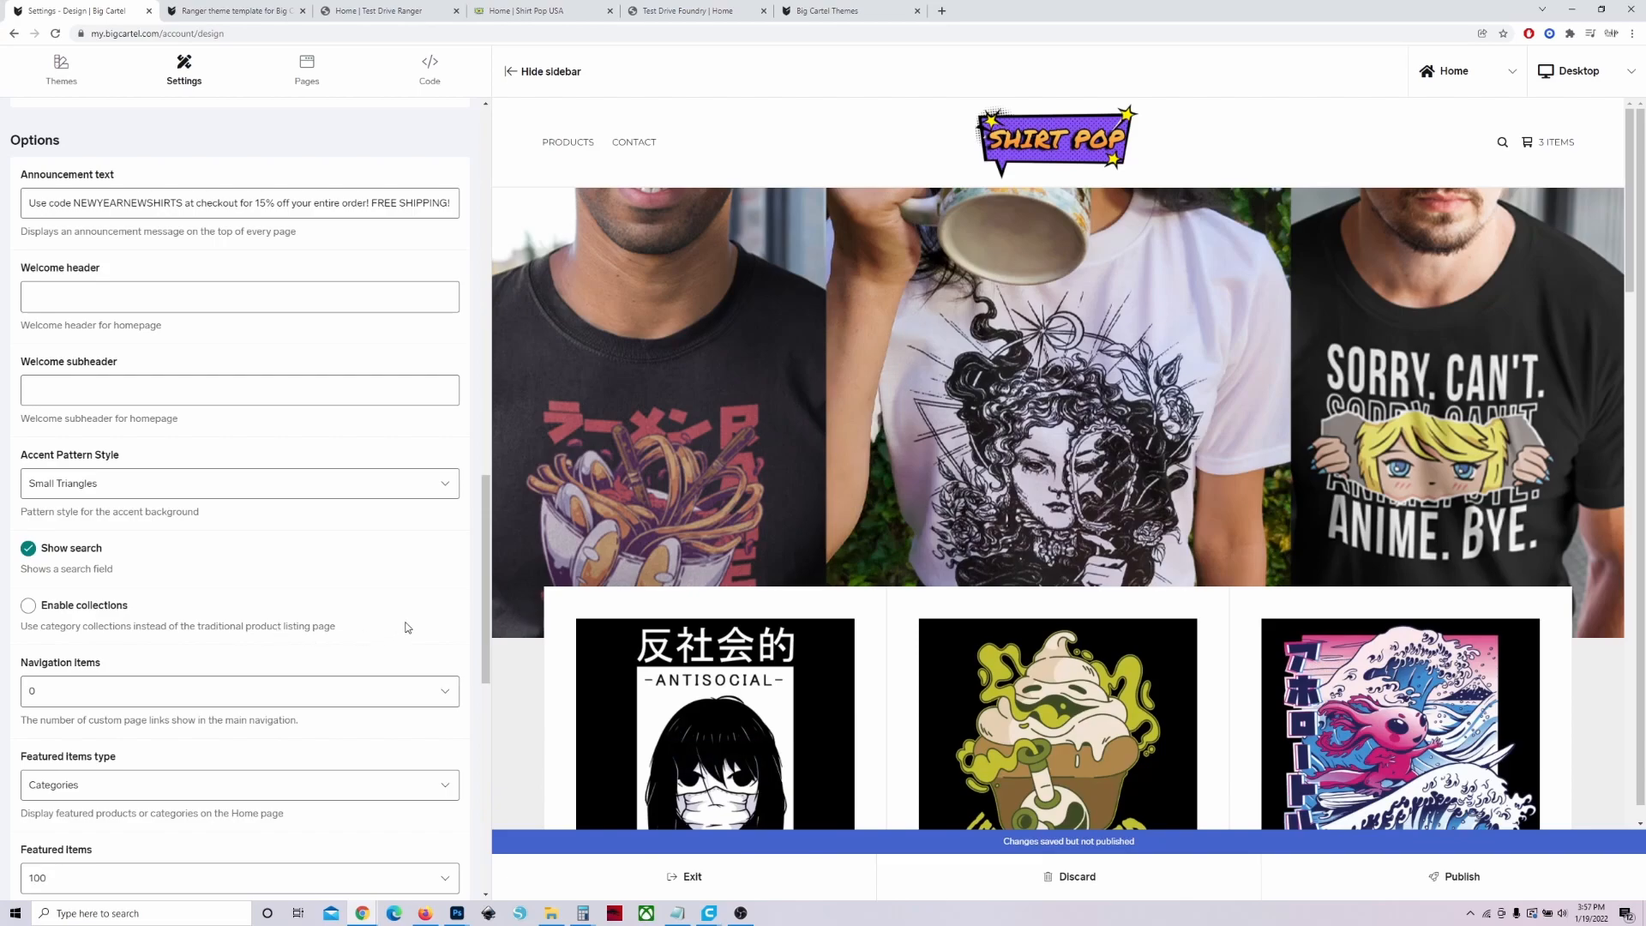
Enable collections and look through the Collections page in the shop preview.
scroll(408, 628, down, 2)
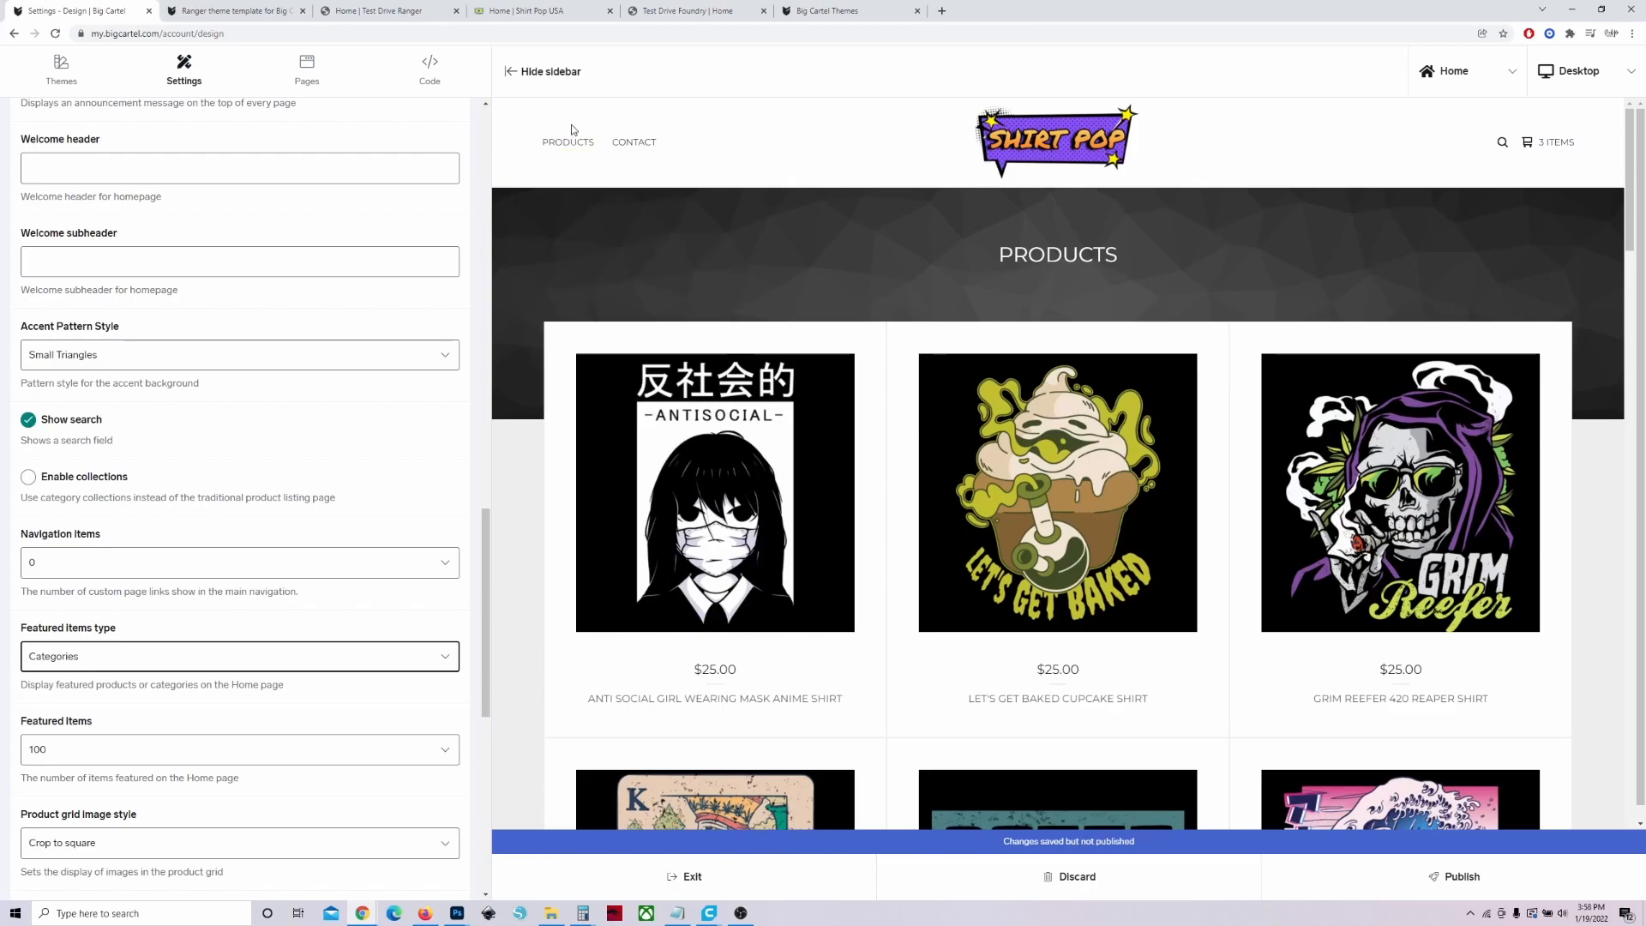
click(28, 477)
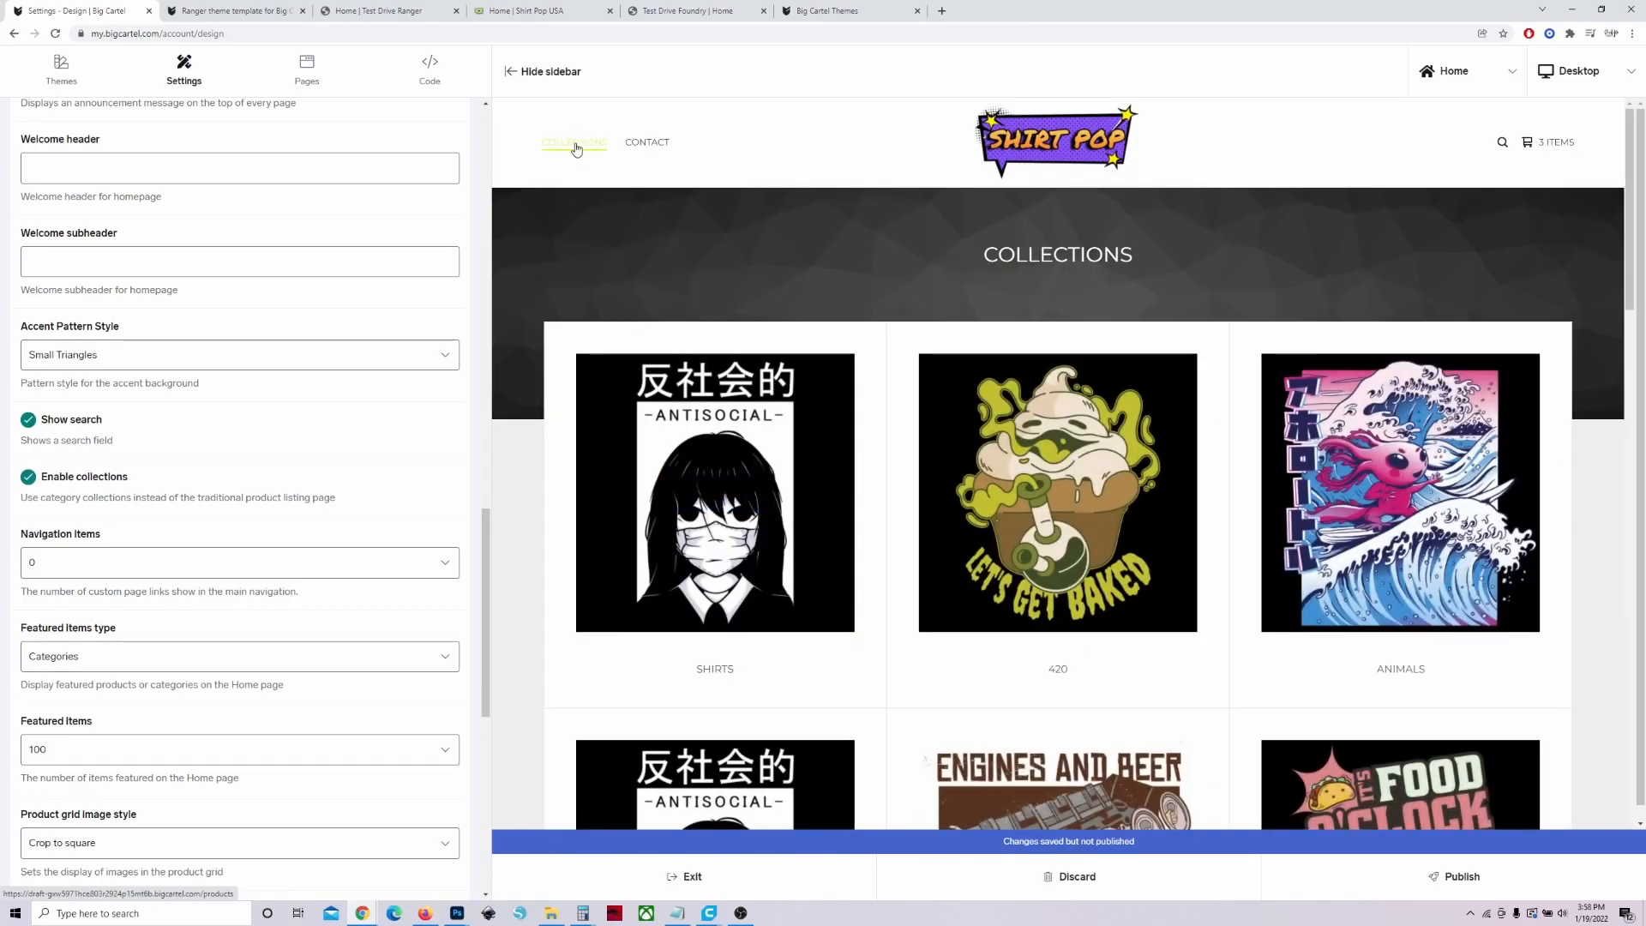
click(574, 144)
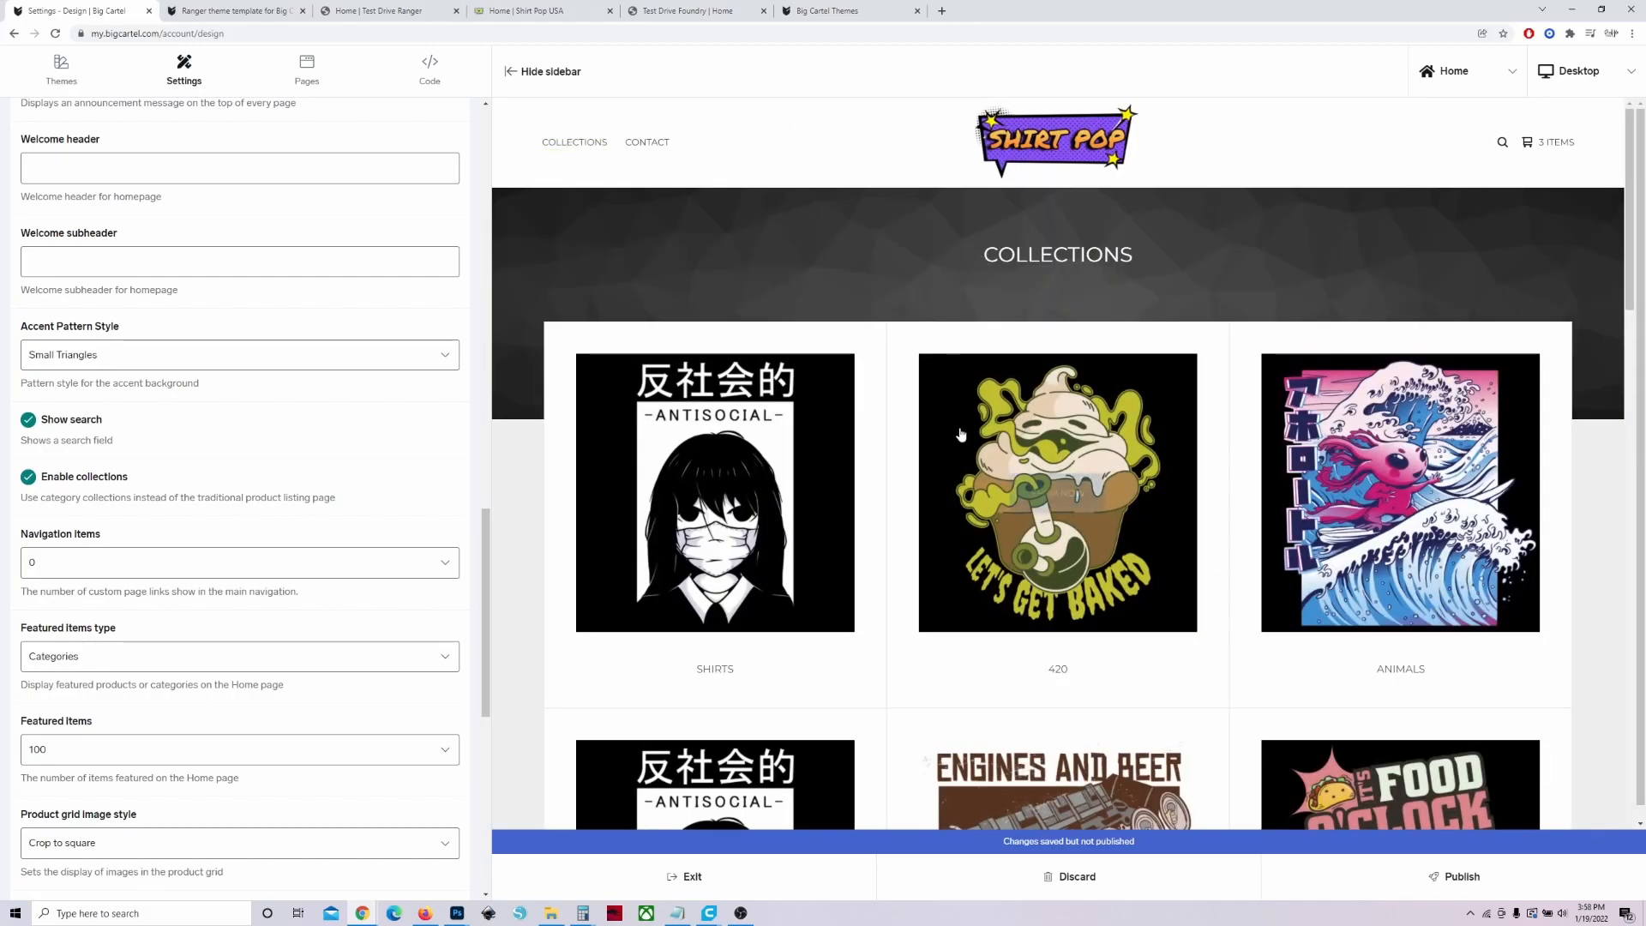
scroll(977, 437, down, 7)
scroll(995, 449, down, 10)
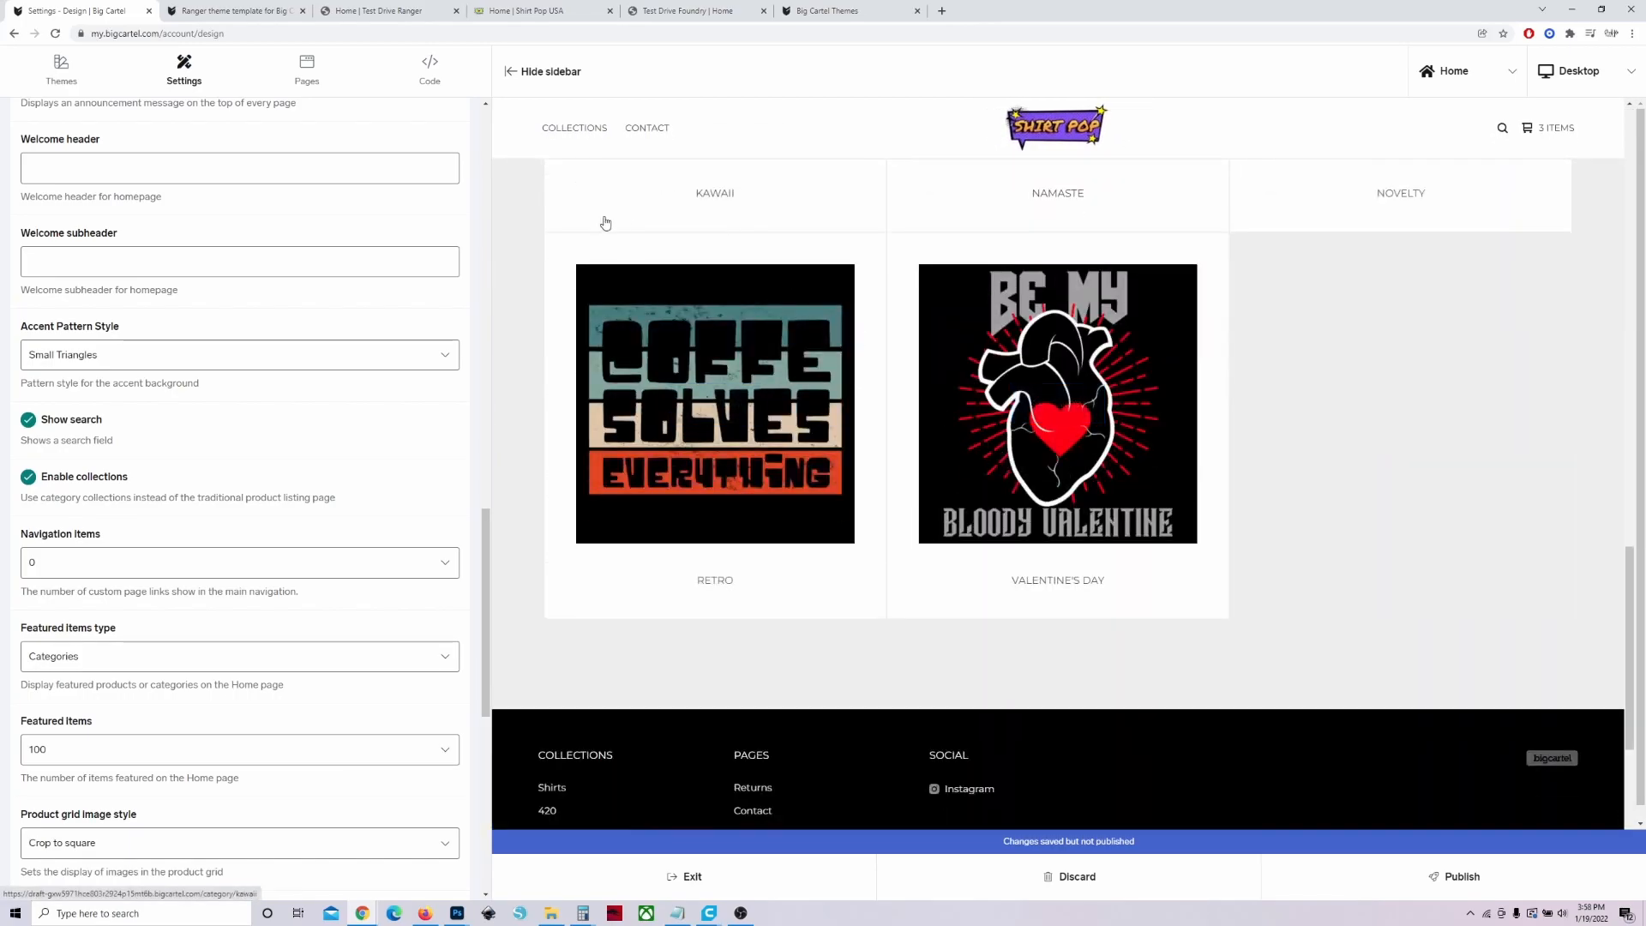
Turn collections off and look through the category grid and the Products list in the home page preview.
click(64, 477)
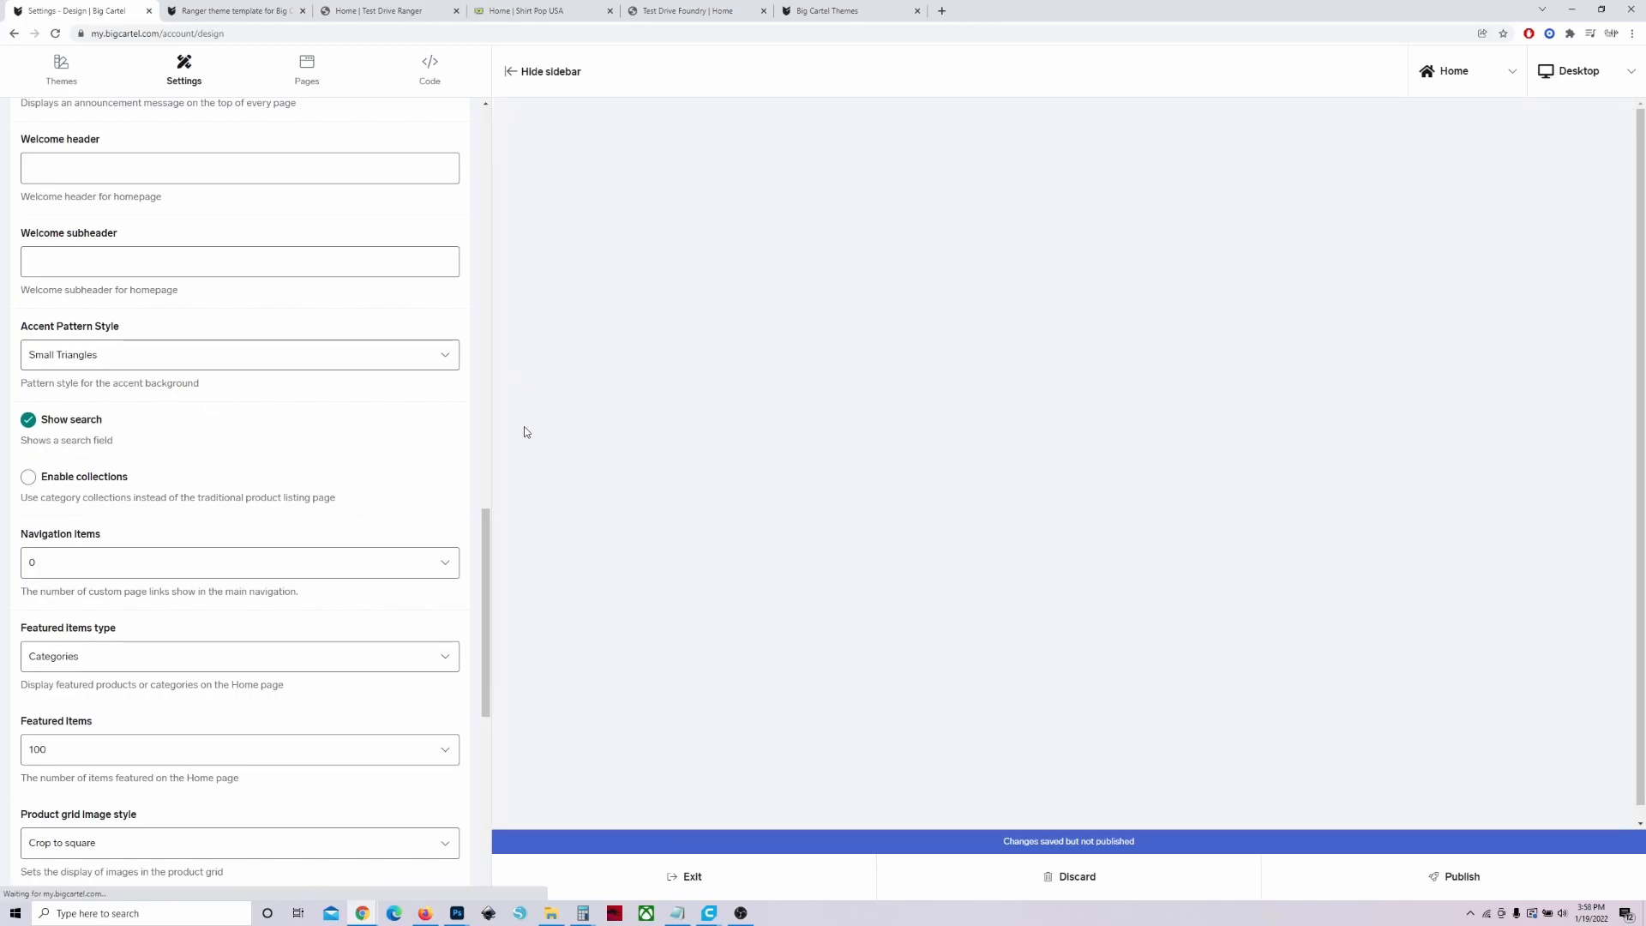
scroll(1005, 493, down, 5)
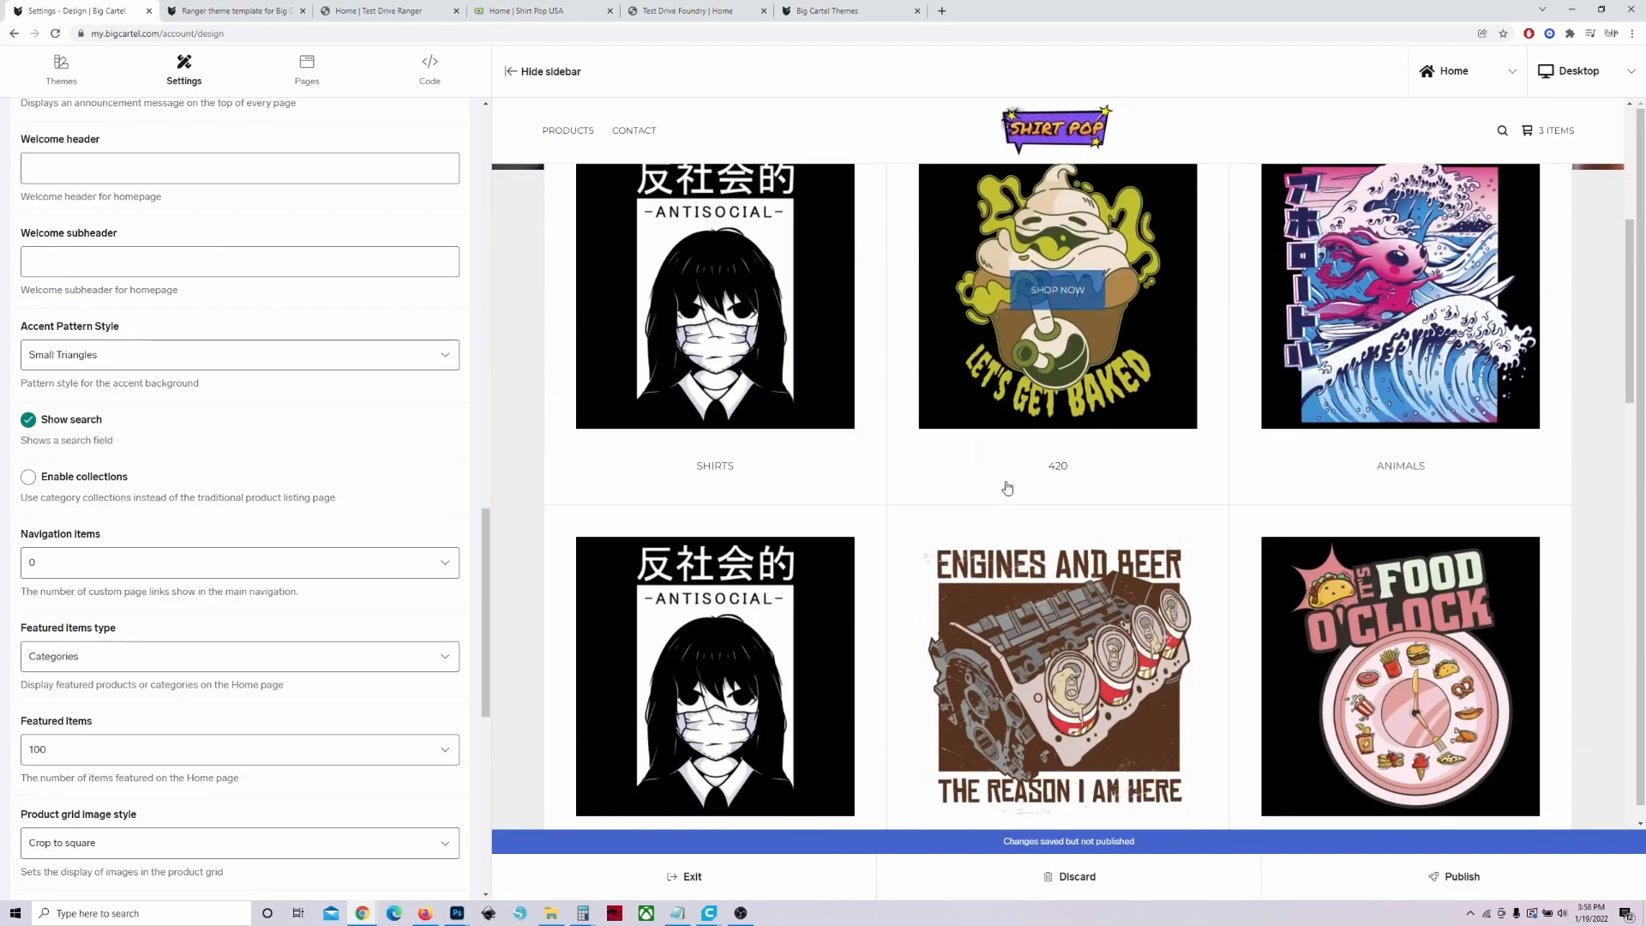
scroll(1010, 491, down, 12)
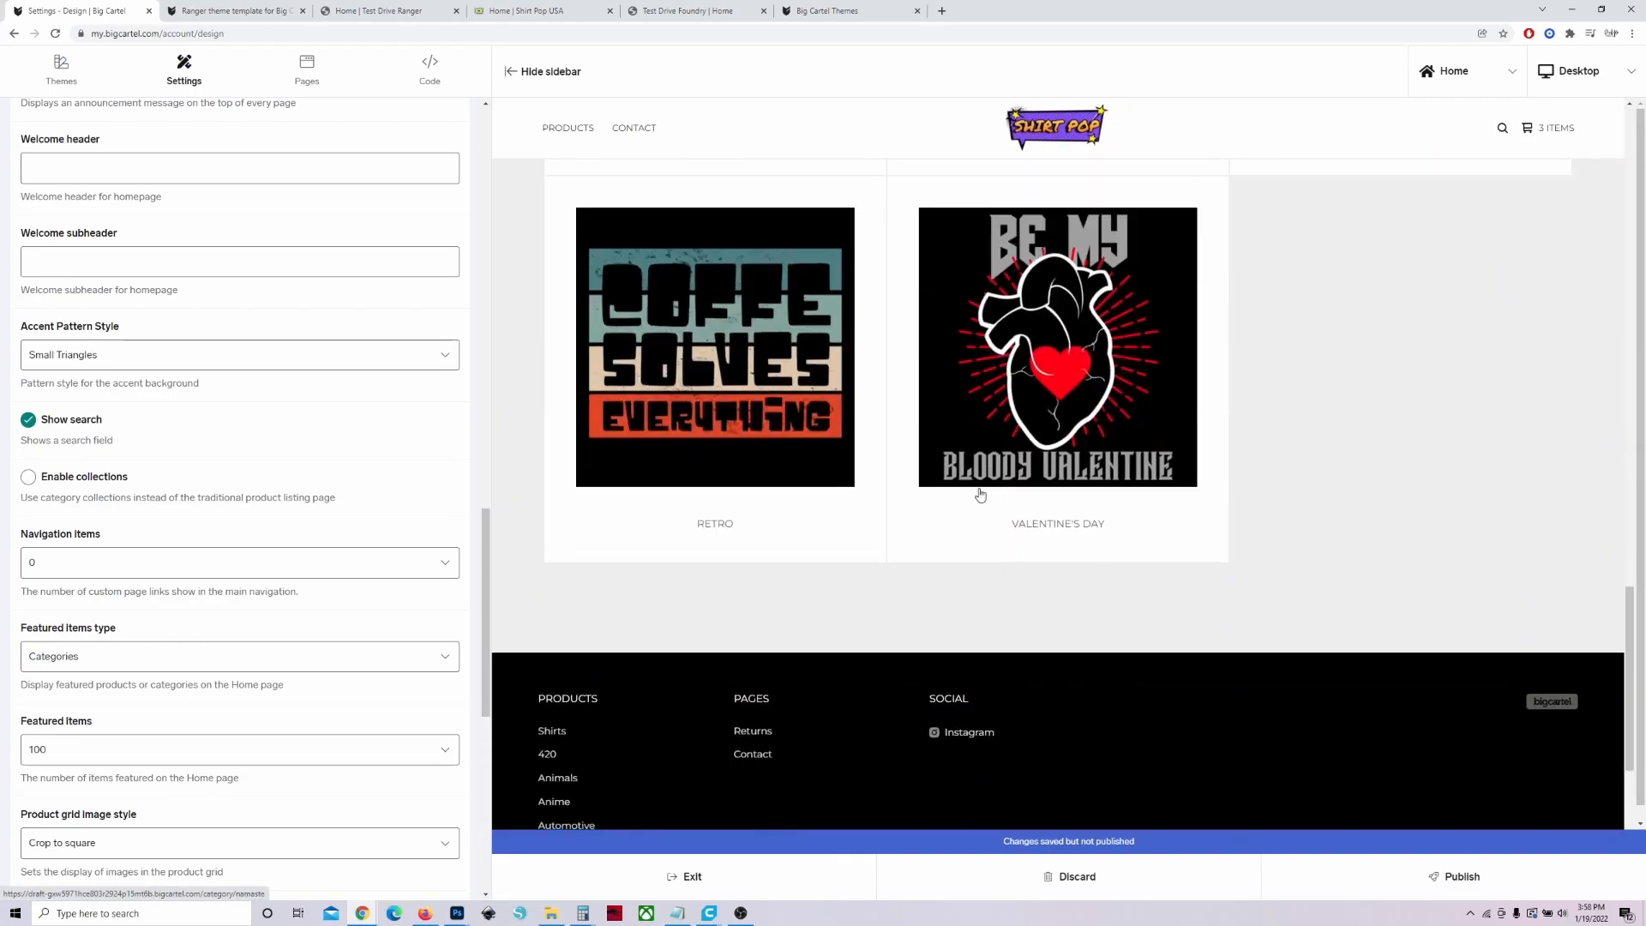
scroll(1018, 537, up, 5)
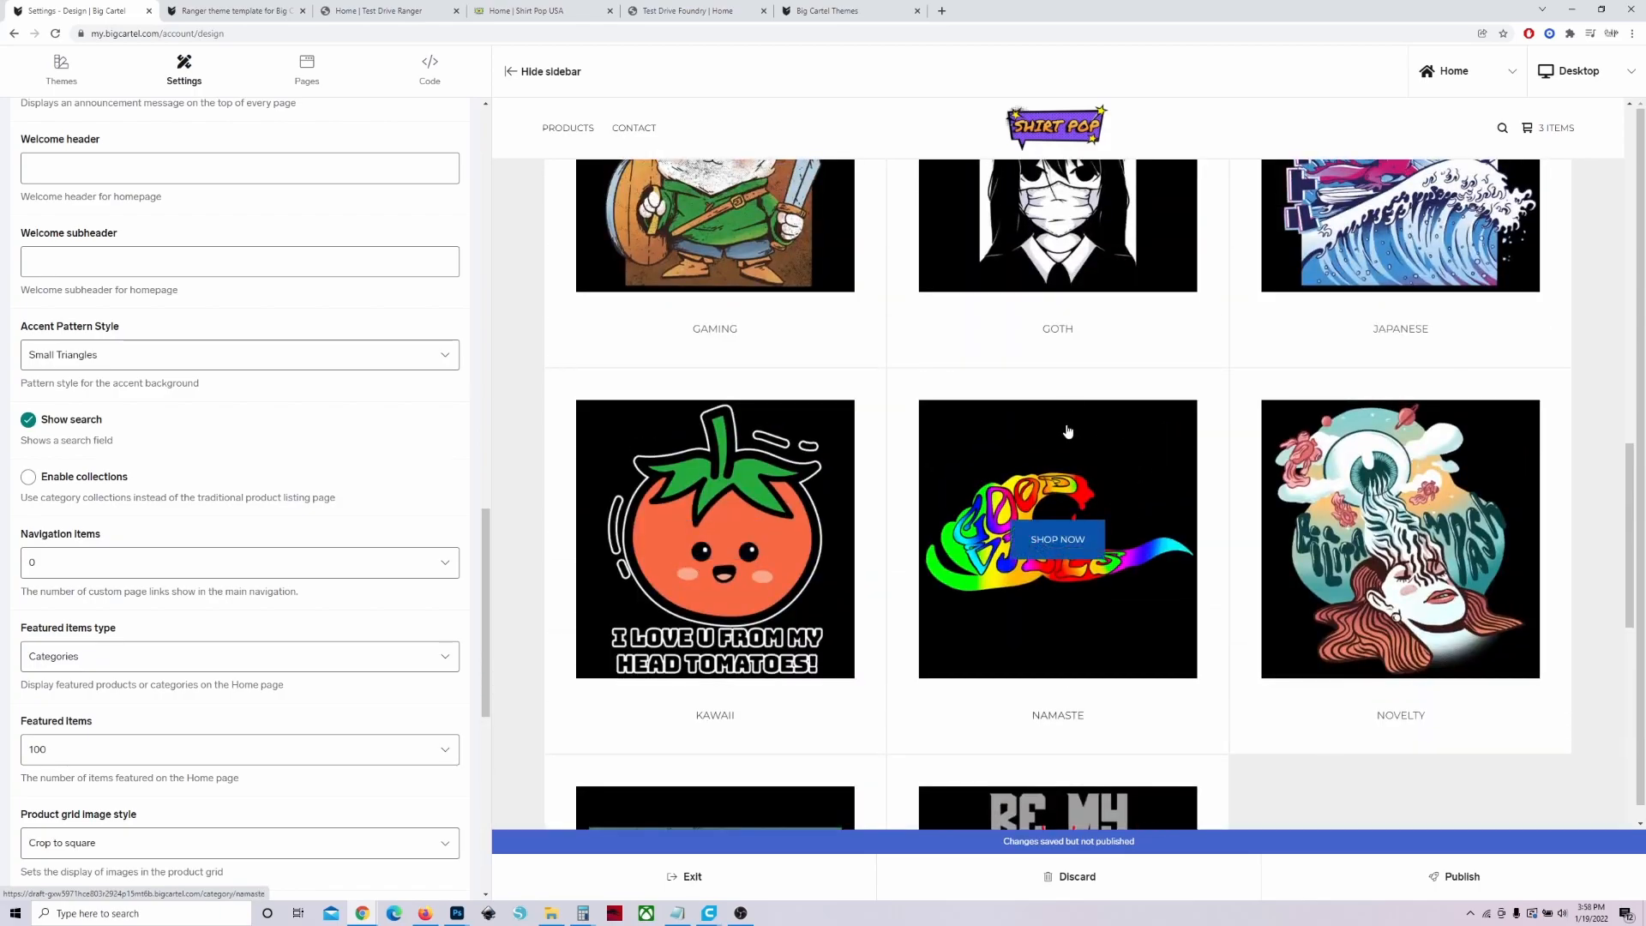
scroll(893, 496, up, 6)
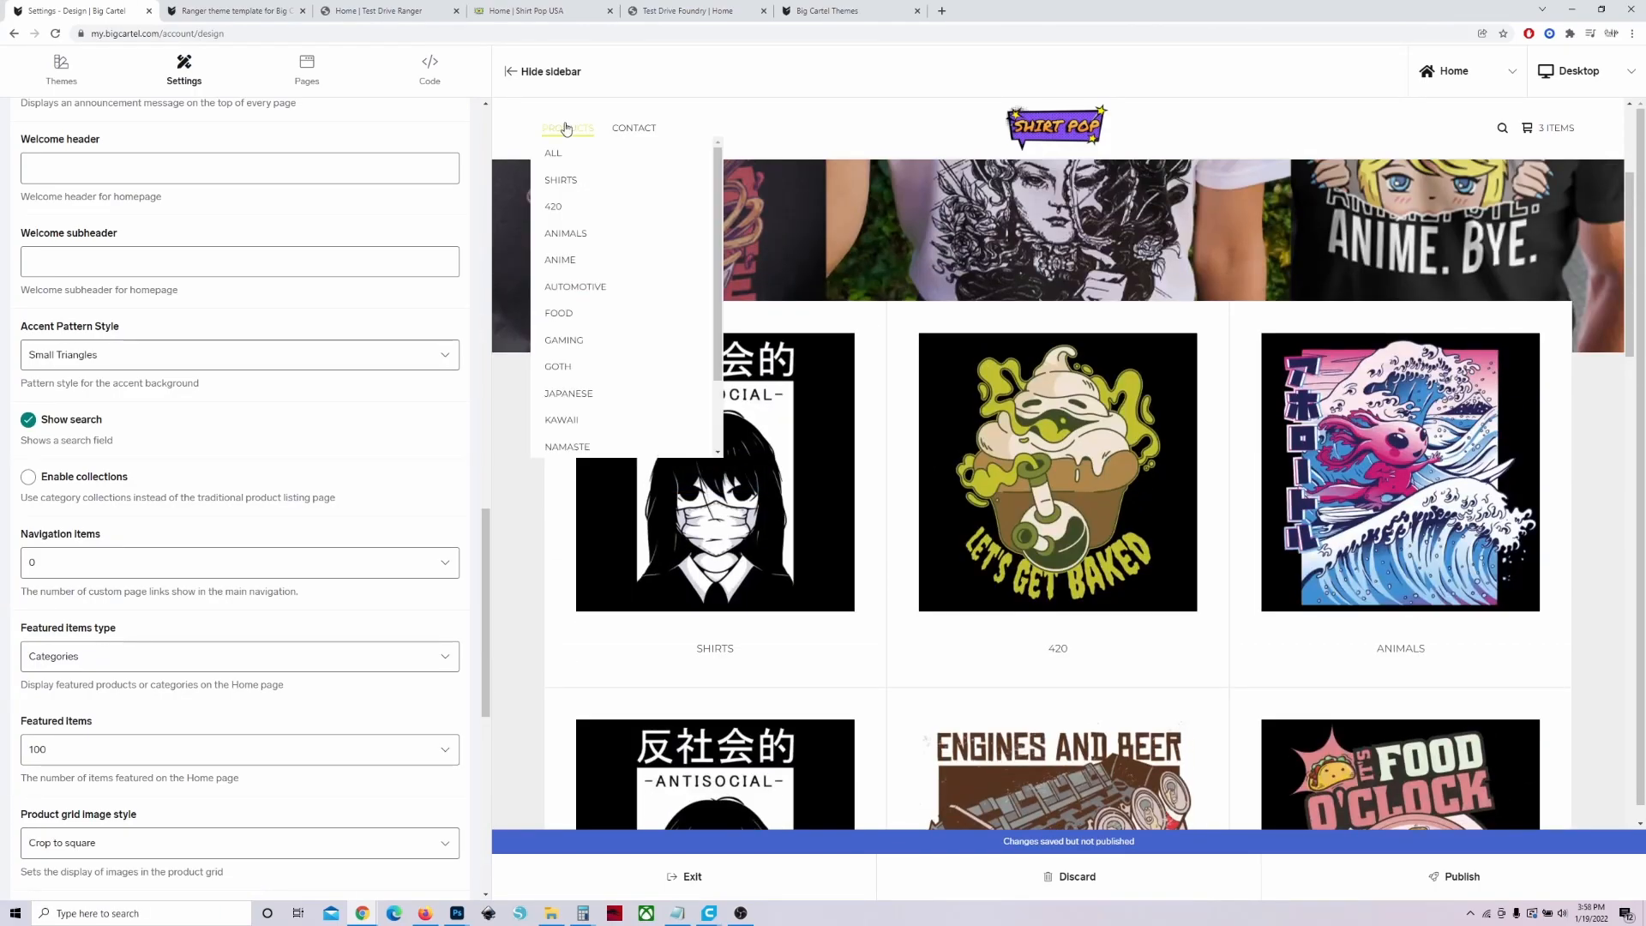
Check the featured items type options, keep Categories selected, and compare the choice with the home page preview.
scroll(95, 480, down, 2)
click(104, 434)
click(104, 434)
scroll(103, 434, down, 2)
click(114, 403)
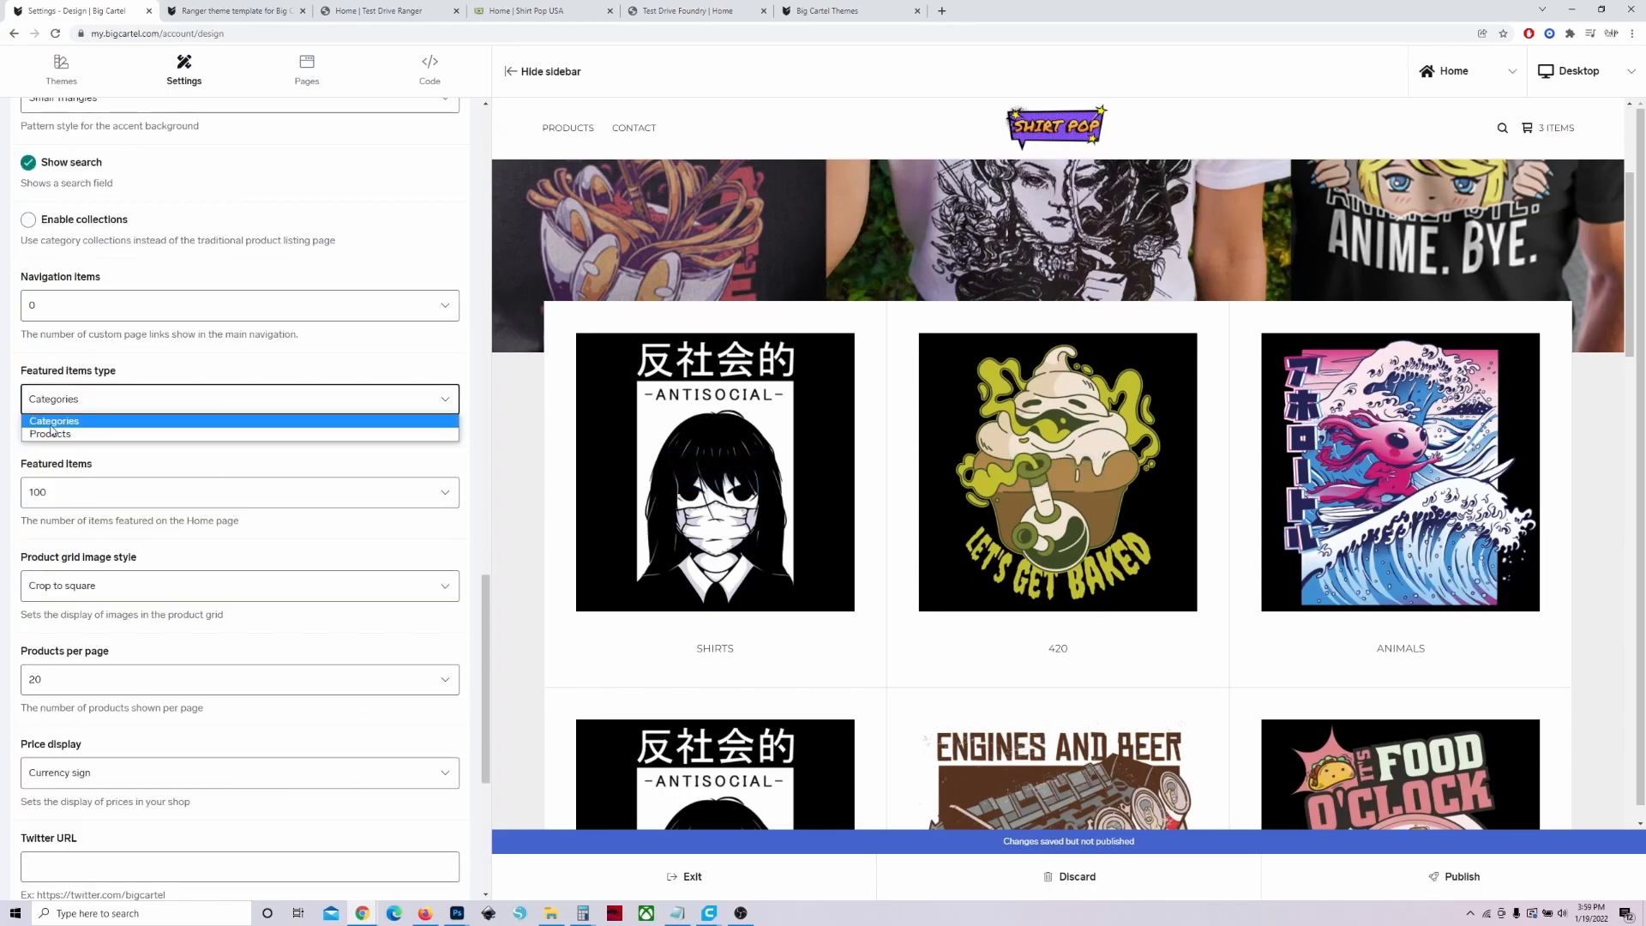
click(174, 426)
scroll(1040, 583, down, 2)
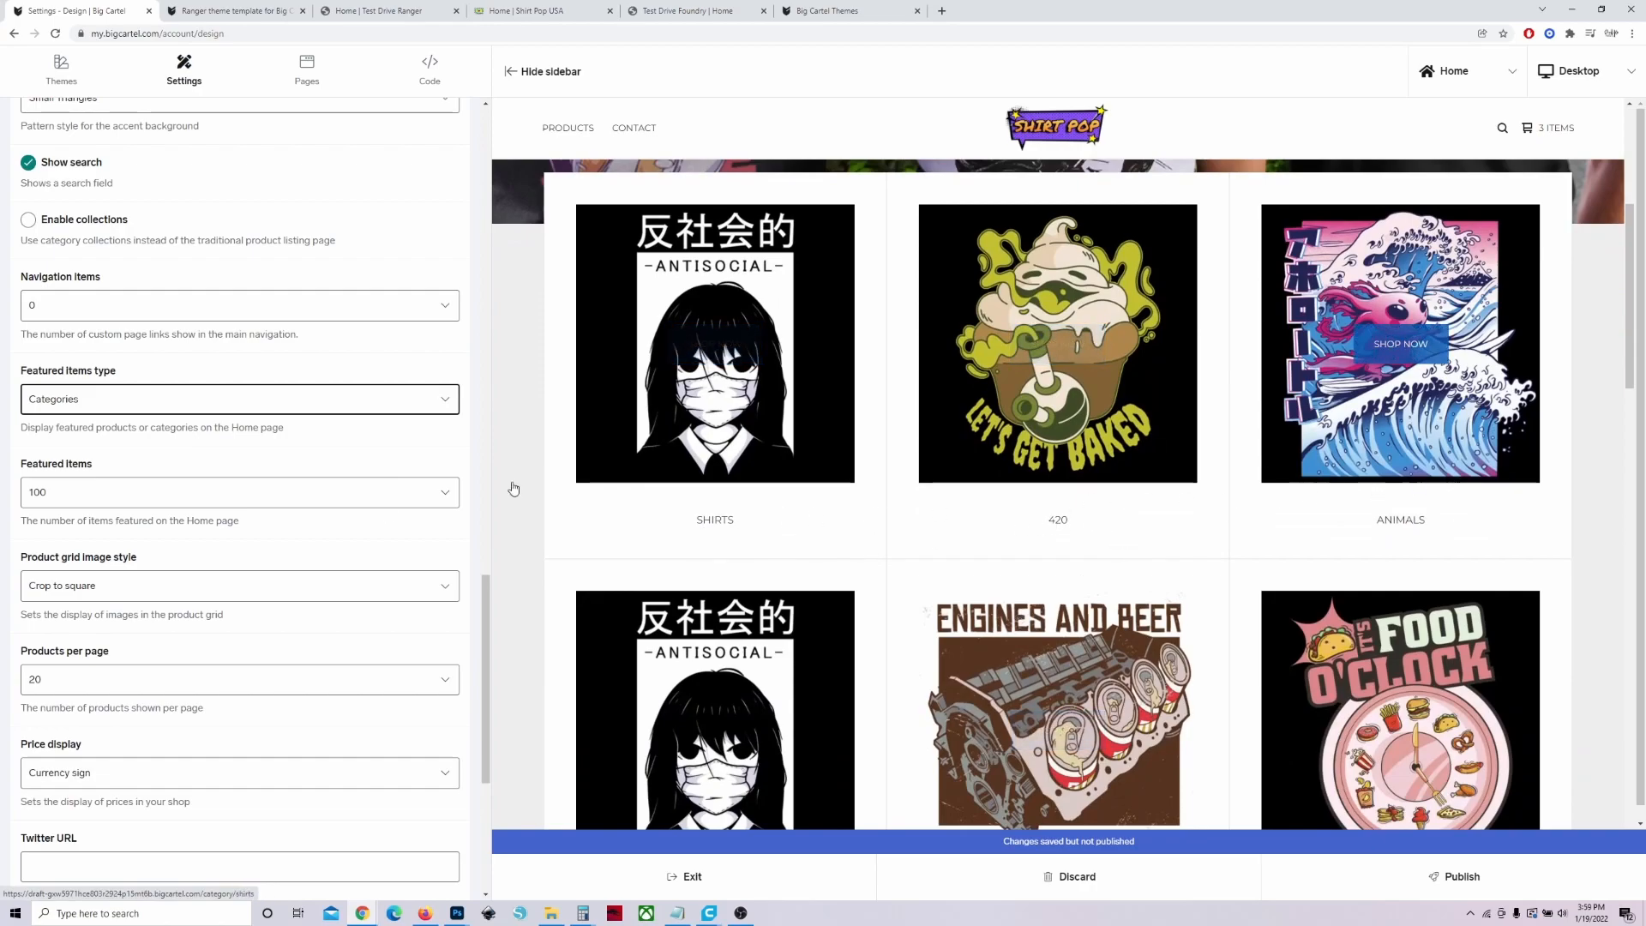
Check the featured items setting against the home page preview, from the category grid down to the footer.
click(79, 406)
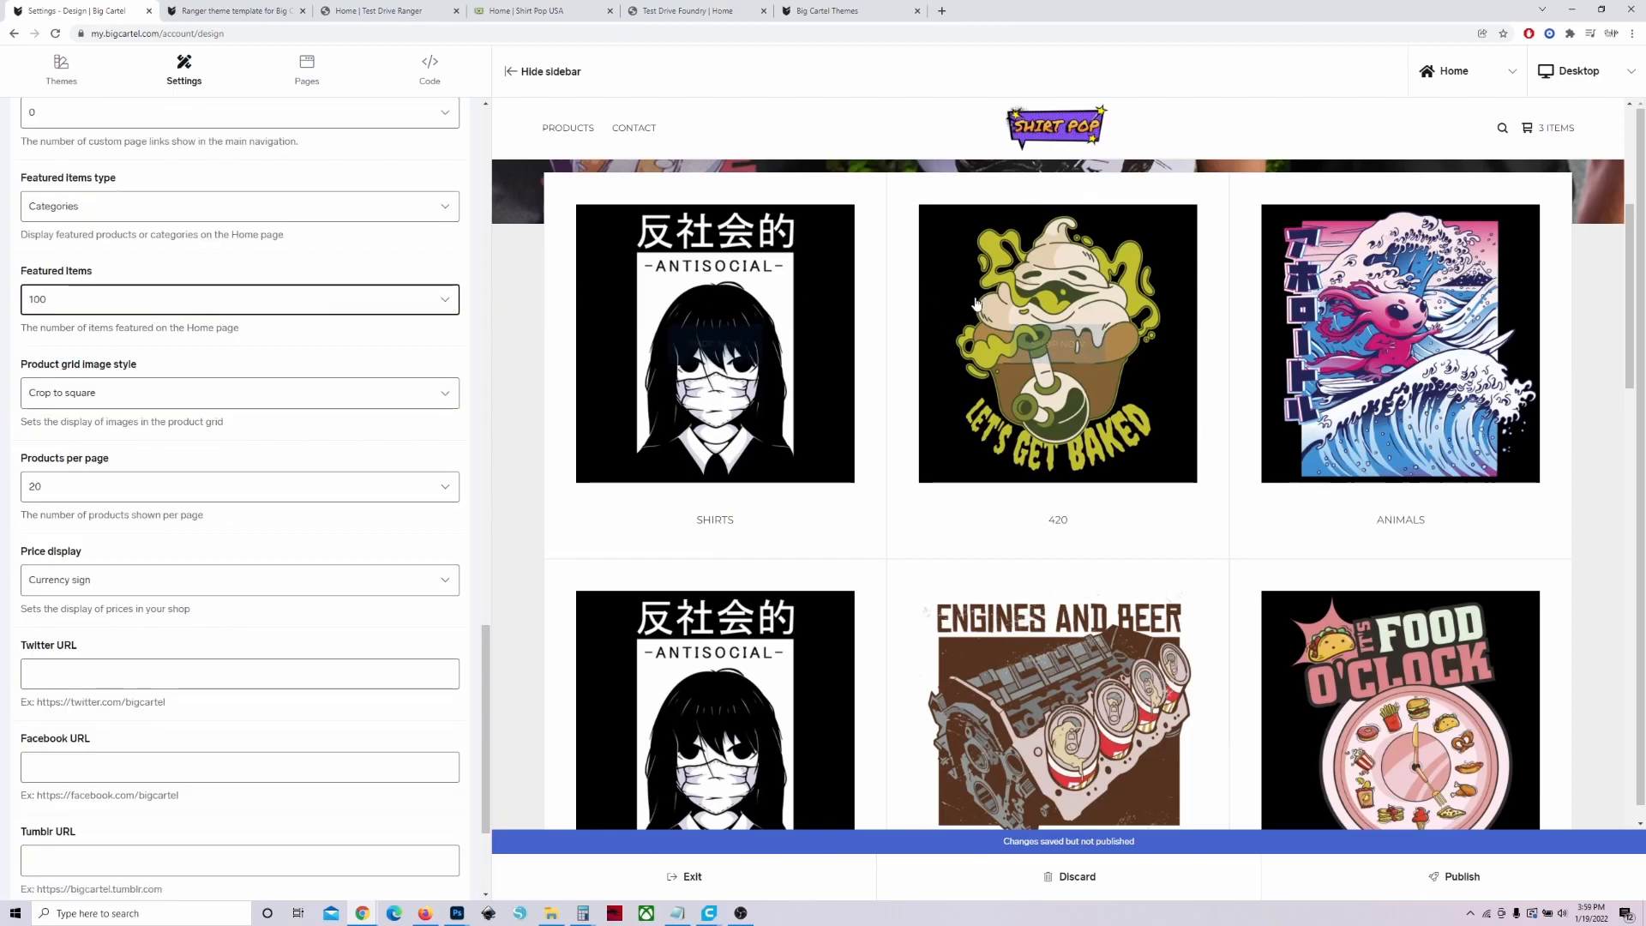
scroll(1325, 387, down, 16)
scroll(1284, 452, down, 3)
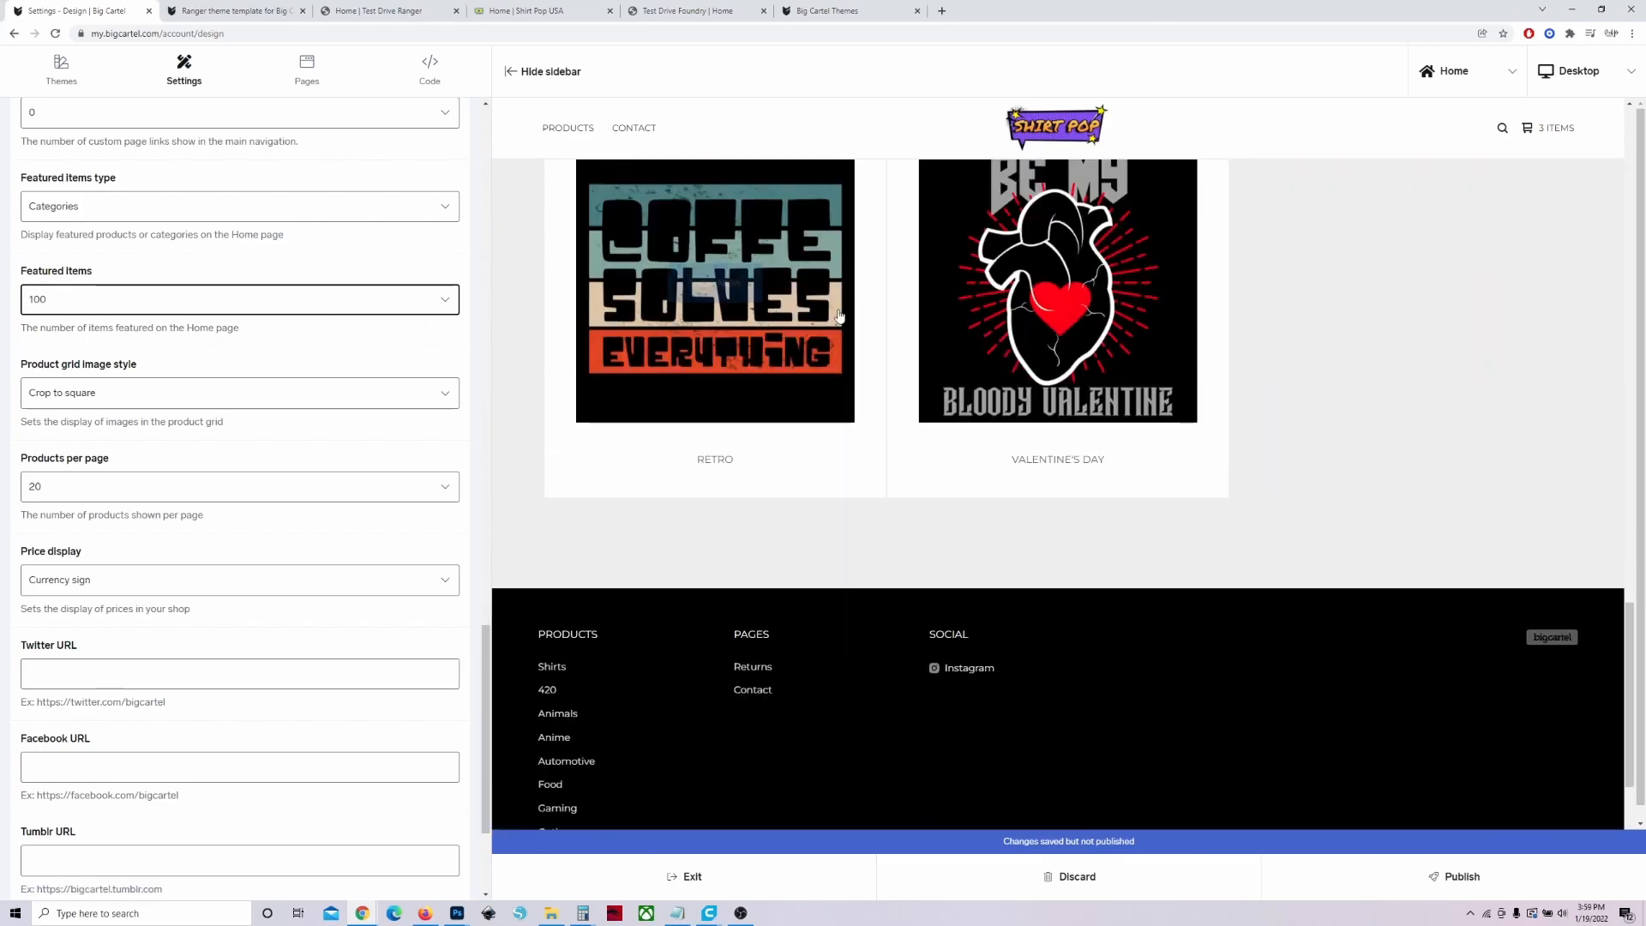
scroll(1102, 591, up, 6)
scroll(1102, 591, down, 6)
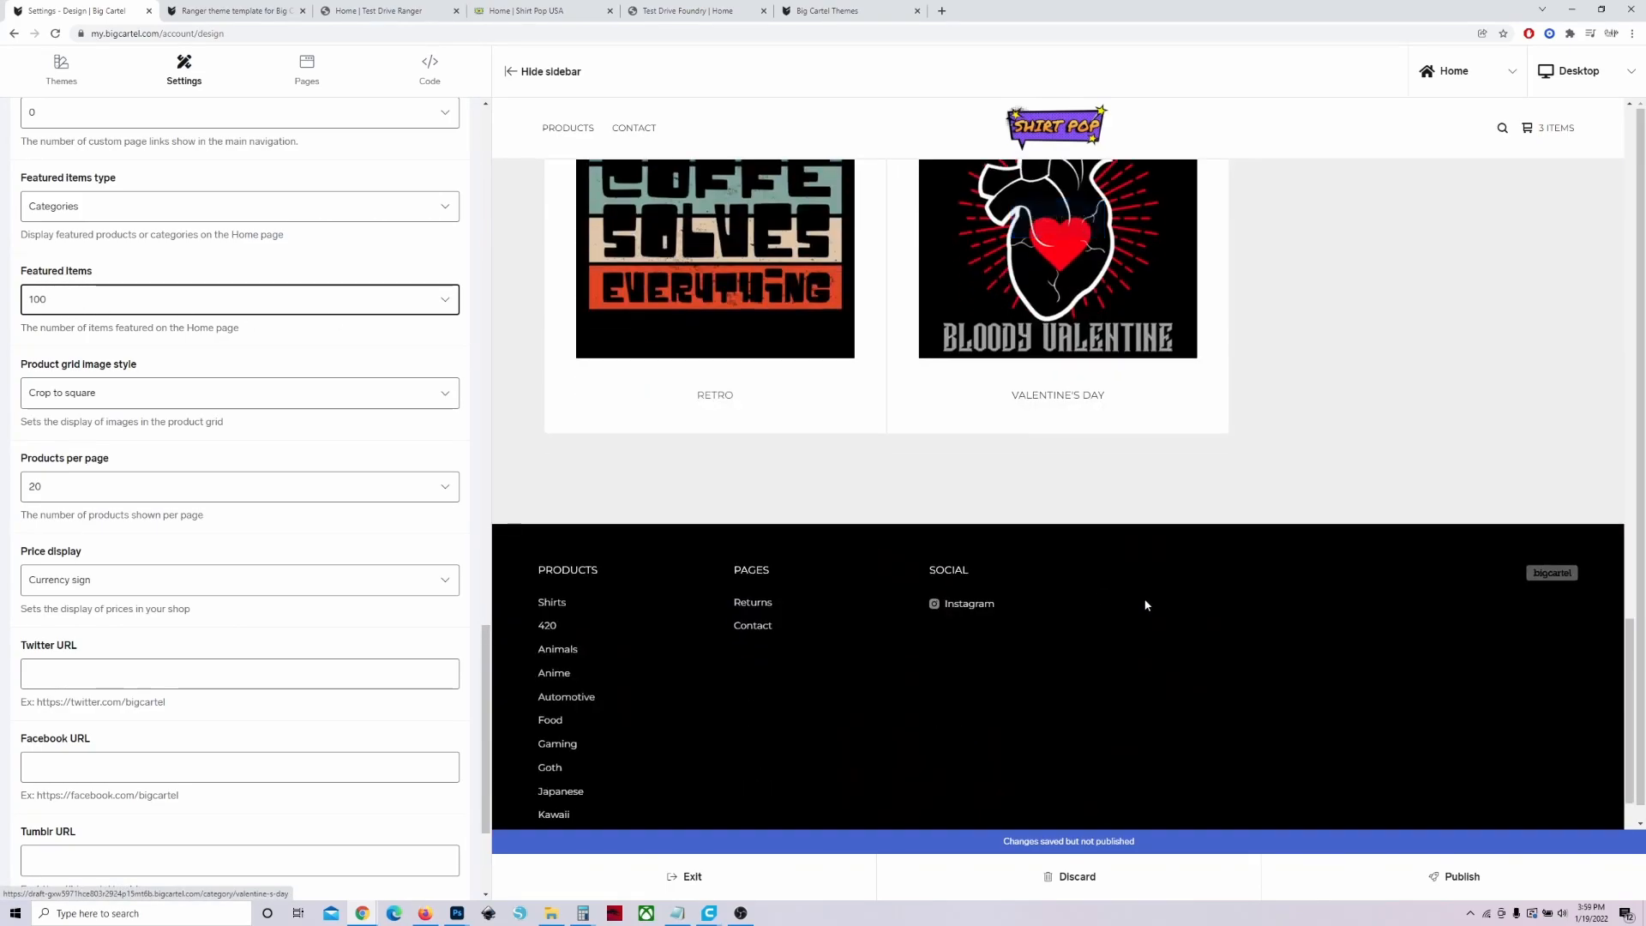
Try Fit to square as the product grid image style, compare it in the home page preview, and restore Crop to square.
scroll(1177, 614, up, 1)
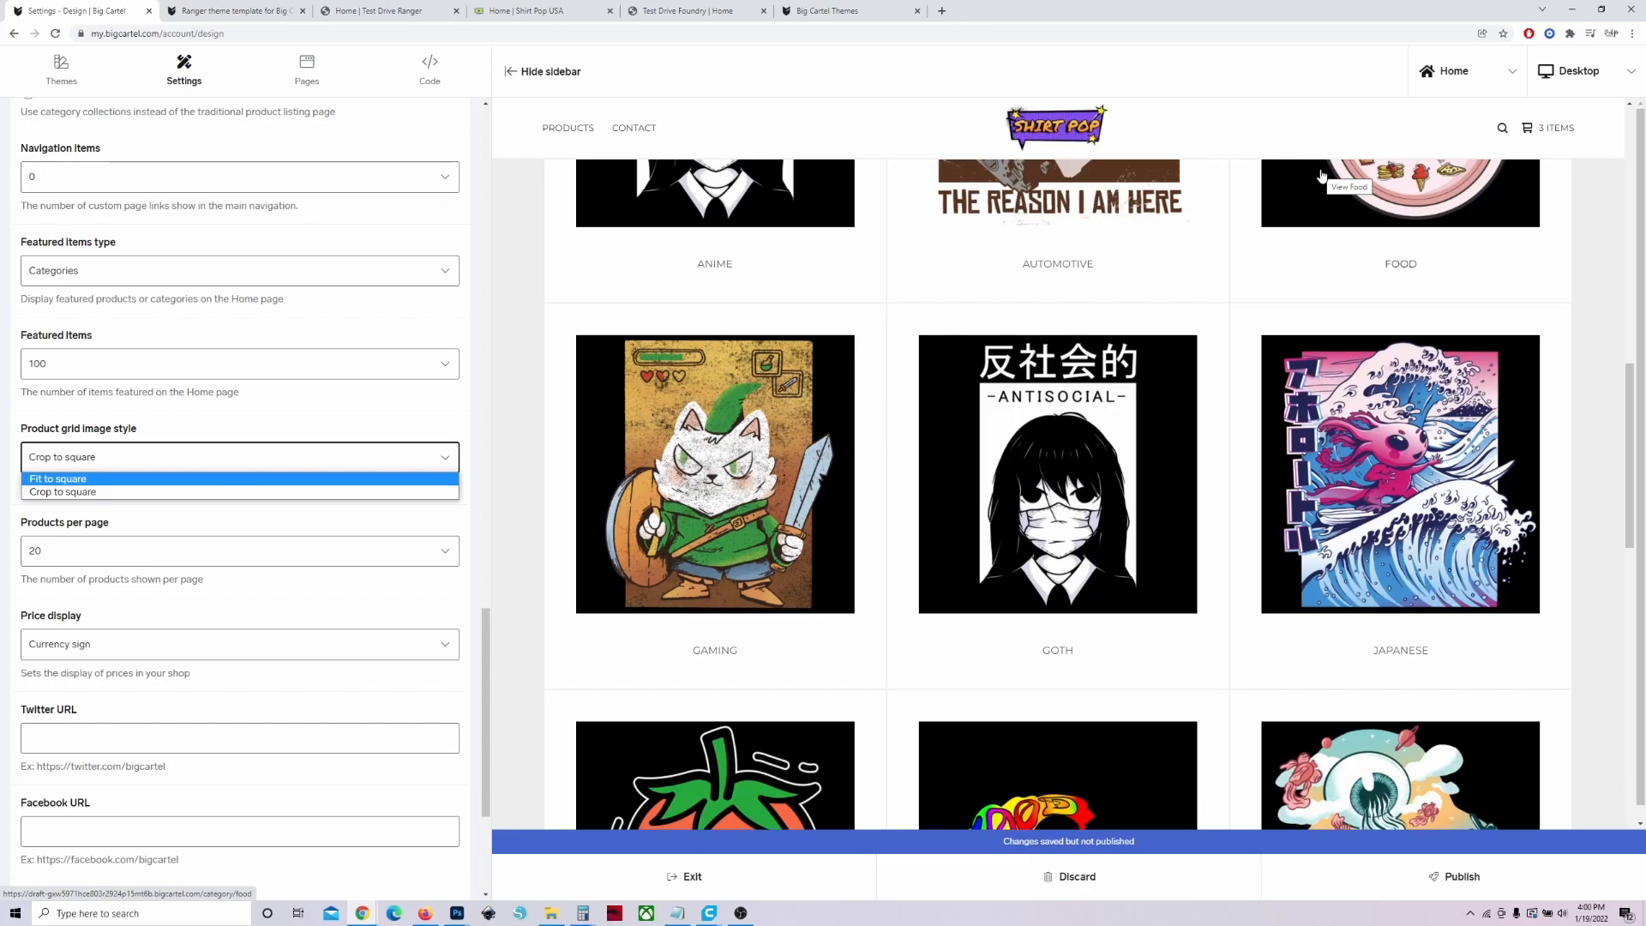
key(Return)
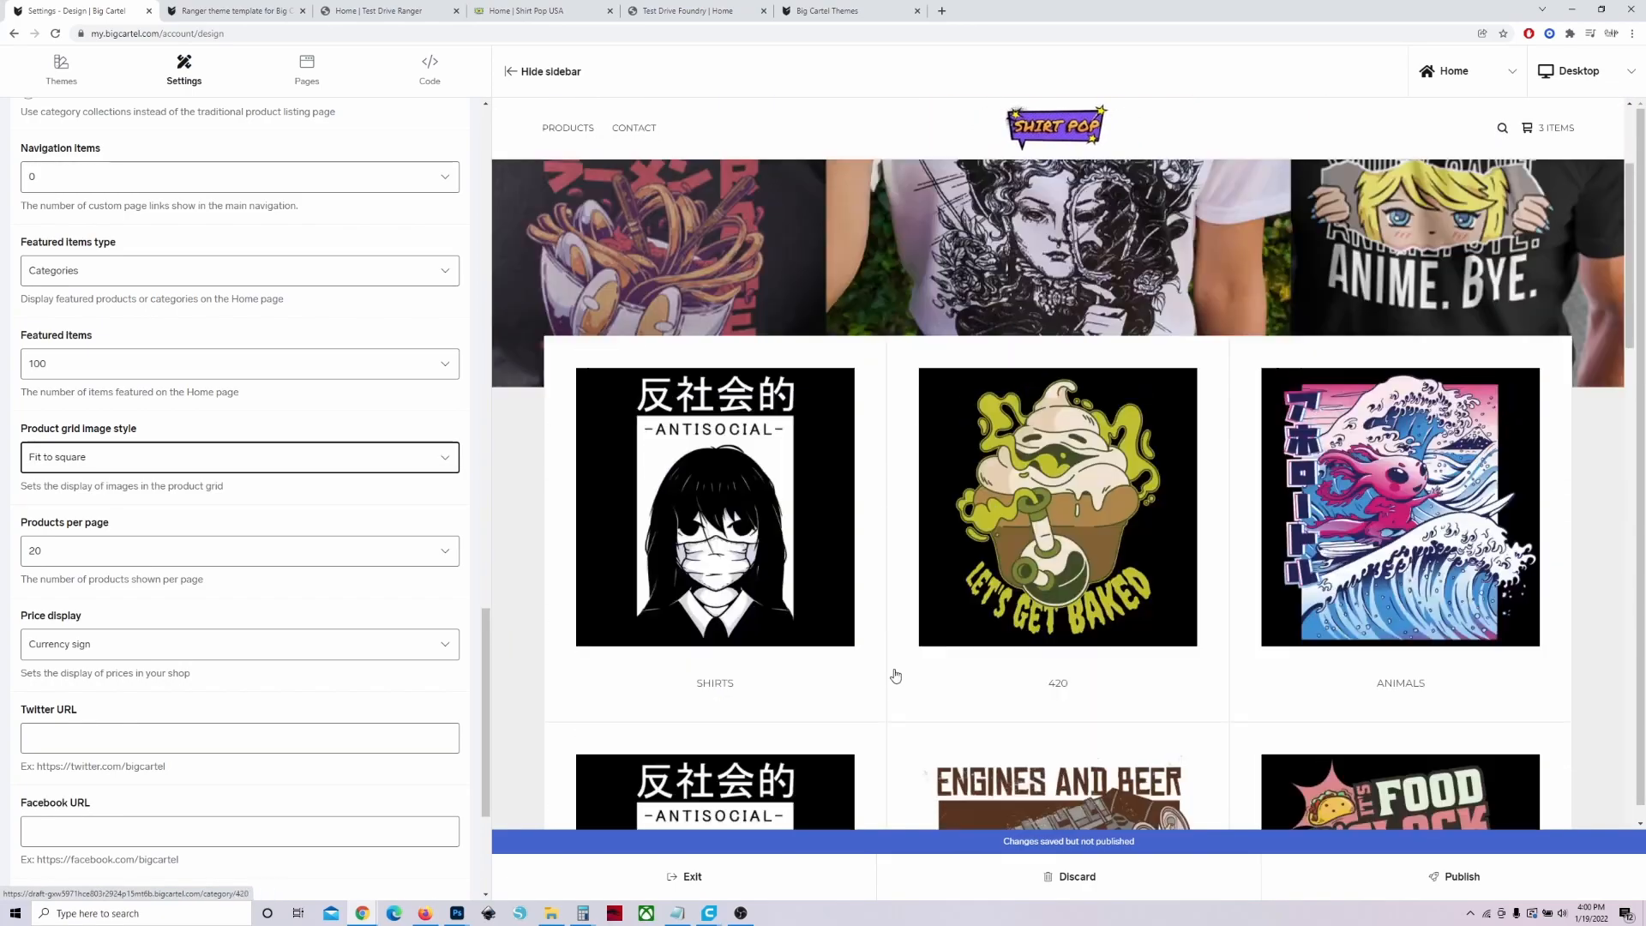
scroll(774, 726, down, 10)
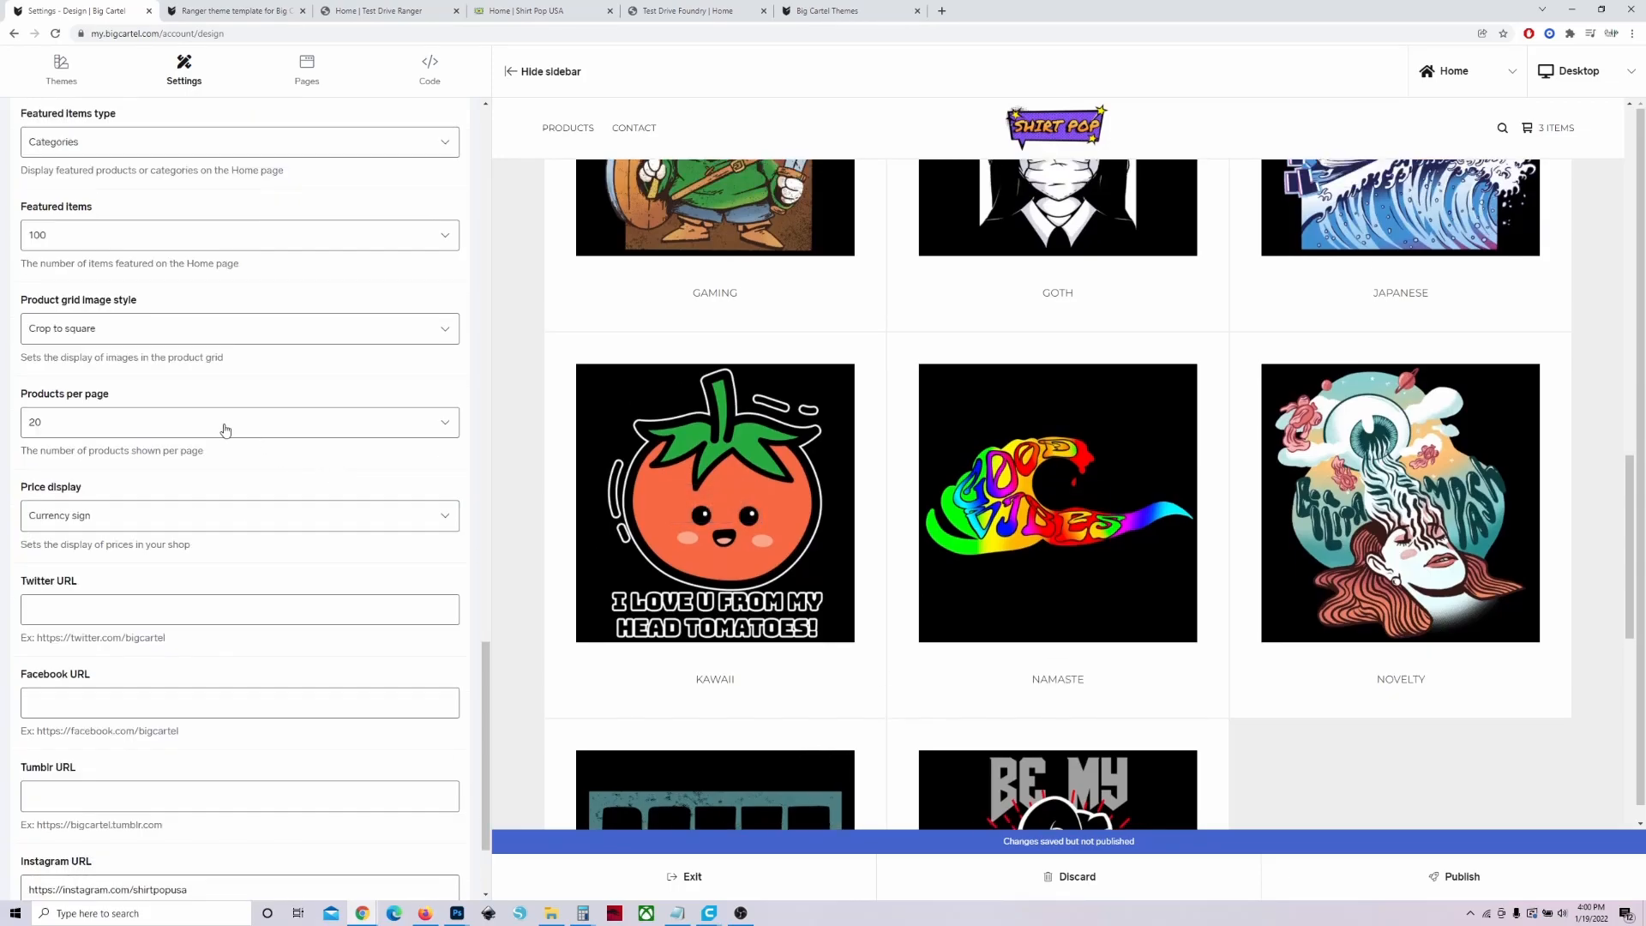
Check the products per page setting, keep 20, and look through the Namaste category page in a separate tab.
click(225, 430)
click(243, 388)
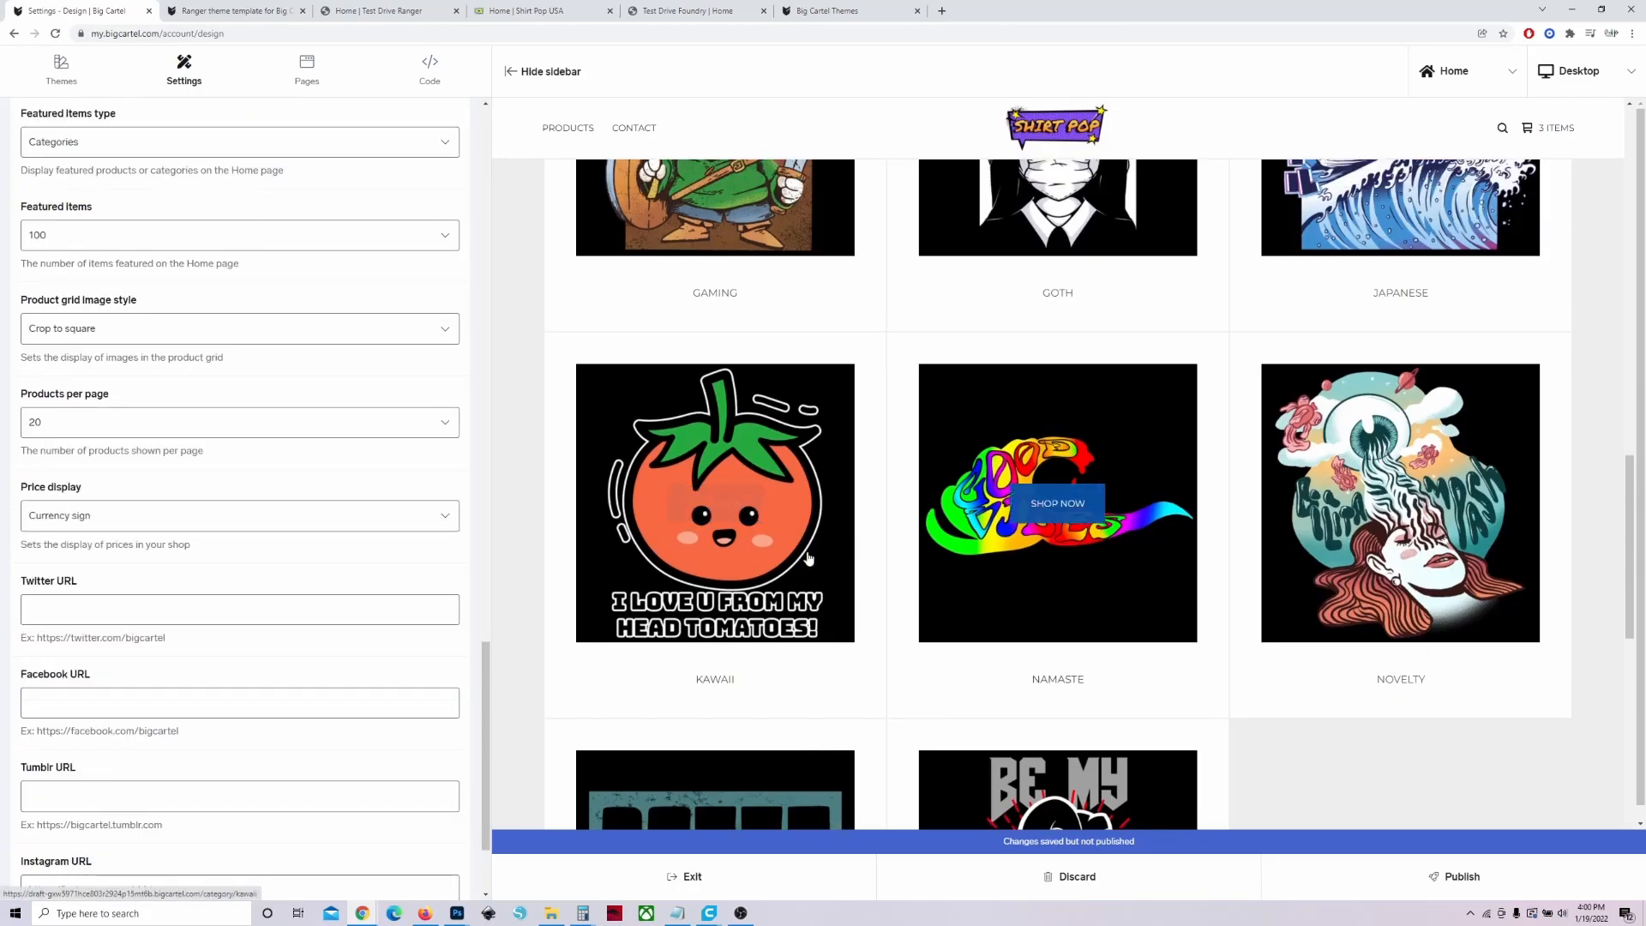
middle_click(961, 523)
click(251, 11)
scroll(1040, 631, down, 5)
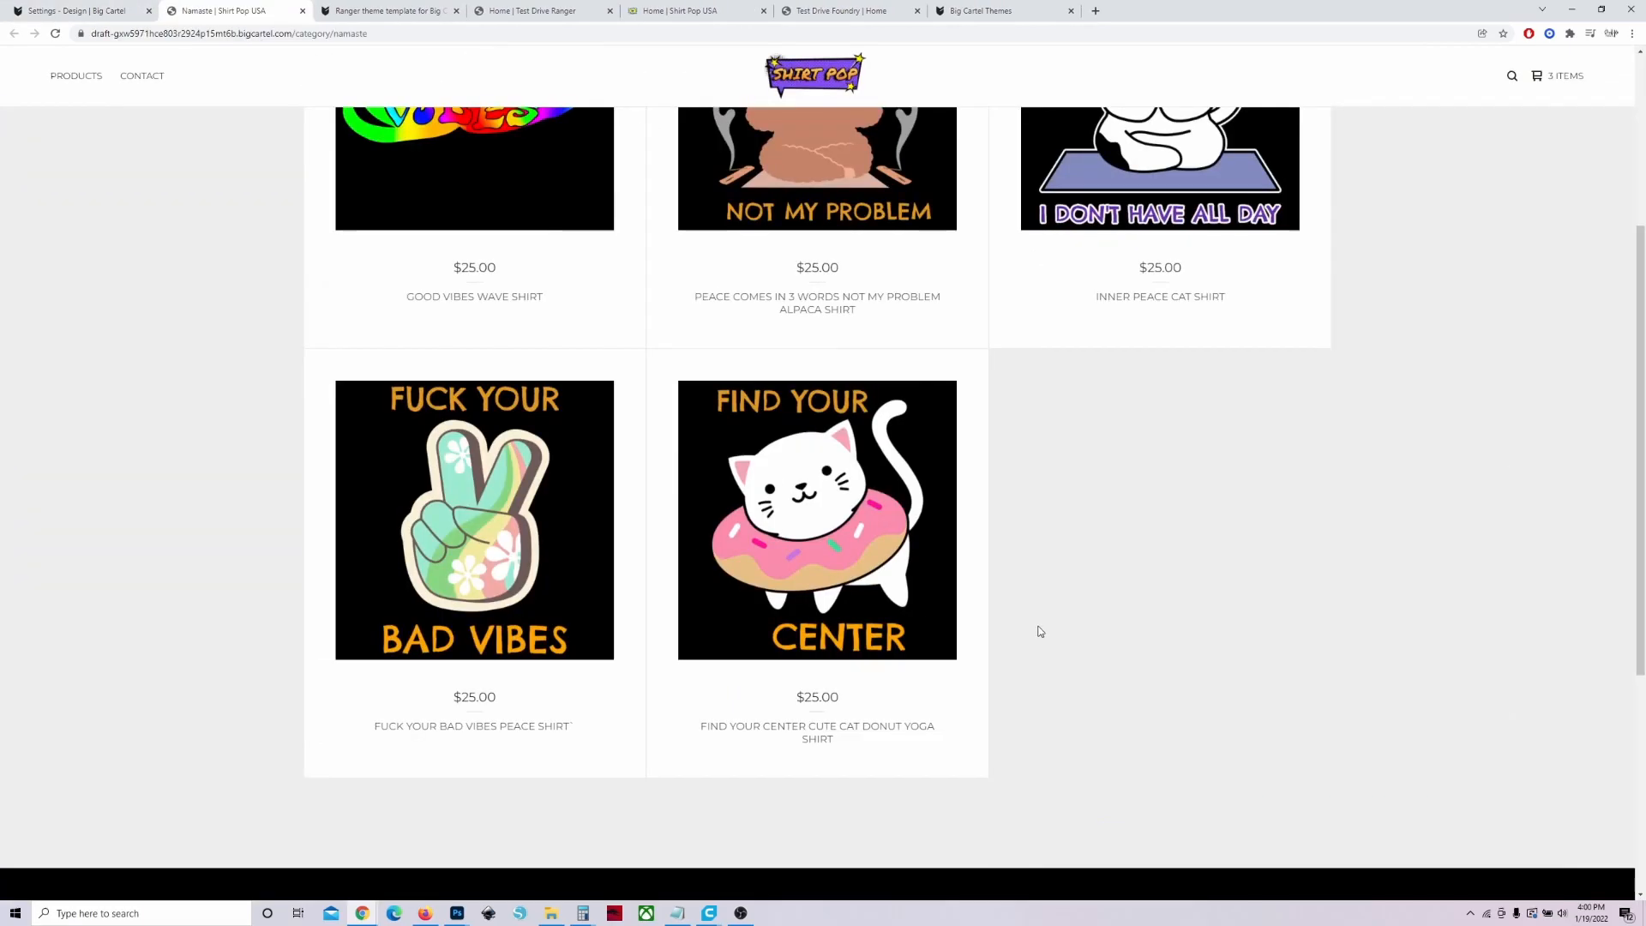
scroll(1040, 631, down, 1)
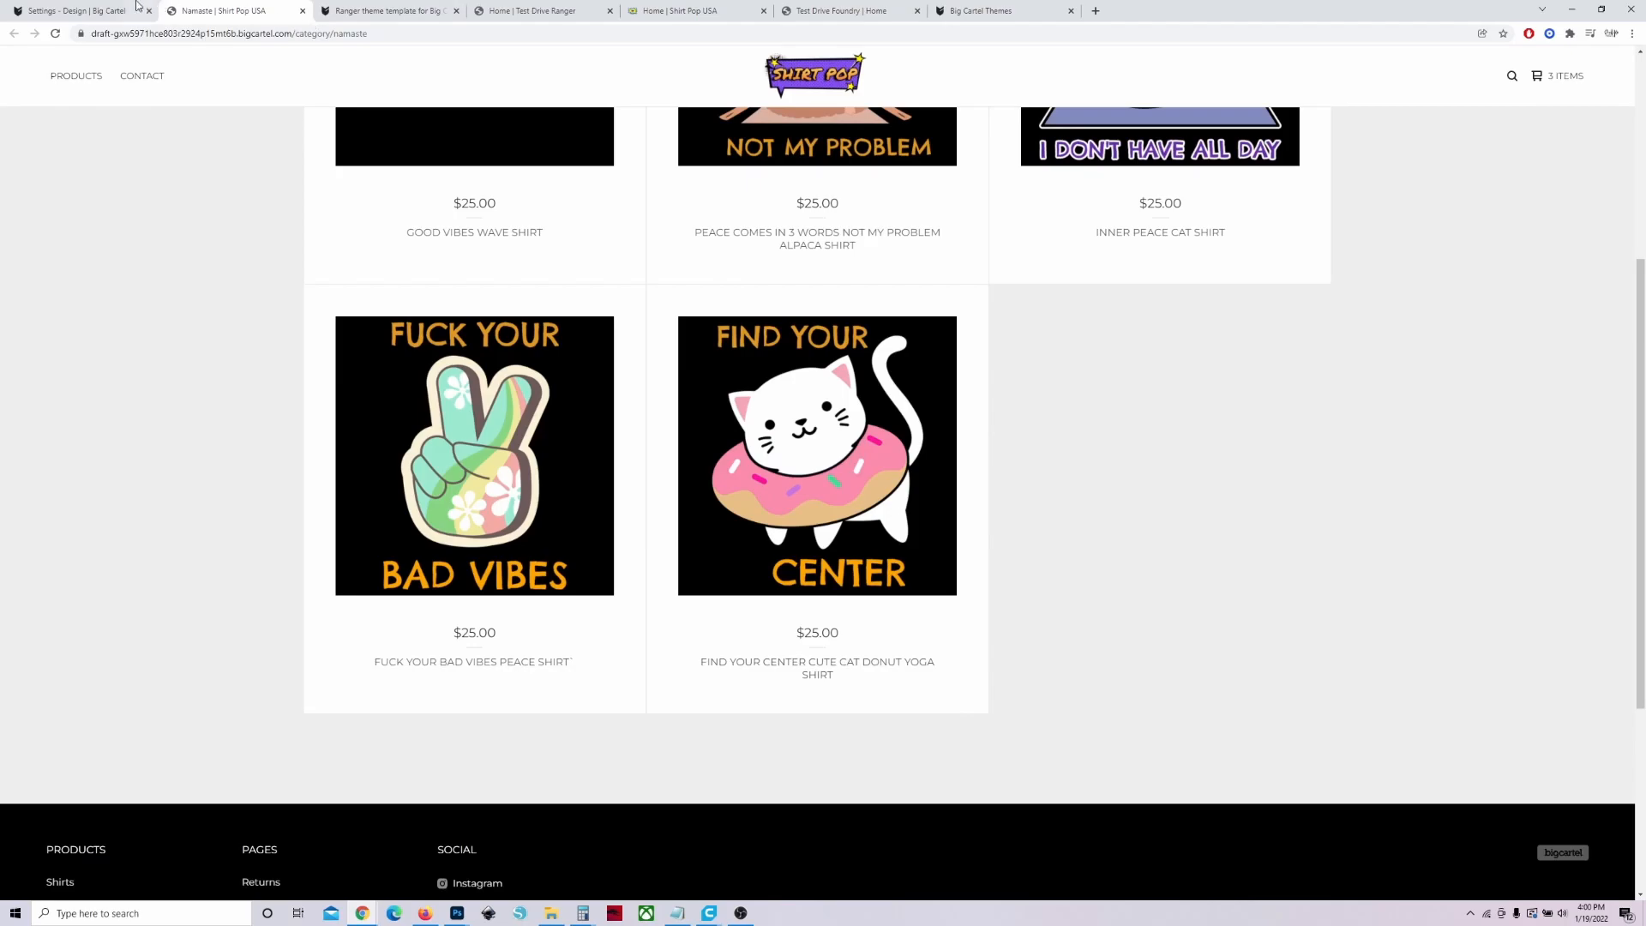
click(302, 10)
Review the price display options, keeping Currency sign, and compare the social media URL fields with the footer's social links.
click(298, 446)
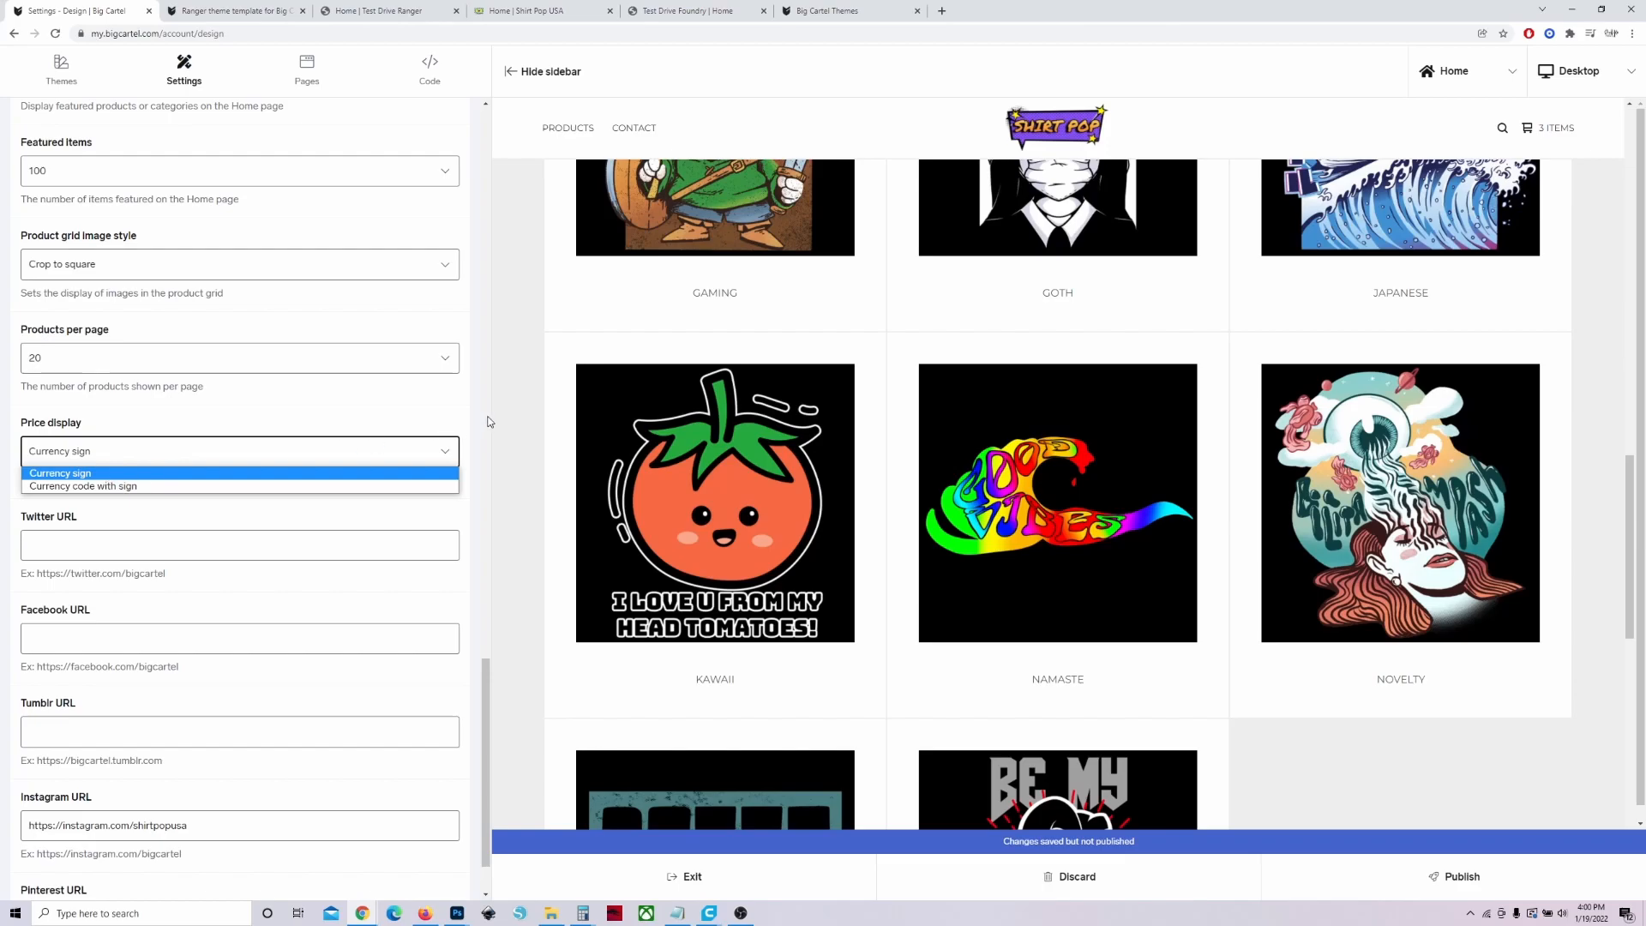
click(519, 408)
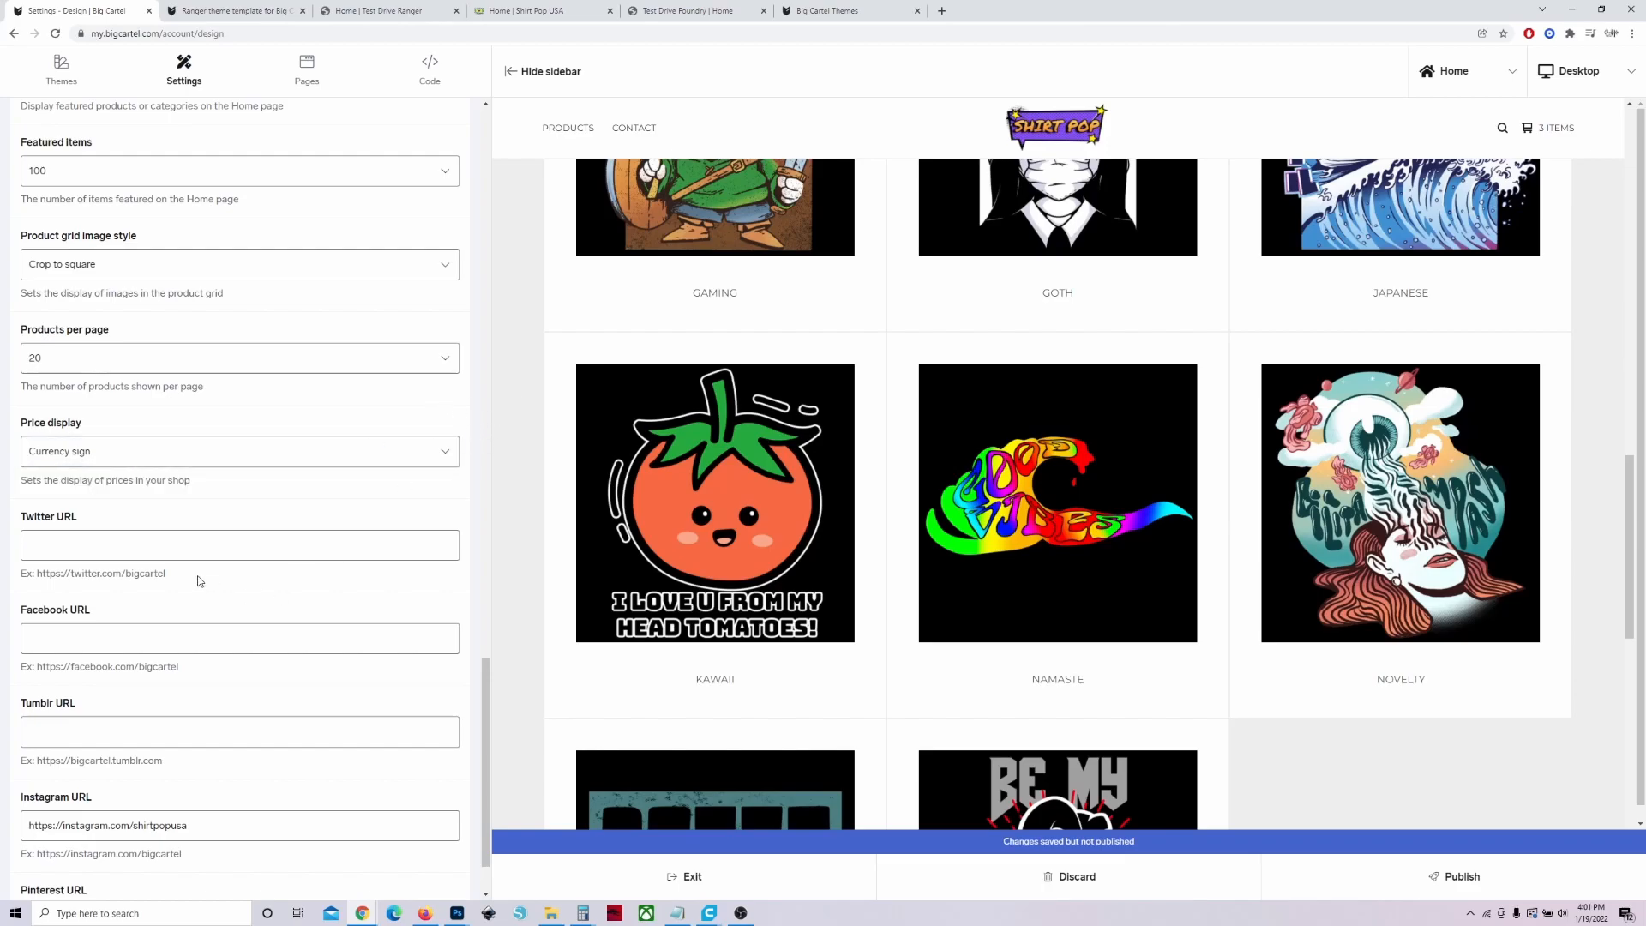
scroll(221, 582, down, 1)
click(108, 462)
click(77, 550)
click(68, 651)
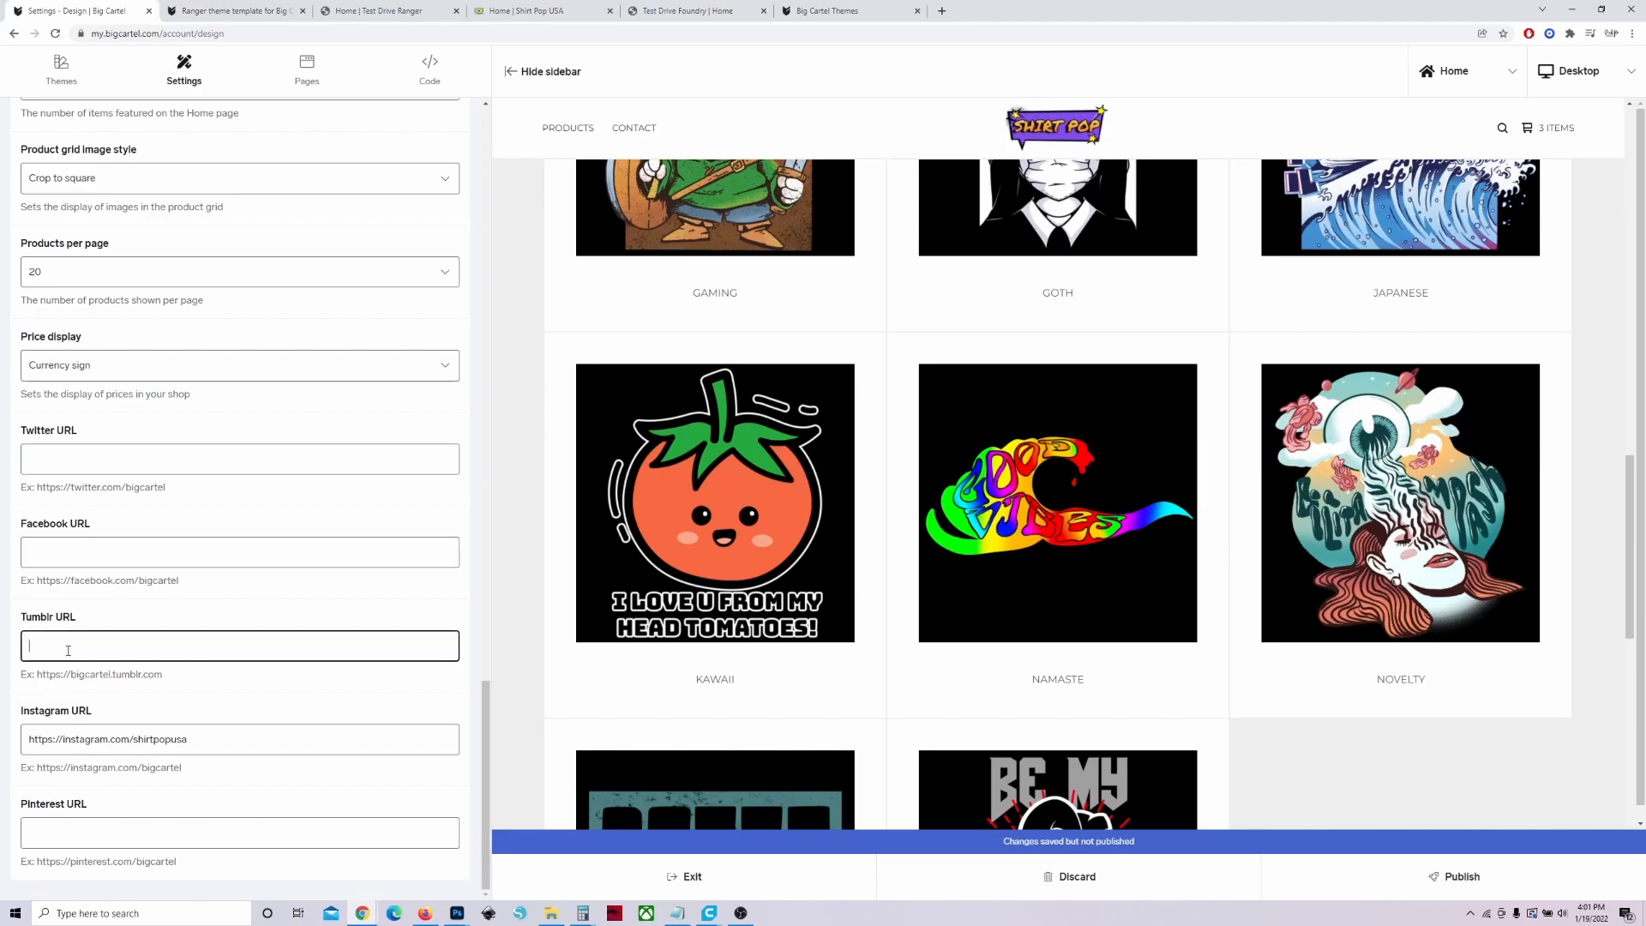
click(116, 751)
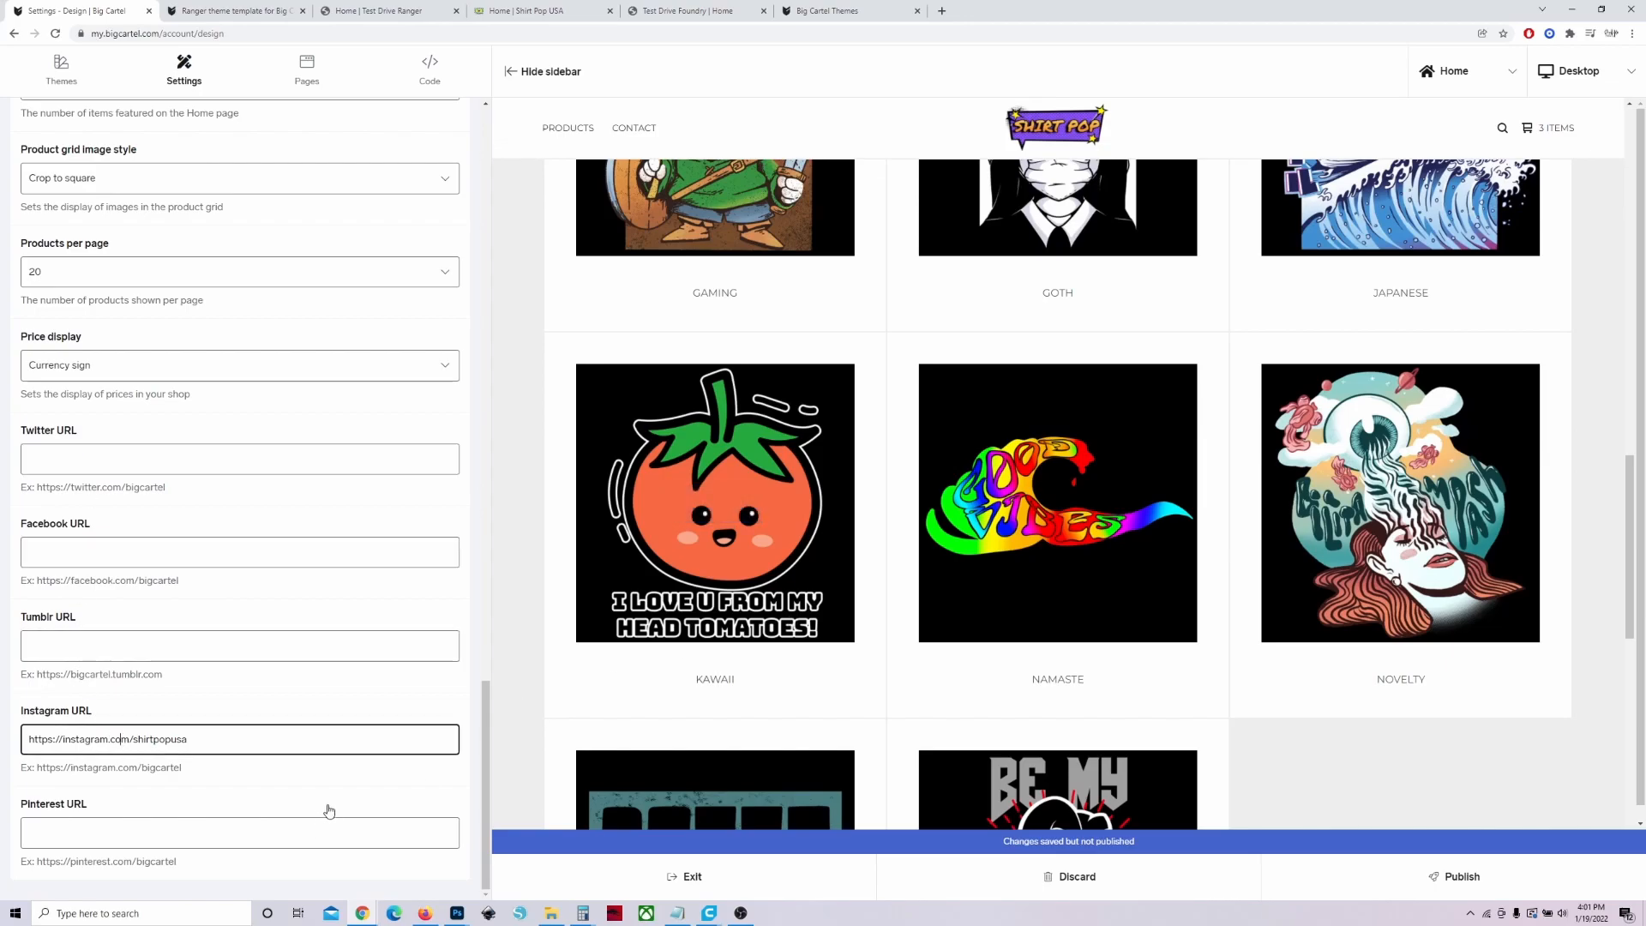
click(128, 822)
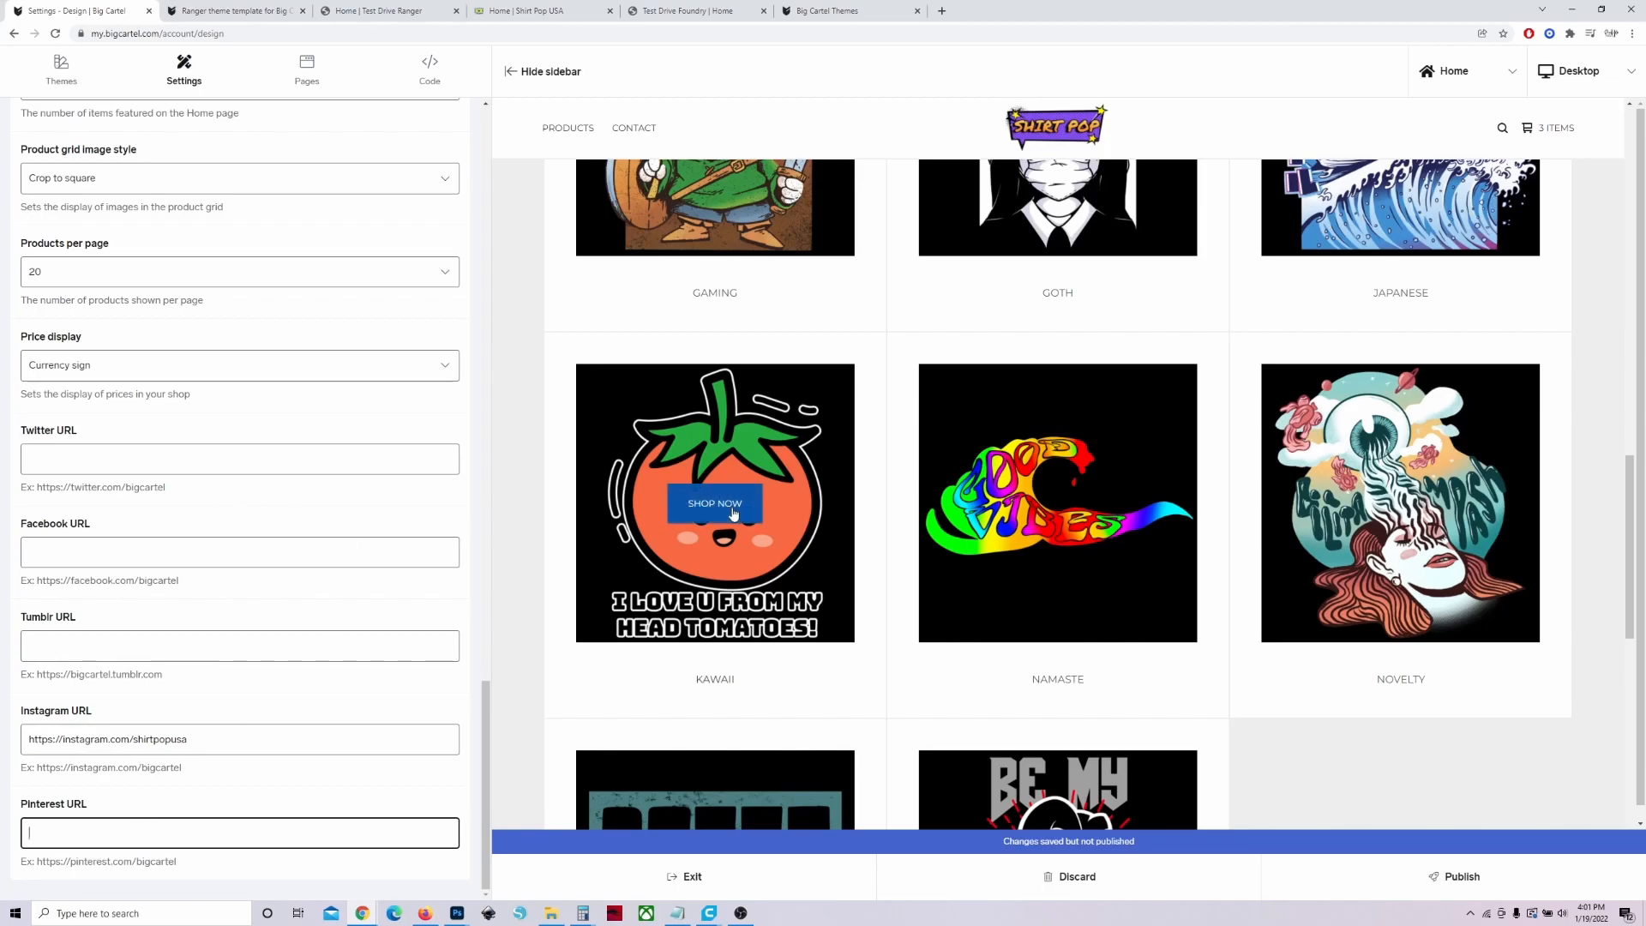
scroll(857, 497, down, 8)
scroll(309, 258, up, 8)
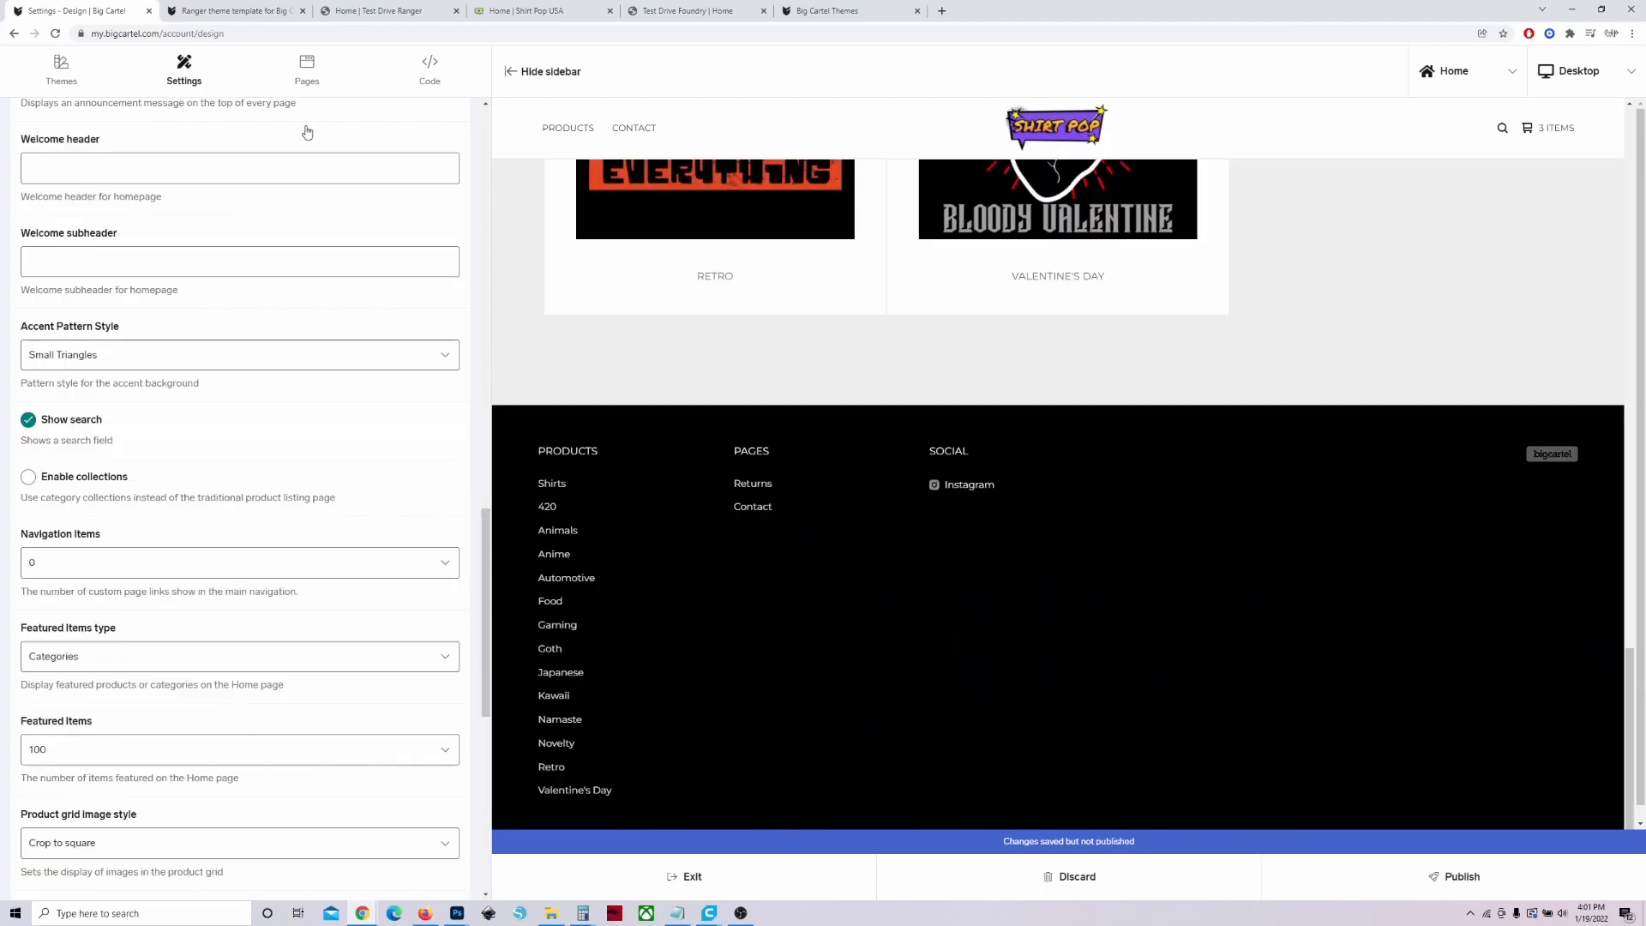
Open the custom Returns page for editing and read through its return policy in the shop preview.
click(308, 75)
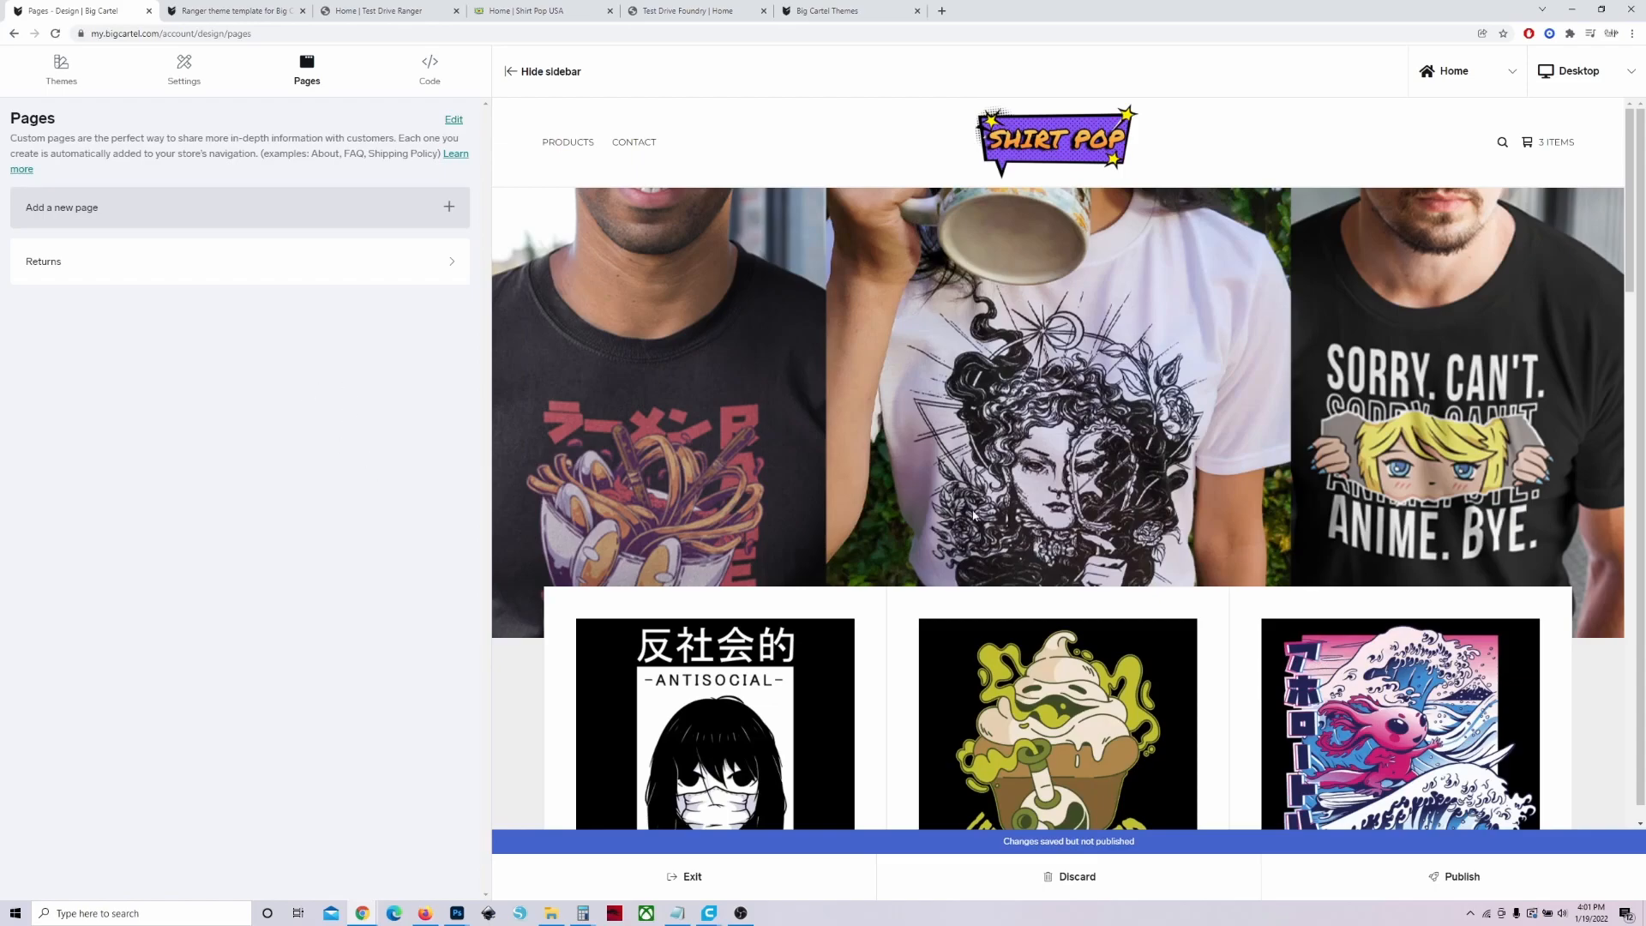
scroll(973, 513, down, 2)
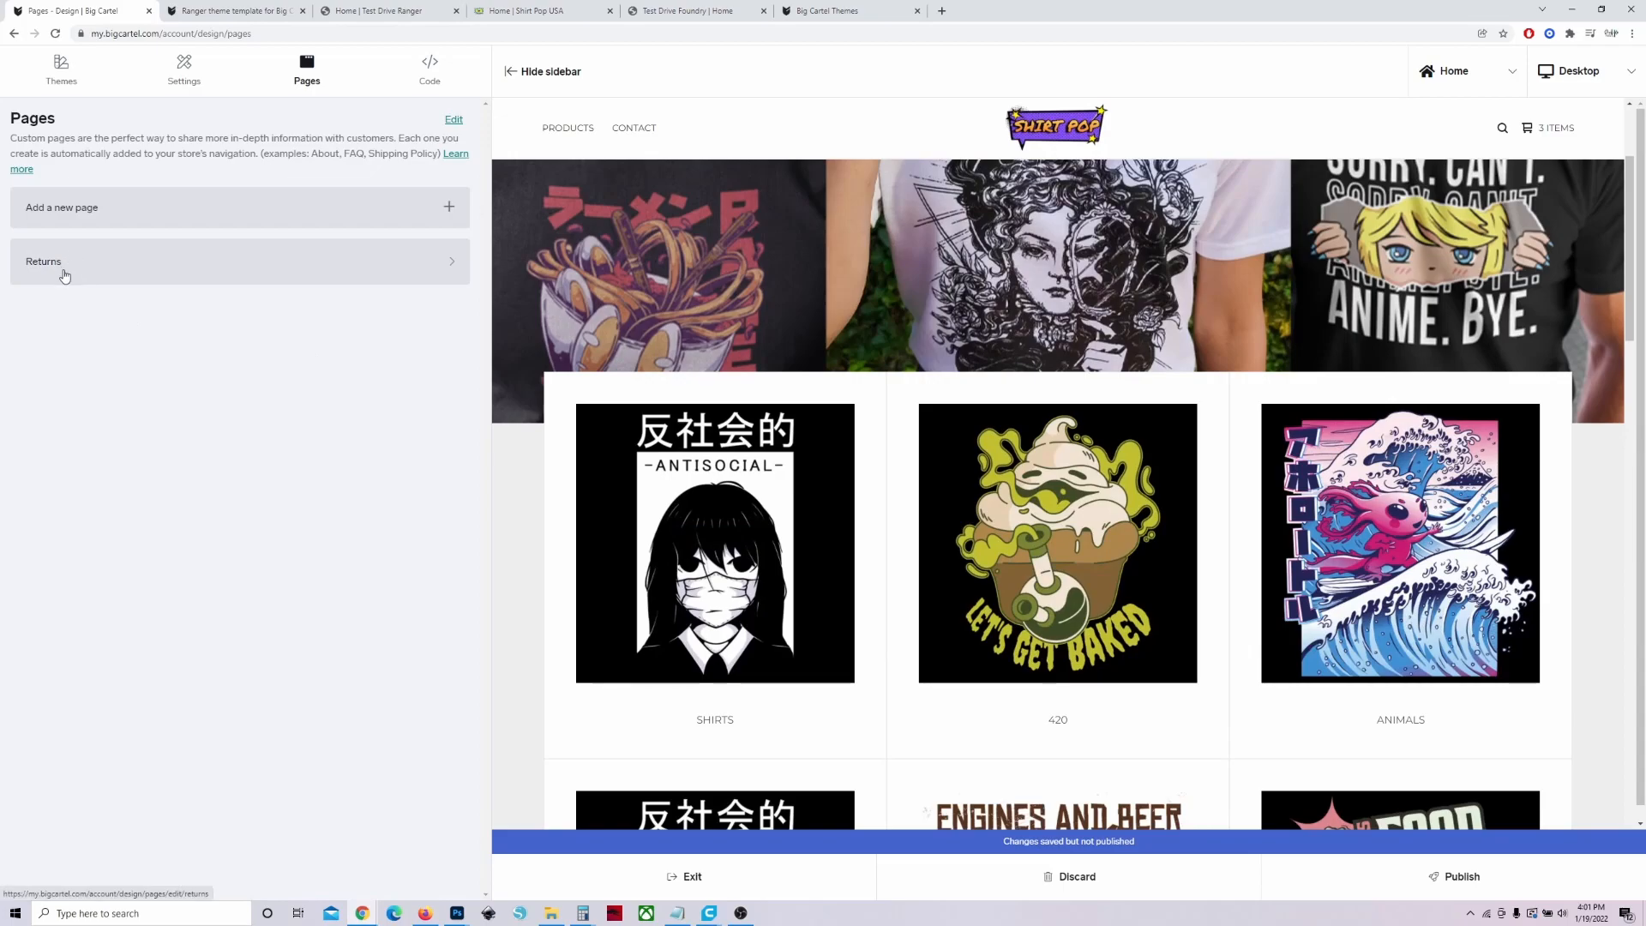
click(66, 277)
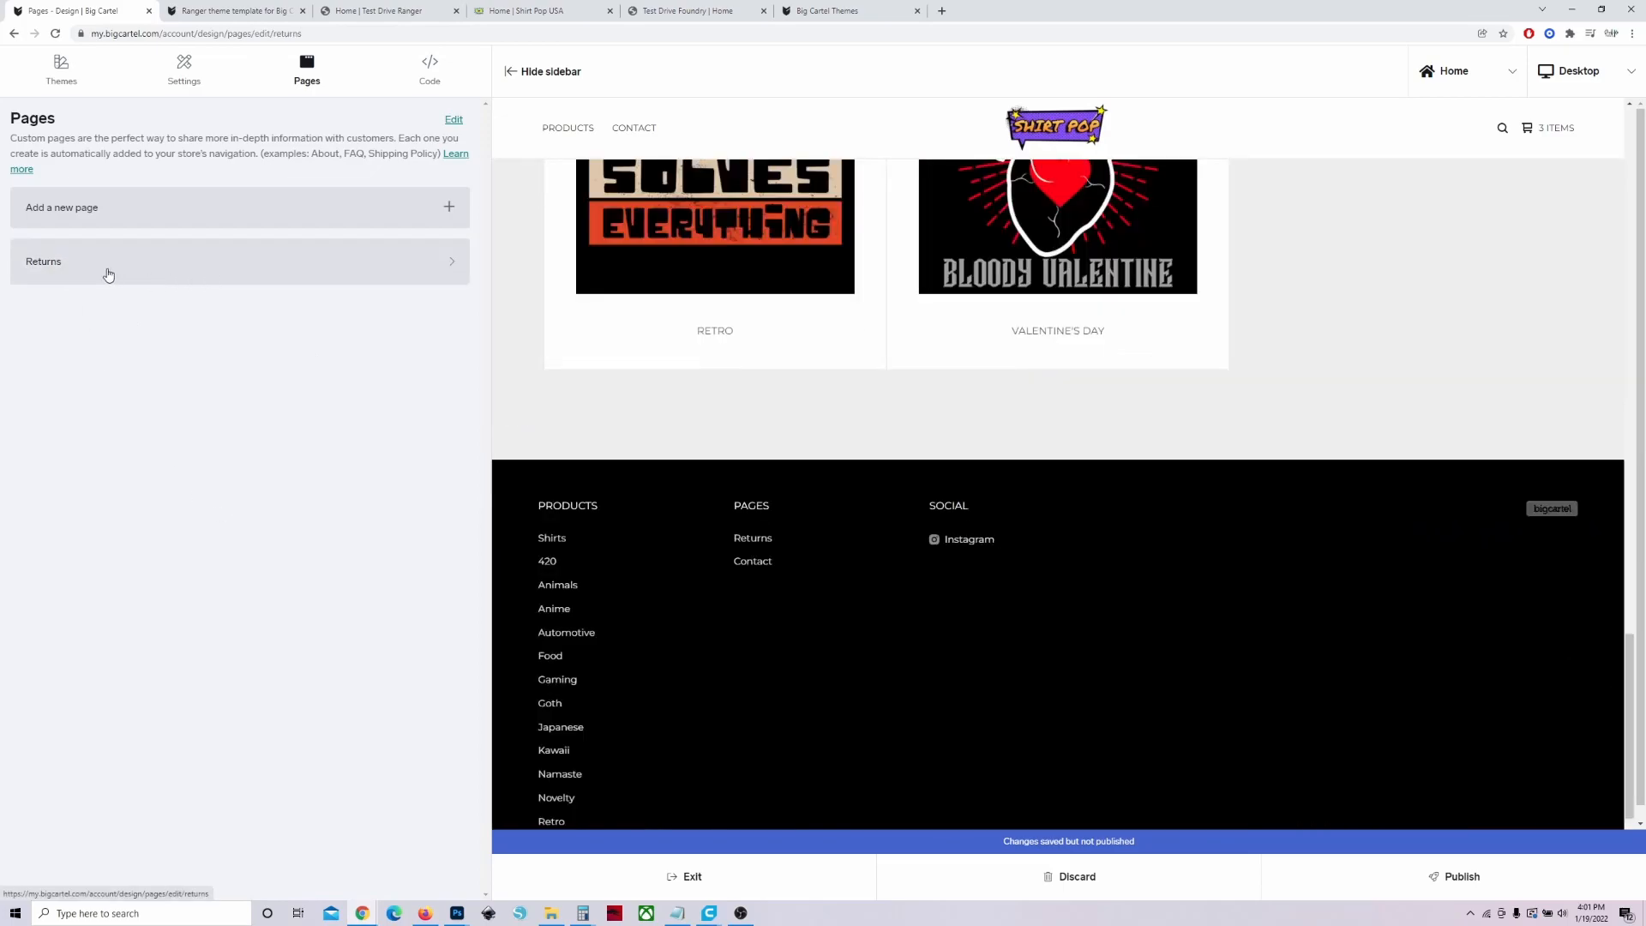
click(743, 537)
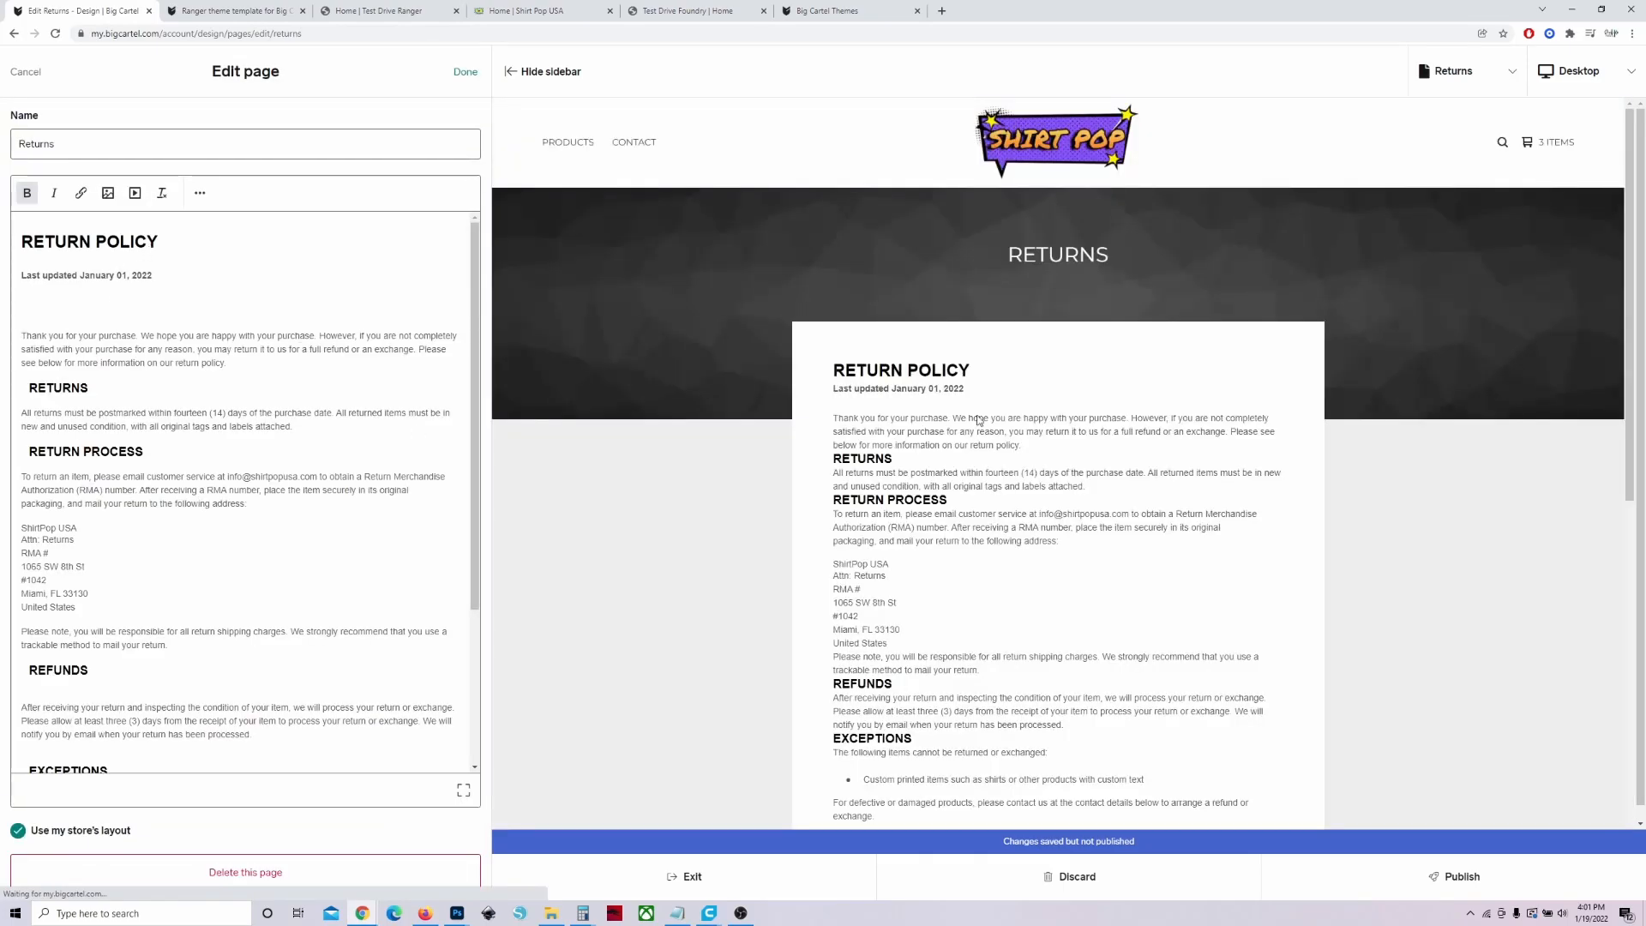
scroll(749, 618, down, 7)
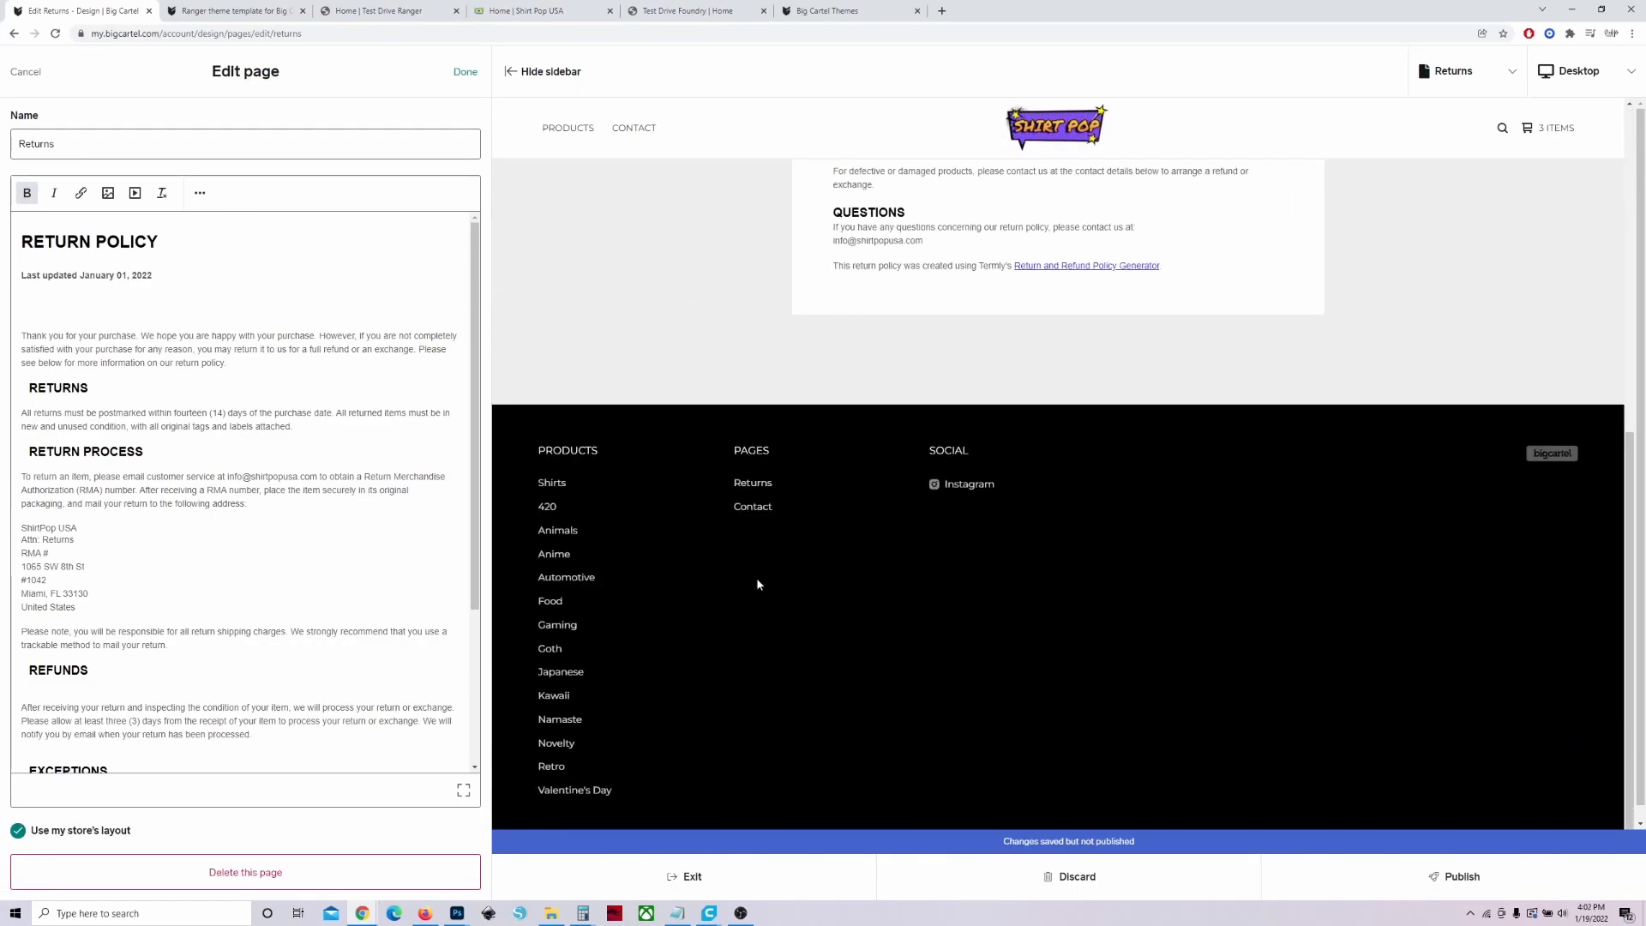
scroll(1320, 559, up, 2)
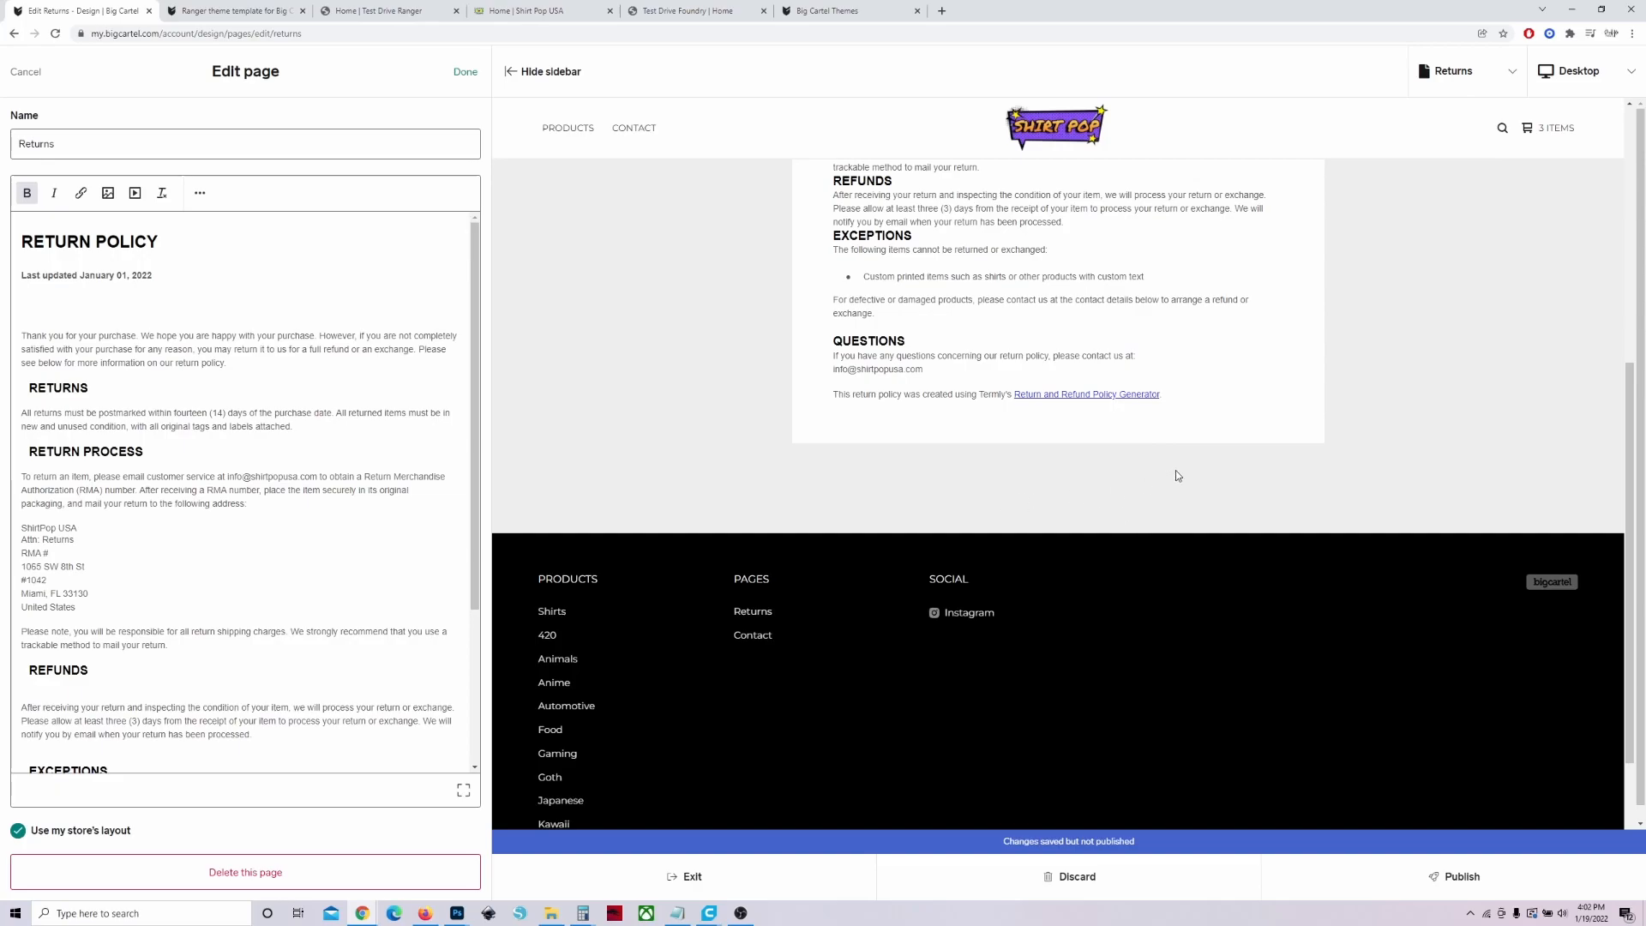
Open the Return and Refund Policy Generator linked in the return policy, view its site, and return to the Returns page editor.
ctrl+click(1031, 396)
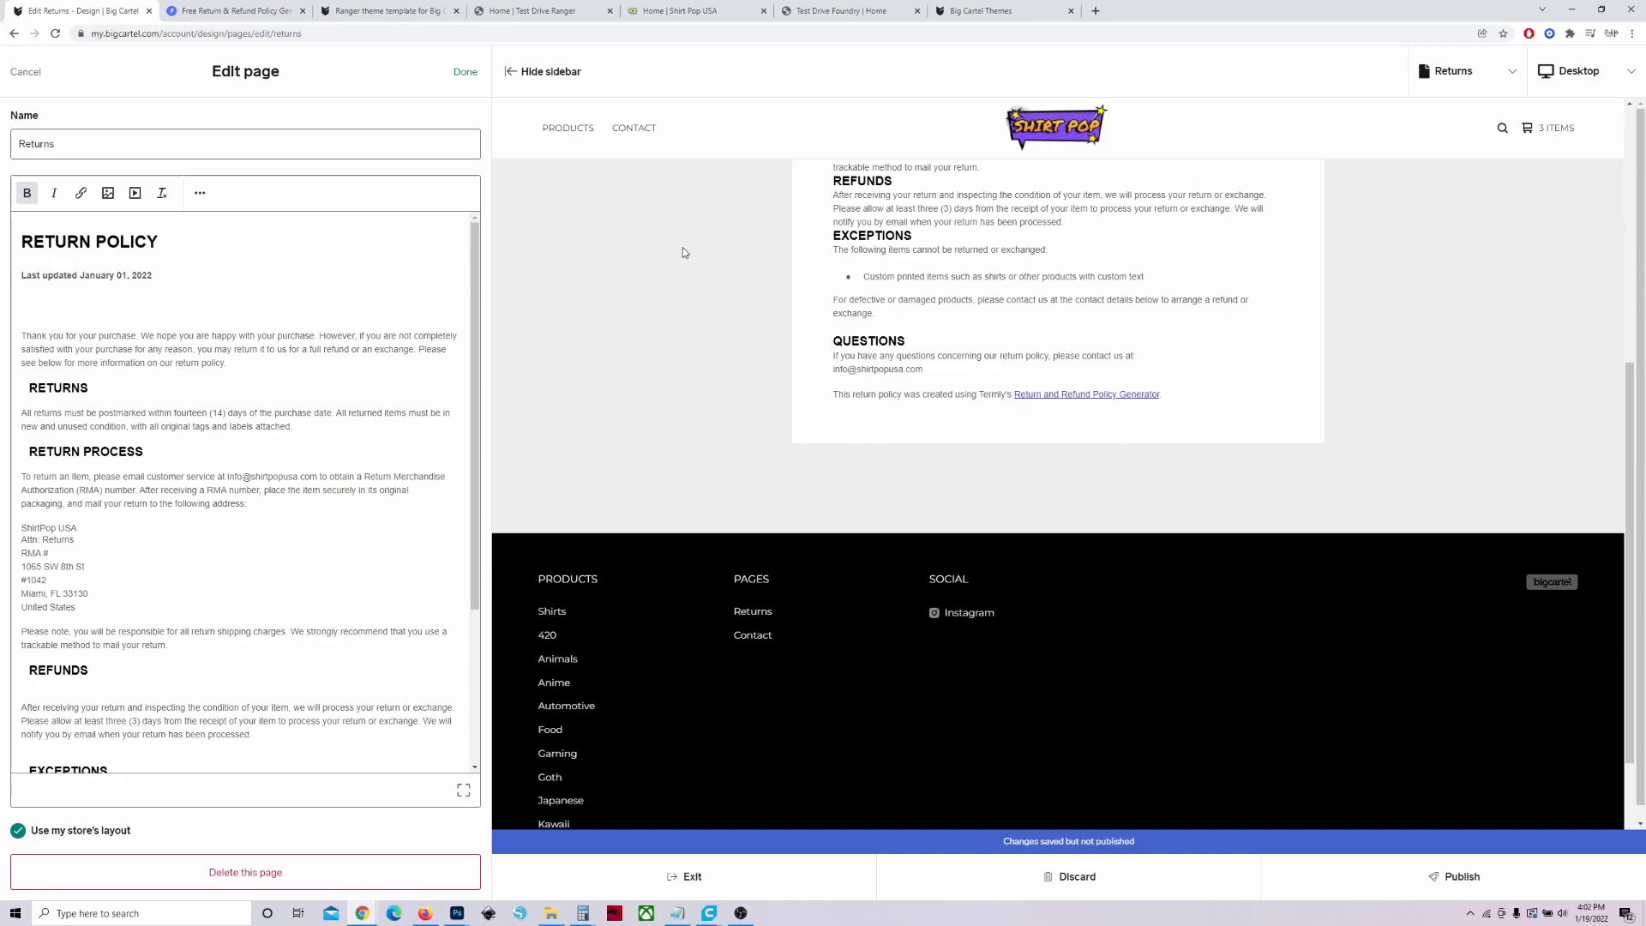
key(ctrl+Tab)
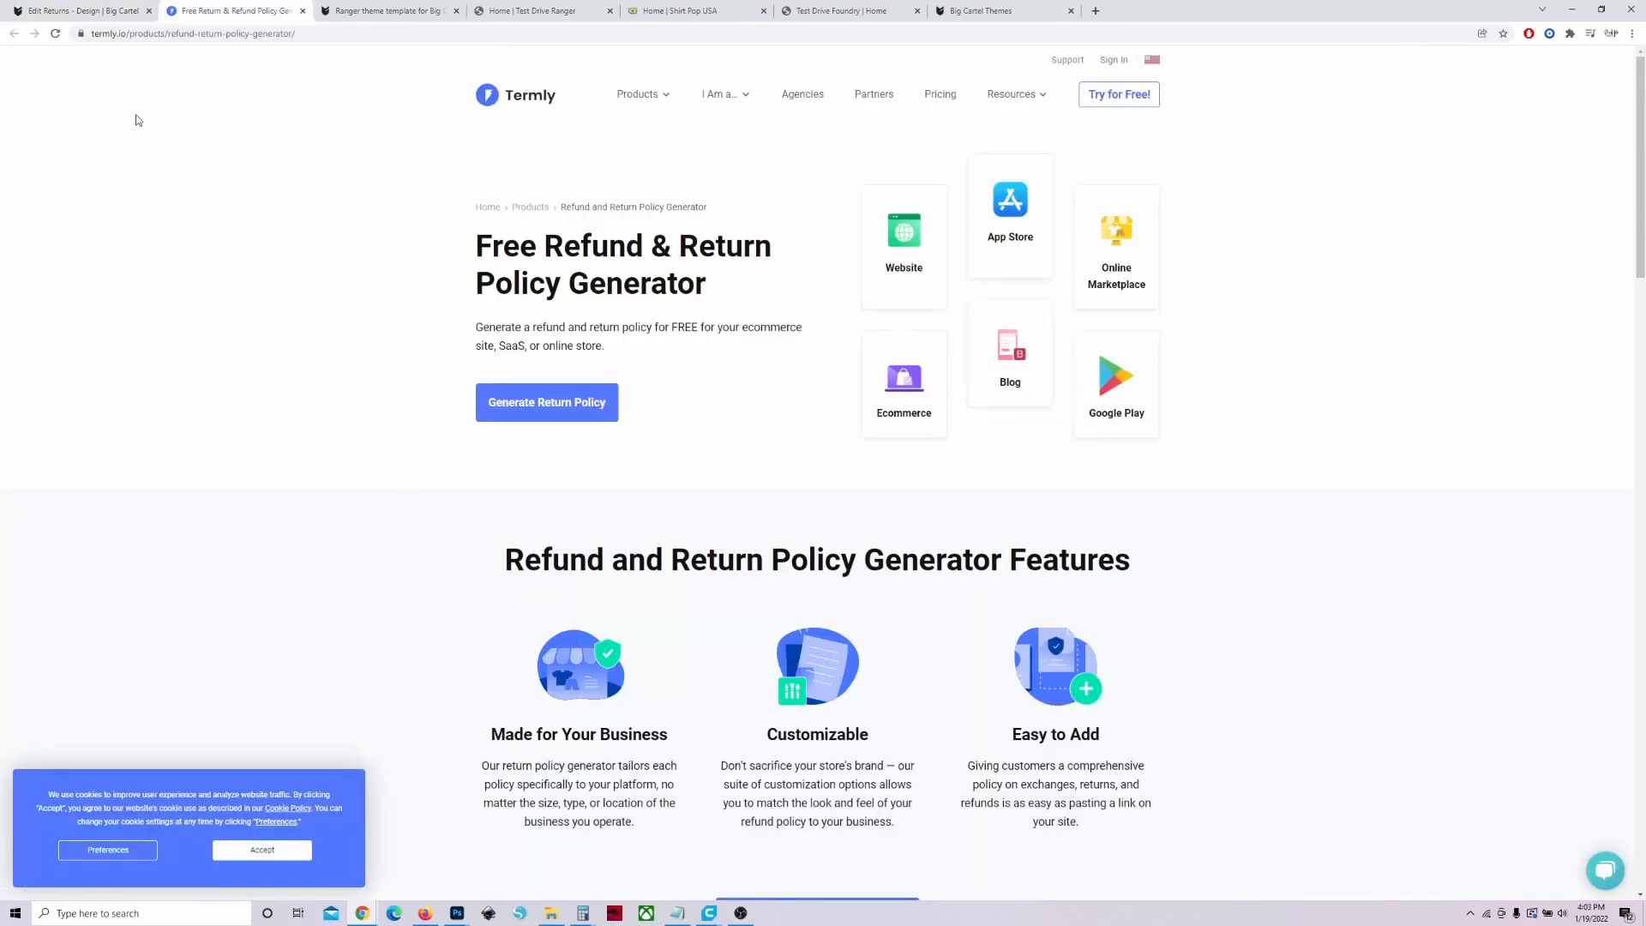
key(ctrl+shift+Tab)
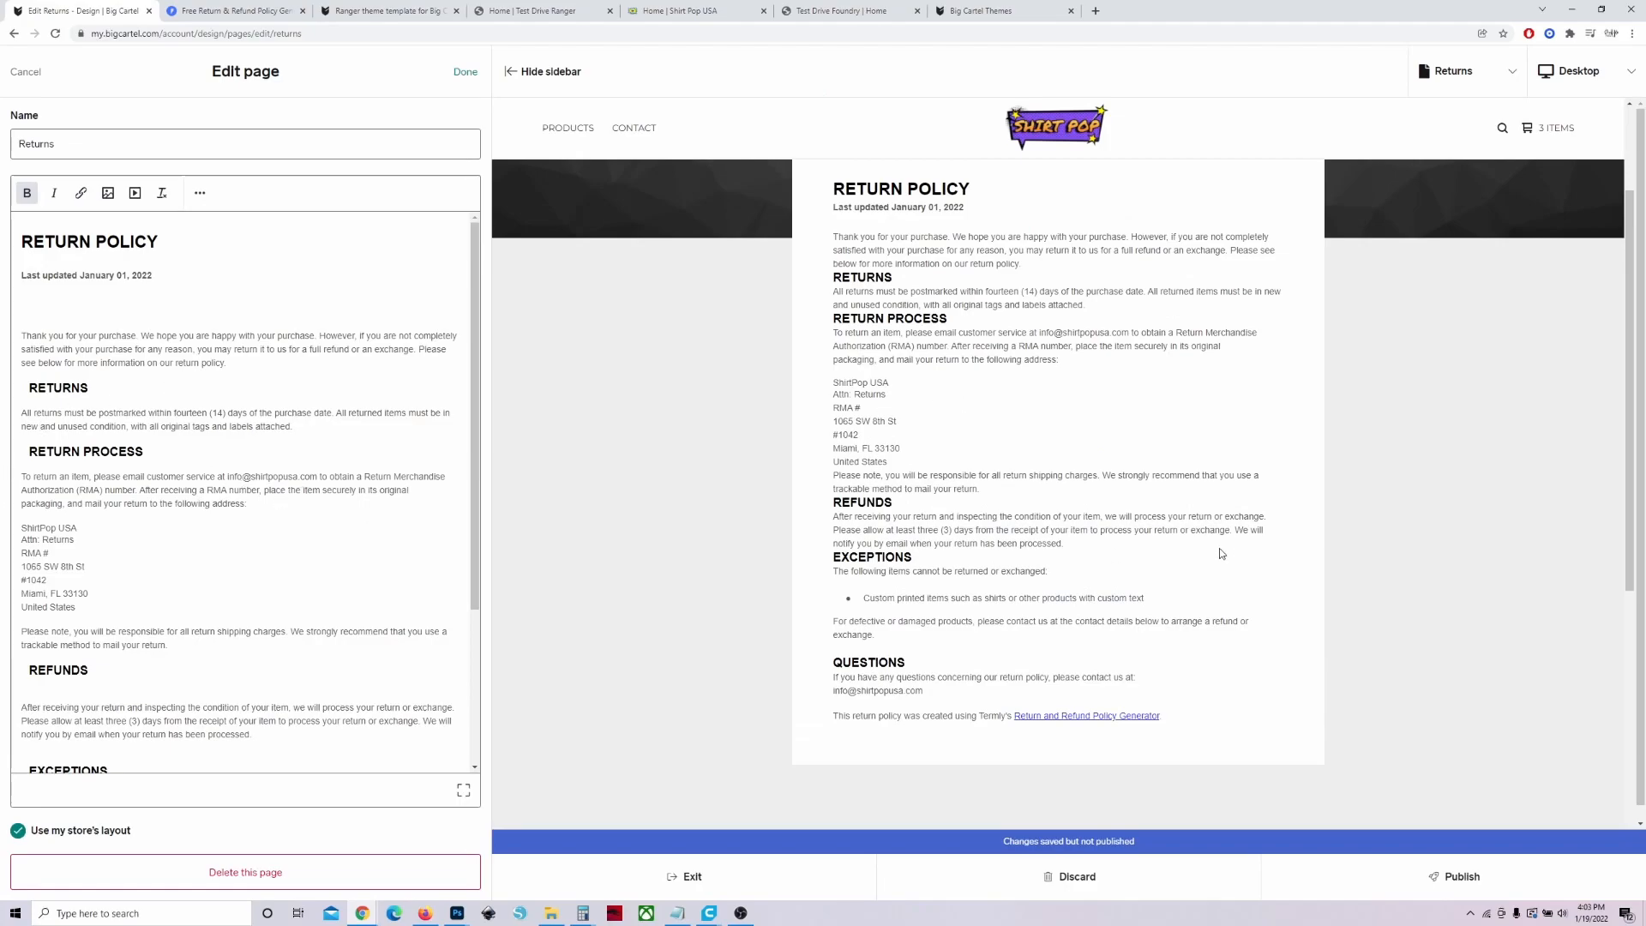
Discard the unpublished design changes.
click(1069, 876)
click(886, 146)
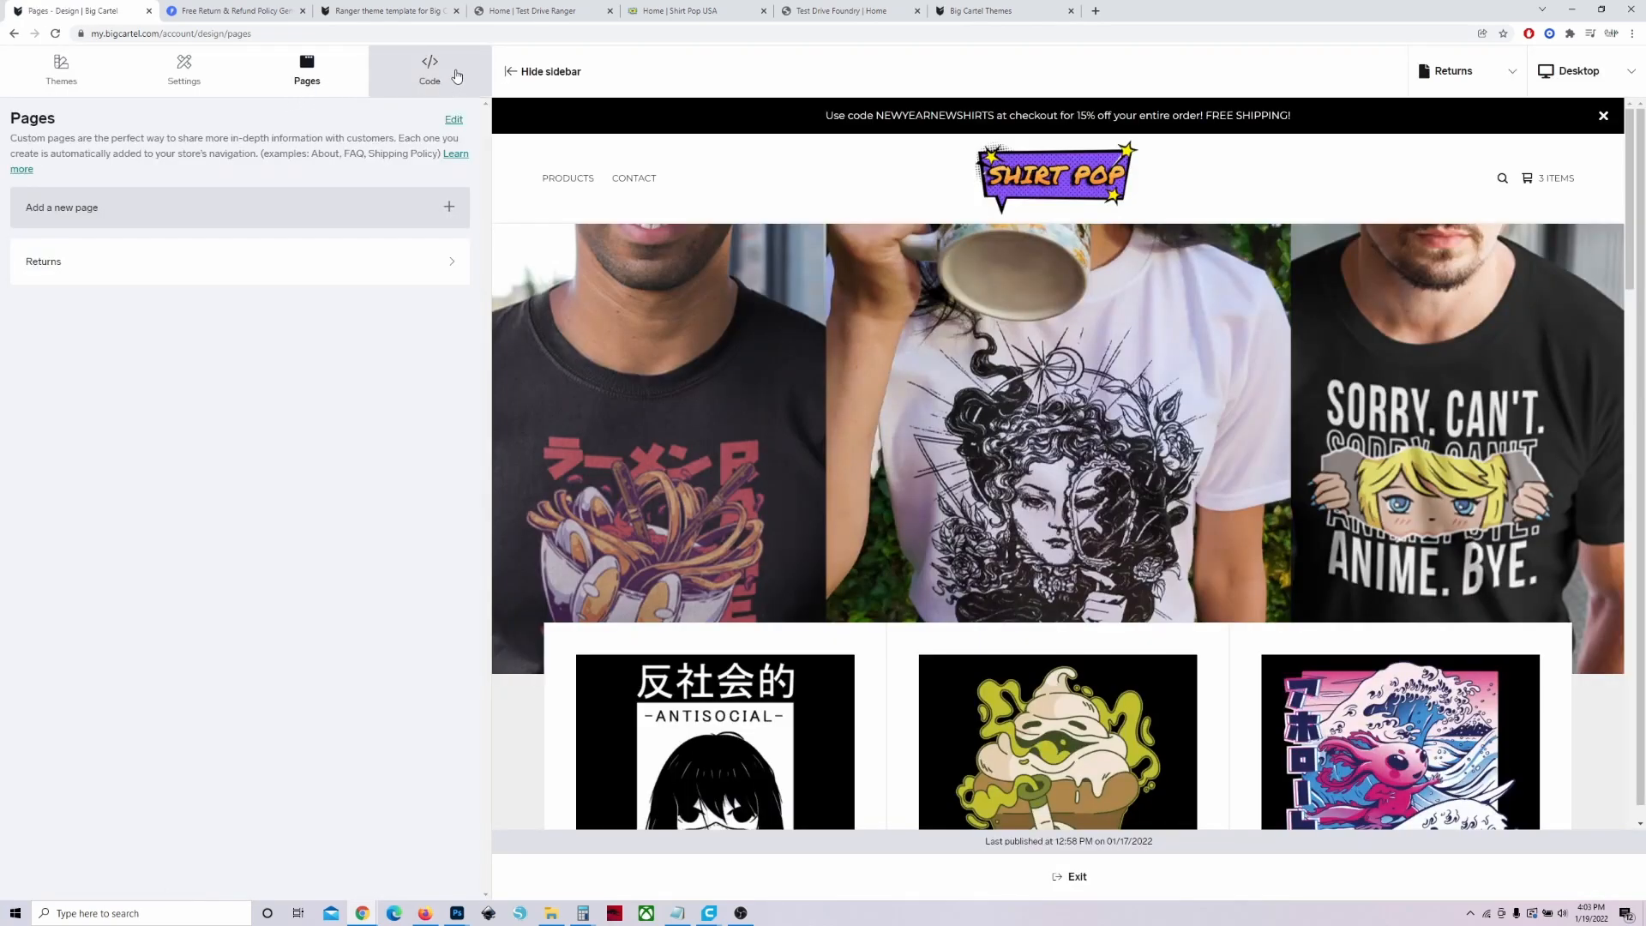
Look over the theme's editable code sections, from CSS and Layout to Maintenance, and the theme code download option.
click(457, 76)
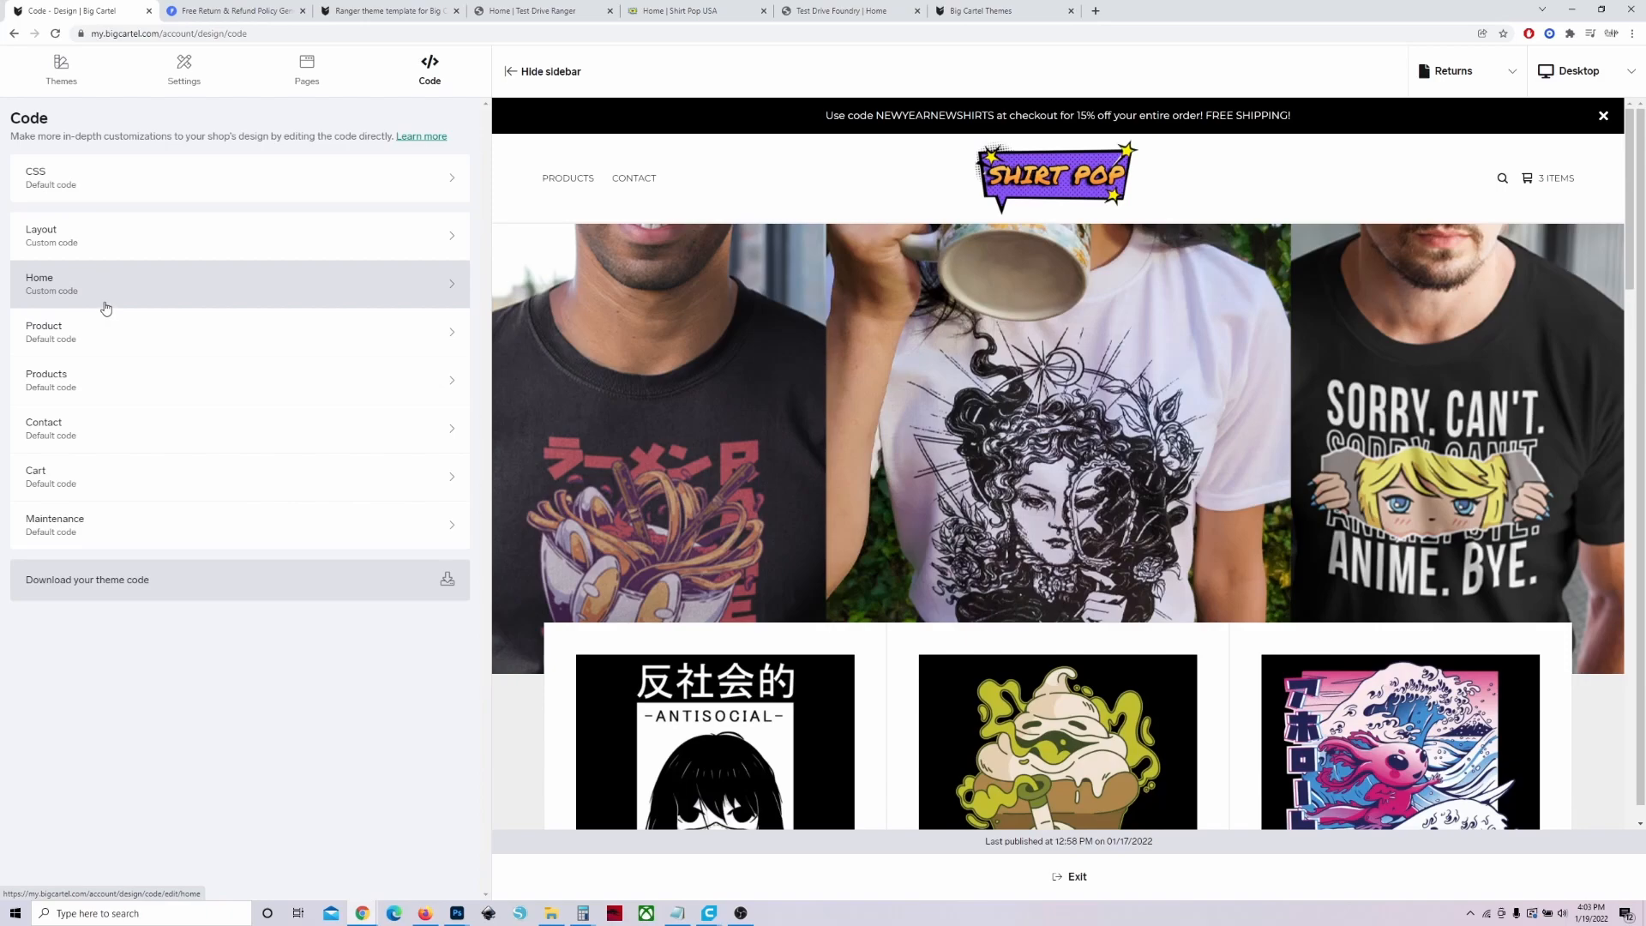
click(84, 246)
scroll(98, 276, down, 2)
drag(98, 264, 296, 622)
click(361, 594)
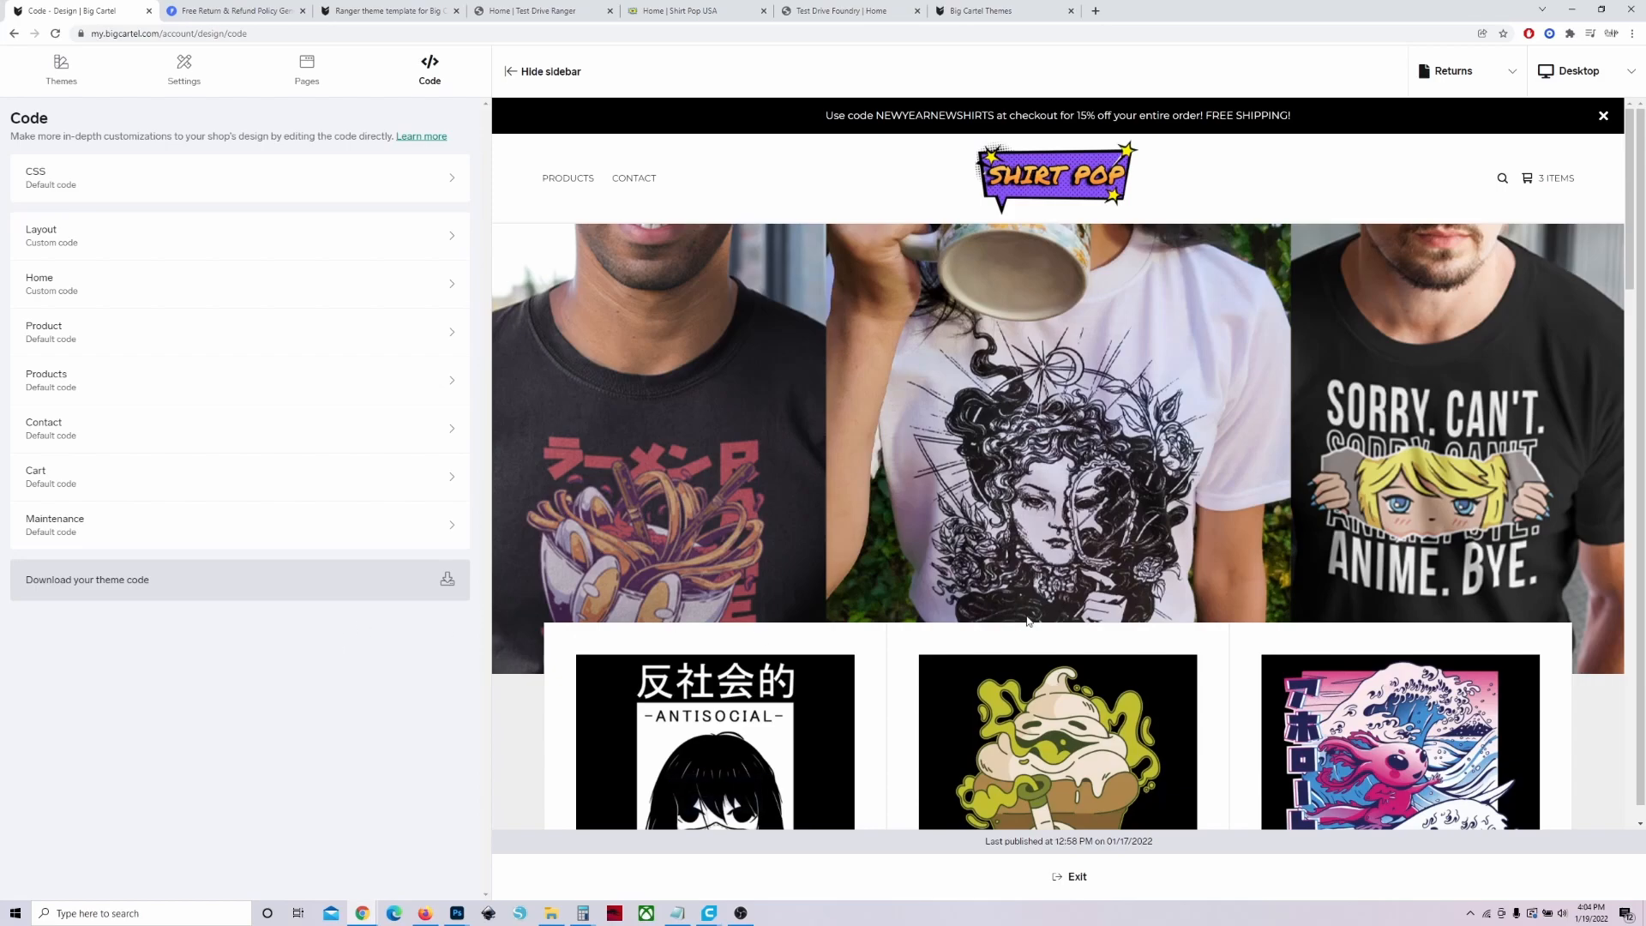
scroll(1028, 620, down, 4)
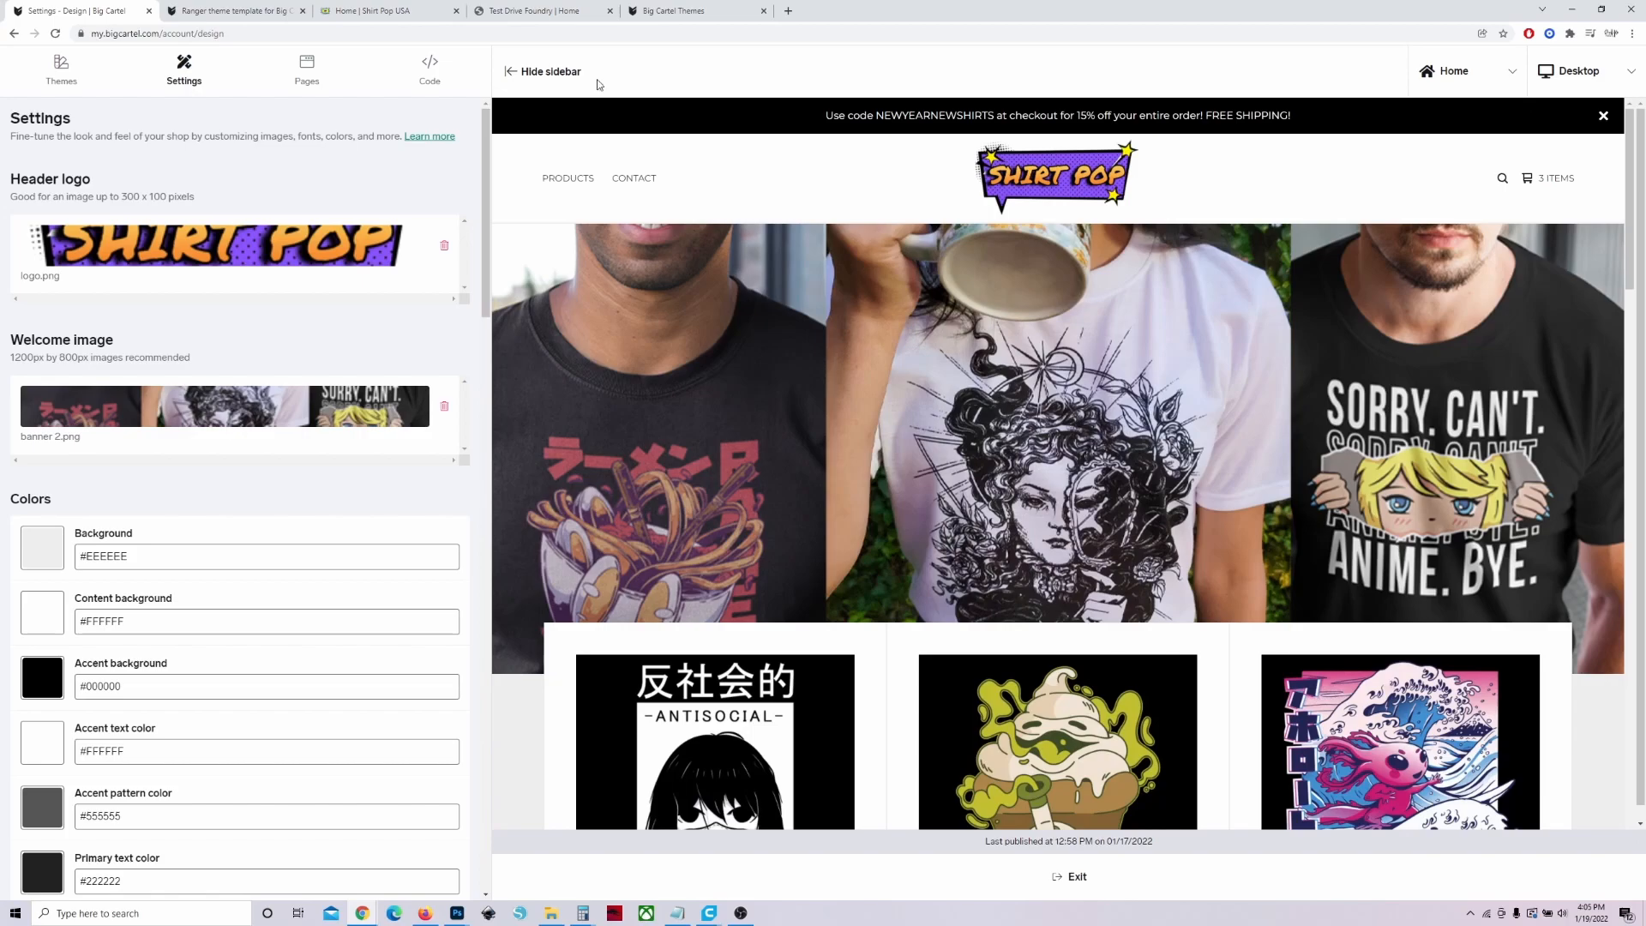
View the home page preview at full width without the sidebar, and check which shop pages can be previewed.
click(553, 73)
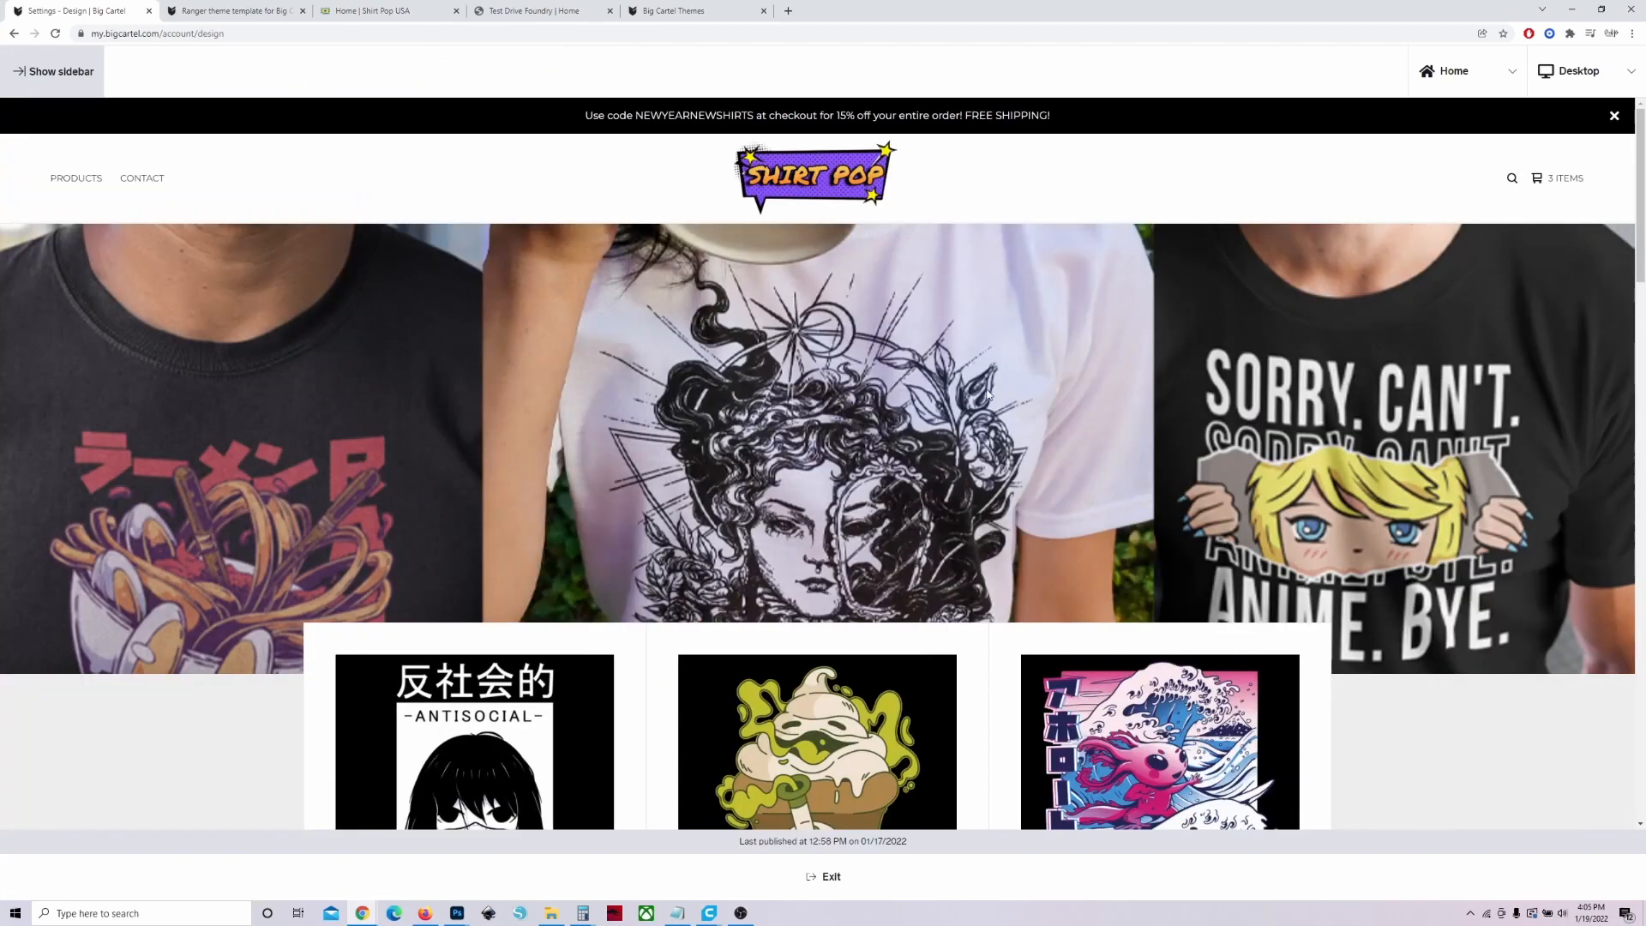
scroll(949, 391, down, 3)
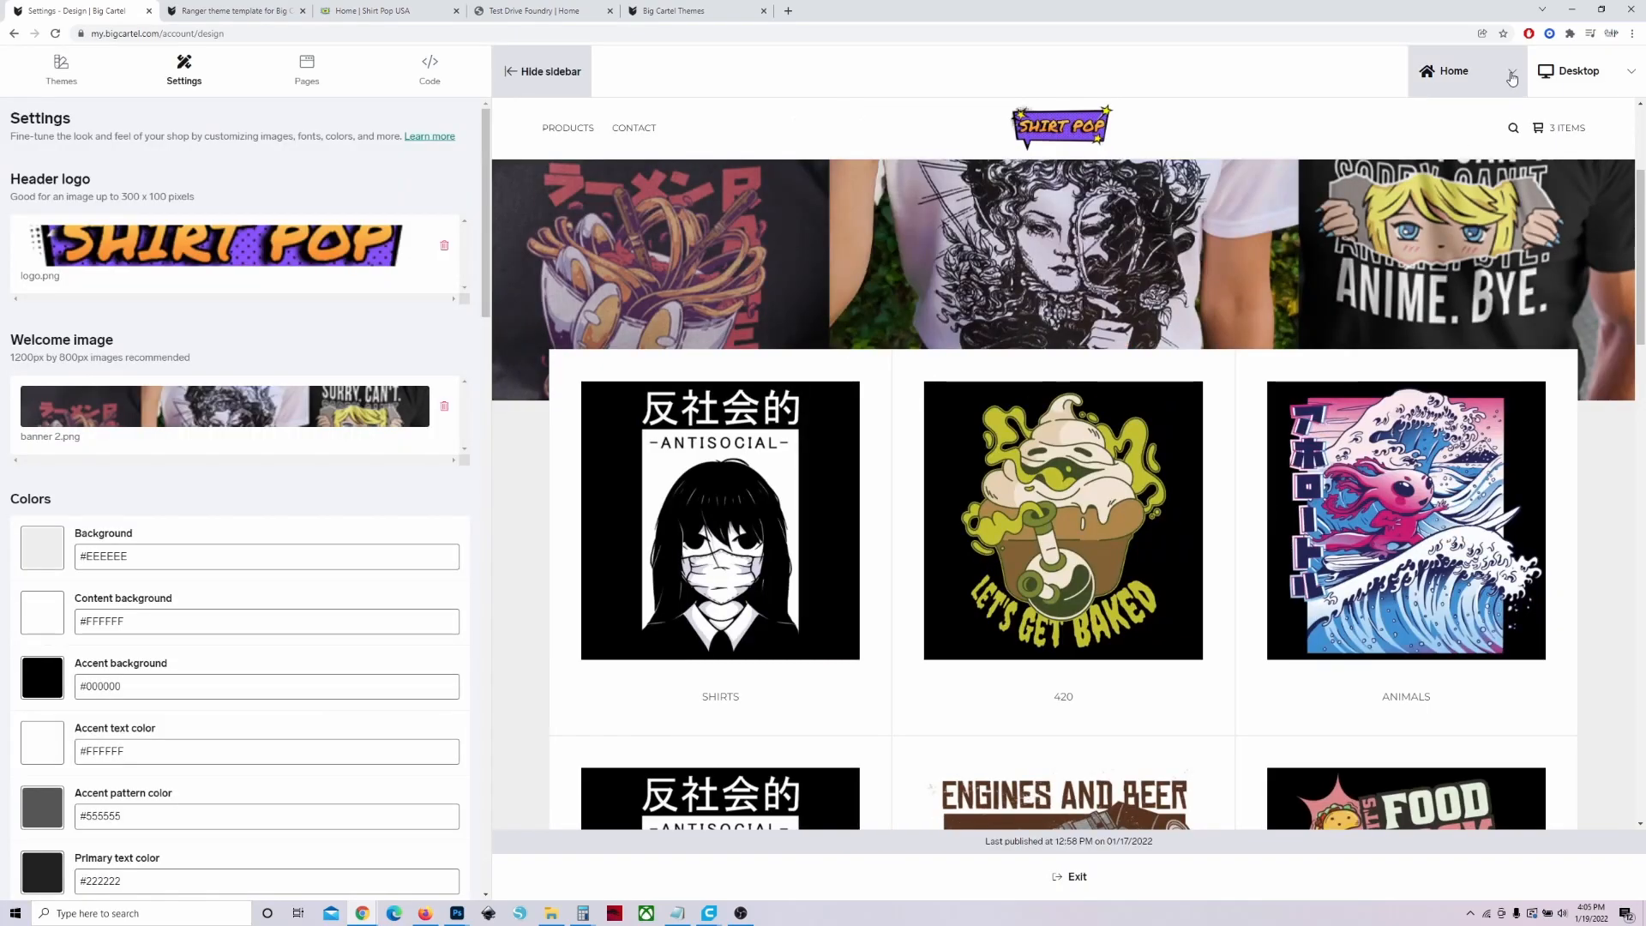
click(1501, 77)
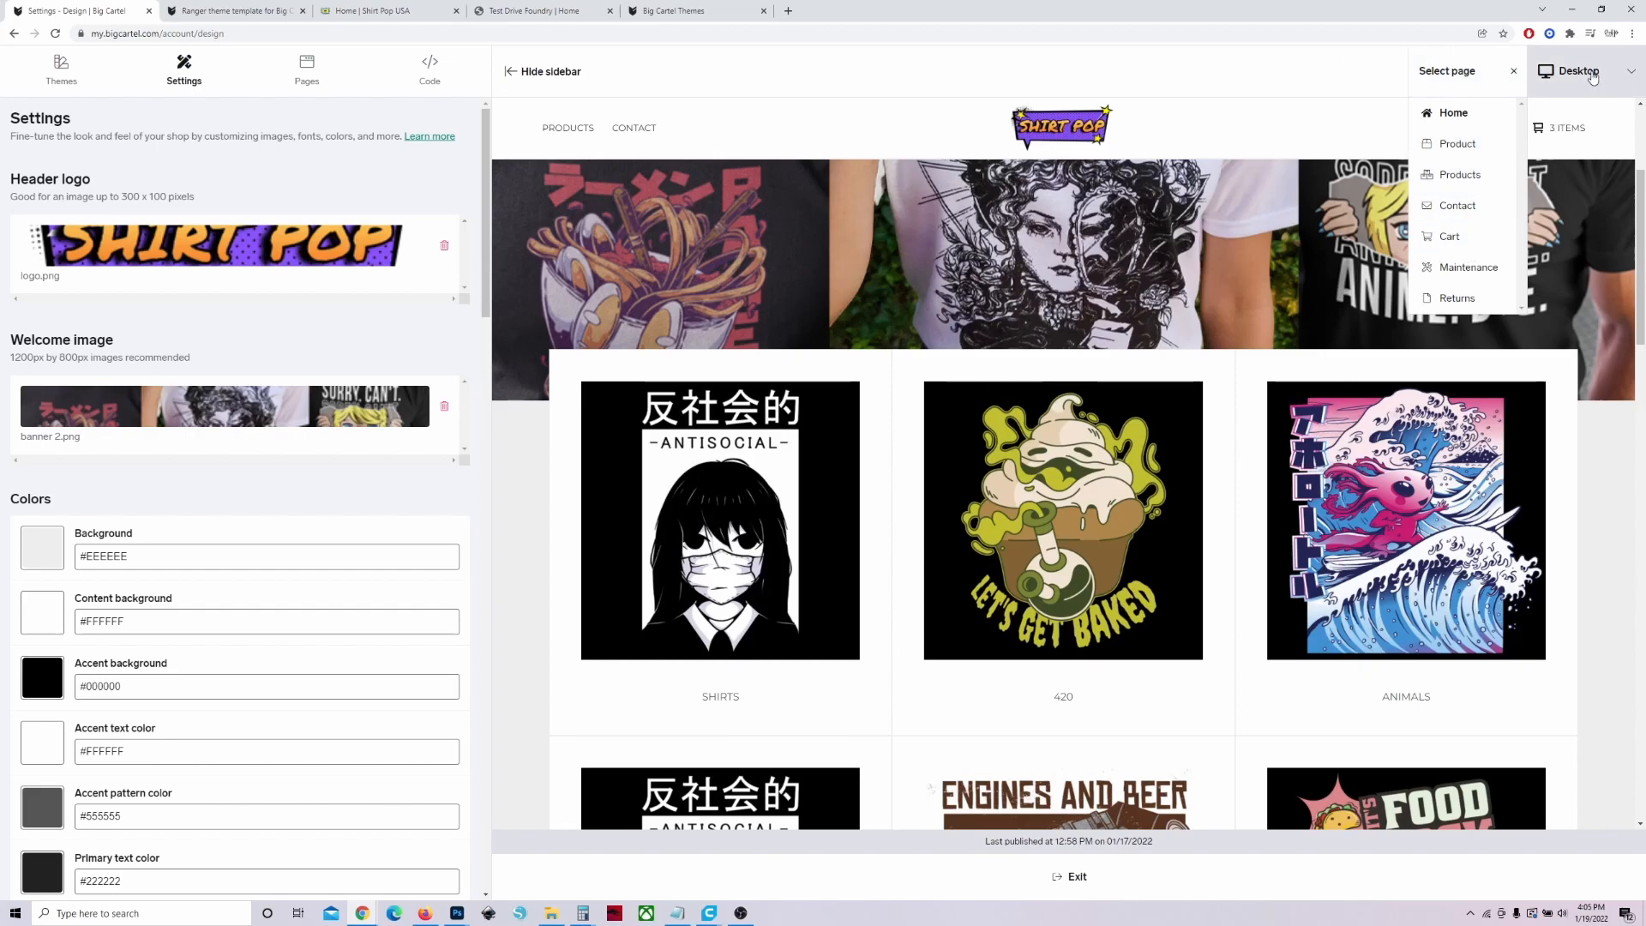
Preview the home page as it looks on a tablet and on a phone.
click(1625, 76)
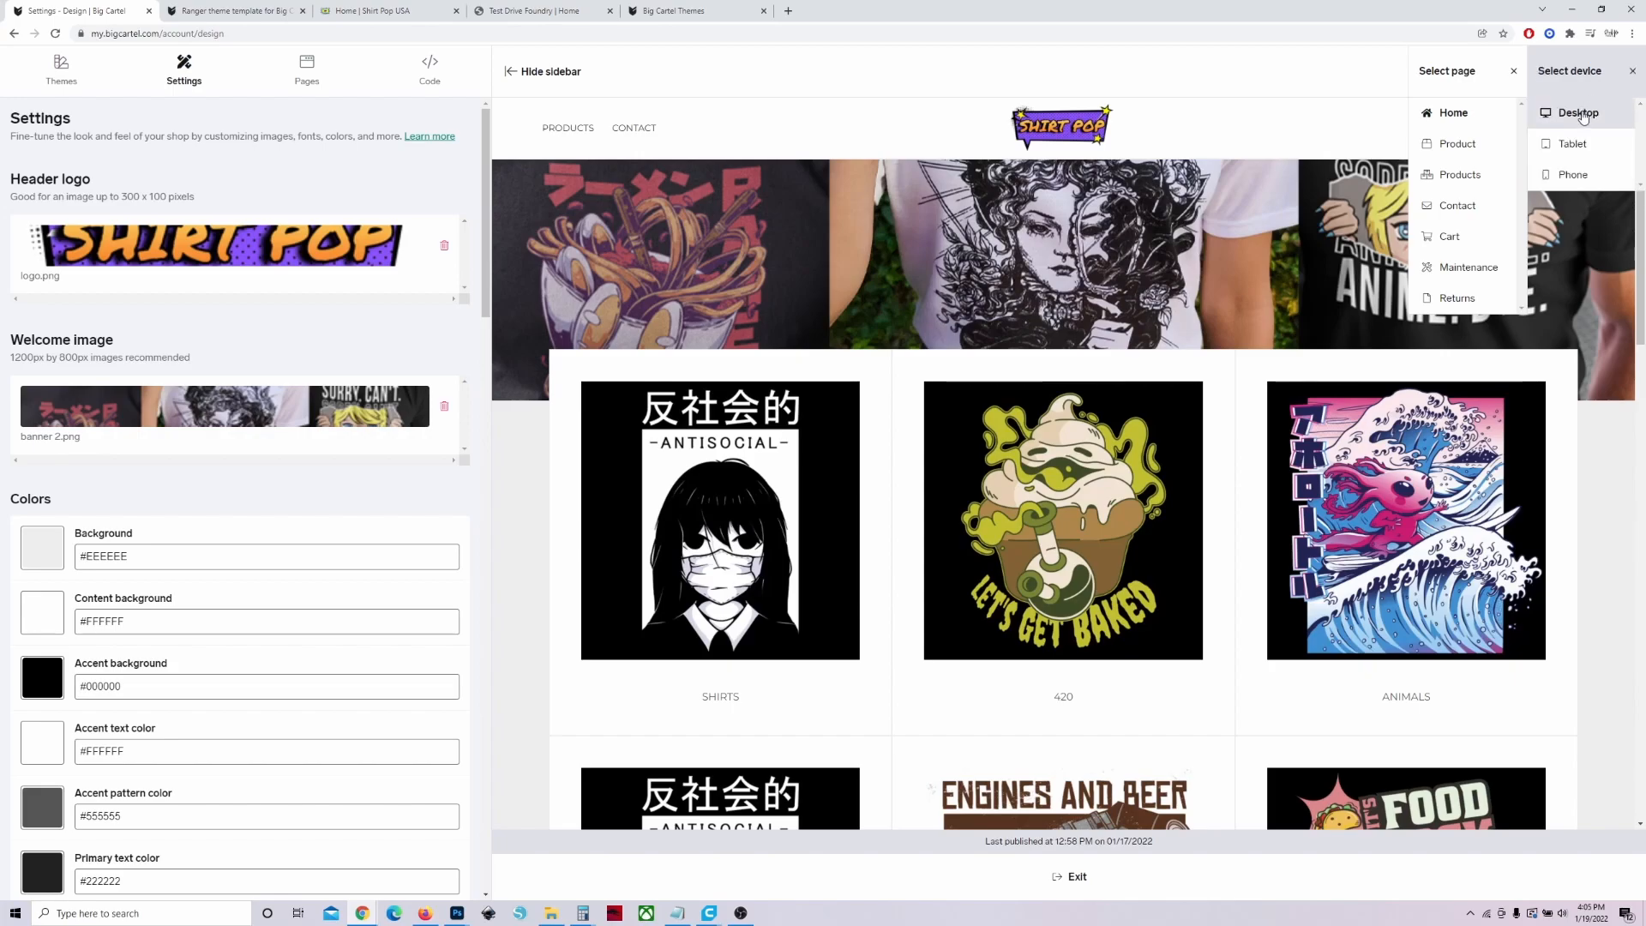
click(1574, 144)
click(1589, 71)
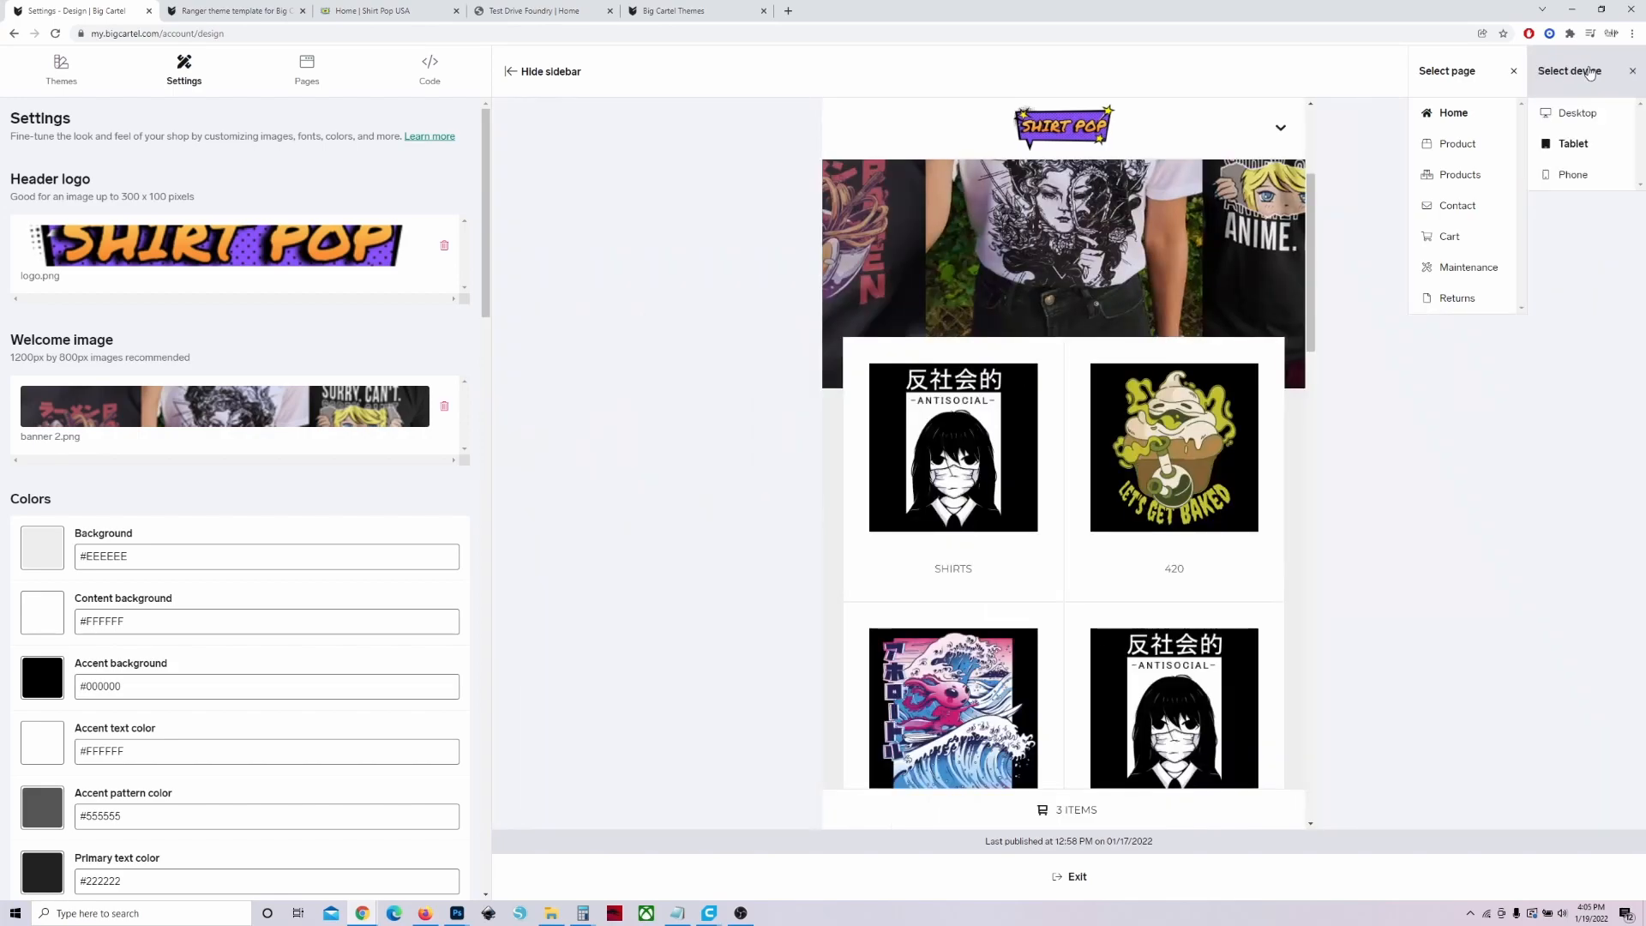
click(1578, 174)
click(1476, 75)
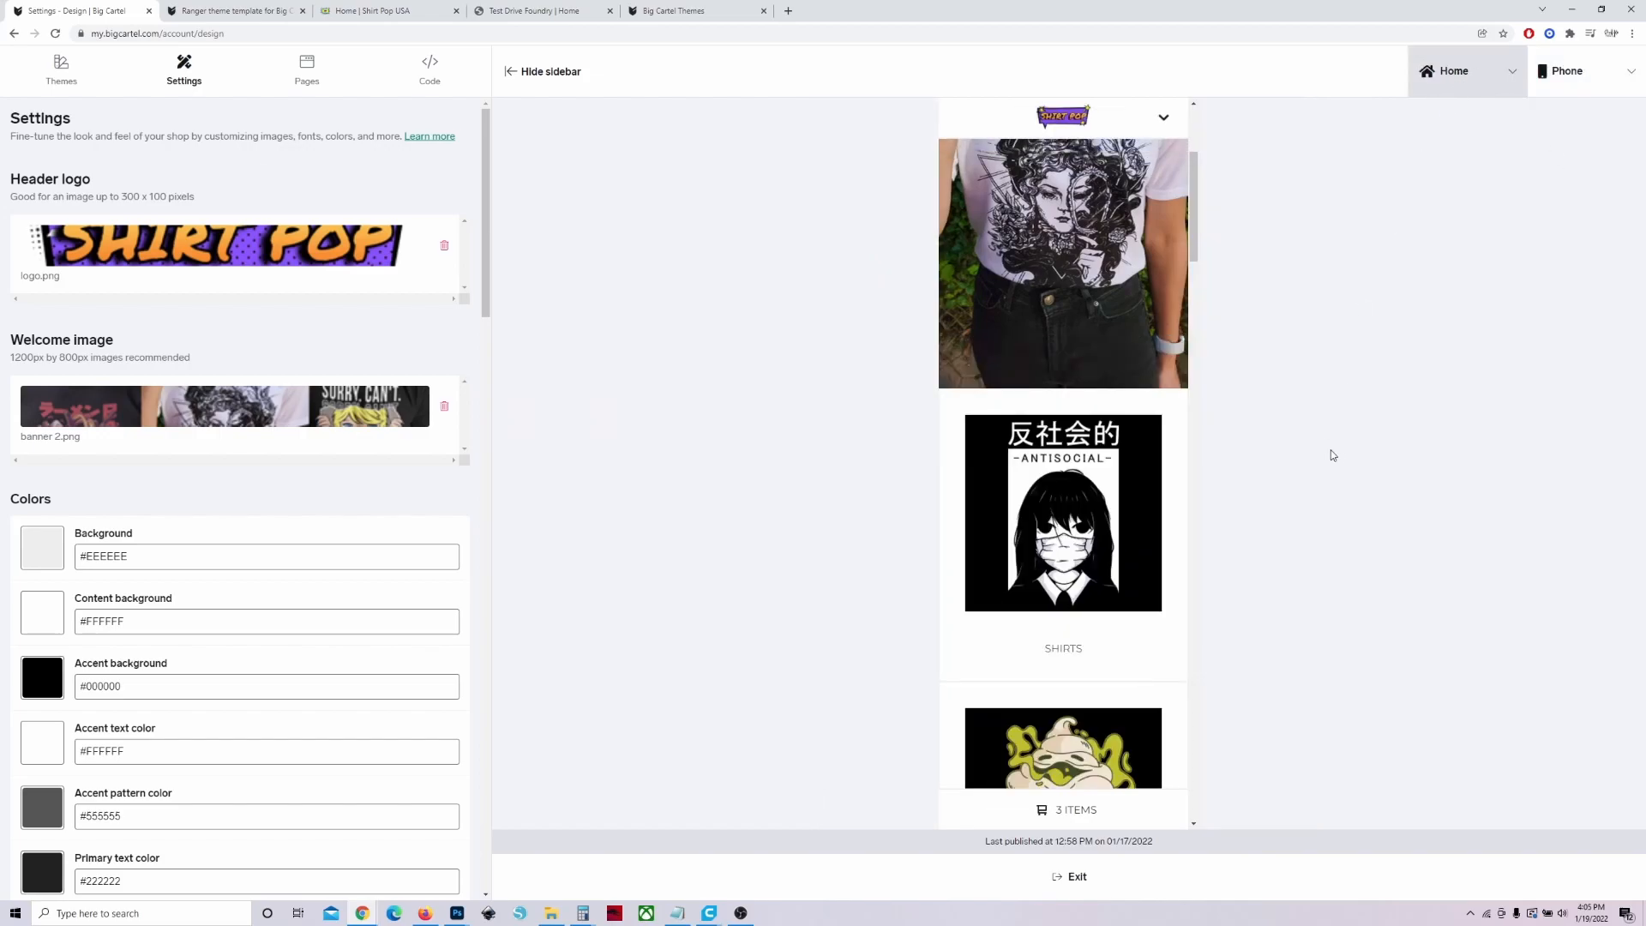